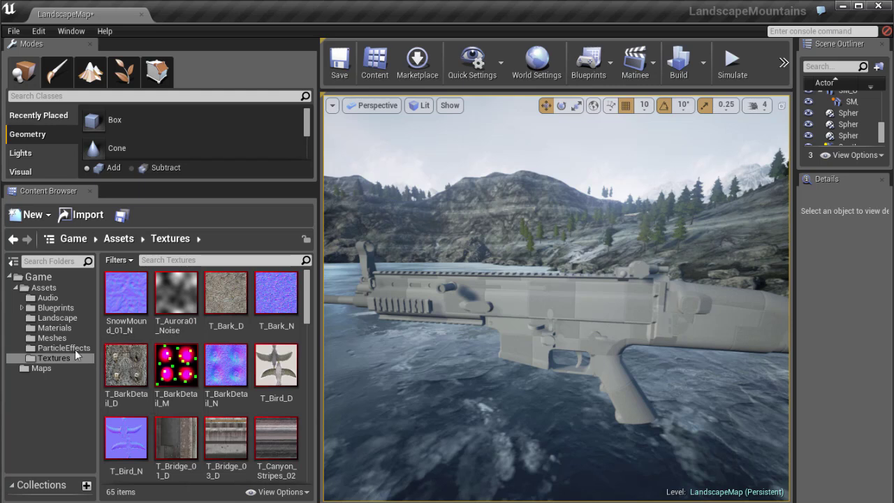
{"action": "left_click", "coordinate": [53, 338]}
{"action": "left_click", "coordinate": [54, 358]}
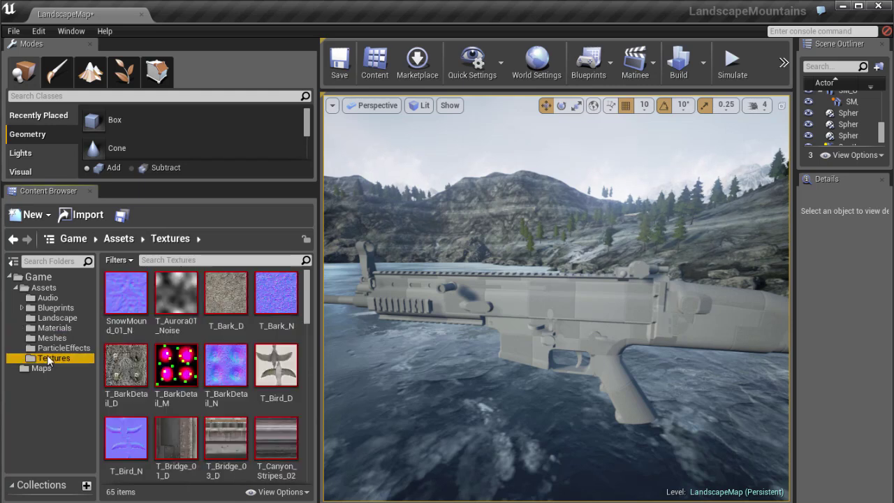
{"action": "left_click", "coordinate": [55, 328]}
{"action": "left_click_drag", "start_coordinate": [305, 305], "coordinate": [309, 283]}
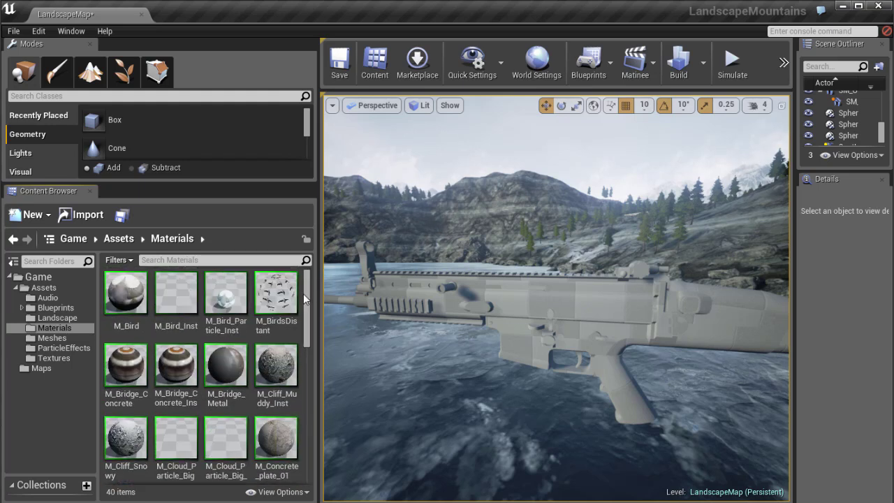
{"action": "left_click", "coordinate": [55, 338]}
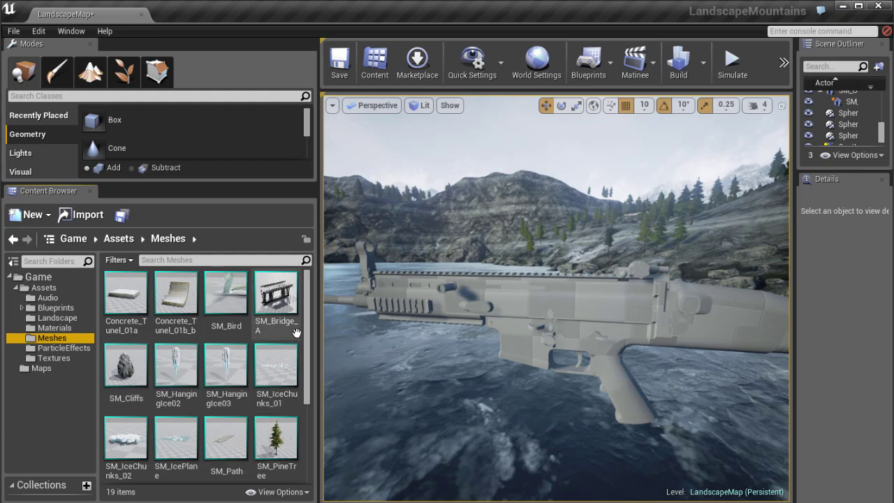
Import BaseMaterial_albedo.tga, BaseMaterial_normal.tga, BaseMaterial_roughness.tga and weapon_masks.tga from UE_weapon_files2 into the project's Textures folder
{"action": "left_click", "coordinate": [53, 358]}
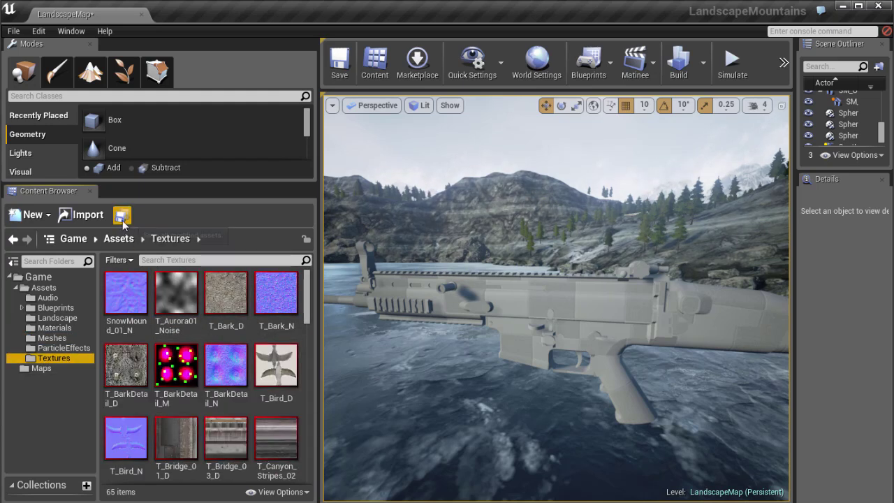
{"action": "left_click", "coordinate": [82, 215]}
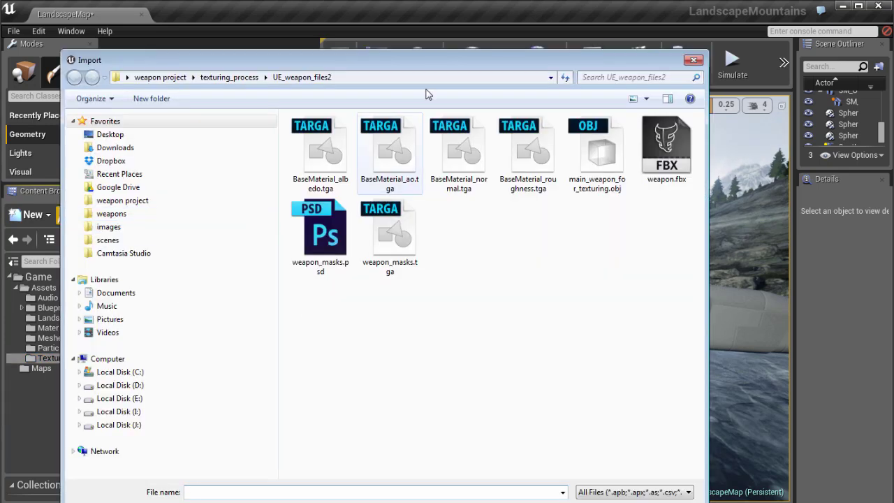
{"action": "left_click_drag", "start_coordinate": [333, 59], "coordinate": [348, 41]}
{"action": "left_click", "coordinate": [335, 135]}
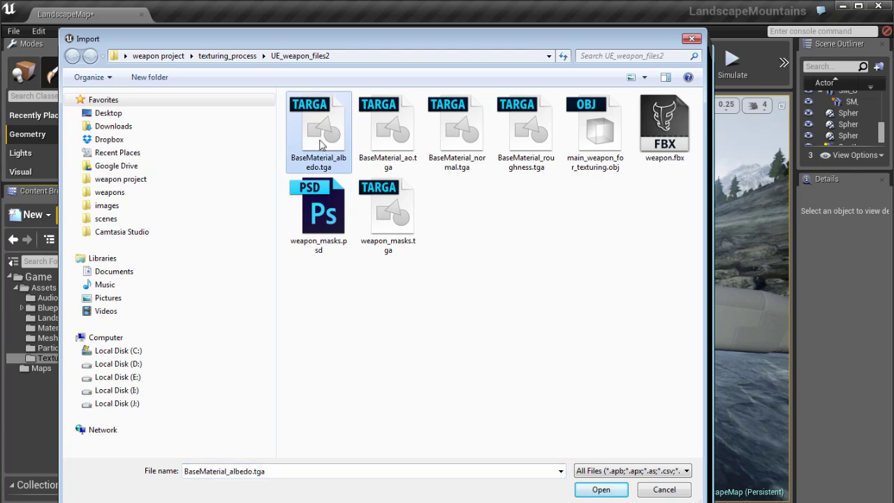
{"action": "left_click_drag", "start_coordinate": [309, 36], "coordinate": [305, 64]}
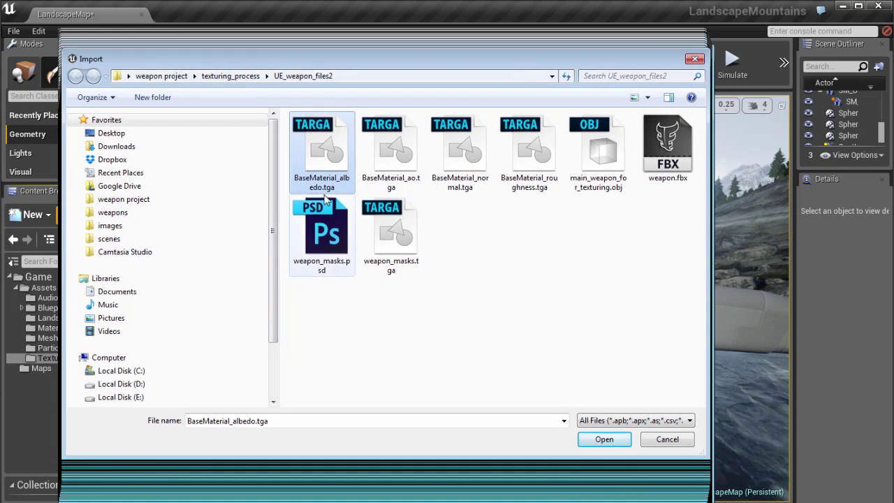
{"action": "left_click", "coordinate": [465, 156], "text": "ctrl"}
{"action": "left_click", "coordinate": [527, 163], "text": "ctrl"}
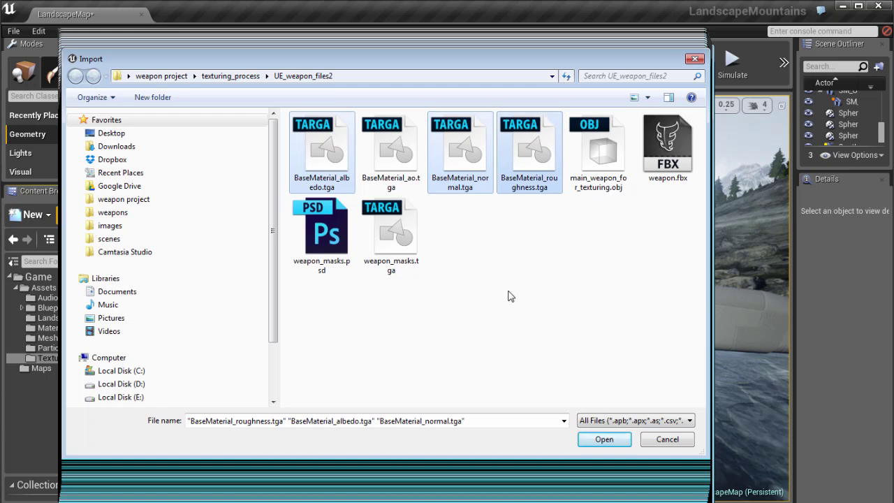
{"action": "left_click", "coordinate": [397, 242], "text": "ctrl"}
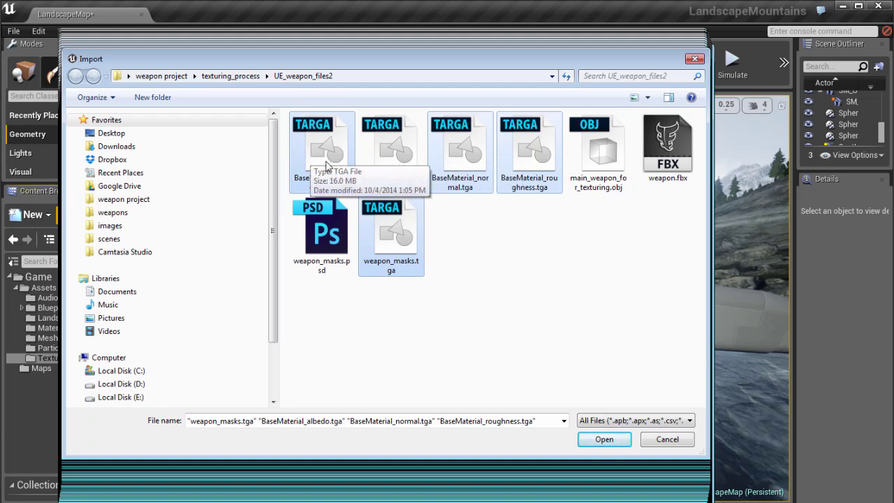
{"action": "left_click", "coordinate": [605, 440]}
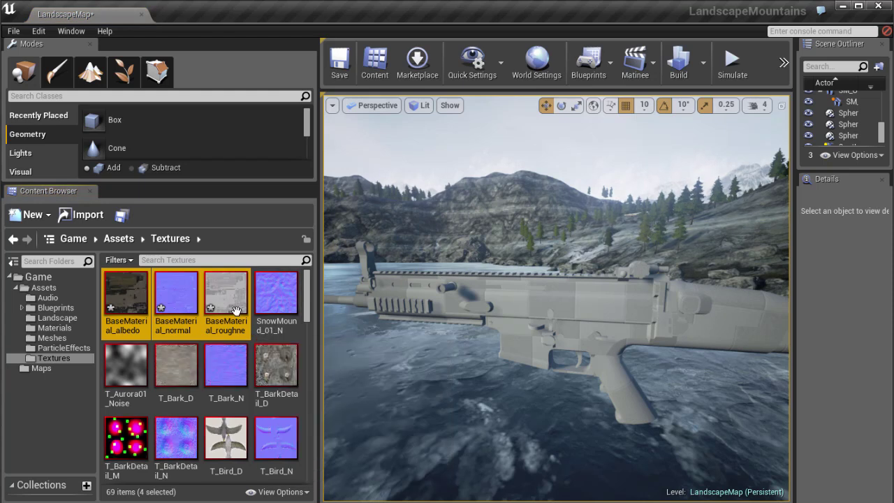
Create a new material named weapon_base in the Materials folder
{"action": "left_click_drag", "start_coordinate": [306, 307], "coordinate": [315, 281]}
{"action": "left_click", "coordinate": [293, 323]}
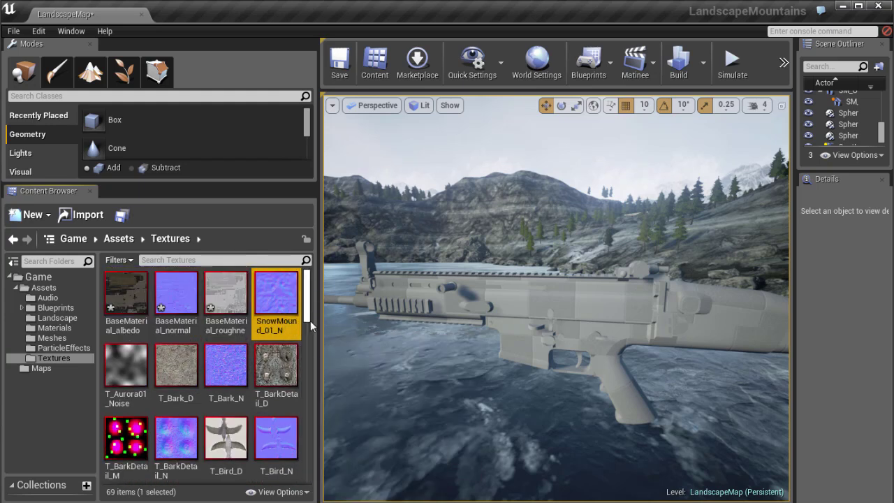
{"action": "left_click", "coordinate": [53, 328]}
{"action": "scroll", "coordinate": [268, 420], "scroll_direction": "down", "scroll_amount": 5}
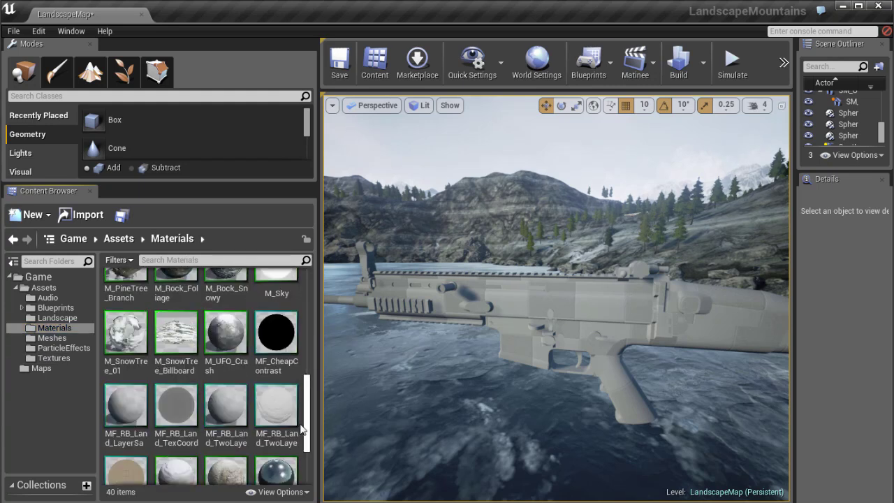
{"action": "left_click", "coordinate": [28, 215]}
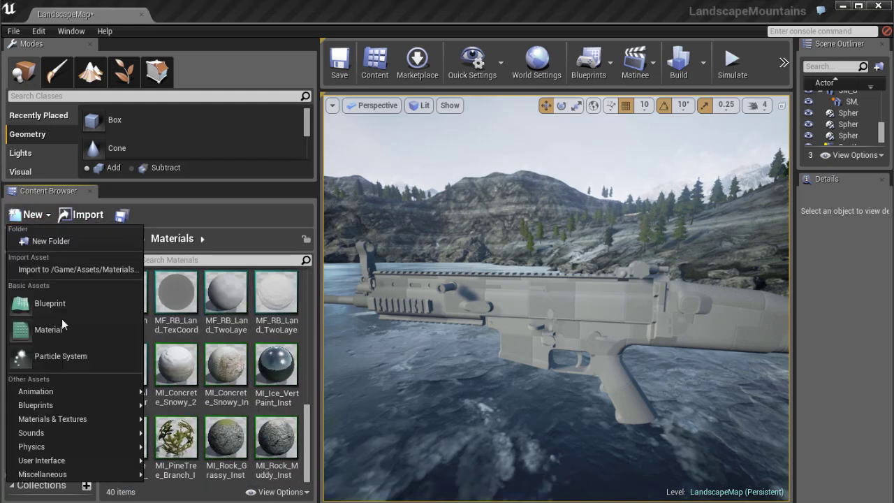
{"action": "left_click", "coordinate": [54, 332]}
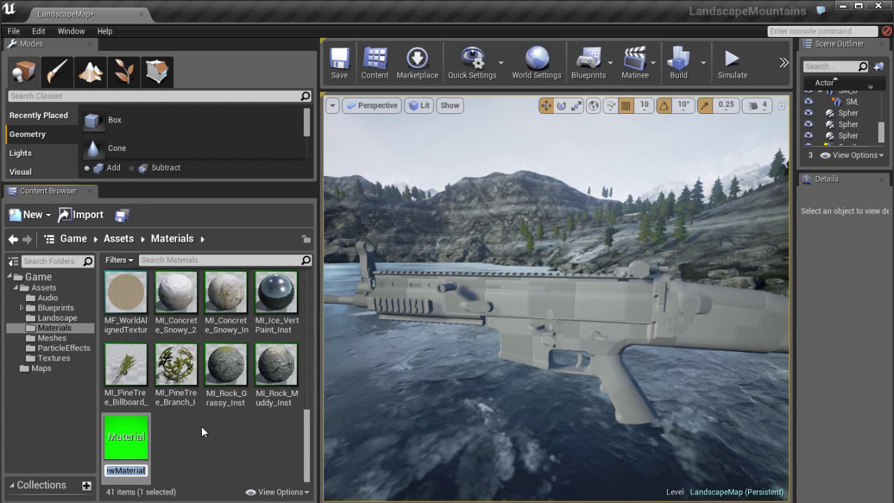
{"action": "type", "text": "wea"}
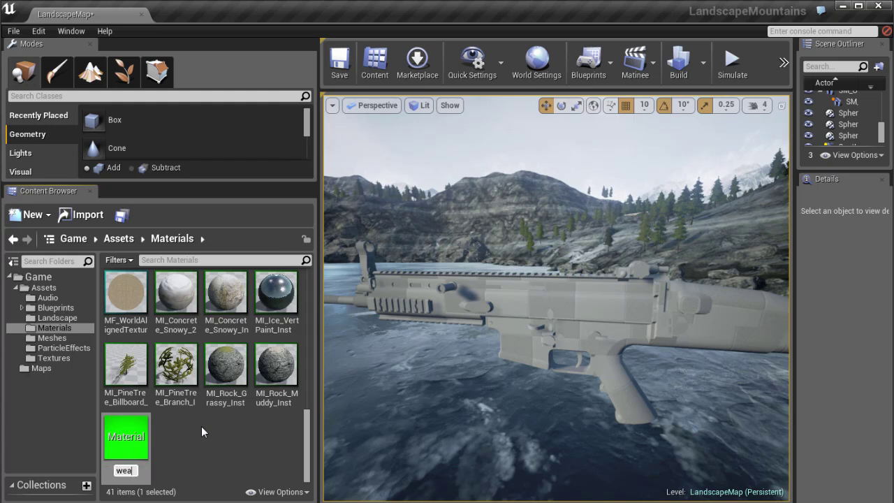
{"action": "type", "text": "pon_base"}
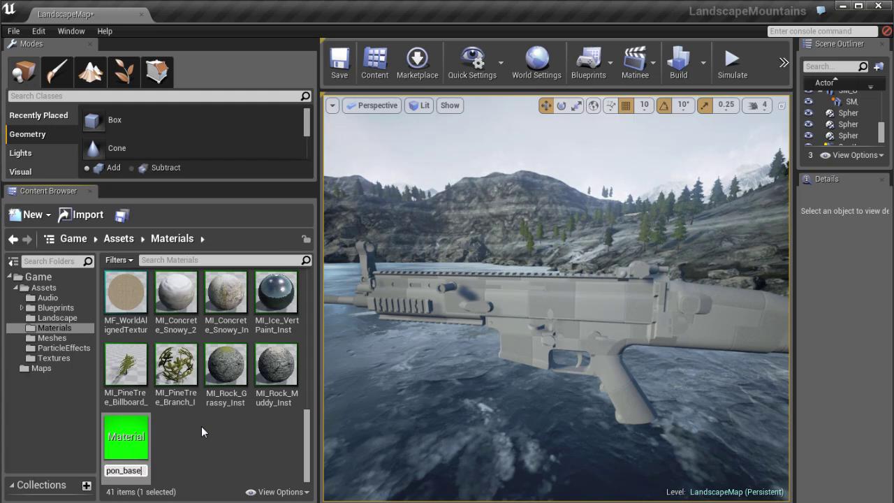
{"action": "key", "text": "Return"}
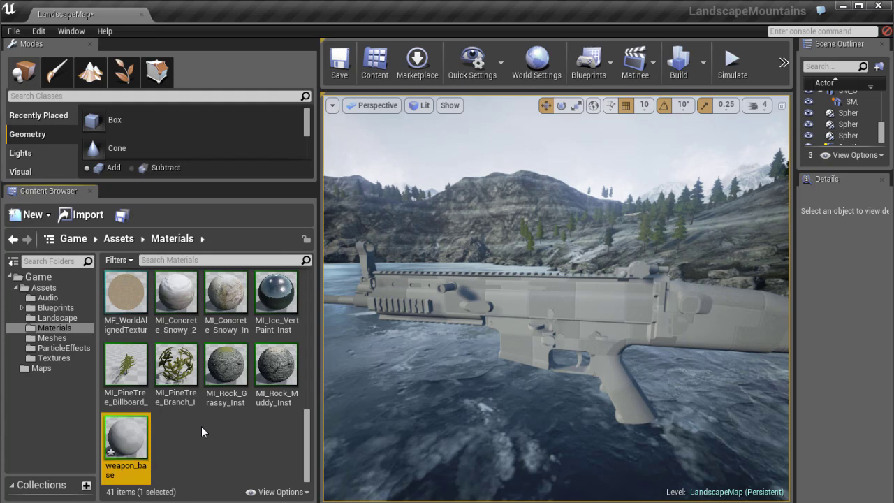
Open the weapon_base material for editing and widen its editor window, leaving empty graph space beside the output node
{"action": "double_click", "coordinate": [125, 437]}
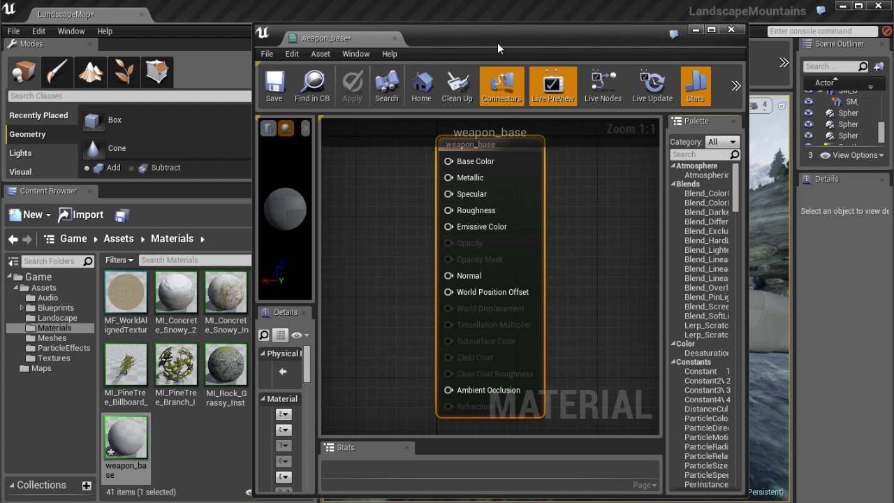
{"action": "left_click_drag", "start_coordinate": [497, 42], "coordinate": [450, 29]}
{"action": "left_click_drag", "start_coordinate": [698, 92], "coordinate": [893, 94]}
{"action": "scroll", "coordinate": [577, 208], "scroll_direction": "down", "scroll_amount": 2}
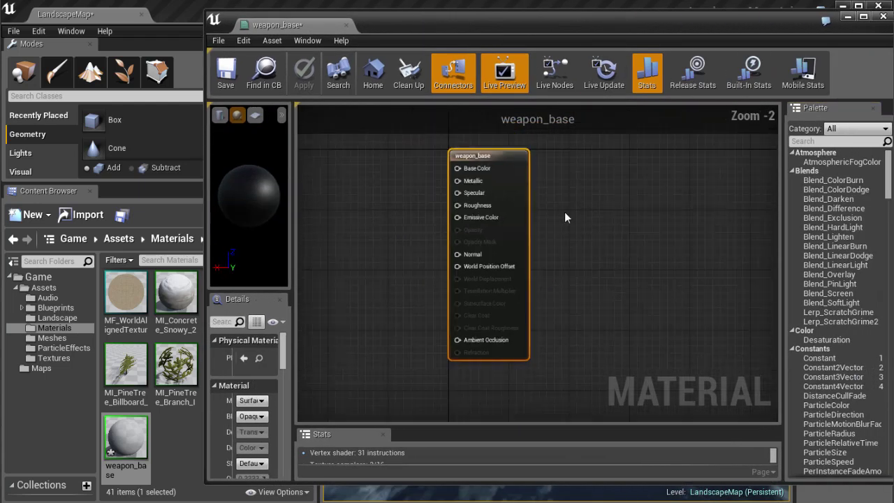
{"action": "right_click_drag", "start_coordinate": [566, 218], "coordinate": [790, 222]}
{"action": "scroll", "coordinate": [728, 220], "scroll_direction": "up", "scroll_amount": 1}
Add the BaseMaterial albedo, normal and roughness textures from the Textures folder to the weapon_base graph as texture samples
{"action": "left_click_drag", "start_coordinate": [373, 27], "coordinate": [726, 133]}
{"action": "left_click", "coordinate": [54, 357]}
{"action": "scroll", "coordinate": [244, 300], "scroll_direction": "up", "scroll_amount": 8}
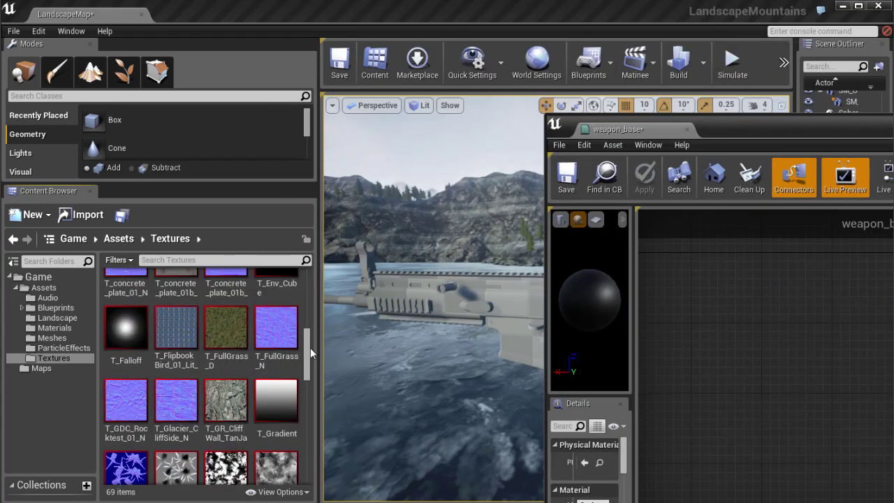
{"action": "left_click_drag", "start_coordinate": [311, 348], "coordinate": [313, 273]}
{"action": "left_click_drag", "start_coordinate": [726, 125], "coordinate": [510, 34]}
{"action": "left_click_drag", "start_coordinate": [130, 295], "coordinate": [468, 167]}
{"action": "left_click_drag", "start_coordinate": [176, 293], "coordinate": [515, 336]}
{"action": "left_click_drag", "start_coordinate": [226, 294], "coordinate": [609, 251]}
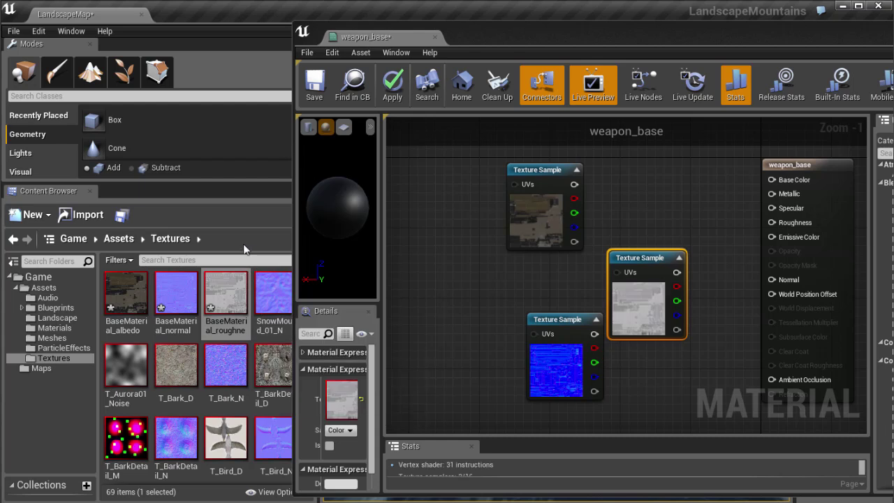
Add the weapon_masks texture from the Textures folder to the weapon_base graph as a texture sample
{"action": "left_click_drag", "start_coordinate": [478, 50], "coordinate": [618, 52]}
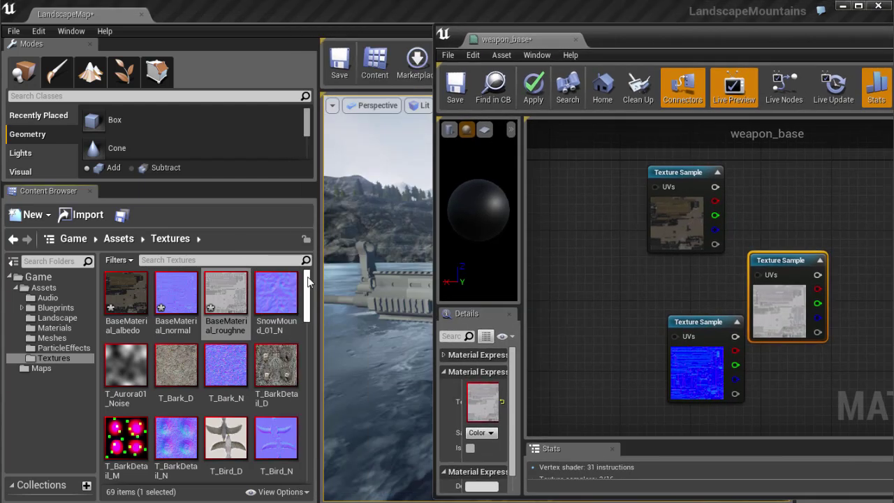
{"action": "left_click_drag", "start_coordinate": [308, 281], "coordinate": [308, 464]}
{"action": "left_click_drag", "start_coordinate": [126, 437], "coordinate": [599, 279]}
{"action": "left_click_drag", "start_coordinate": [652, 39], "coordinate": [336, 25]}
{"action": "scroll", "coordinate": [451, 218], "scroll_direction": "down", "scroll_amount": 1}
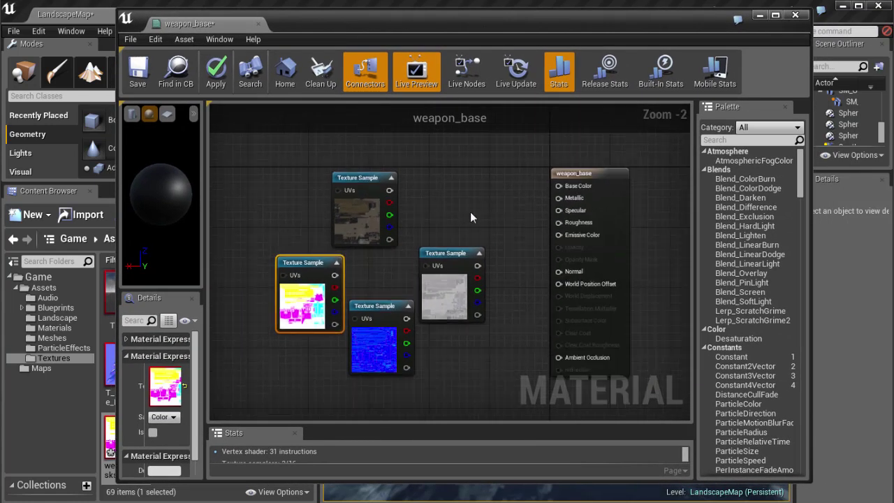
{"action": "scroll", "coordinate": [470, 212], "scroll_direction": "down", "scroll_amount": 1}
{"action": "scroll", "coordinate": [503, 158], "scroll_direction": "up", "scroll_amount": 1}
Enlarge the material editor window, move the normal map sample below the others and connect it to the material's Normal input
{"action": "left_click_drag", "start_coordinate": [500, 25], "coordinate": [477, 18]}
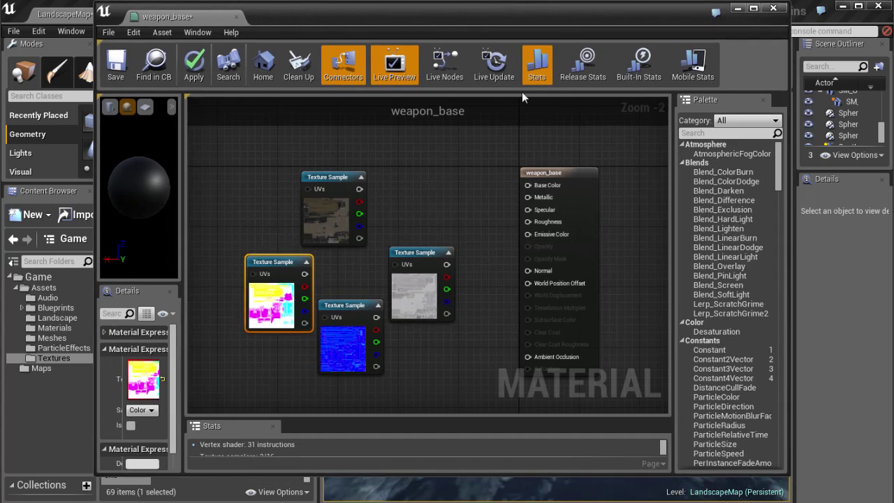
{"action": "left_click_drag", "start_coordinate": [791, 478], "coordinate": [835, 502]}
{"action": "mouse_move", "coordinate": [432, 310]}
{"action": "right_mouse_down"}
{"action": "mouse_move", "coordinate": [427, 268]}
{"action": "mouse_move", "coordinate": [435, 323]}
{"action": "right_mouse_up"}
{"action": "scroll", "coordinate": [425, 293], "scroll_direction": "up", "scroll_amount": 2}
{"action": "left_click_drag", "start_coordinate": [339, 284], "coordinate": [377, 369]}
{"action": "right_click_drag", "start_coordinate": [451, 376], "coordinate": [441, 333]}
{"action": "left_click_drag", "start_coordinate": [399, 338], "coordinate": [578, 194]}
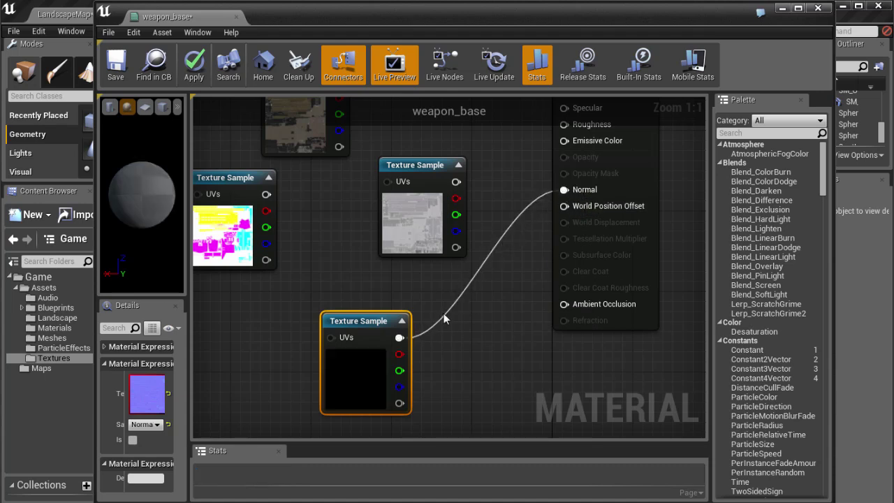
Line up the roughness sample above the normal map sample, leaving a gap between the two nodes
{"action": "right_click_drag", "start_coordinate": [445, 318], "coordinate": [476, 307]}
{"action": "left_click_drag", "start_coordinate": [462, 155], "coordinate": [402, 190]}
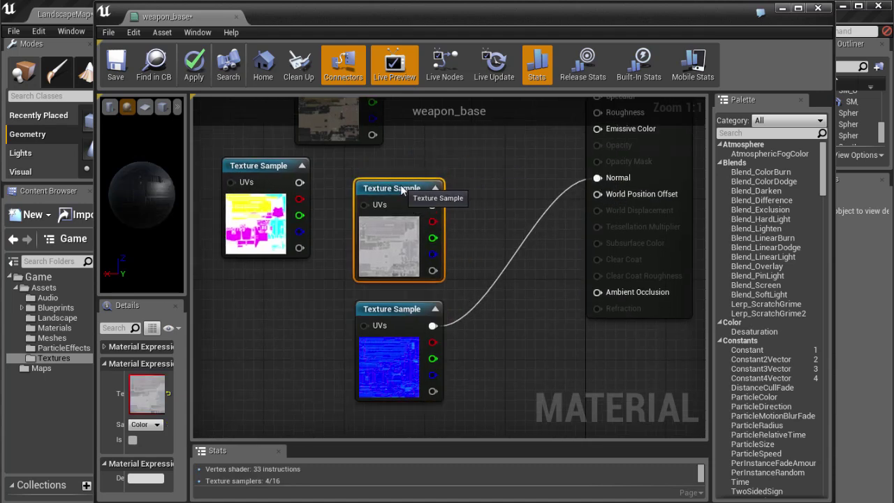
{"action": "right_click_drag", "start_coordinate": [463, 268], "coordinate": [487, 288]}
{"action": "scroll", "coordinate": [482, 234], "scroll_direction": "down", "scroll_amount": 1}
{"action": "right_click_drag", "start_coordinate": [451, 167], "coordinate": [421, 189]}
{"action": "left_click_drag", "start_coordinate": [418, 353], "coordinate": [418, 377]}
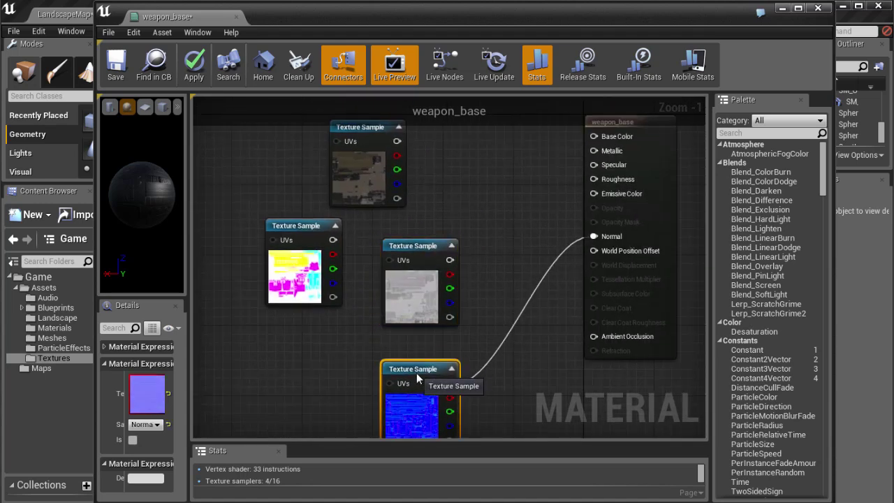
Move the weapon masks and albedo samples into empty graph space away from the roughness and normal samples
{"action": "scroll", "coordinate": [418, 371], "scroll_direction": "down", "scroll_amount": 3}
{"action": "right_click_drag", "start_coordinate": [410, 253], "coordinate": [450, 309]}
{"action": "left_click_drag", "start_coordinate": [392, 295], "coordinate": [295, 142]}
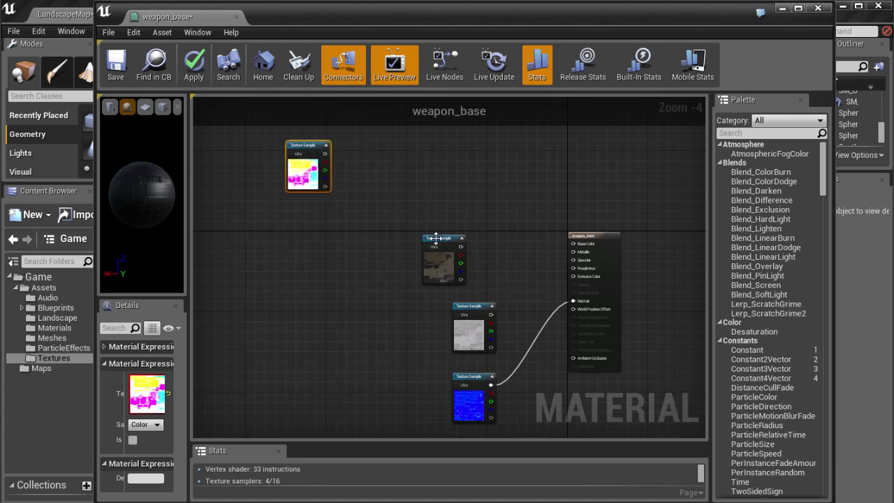
{"action": "left_click_drag", "start_coordinate": [435, 238], "coordinate": [299, 218]}
{"action": "scroll", "coordinate": [384, 239], "scroll_direction": "up", "scroll_amount": 3}
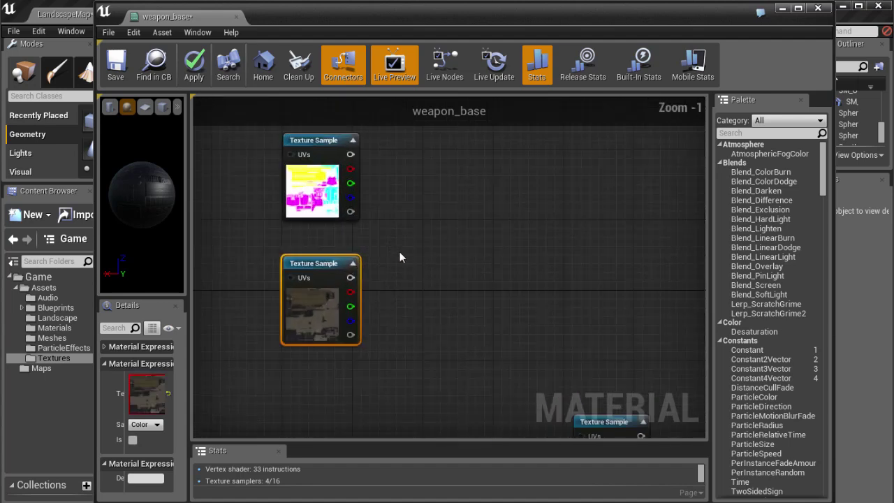
Stack the albedo sample directly above the weapon masks sample and align the two nodes
{"action": "scroll", "coordinate": [444, 274], "scroll_direction": "down", "scroll_amount": 1}
{"action": "left_click_drag", "start_coordinate": [289, 254], "coordinate": [381, 157]}
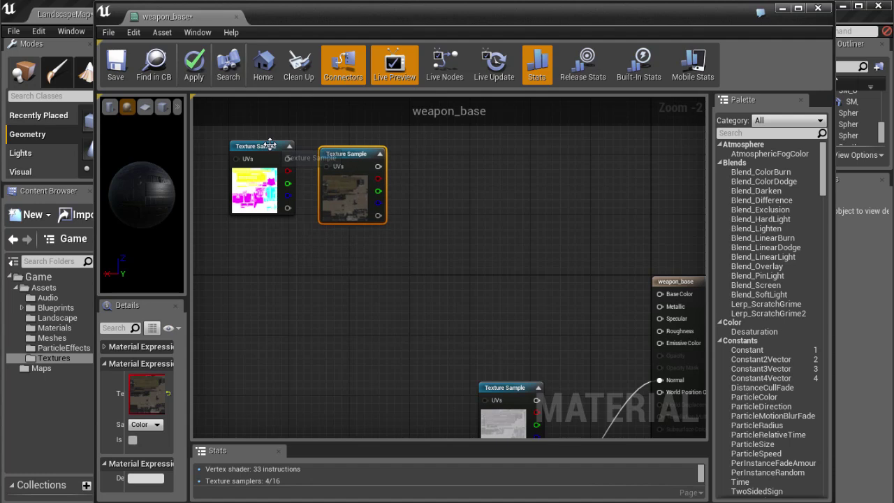
{"action": "left_click_drag", "start_coordinate": [270, 144], "coordinate": [281, 268]}
{"action": "left_click_drag", "start_coordinate": [348, 154], "coordinate": [272, 168]}
{"action": "right_click_drag", "start_coordinate": [462, 311], "coordinate": [537, 331]}
{"action": "scroll", "coordinate": [537, 332], "scroll_direction": "up", "scroll_amount": 2}
{"action": "right_click_drag", "start_coordinate": [395, 304], "coordinate": [459, 350]}
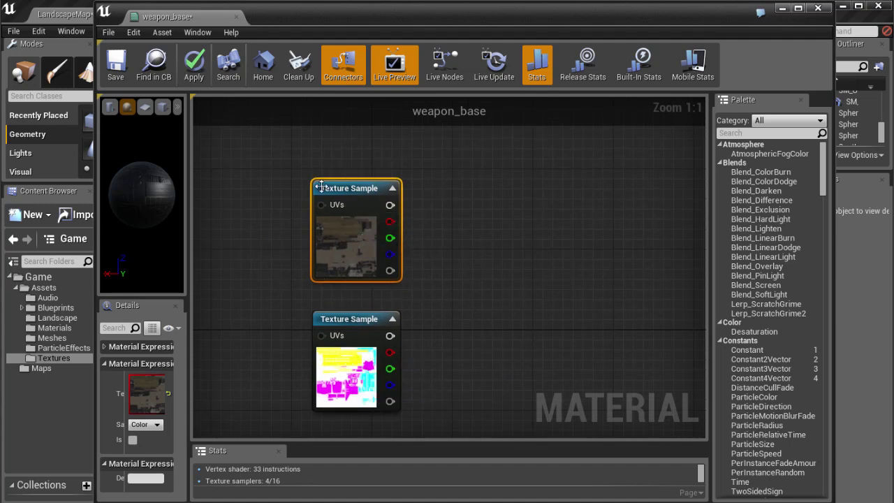
{"action": "left_click_drag", "start_coordinate": [346, 191], "coordinate": [346, 201]}
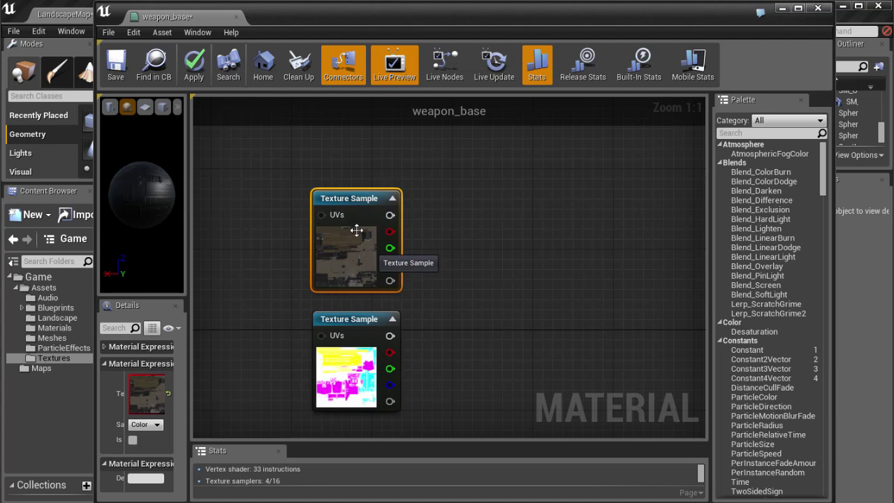
{"action": "right_click_drag", "start_coordinate": [500, 304], "coordinate": [446, 284]}
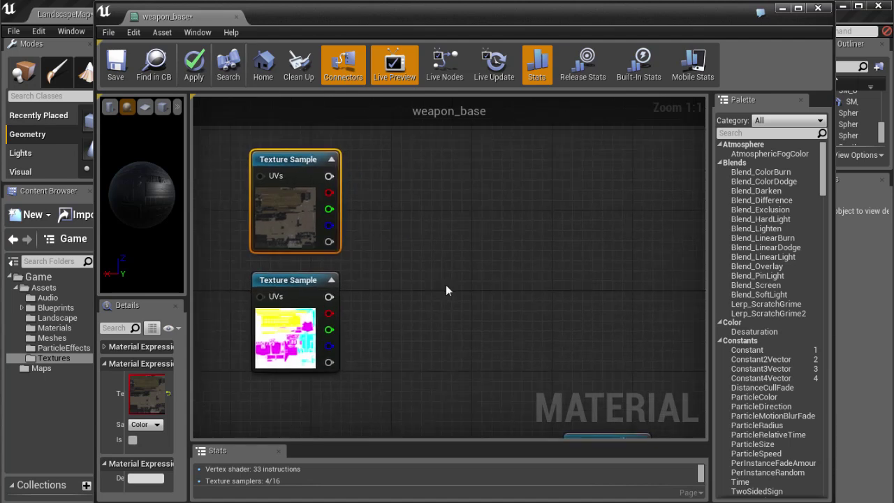
{"action": "left_click_drag", "start_coordinate": [303, 280], "coordinate": [299, 279]}
Add a Multiply node beside the albedo and weapon masks samples
{"action": "right_click_drag", "start_coordinate": [439, 306], "coordinate": [419, 281]}
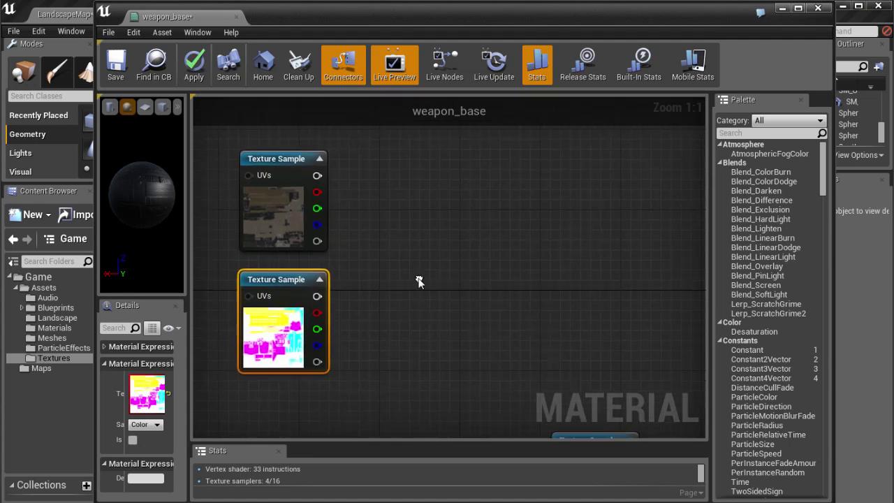
{"action": "left_click", "coordinate": [400, 241]}
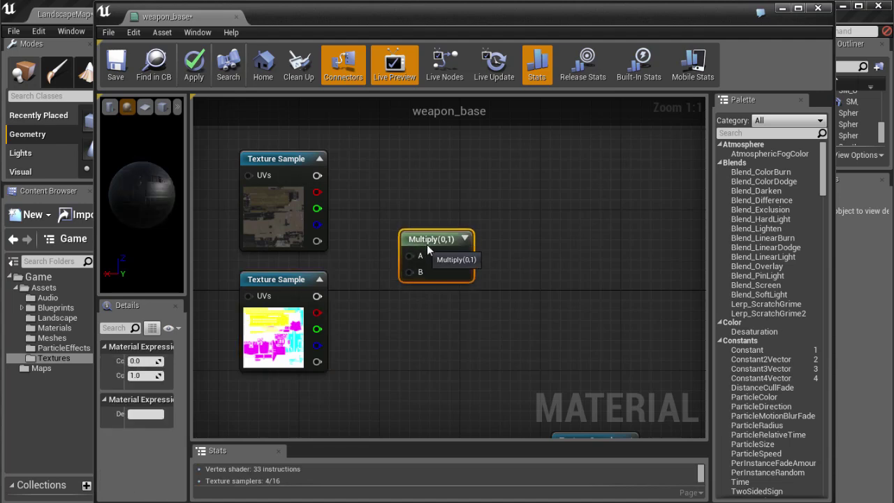
Add a LinearInterpolate node beyond the Multiply node, leaving a gap between the two
{"action": "mouse_move", "coordinate": [430, 251]}
{"action": "left_mouse_down"}
{"action": "mouse_move", "coordinate": [445, 249]}
{"action": "mouse_move", "coordinate": [436, 253]}
{"action": "left_mouse_up"}
{"action": "right_click_drag", "start_coordinate": [531, 349], "coordinate": [518, 345]}
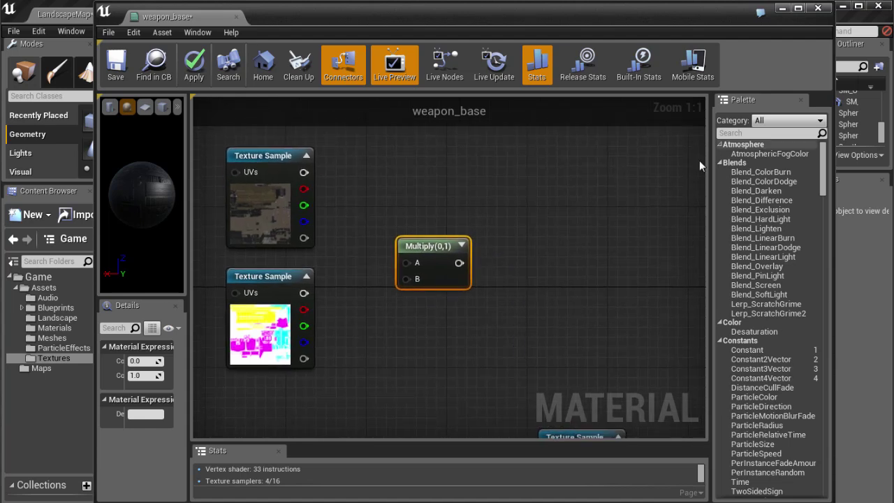
{"action": "left_click", "coordinate": [730, 133]}
{"action": "type", "text": "lerpo"}
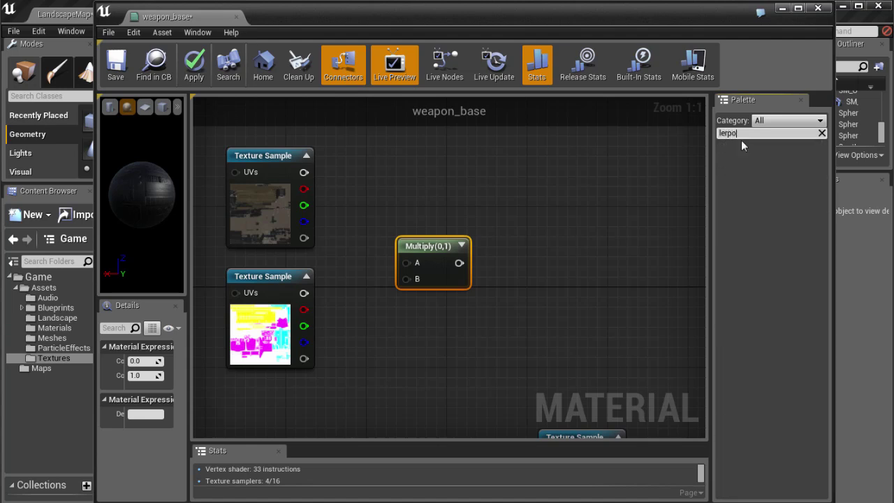
{"action": "key", "text": "BackSpace"}
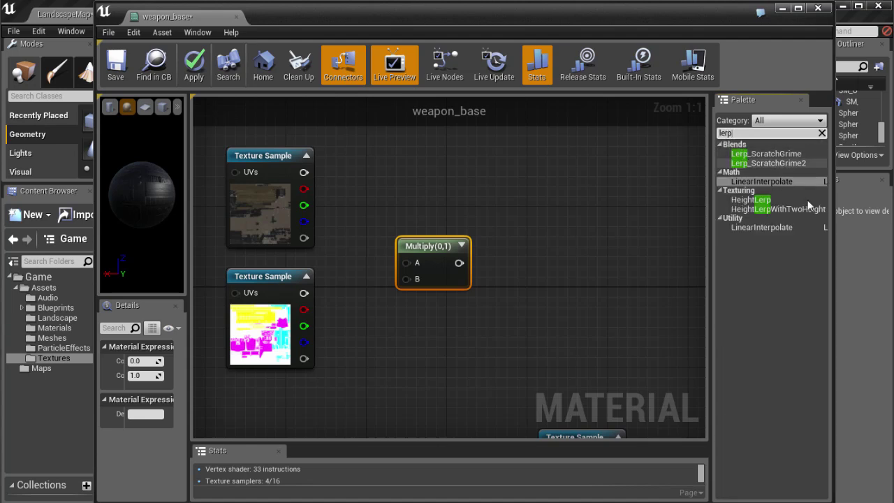
{"action": "left_click_drag", "start_coordinate": [754, 228], "coordinate": [564, 212]}
{"action": "right_click_drag", "start_coordinate": [577, 275], "coordinate": [517, 311]}
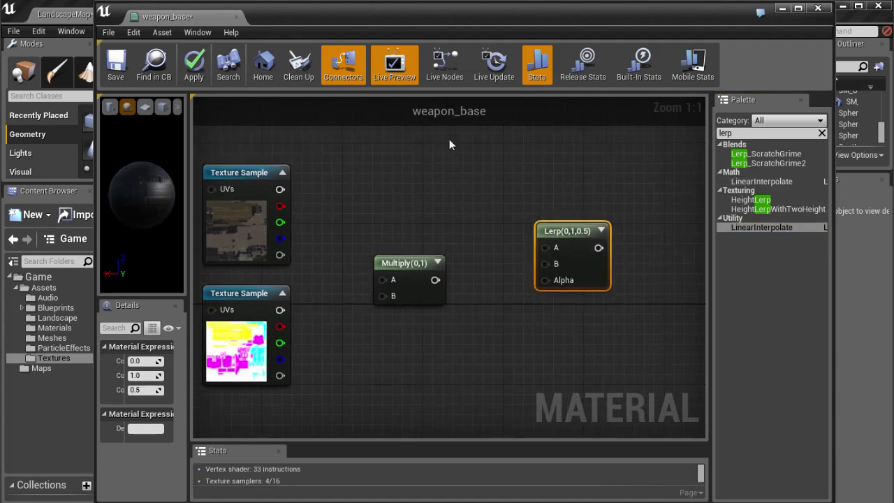
Place a second Lerp node, delete the original one, and move the new Lerp beside the Multiply node
{"action": "key", "text": "l"}
{"action": "left_click", "coordinate": [435, 168]}
{"action": "left_click_drag", "start_coordinate": [563, 233], "coordinate": [562, 237]}
{"action": "right_click_drag", "start_coordinate": [561, 197], "coordinate": [545, 218]}
{"action": "key", "text": "Delete"}
{"action": "left_click_drag", "start_coordinate": [450, 192], "coordinate": [519, 255]}
{"action": "right_click_drag", "start_coordinate": [470, 276], "coordinate": [491, 240]}
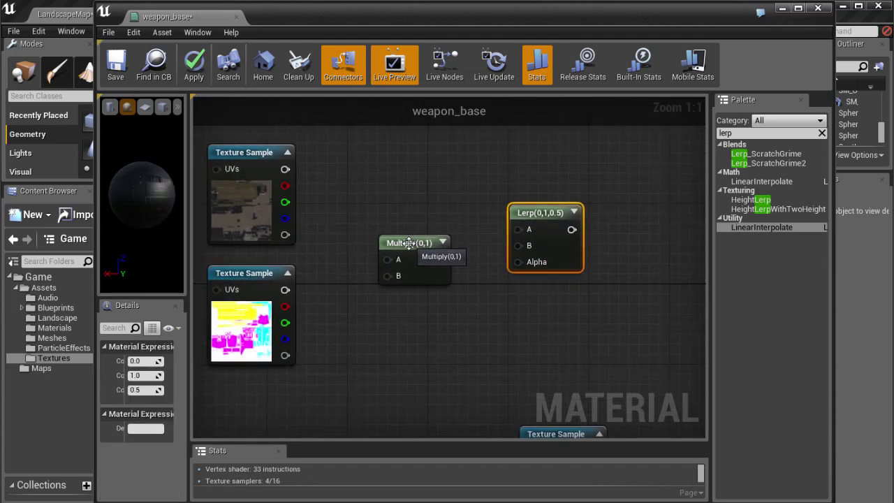
Move the weapon masks texture sample to the empty space below the Multiply node
{"action": "left_click", "coordinate": [410, 243]}
{"action": "scroll", "coordinate": [494, 277], "scroll_direction": "down", "scroll_amount": 2}
{"action": "scroll", "coordinate": [499, 276], "scroll_direction": "up", "scroll_amount": 1}
{"action": "left_click_drag", "start_coordinate": [303, 267], "coordinate": [444, 312]}
{"action": "right_click_drag", "start_coordinate": [532, 298], "coordinate": [517, 308]}
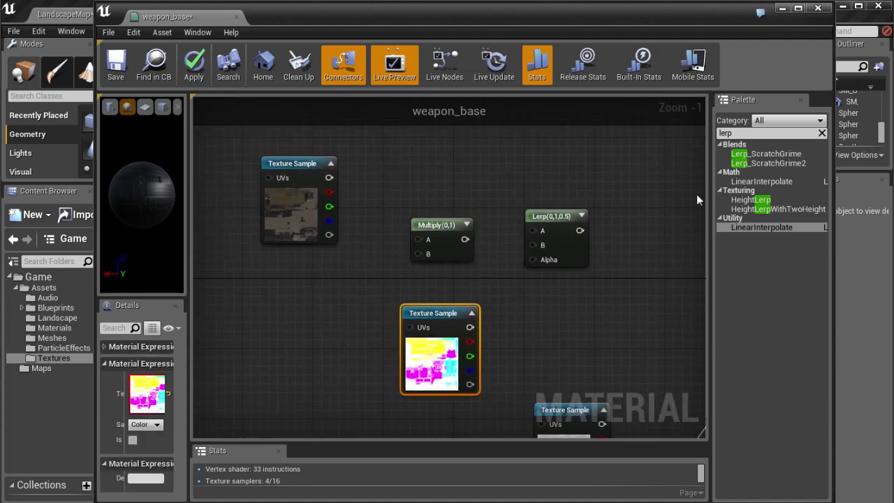
Add a VectorParameter node and place it directly below the albedo texture sample
{"action": "left_click", "coordinate": [760, 133]}
{"action": "key", "text": "BackSpace"}
{"action": "key", "text": "BackSpace"}
{"action": "key", "text": "BackSpace"}
{"action": "key", "text": "BackSpace"}
{"action": "type", "text": "vecto"}
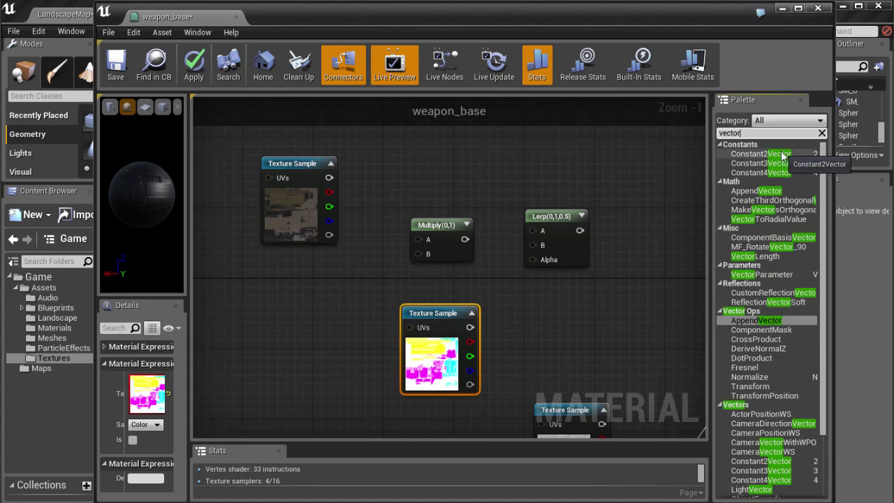
{"action": "type", "text": "r par"}
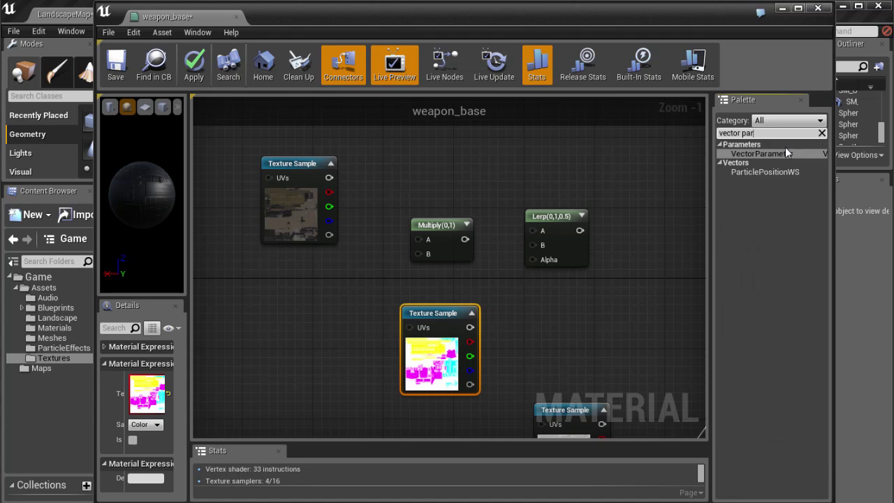
{"action": "left_click_drag", "start_coordinate": [788, 152], "coordinate": [253, 322]}
{"action": "mouse_move", "coordinate": [353, 333]}
{"action": "right_mouse_down"}
{"action": "mouse_move", "coordinate": [368, 322]}
{"action": "mouse_move", "coordinate": [361, 340]}
{"action": "right_mouse_up"}
{"action": "left_click_drag", "start_coordinate": [284, 345], "coordinate": [292, 293]}
{"action": "right_click_drag", "start_coordinate": [401, 333], "coordinate": [374, 312]}
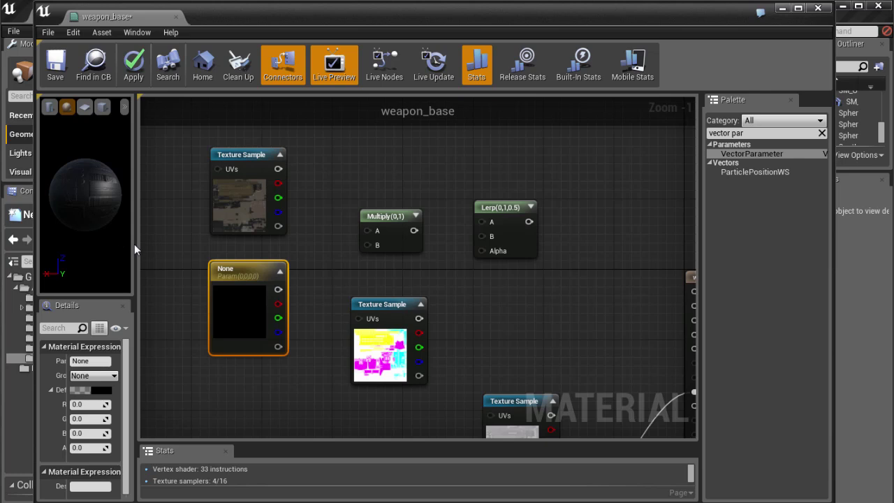
Widen the preview and details area, and tidy the positions of the Multiply node and weapon masks sample
{"action": "left_click_drag", "start_coordinate": [140, 246], "coordinate": [223, 256]}
{"action": "right_click_drag", "start_coordinate": [288, 310], "coordinate": [283, 329]}
{"action": "mouse_move", "coordinate": [427, 337]}
{"action": "right_mouse_down"}
{"action": "mouse_move", "coordinate": [428, 306]}
{"action": "mouse_move", "coordinate": [424, 336]}
{"action": "right_mouse_up"}
{"action": "left_click_drag", "start_coordinate": [489, 246], "coordinate": [479, 251]}
{"action": "left_click_drag", "start_coordinate": [456, 315], "coordinate": [458, 325]}
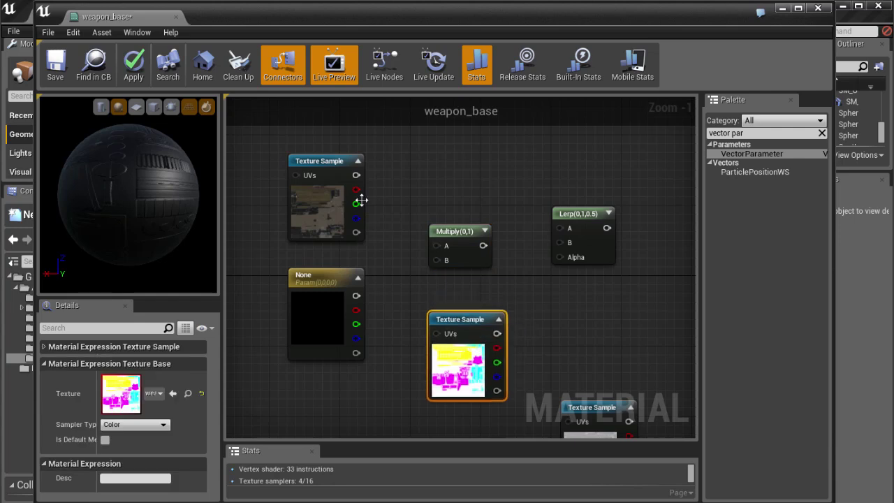
Adjust the albedo sample and Multiply node positions and connect the albedo's RGB output to Multiply's A input
{"action": "left_click", "coordinate": [311, 165]}
{"action": "left_click_drag", "start_coordinate": [311, 165], "coordinate": [304, 165]}
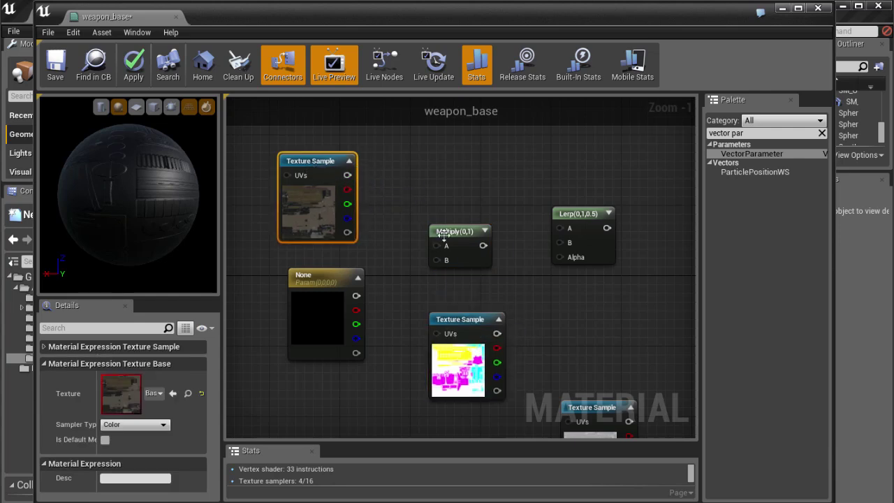
{"action": "left_click_drag", "start_coordinate": [441, 233], "coordinate": [415, 241]}
{"action": "left_click_drag", "start_coordinate": [346, 176], "coordinate": [416, 254]}
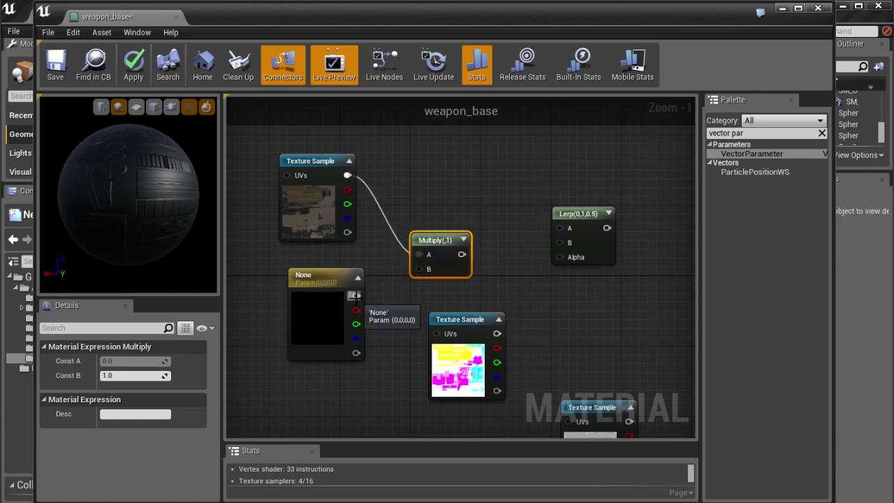
Connect the vector parameter to Multiply's B input and rename the parameter top_color
{"action": "left_click_drag", "start_coordinate": [350, 279], "coordinate": [419, 269]}
{"action": "key", "text": "F2"}
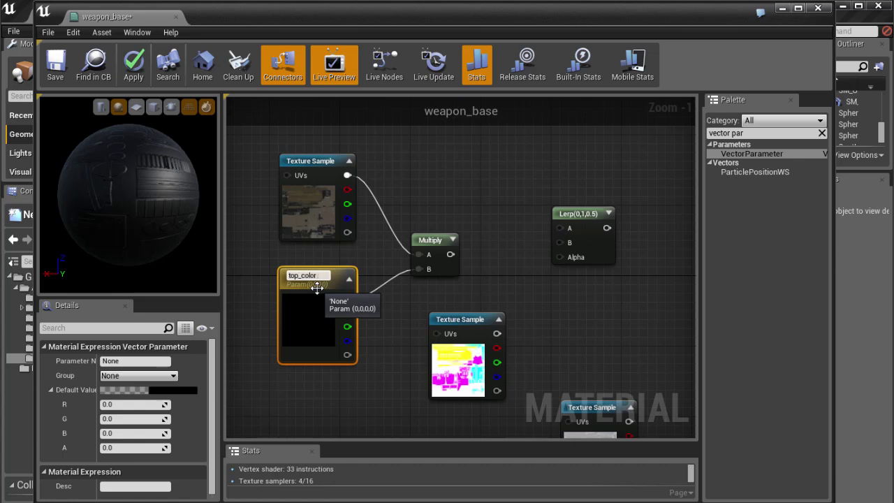
{"action": "key", "text": "Return"}
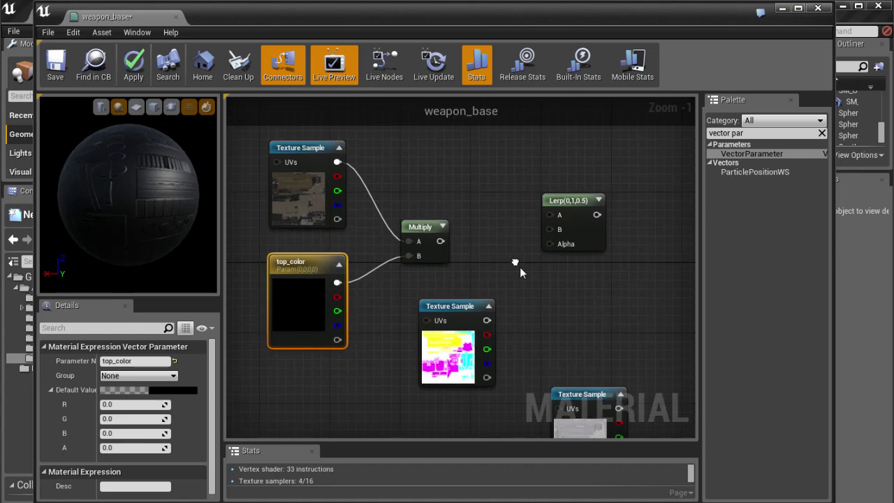
Align the Lerp node with Multiply, then connect Multiply to Lerp's B input and the albedo sample to its A input
{"action": "left_click", "coordinate": [582, 225]}
{"action": "left_click_drag", "start_coordinate": [583, 225], "coordinate": [592, 243]}
{"action": "right_click_drag", "start_coordinate": [519, 255], "coordinate": [513, 255]}
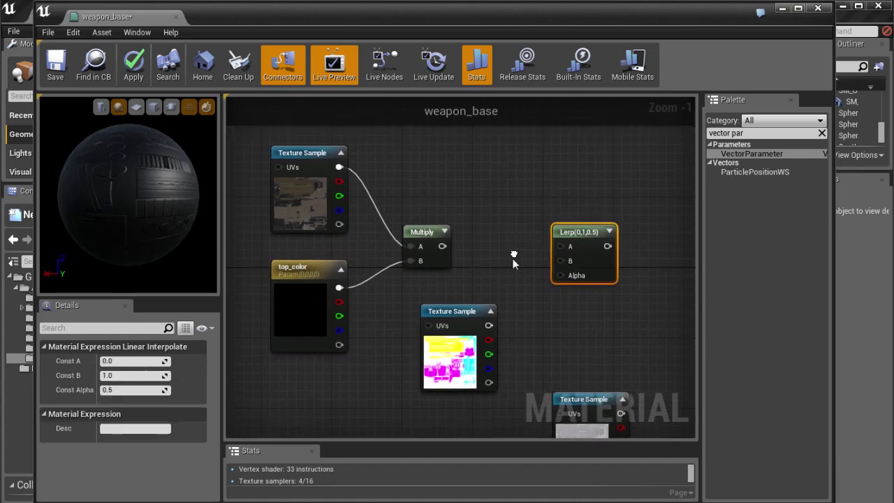
{"action": "left_click_drag", "start_coordinate": [442, 246], "coordinate": [562, 263]}
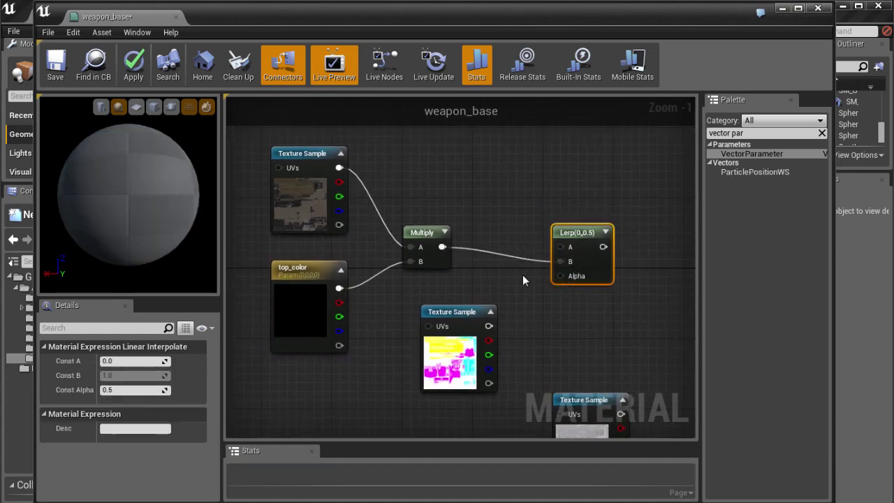
{"action": "left_click_drag", "start_coordinate": [336, 170], "coordinate": [558, 248]}
Space out the weapon masks sample and Lerp node, and connect the mask's blue channel to Lerp's Alpha input
{"action": "right_click_drag", "start_coordinate": [515, 303], "coordinate": [501, 298]}
{"action": "left_click_drag", "start_coordinate": [501, 299], "coordinate": [482, 316]}
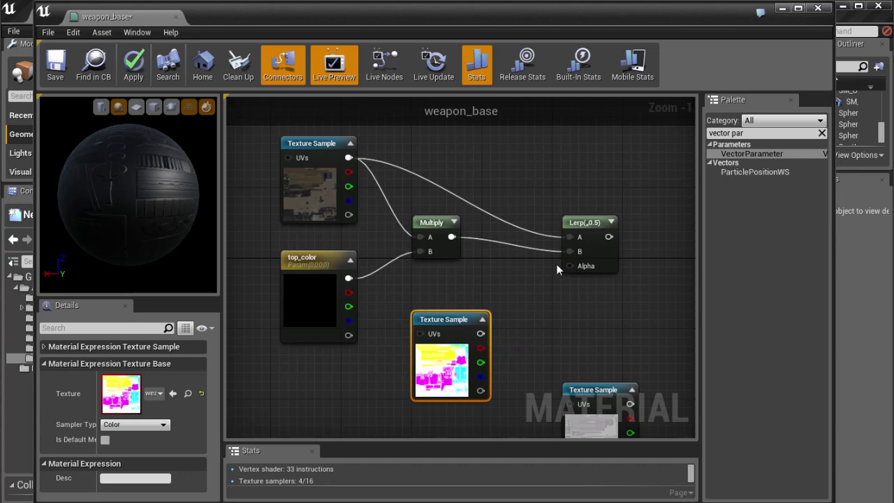
{"action": "left_click_drag", "start_coordinate": [590, 273], "coordinate": [599, 275]}
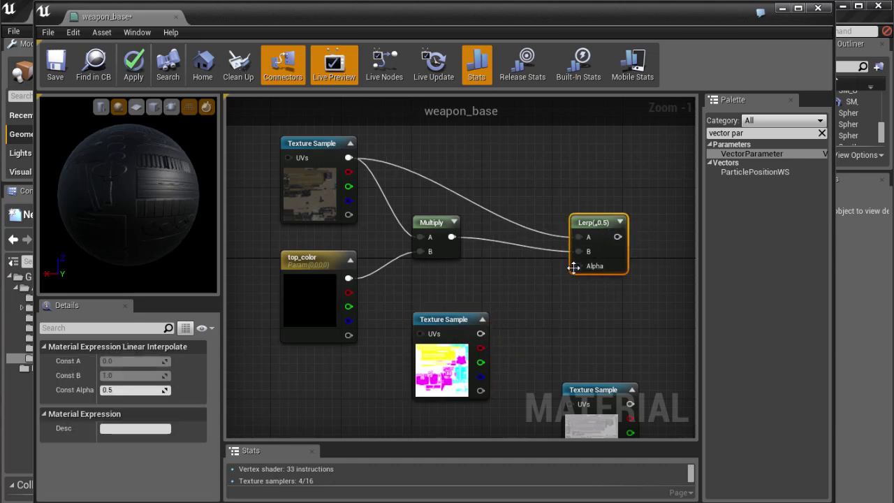
{"action": "mouse_move", "coordinate": [557, 293]}
{"action": "right_mouse_down"}
{"action": "mouse_move", "coordinate": [559, 284]}
{"action": "mouse_move", "coordinate": [552, 290]}
{"action": "right_mouse_up"}
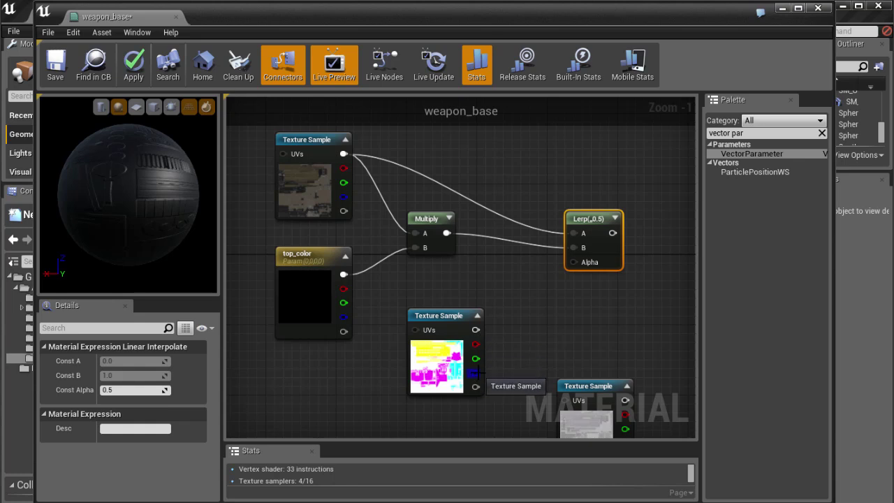
{"action": "left_click_drag", "start_coordinate": [473, 372], "coordinate": [584, 274]}
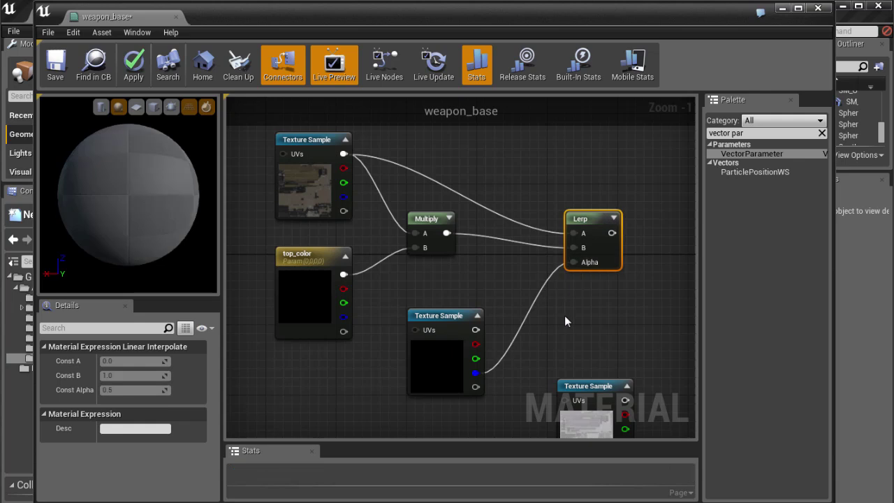
Connect the Lerp node's output to the Base Color input of the weapon_base material
{"action": "right_click_drag", "start_coordinate": [560, 311], "coordinate": [549, 318]}
{"action": "mouse_move", "coordinate": [166, 207]}
{"action": "left_mouse_down"}
{"action": "mouse_move", "coordinate": [202, 201]}
{"action": "mouse_move", "coordinate": [156, 212]}
{"action": "left_mouse_up"}
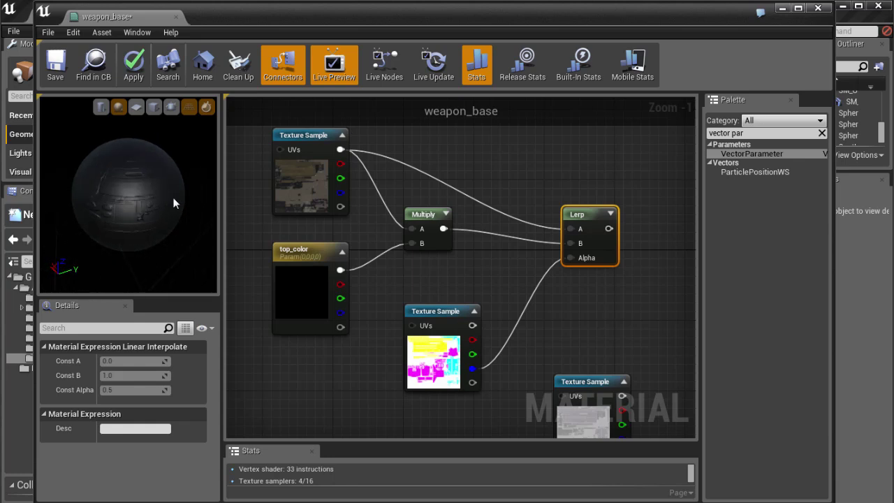
{"action": "scroll", "coordinate": [461, 279], "scroll_direction": "down", "scroll_amount": 2}
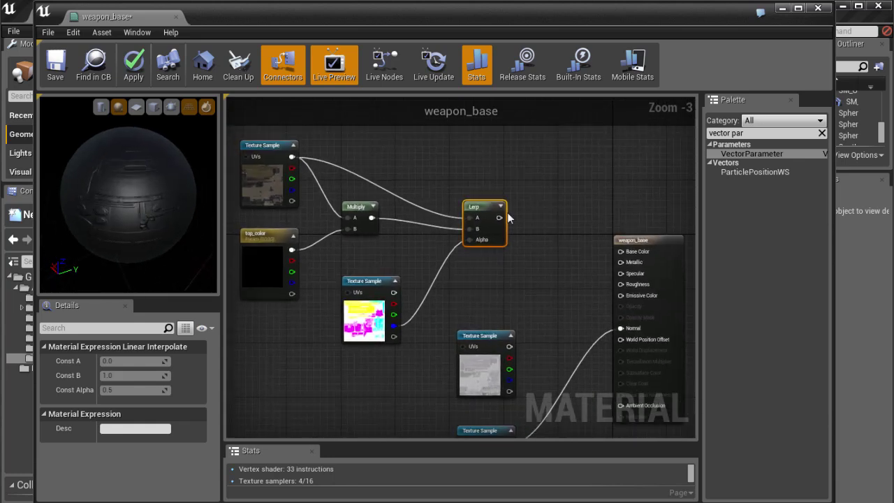
{"action": "left_click_drag", "start_coordinate": [502, 217], "coordinate": [633, 253]}
Enlarge the preview viewport and examine from several angles how the blended base colour covers the sphere
{"action": "left_click_drag", "start_coordinate": [129, 218], "coordinate": [258, 231]}
{"action": "left_click_drag", "start_coordinate": [208, 297], "coordinate": [208, 323]}
{"action": "left_click_drag", "start_coordinate": [192, 253], "coordinate": [145, 209]}
{"action": "right_click_drag", "start_coordinate": [458, 283], "coordinate": [487, 292]}
{"action": "mouse_move", "coordinate": [193, 226]}
{"action": "left_mouse_down"}
{"action": "mouse_move", "coordinate": [230, 195]}
{"action": "mouse_move", "coordinate": [198, 213]}
{"action": "left_mouse_up"}
{"action": "right_click_drag", "start_coordinate": [471, 308], "coordinate": [498, 303]}
{"action": "right_click_drag", "start_coordinate": [473, 252], "coordinate": [468, 269]}
{"action": "scroll", "coordinate": [462, 271], "scroll_direction": "up", "scroll_amount": 1}
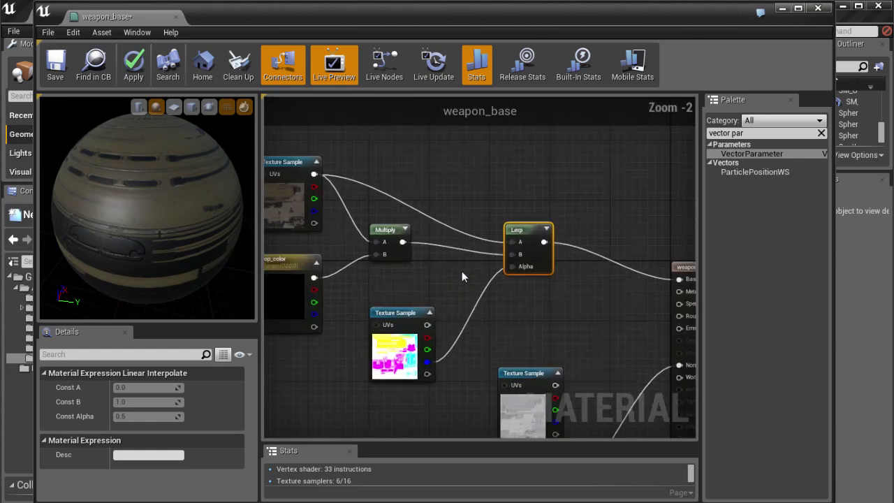
Swap the Lerp inputs so Multiply feeds A and the albedo sample feeds B, and check the preview sphere
{"action": "left_click_drag", "start_coordinate": [403, 243], "coordinate": [513, 242]}
{"action": "left_click_drag", "start_coordinate": [312, 174], "coordinate": [515, 258]}
{"action": "right_click_drag", "start_coordinate": [441, 282], "coordinate": [445, 287]}
{"action": "mouse_move", "coordinate": [176, 253]}
{"action": "left_mouse_down"}
{"action": "mouse_move", "coordinate": [287, 223]}
{"action": "mouse_move", "coordinate": [342, 247]}
{"action": "mouse_move", "coordinate": [180, 252]}
{"action": "left_mouse_up"}
{"action": "right_click_drag", "start_coordinate": [428, 308], "coordinate": [454, 318]}
{"action": "left_click_drag", "start_coordinate": [545, 248], "coordinate": [538, 240]}
{"action": "mouse_move", "coordinate": [252, 241]}
{"action": "left_mouse_down"}
{"action": "mouse_move", "coordinate": [214, 242]}
{"action": "mouse_move", "coordinate": [152, 267]}
{"action": "mouse_move", "coordinate": [240, 243]}
{"action": "left_mouse_up"}
{"action": "mouse_move", "coordinate": [472, 310]}
{"action": "right_mouse_down"}
{"action": "mouse_move", "coordinate": [459, 271]}
{"action": "mouse_move", "coordinate": [479, 298]}
{"action": "right_mouse_up"}
Set the top_color default value to a muted tan with R 0.385, G 0.3439 and B 0.199799
{"action": "left_click", "coordinate": [315, 271]}
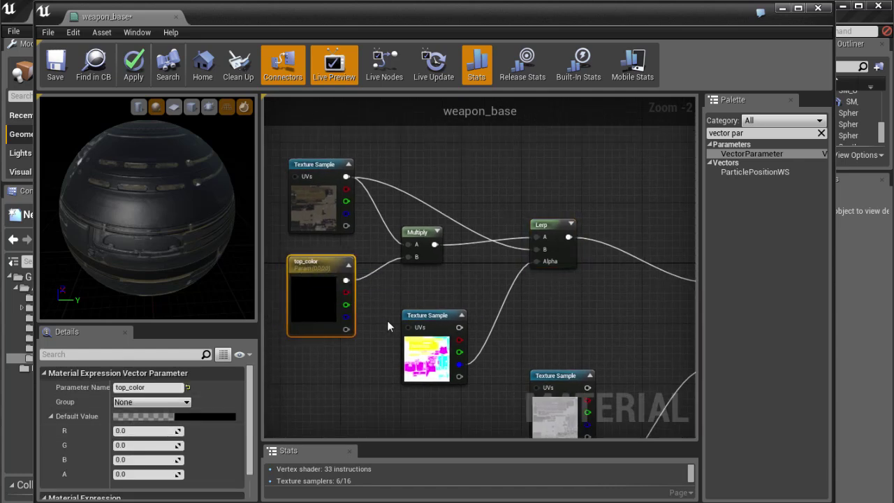
{"action": "right_click_drag", "start_coordinate": [389, 319], "coordinate": [393, 308]}
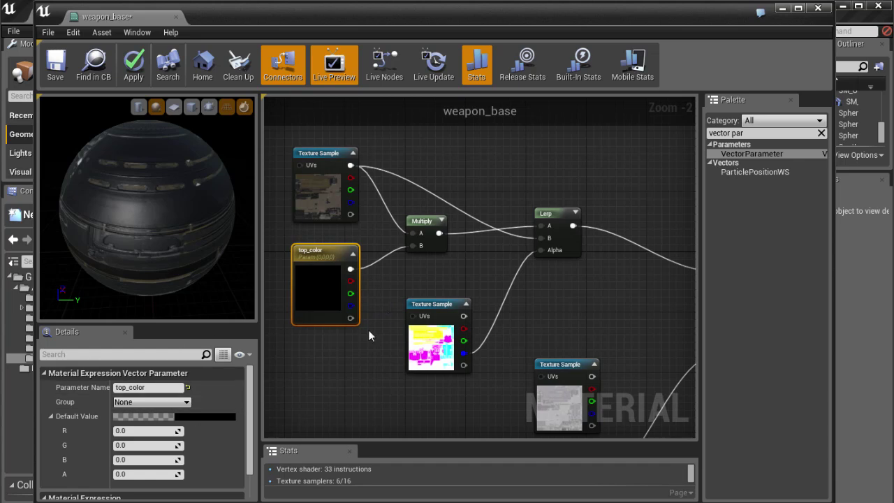
{"action": "right_click_drag", "start_coordinate": [481, 300], "coordinate": [477, 301]}
{"action": "left_click", "coordinate": [197, 416]}
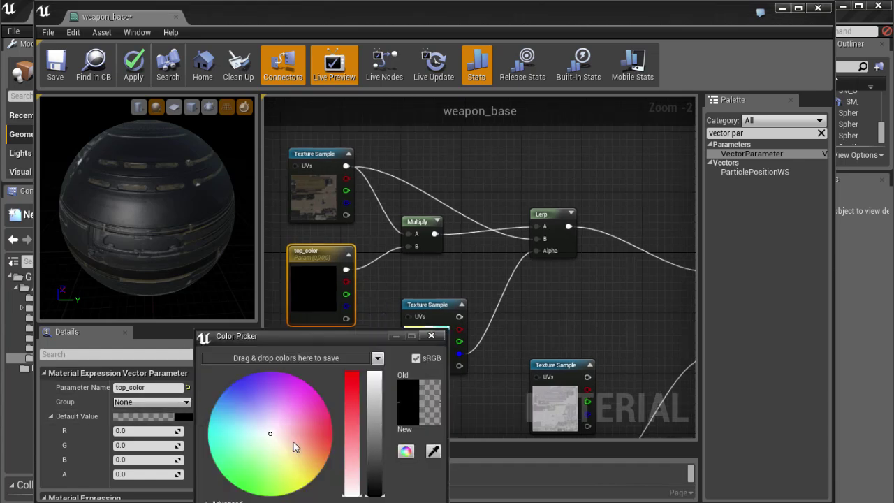
{"action": "left_click", "coordinate": [289, 450]}
{"action": "left_click_drag", "start_coordinate": [290, 450], "coordinate": [291, 456]}
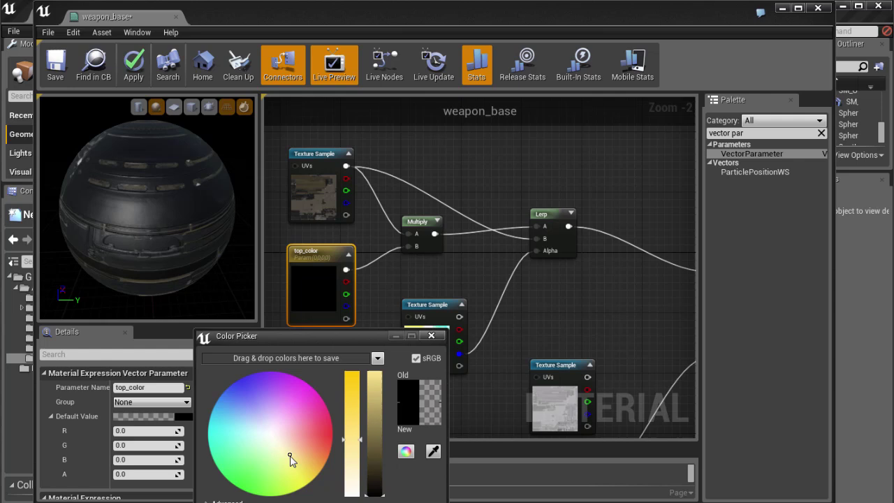
{"action": "left_click", "coordinate": [375, 447]}
{"action": "left_click", "coordinate": [366, 501]}
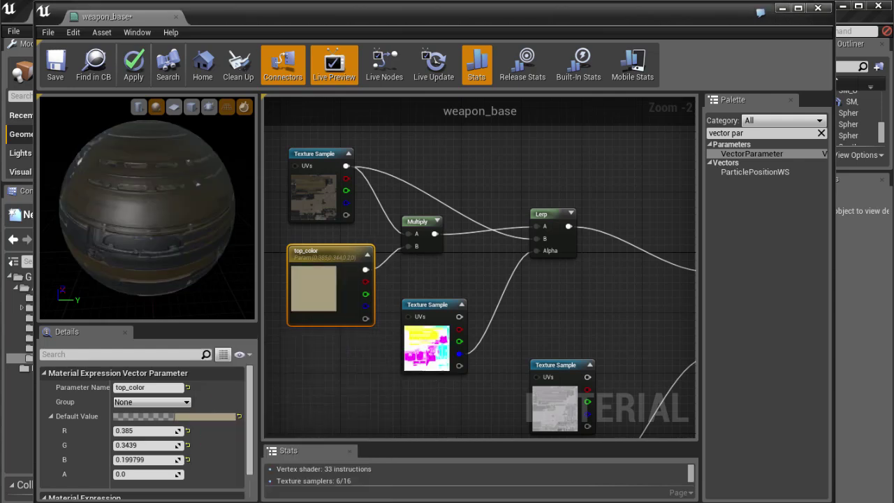
Inspect the tinted material on the sphere, then switch the preview mesh to a plane and examine it close up
{"action": "scroll", "coordinate": [181, 249], "scroll_direction": "up", "scroll_amount": 5}
{"action": "left_click_drag", "start_coordinate": [169, 241], "coordinate": [174, 181]}
{"action": "scroll", "coordinate": [172, 247], "scroll_direction": "down", "scroll_amount": 5}
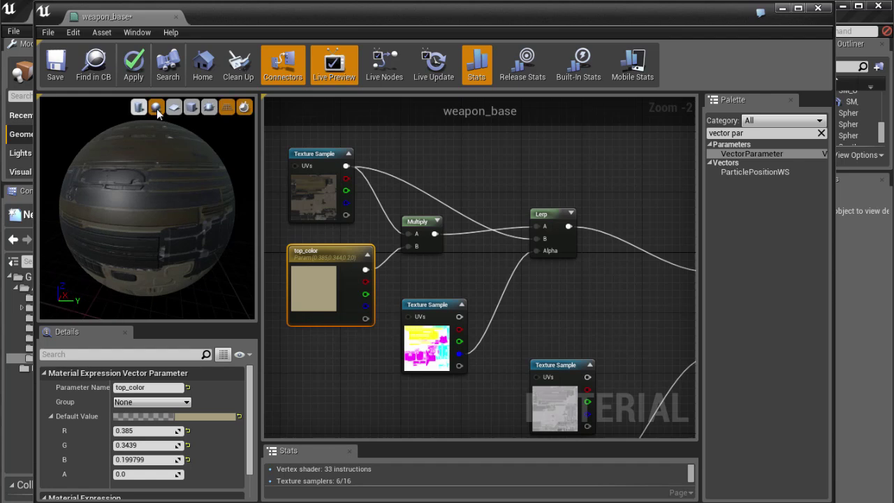
{"action": "left_click", "coordinate": [174, 108]}
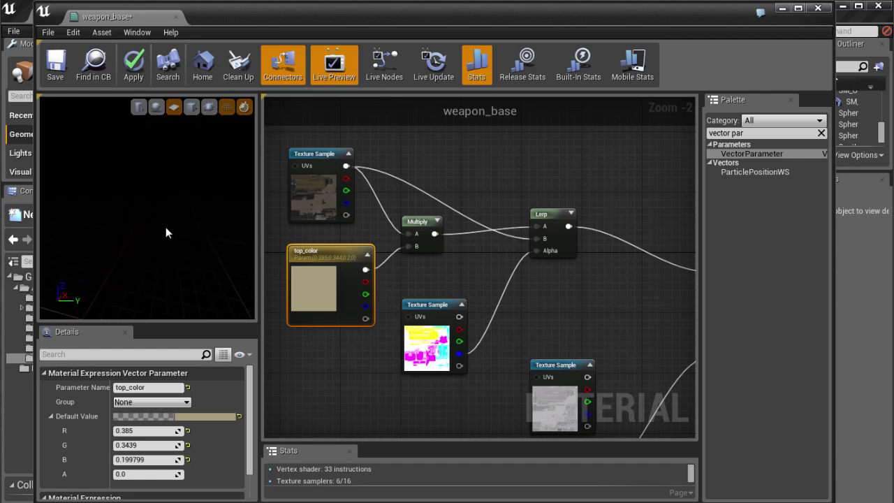
{"action": "left_click_drag", "start_coordinate": [159, 210], "coordinate": [126, 203]}
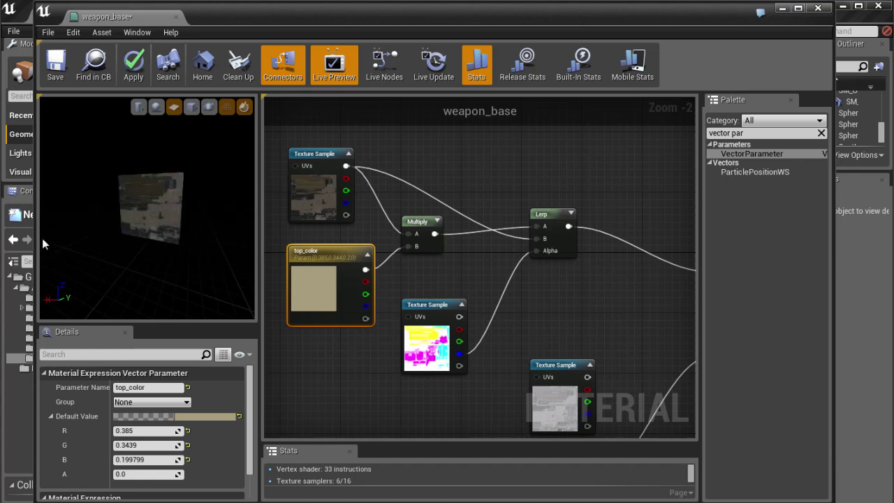
{"action": "scroll", "coordinate": [168, 188], "scroll_direction": "up", "scroll_amount": 8}
{"action": "left_click_drag", "start_coordinate": [175, 202], "coordinate": [144, 209]}
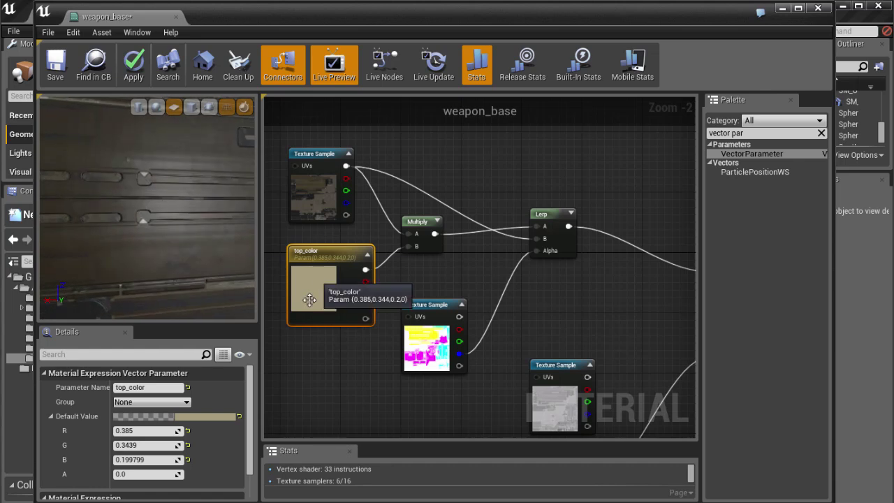
Set the top_color default value to a pale yellow-green with R 0.724579, G 0.755 and B 0.336264, checking the tint on the preview plane
{"action": "left_click", "coordinate": [204, 418]}
{"action": "left_click_drag", "start_coordinate": [389, 448], "coordinate": [379, 463]}
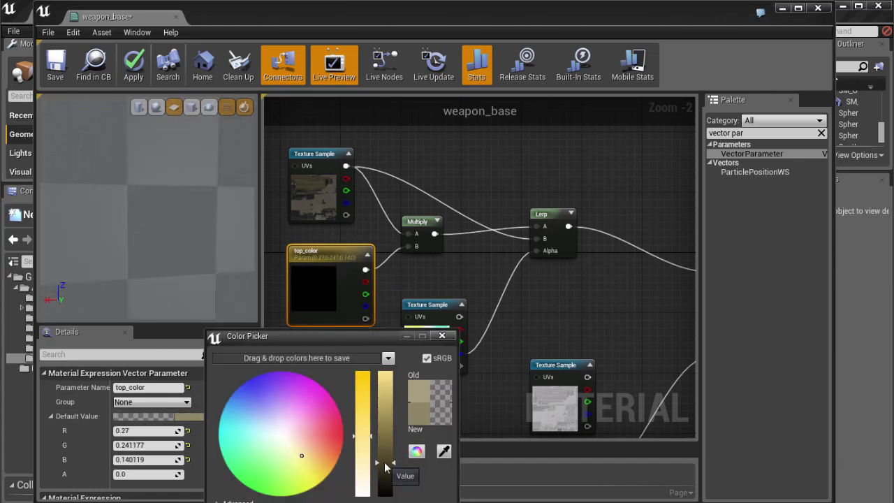
{"action": "mouse_move", "coordinate": [300, 455]}
{"action": "left_mouse_down"}
{"action": "mouse_move", "coordinate": [292, 474]}
{"action": "mouse_move", "coordinate": [305, 466]}
{"action": "mouse_move", "coordinate": [295, 466]}
{"action": "left_mouse_up"}
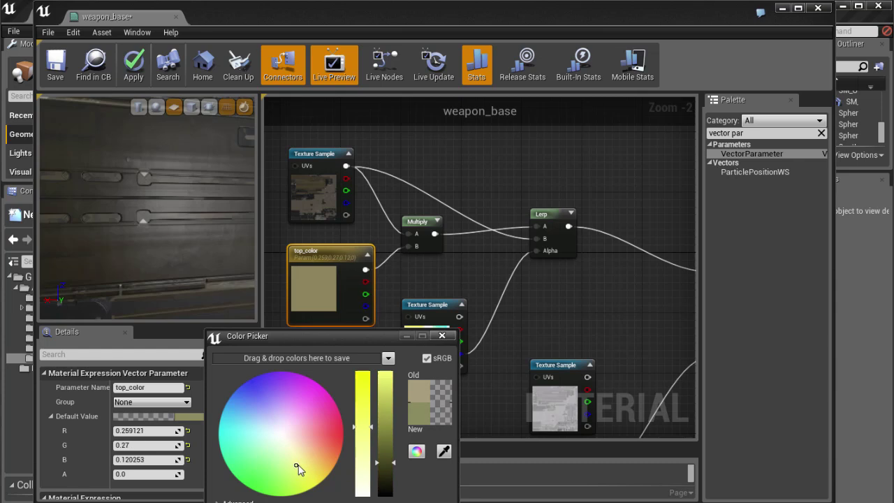
{"action": "left_click_drag", "start_coordinate": [379, 462], "coordinate": [385, 422]}
{"action": "left_click_drag", "start_coordinate": [212, 293], "coordinate": [196, 304]}
{"action": "left_click_drag", "start_coordinate": [384, 415], "coordinate": [386, 409]}
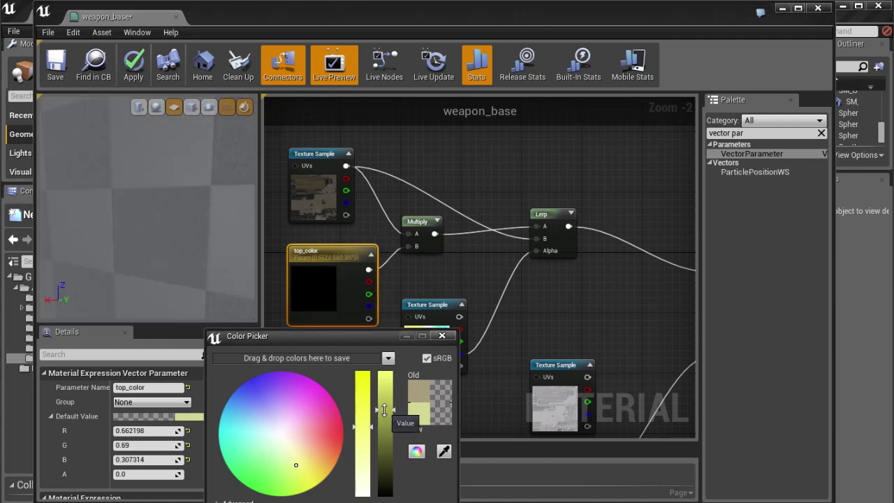
{"action": "mouse_move", "coordinate": [180, 256]}
{"action": "left_mouse_down"}
{"action": "mouse_move", "coordinate": [218, 278]}
{"action": "mouse_move", "coordinate": [166, 248]}
{"action": "mouse_move", "coordinate": [177, 260]}
{"action": "mouse_move", "coordinate": [200, 251]}
{"action": "mouse_move", "coordinate": [169, 236]}
{"action": "mouse_move", "coordinate": [175, 264]}
{"action": "left_mouse_up"}
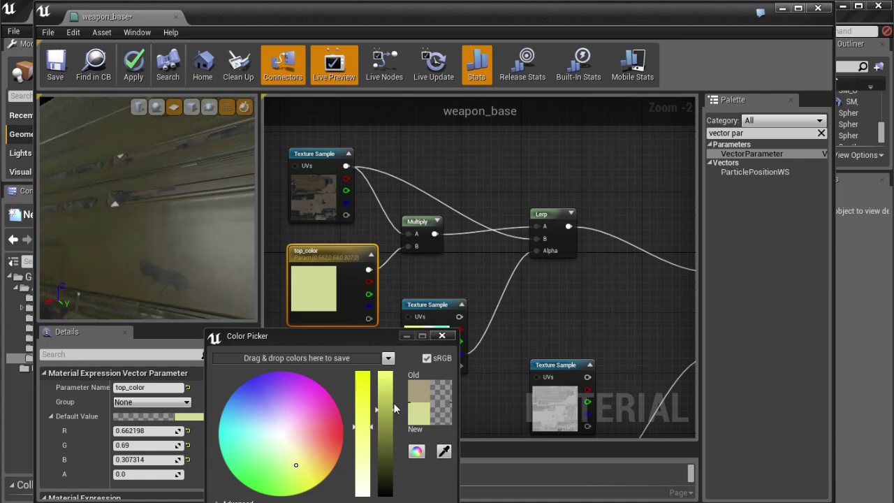
{"action": "left_click_drag", "start_coordinate": [393, 410], "coordinate": [393, 403]}
{"action": "left_click_drag", "start_coordinate": [163, 253], "coordinate": [223, 241]}
{"action": "key", "text": "Return"}
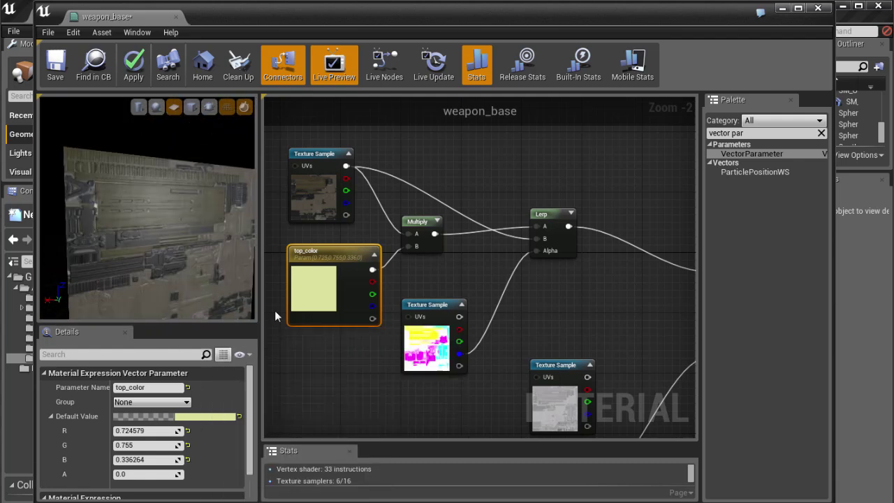
{"action": "left_click_drag", "start_coordinate": [312, 262], "coordinate": [304, 262]}
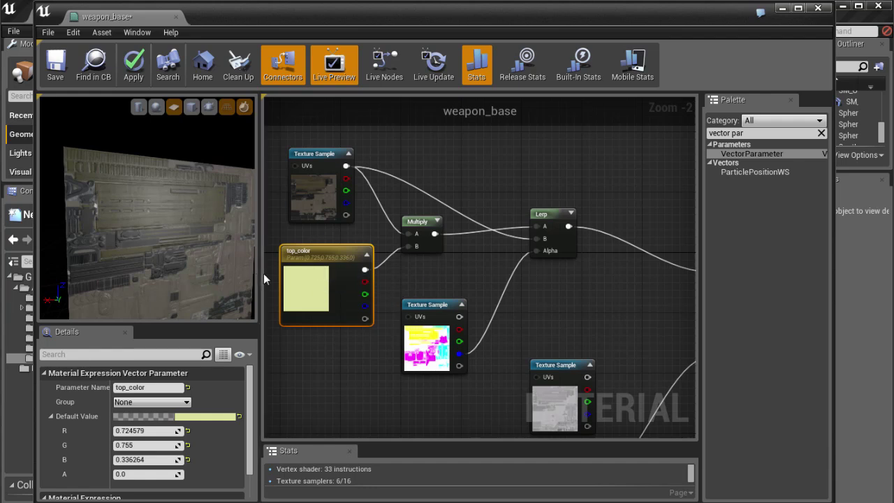
{"action": "left_click_drag", "start_coordinate": [154, 209], "coordinate": [103, 183]}
{"action": "left_click_drag", "start_coordinate": [181, 199], "coordinate": [183, 203]}
Select the albedo sample, top_color, Multiply, mask sample and Lerp nodes and move them together up and away from the main material node
{"action": "right_click_drag", "start_coordinate": [499, 280], "coordinate": [514, 248]}
{"action": "scroll", "coordinate": [531, 277], "scroll_direction": "down", "scroll_amount": 1}
{"action": "right_click_drag", "start_coordinate": [532, 278], "coordinate": [526, 339]}
{"action": "scroll", "coordinate": [539, 325], "scroll_direction": "down", "scroll_amount": 1}
{"action": "left_click_drag", "start_coordinate": [520, 327], "coordinate": [555, 327]}
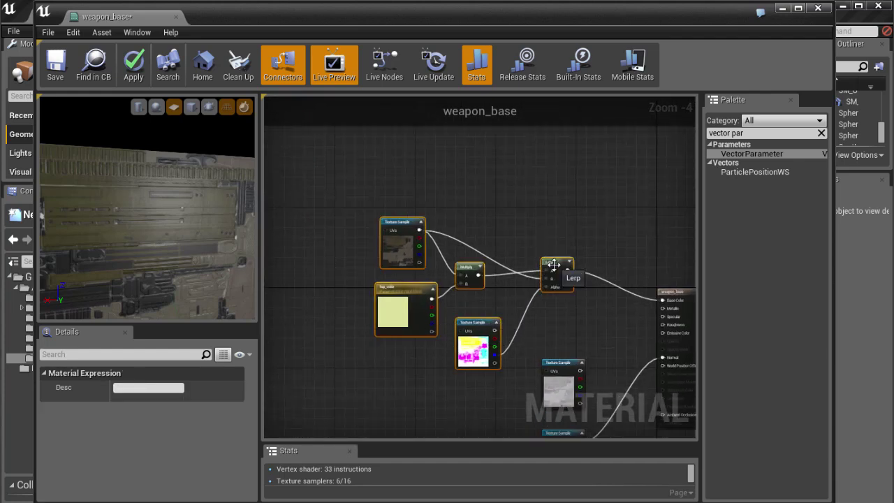
{"action": "left_click_drag", "start_coordinate": [554, 265], "coordinate": [398, 168]}
{"action": "scroll", "coordinate": [419, 199], "scroll_direction": "down", "scroll_amount": 1}
{"action": "right_click_drag", "start_coordinate": [463, 256], "coordinate": [533, 303]}
{"action": "left_click_drag", "start_coordinate": [470, 212], "coordinate": [429, 201]}
{"action": "right_click_drag", "start_coordinate": [438, 238], "coordinate": [494, 280]}
Wrap the selected blend nodes in a comment box titled top_color
{"action": "key", "text": "c"}
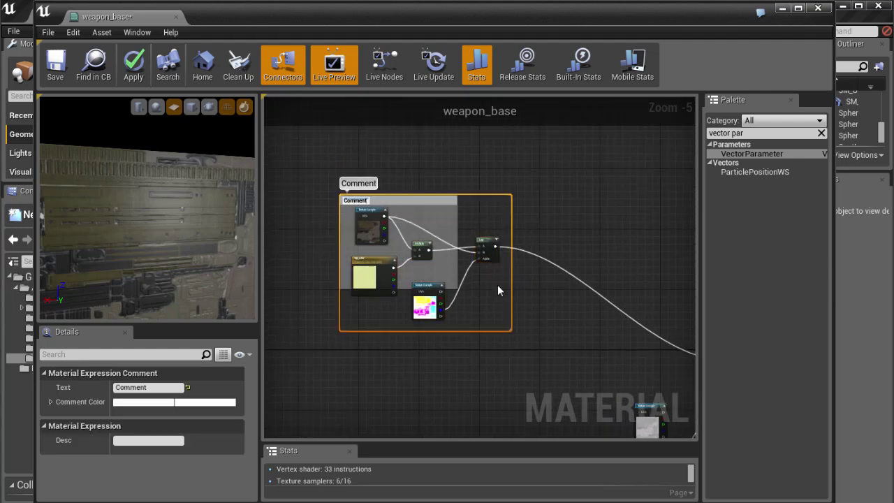
{"action": "scroll", "coordinate": [493, 263], "scroll_direction": "up", "scroll_amount": 1}
{"action": "right_click_drag", "start_coordinate": [519, 234], "coordinate": [530, 236]}
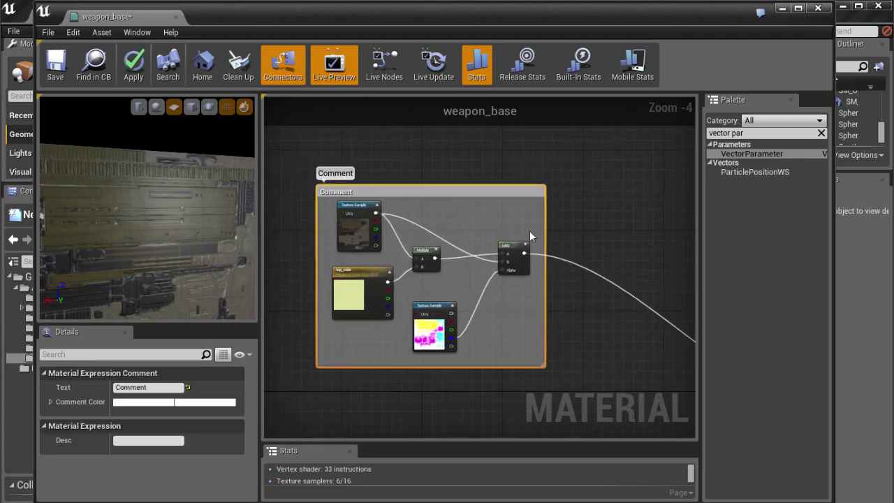
{"action": "left_click_drag", "start_coordinate": [347, 187], "coordinate": [346, 190]}
{"action": "double_click", "coordinate": [340, 192]}
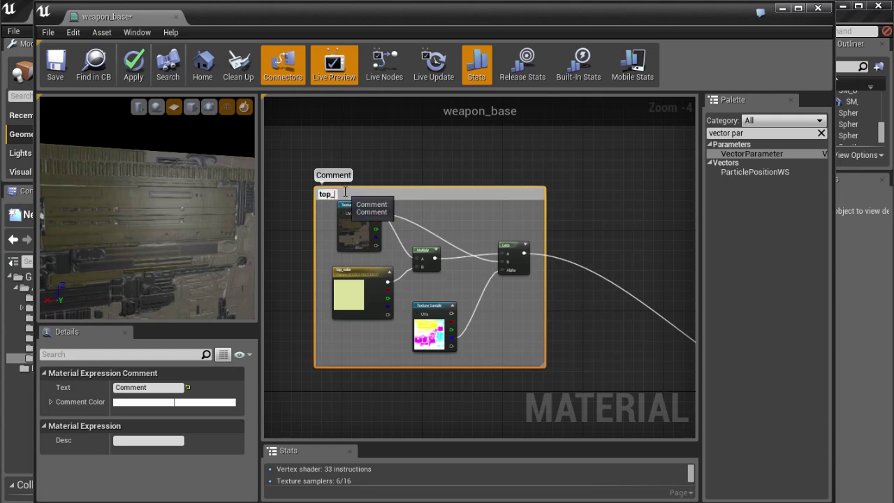
{"action": "type", "text": "top_color"}
{"action": "key", "text": "Return"}
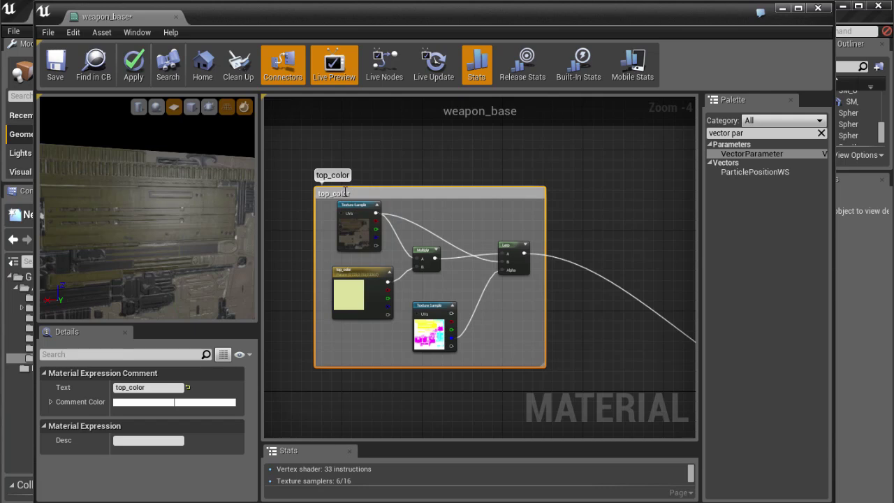
Move the top_color comment group farther up and away from the main material node to free space beneath it
{"action": "left_click", "coordinate": [471, 227]}
{"action": "right_click_drag", "start_coordinate": [557, 297], "coordinate": [529, 269]}
{"action": "scroll", "coordinate": [548, 335], "scroll_direction": "down", "scroll_amount": 1}
{"action": "right_click_drag", "start_coordinate": [563, 338], "coordinate": [538, 378]}
{"action": "scroll", "coordinate": [508, 281], "scroll_direction": "down", "scroll_amount": 1}
{"action": "left_click_drag", "start_coordinate": [446, 261], "coordinate": [387, 183]}
{"action": "right_click_drag", "start_coordinate": [504, 322], "coordinate": [520, 351]}
{"action": "scroll", "coordinate": [520, 356], "scroll_direction": "up", "scroll_amount": 2}
{"action": "scroll", "coordinate": [437, 295], "scroll_direction": "down", "scroll_amount": 1}
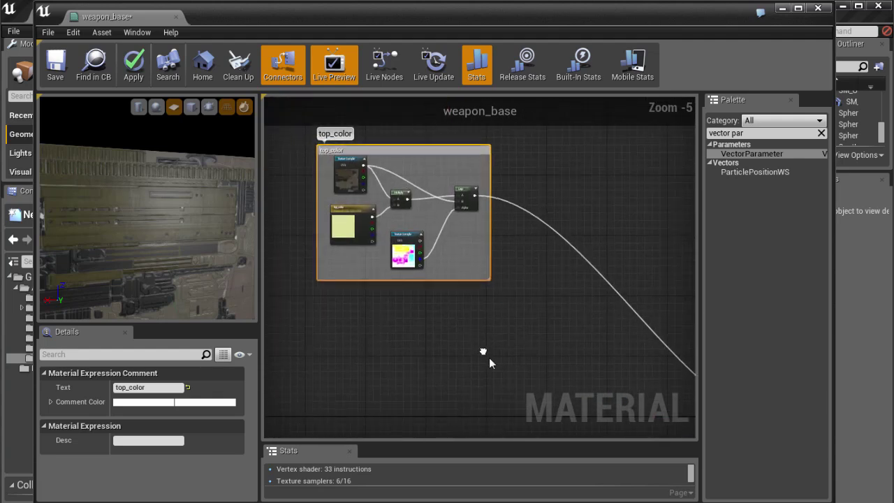
{"action": "mouse_move", "coordinate": [472, 317]}
{"action": "right_mouse_down"}
{"action": "mouse_move", "coordinate": [472, 305]}
{"action": "mouse_move", "coordinate": [467, 311]}
{"action": "right_mouse_up"}
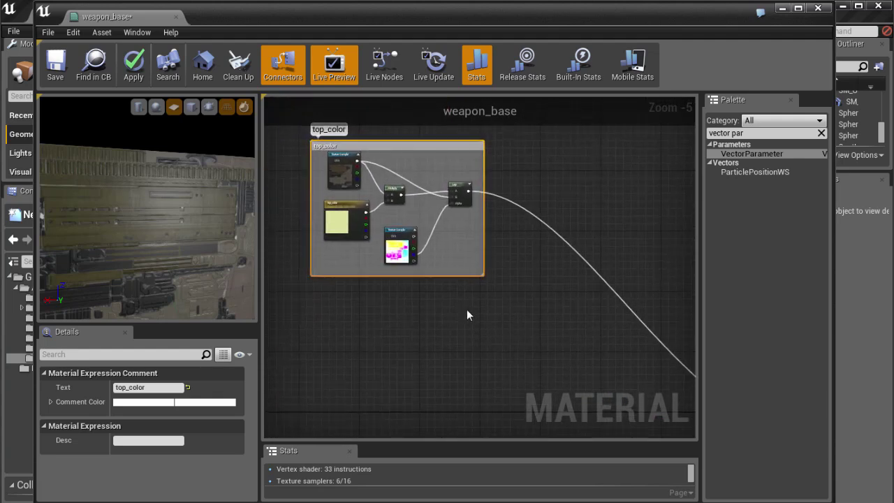
{"action": "left_click", "coordinate": [488, 298]}
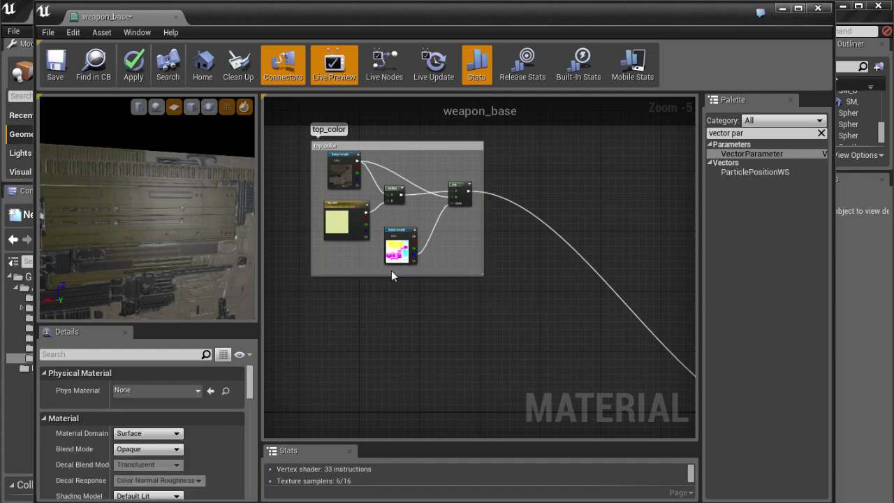
Duplicate the albedo texture sample and the top_color parameter, placing the copies one above the other below the comment box
{"action": "left_click", "coordinate": [345, 174]}
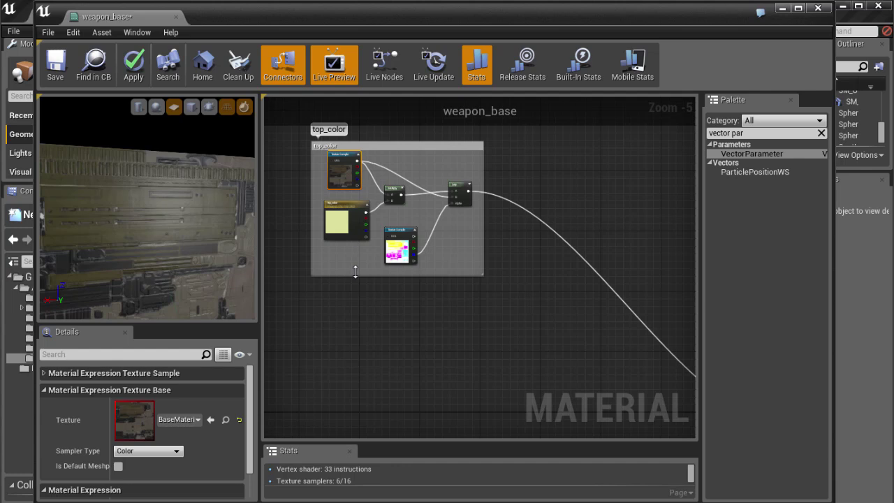
{"action": "key", "text": "ctrl+w"}
{"action": "left_click_drag", "start_coordinate": [371, 293], "coordinate": [345, 308]}
{"action": "left_click", "coordinate": [341, 233]}
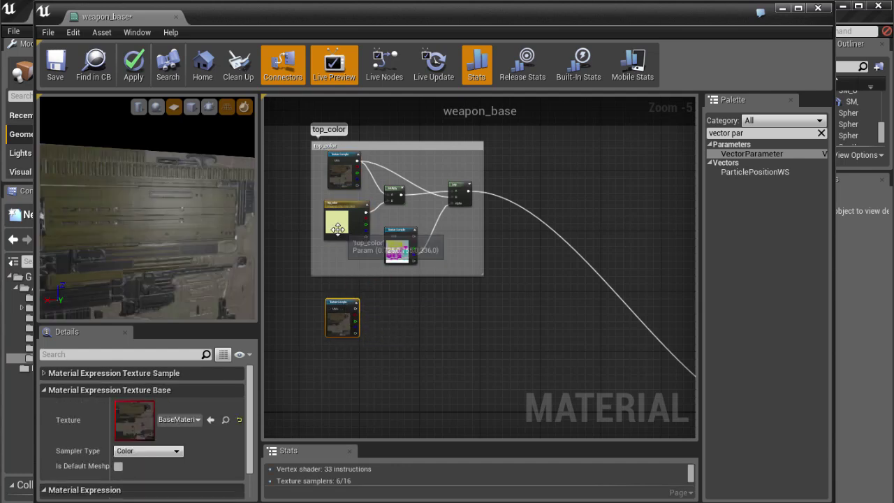
{"action": "left_click", "coordinate": [337, 229]}
{"action": "right_click_drag", "start_coordinate": [394, 305], "coordinate": [400, 319]}
{"action": "key", "text": "ctrl+v"}
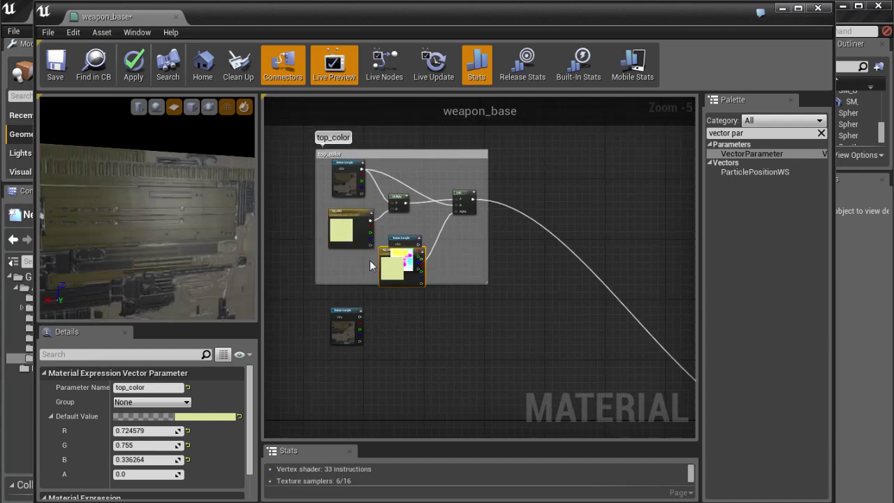
{"action": "left_click_drag", "start_coordinate": [386, 272], "coordinate": [337, 386]}
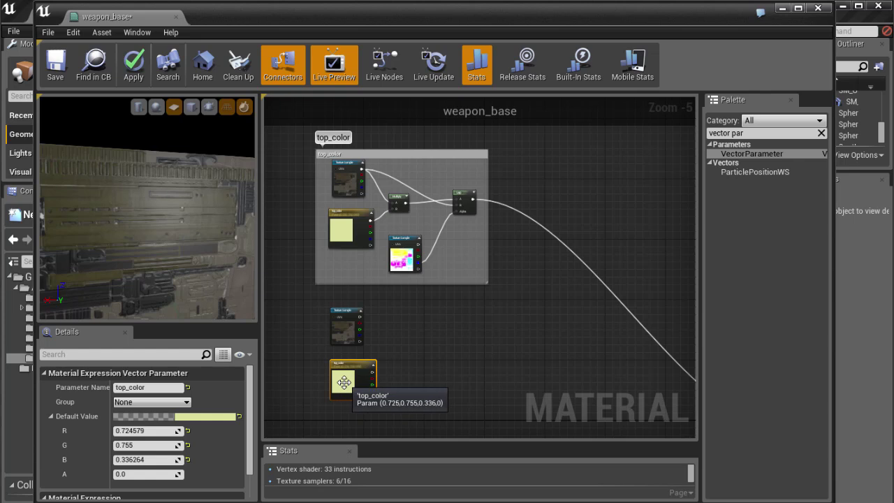
Rename the copied vector parameter back_color and set its default value to black, with R, G and B at 0.0
{"action": "left_click_drag", "start_coordinate": [126, 387], "coordinate": [100, 387]}
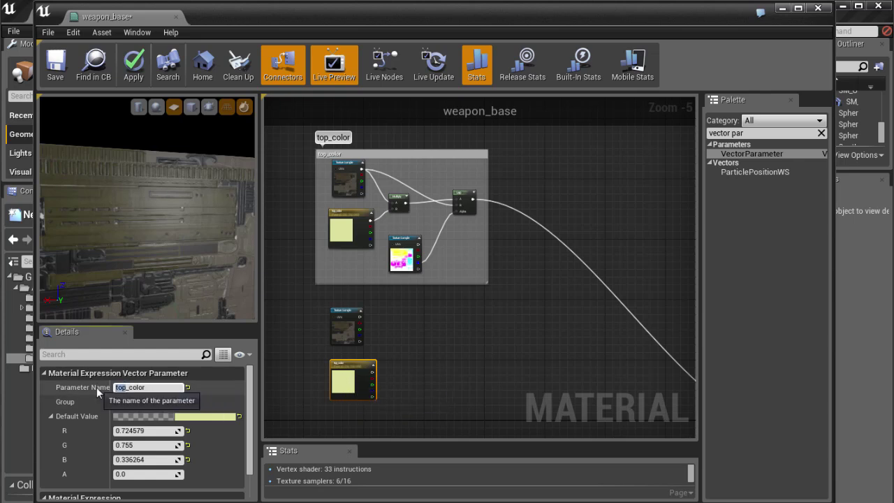
{"action": "type", "text": "back"}
{"action": "key", "text": "Return"}
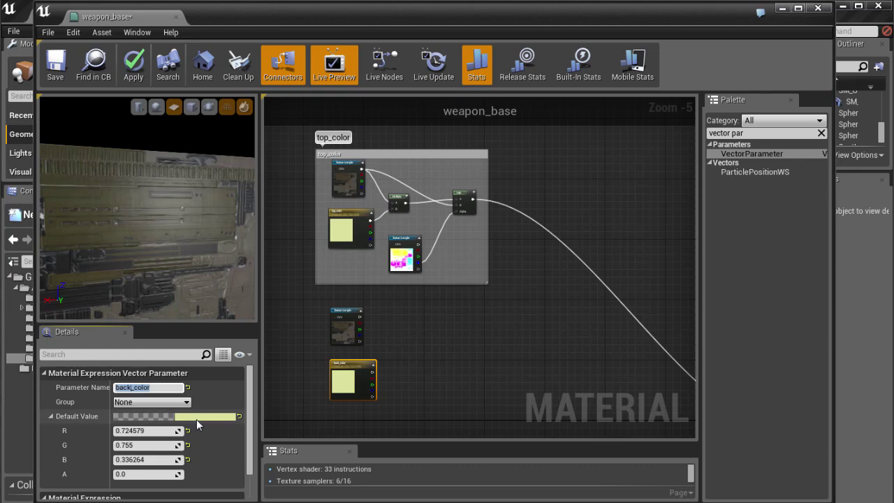
{"action": "left_click", "coordinate": [199, 420]}
{"action": "left_click_drag", "start_coordinate": [376, 485], "coordinate": [378, 501]}
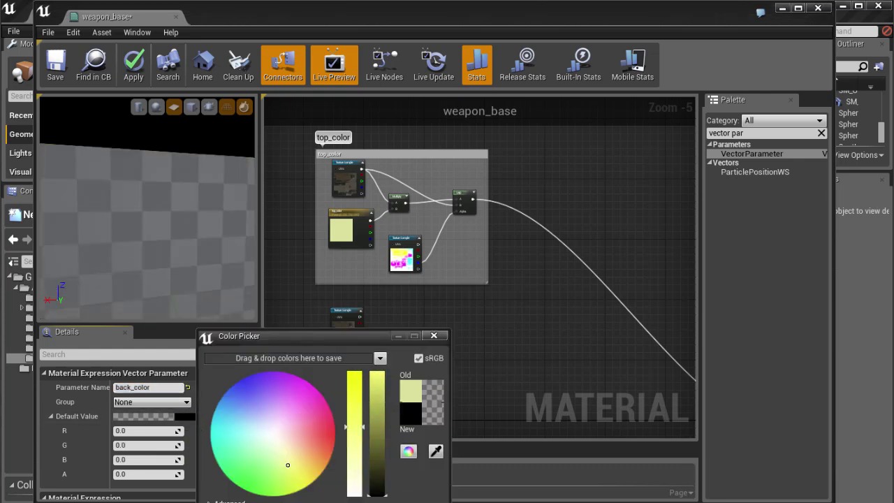
{"action": "left_click", "coordinate": [391, 502]}
{"action": "scroll", "coordinate": [437, 384], "scroll_direction": "up", "scroll_amount": 1}
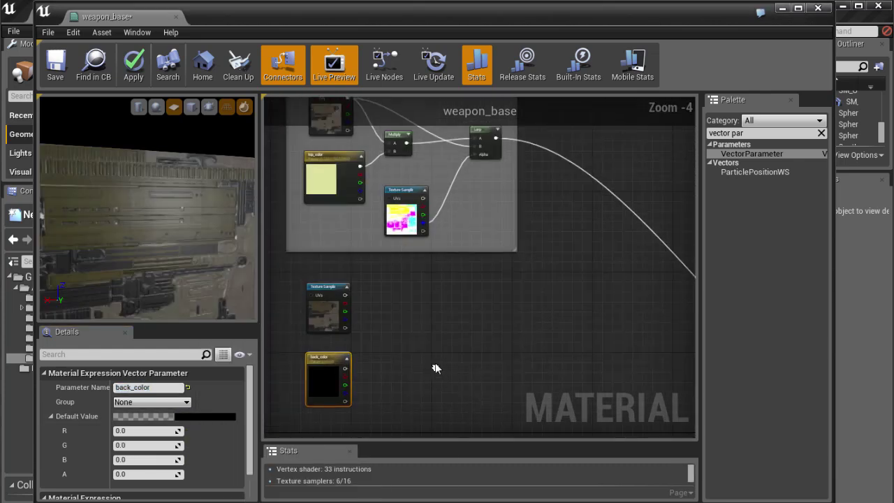
Duplicate the mask texture sample and place the copy beside the back_color parameter
{"action": "left_click", "coordinate": [396, 193]}
{"action": "right_click_drag", "start_coordinate": [469, 332], "coordinate": [481, 343]}
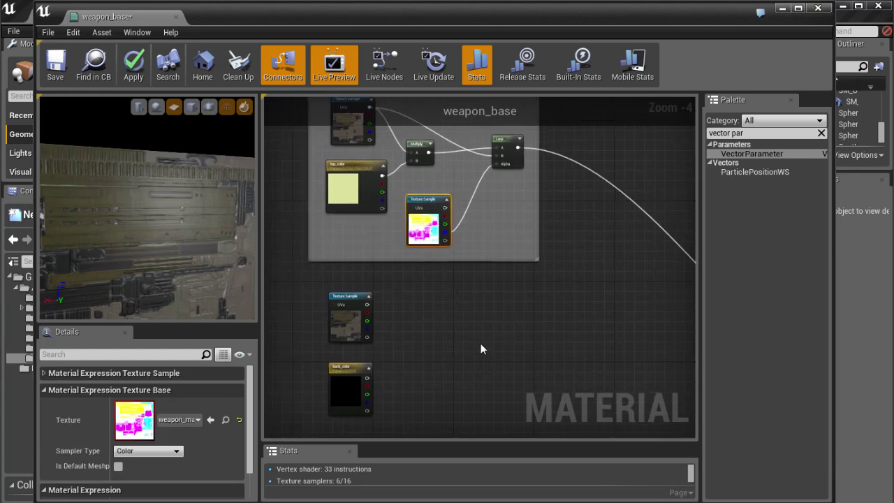
{"action": "key", "text": "ctrl+v"}
{"action": "left_click_drag", "start_coordinate": [474, 318], "coordinate": [450, 345]}
{"action": "scroll", "coordinate": [458, 311], "scroll_direction": "down", "scroll_amount": 1}
{"action": "scroll", "coordinate": [445, 311], "scroll_direction": "up", "scroll_amount": 1}
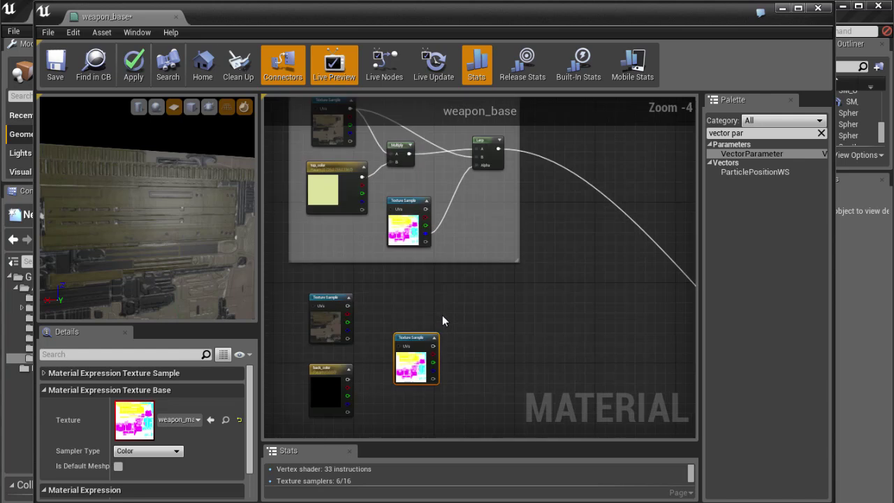
Add a Lerp node and a Multiply node beside the copied texture samples
{"action": "left_click", "coordinate": [529, 332]}
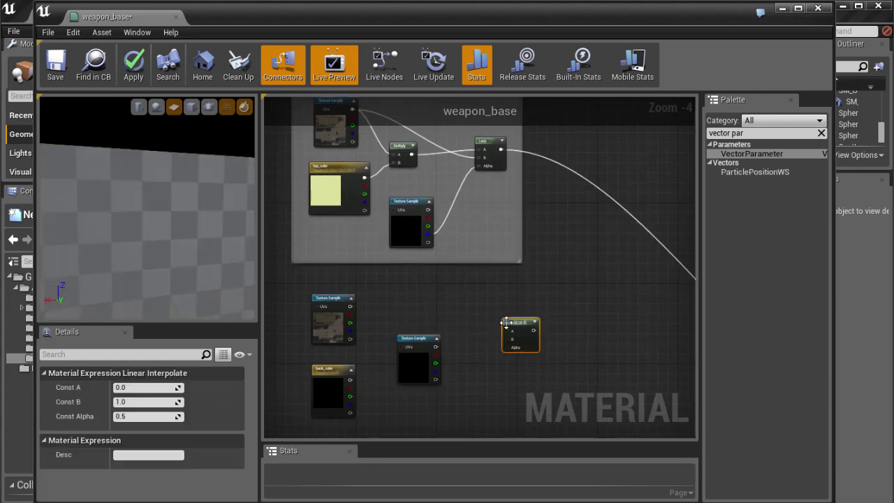
{"action": "left_click", "coordinate": [436, 311]}
{"action": "scroll", "coordinate": [436, 307], "scroll_direction": "down", "scroll_amount": 1}
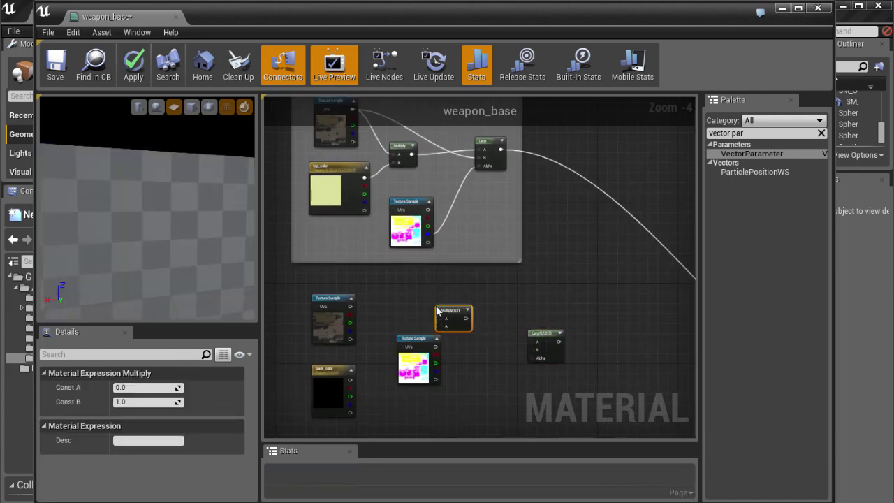
{"action": "left_click", "coordinate": [421, 350]}
{"action": "scroll", "coordinate": [433, 310], "scroll_direction": "up", "scroll_amount": 2}
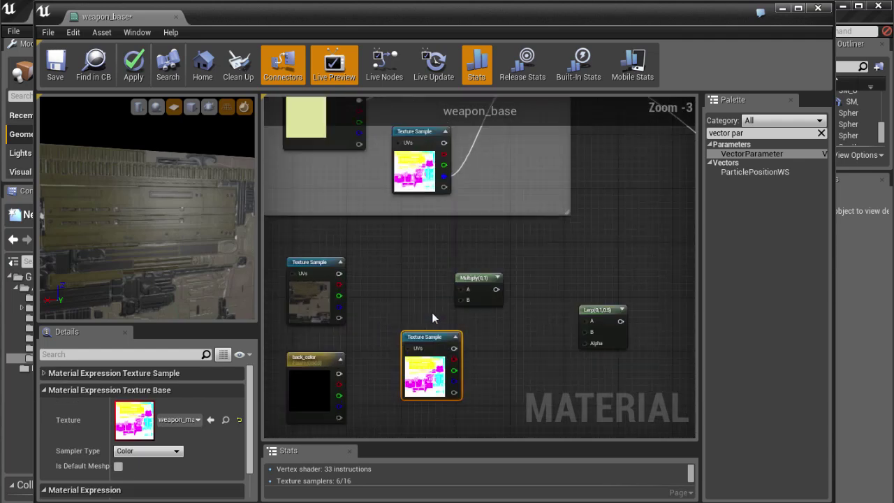
Connect the copied albedo sample to Multiply's A and back_color to its B, moving the mask sample aside
{"action": "right_click_drag", "start_coordinate": [433, 300], "coordinate": [430, 310]}
{"action": "left_click_drag", "start_coordinate": [362, 252], "coordinate": [438, 269]}
{"action": "left_click_drag", "start_coordinate": [444, 310], "coordinate": [497, 317]}
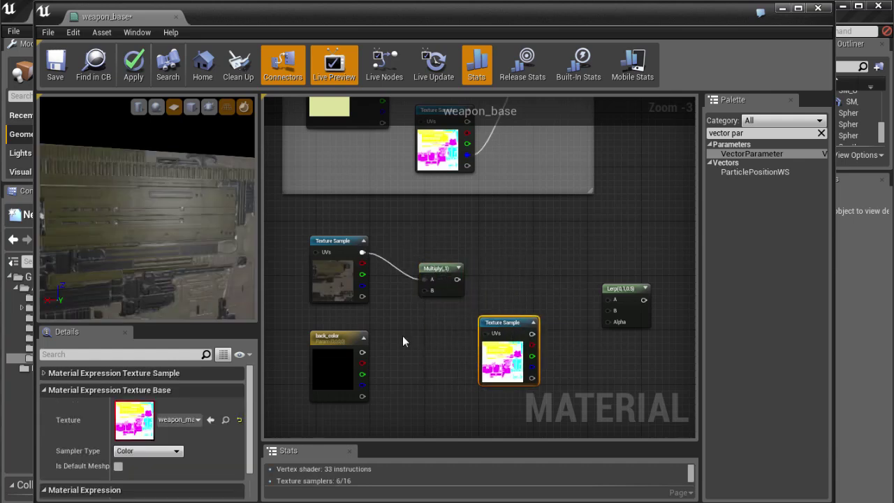
{"action": "left_click_drag", "start_coordinate": [415, 291], "coordinate": [430, 295]}
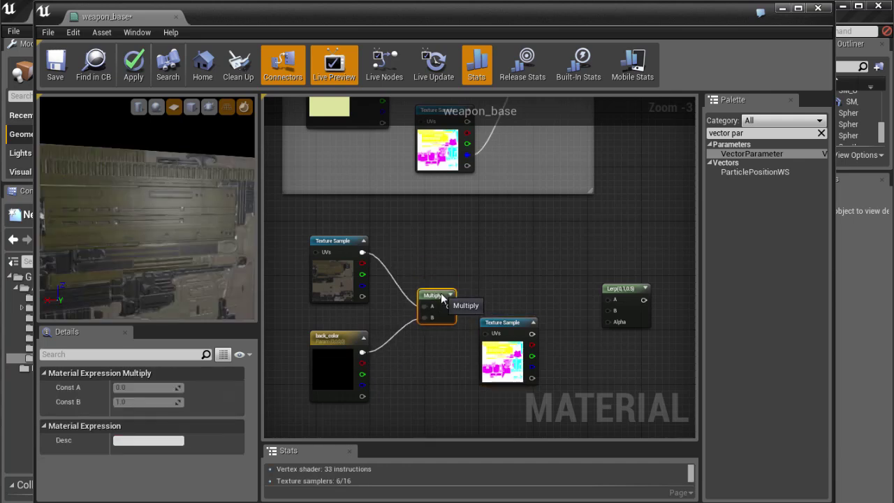
{"action": "scroll", "coordinate": [492, 315], "scroll_direction": "down", "scroll_amount": 2}
{"action": "scroll", "coordinate": [437, 309], "scroll_direction": "up", "scroll_amount": 2}
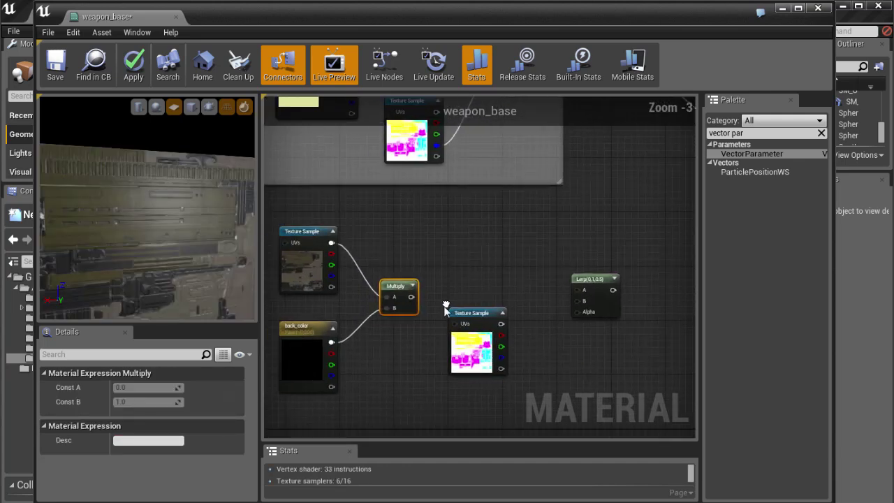
Connect the new Multiply to the new Lerp's A and the copied albedo sample to its B, placing the mask sample beneath them
{"action": "left_click_drag", "start_coordinate": [458, 320], "coordinate": [449, 377]}
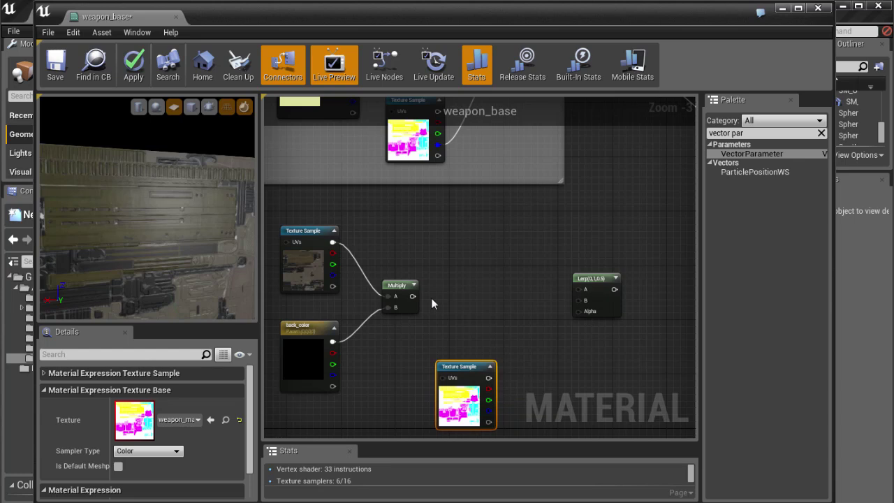
{"action": "left_click_drag", "start_coordinate": [333, 244], "coordinate": [580, 290]}
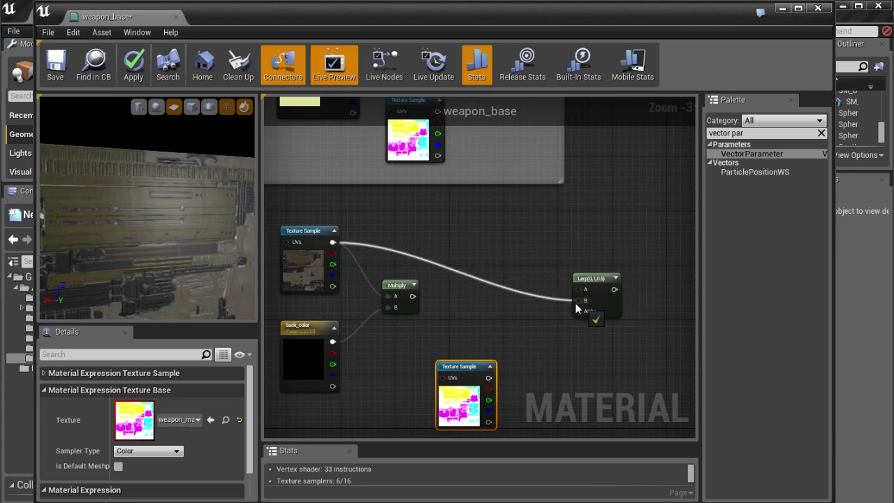
{"action": "left_click_drag", "start_coordinate": [413, 296], "coordinate": [525, 280]}
{"action": "right_click_drag", "start_coordinate": [536, 343], "coordinate": [555, 301]}
{"action": "left_click_drag", "start_coordinate": [470, 327], "coordinate": [421, 336]}
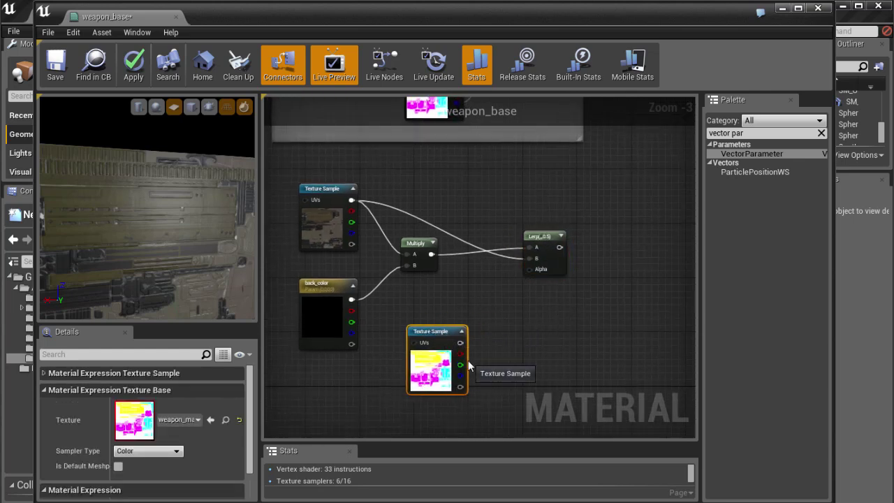
{"action": "right_click_drag", "start_coordinate": [489, 361], "coordinate": [466, 369]}
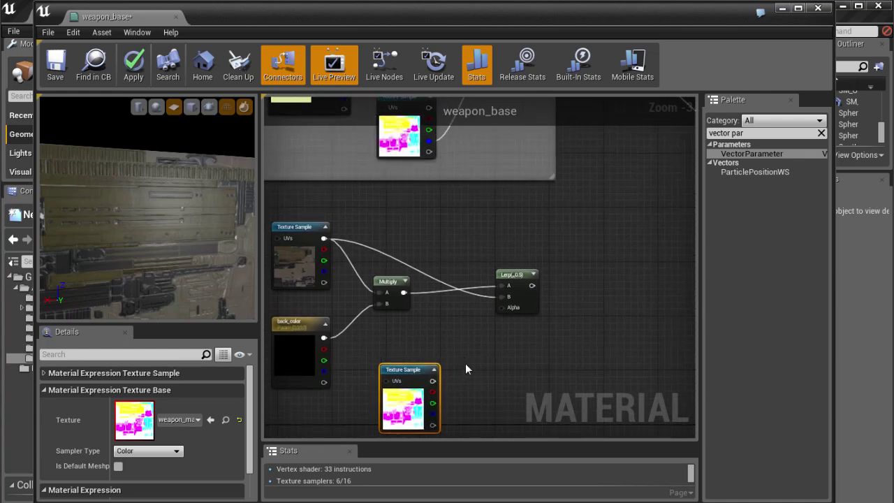
{"action": "right_click_drag", "start_coordinate": [449, 406], "coordinate": [450, 390]}
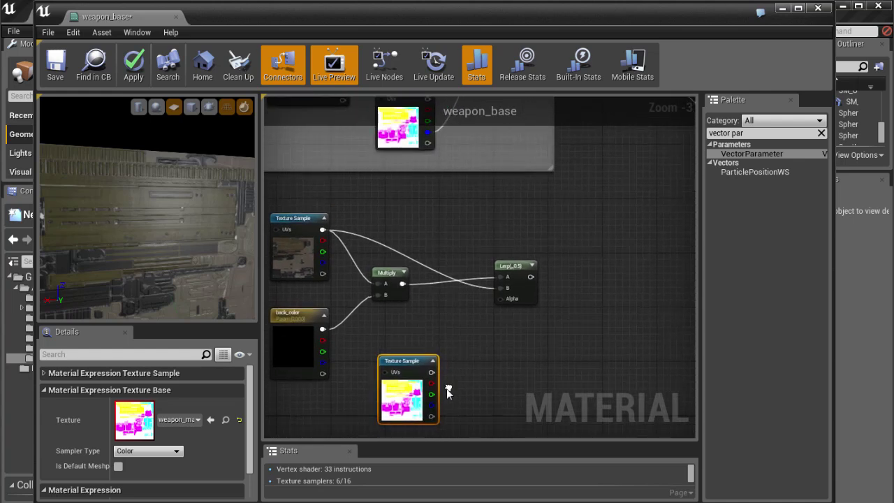
Connect the mask sample's green channel to the back_color Lerp's Alpha and nudge that Lerp into line beneath the top_color one
{"action": "left_click_drag", "start_coordinate": [431, 393], "coordinate": [500, 299]}
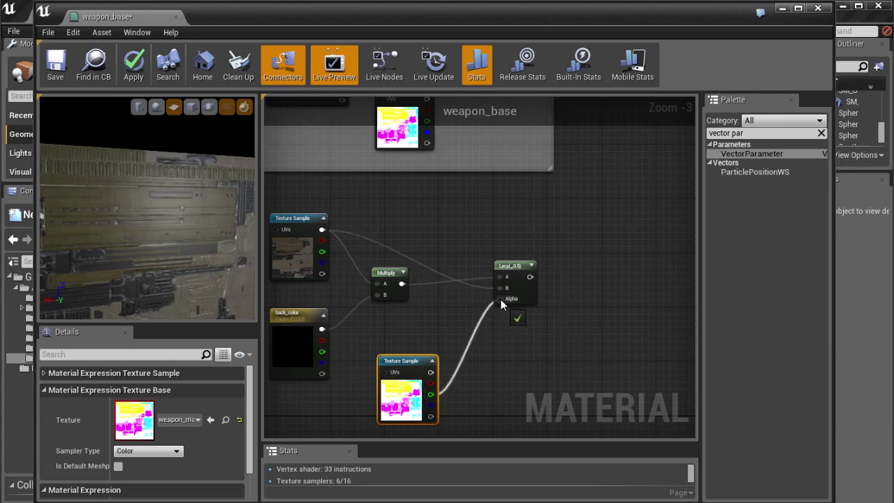
{"action": "scroll", "coordinate": [503, 329], "scroll_direction": "down", "scroll_amount": 1}
{"action": "mouse_move", "coordinate": [505, 356]}
{"action": "right_mouse_down"}
{"action": "mouse_move", "coordinate": [504, 346]}
{"action": "mouse_move", "coordinate": [509, 363]}
{"action": "right_mouse_up"}
{"action": "right_click_drag", "start_coordinate": [565, 187], "coordinate": [477, 240]}
{"action": "left_click_drag", "start_coordinate": [477, 16], "coordinate": [465, 16]}
{"action": "scroll", "coordinate": [475, 277], "scroll_direction": "down", "scroll_amount": 2}
{"action": "scroll", "coordinate": [476, 285], "scroll_direction": "up", "scroll_amount": 2}
{"action": "right_click_drag", "start_coordinate": [476, 285], "coordinate": [520, 270]}
{"action": "right_click_drag", "start_coordinate": [476, 206], "coordinate": [455, 239]}
{"action": "left_click_drag", "start_coordinate": [431, 184], "coordinate": [433, 189]}
{"action": "left_click", "coordinate": [440, 366]}
{"action": "left_click_drag", "start_coordinate": [437, 364], "coordinate": [443, 366]}
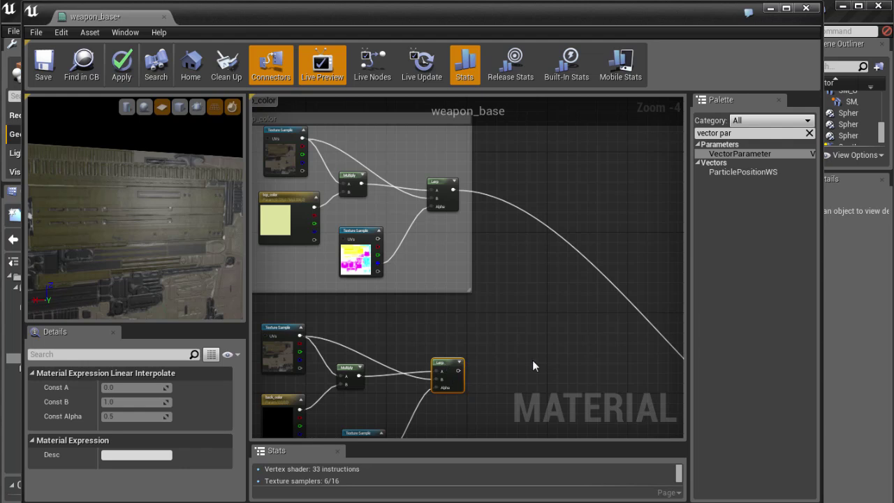
Disconnect the top_color Lerp from the material's Base Color and add a combining Lerp node beyond both colour groups
{"action": "scroll", "coordinate": [548, 363], "scroll_direction": "down", "scroll_amount": 1}
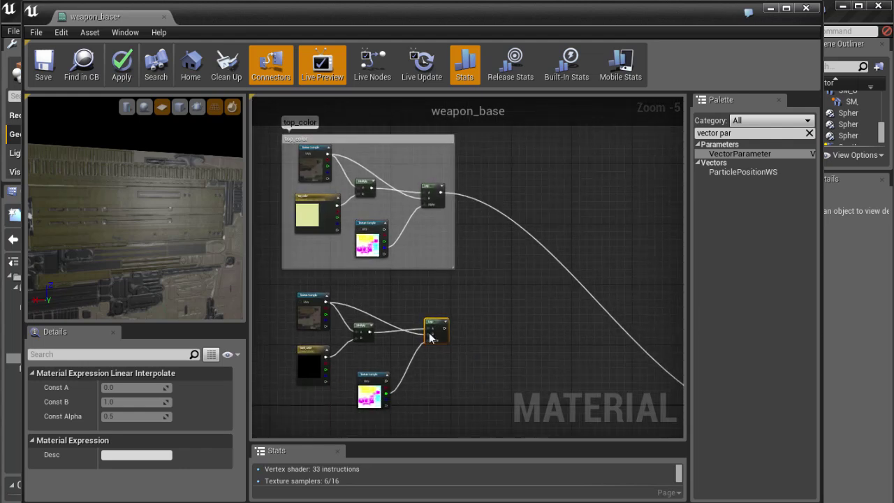
{"action": "right_click_drag", "start_coordinate": [467, 382], "coordinate": [464, 376]}
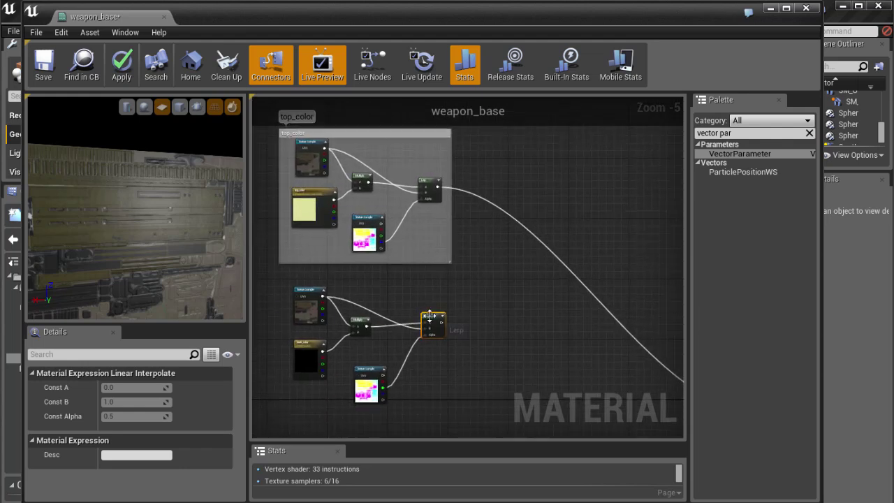
{"action": "right_click_drag", "start_coordinate": [501, 357], "coordinate": [486, 354]}
{"action": "scroll", "coordinate": [544, 350], "scroll_direction": "down", "scroll_amount": 1}
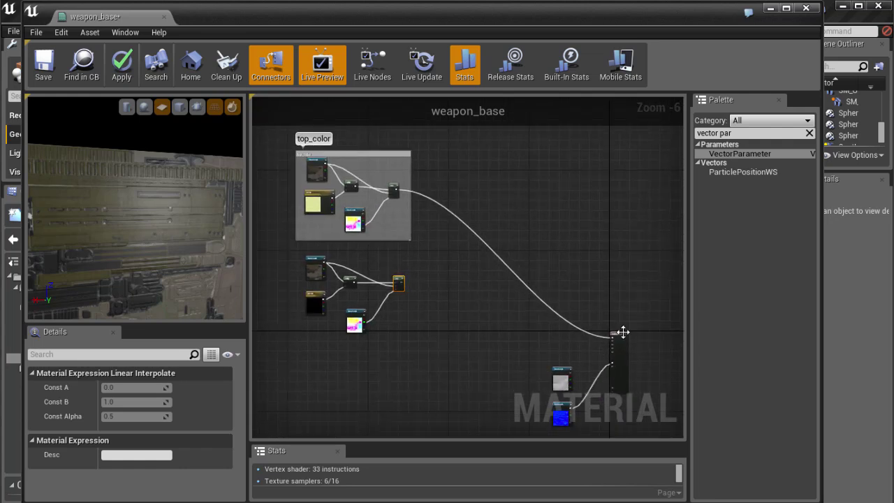
{"action": "scroll", "coordinate": [624, 337], "scroll_direction": "up", "scroll_amount": 2}
{"action": "right_click_drag", "start_coordinate": [386, 244], "coordinate": [470, 258]}
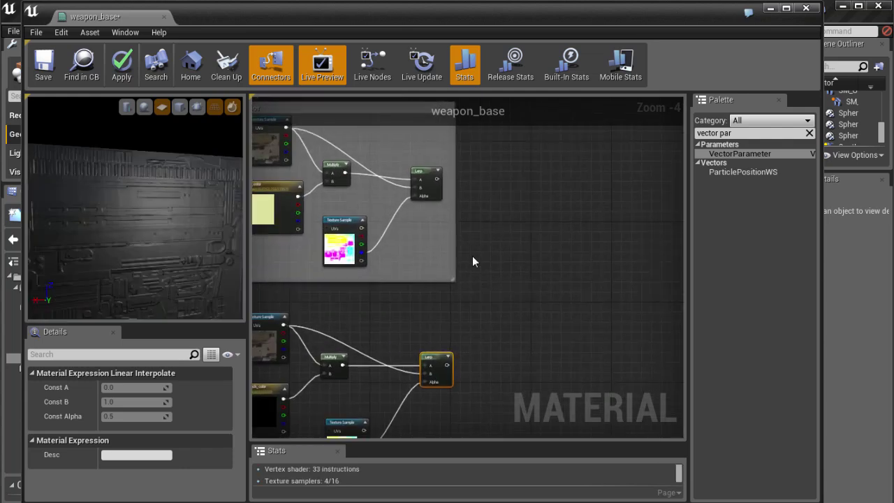
{"action": "key", "text": "l"}
{"action": "left_click", "coordinate": [517, 247]}
{"action": "right_click_drag", "start_coordinate": [559, 282], "coordinate": [517, 263]}
{"action": "left_click_drag", "start_coordinate": [500, 235], "coordinate": [567, 251]}
{"action": "scroll", "coordinate": [502, 257], "scroll_direction": "up", "scroll_amount": 1}
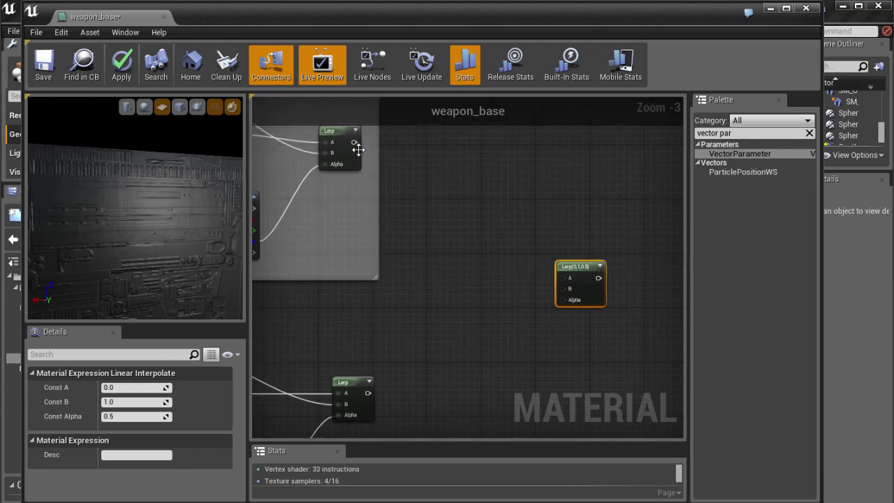
Connect the top_color Lerp's output to the combining Lerp's A and the back_color Lerp's output to its B
{"action": "left_click_drag", "start_coordinate": [351, 142], "coordinate": [564, 278]}
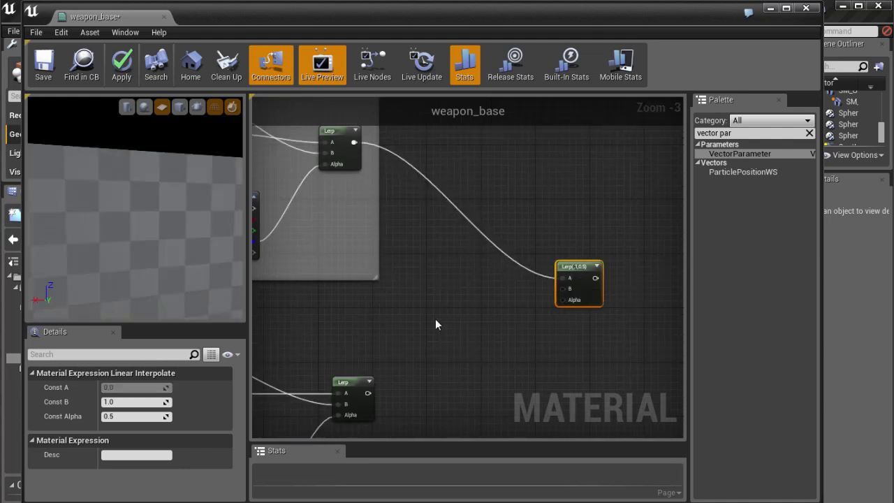
{"action": "right_click_drag", "start_coordinate": [437, 324], "coordinate": [433, 295]}
{"action": "left_click_drag", "start_coordinate": [370, 363], "coordinate": [565, 260]}
Duplicate the back_color group's mask texture sample and place the copy beneath the combining Lerp
{"action": "right_click_drag", "start_coordinate": [502, 322], "coordinate": [538, 299]}
{"action": "scroll", "coordinate": [455, 339], "scroll_direction": "down", "scroll_amount": 1}
{"action": "right_click_drag", "start_coordinate": [455, 339], "coordinate": [482, 290]}
{"action": "left_click", "coordinate": [366, 359]}
{"action": "key", "text": "ctrl+w"}
{"action": "left_click_drag", "start_coordinate": [377, 379], "coordinate": [557, 279]}
{"action": "right_click_drag", "start_coordinate": [573, 272], "coordinate": [463, 334]}
{"action": "scroll", "coordinate": [513, 283], "scroll_direction": "up", "scroll_amount": 3}
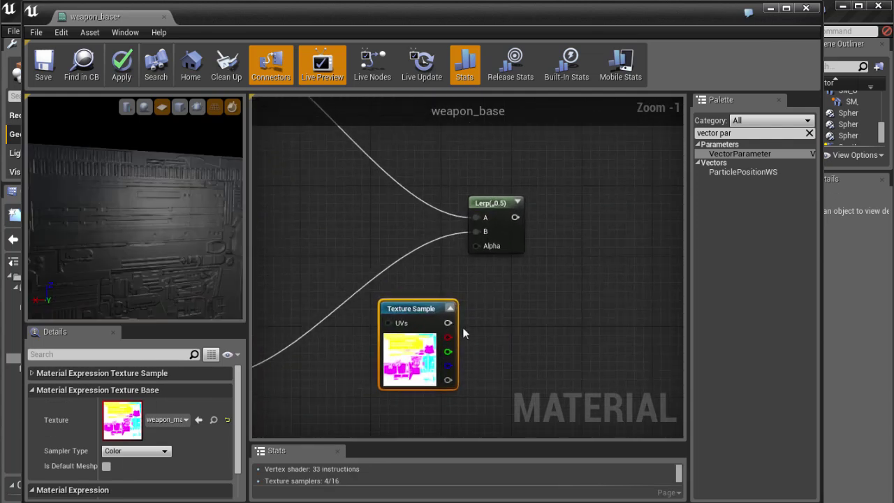
Position the copied mask sample and connect its blue channel to the combining Lerp's Alpha
{"action": "left_click_drag", "start_coordinate": [424, 309], "coordinate": [405, 310]}
{"action": "mouse_move", "coordinate": [472, 323]}
{"action": "right_mouse_down"}
{"action": "mouse_move", "coordinate": [477, 306]}
{"action": "mouse_move", "coordinate": [476, 319]}
{"action": "right_mouse_up"}
{"action": "left_click_drag", "start_coordinate": [435, 360], "coordinate": [482, 353]}
{"action": "left_click_drag", "start_coordinate": [511, 297], "coordinate": [478, 242]}
{"action": "scroll", "coordinate": [417, 258], "scroll_direction": "down", "scroll_amount": 1}
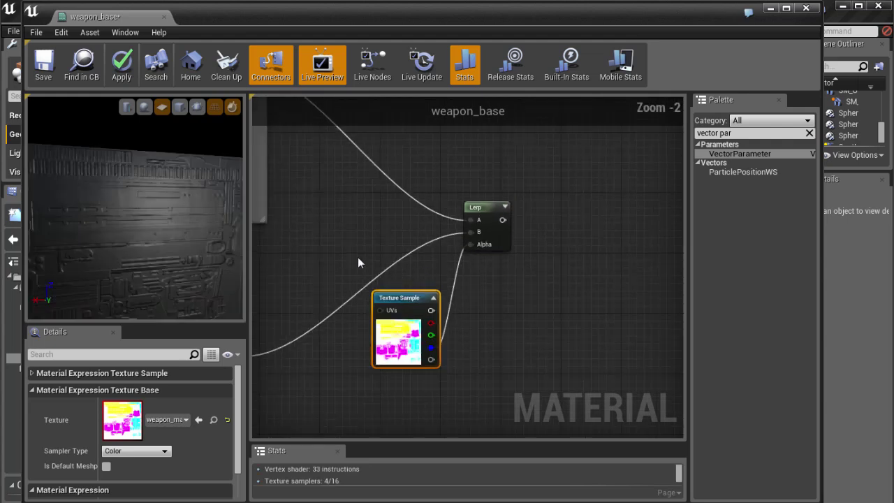
Space the copied mask sample and the combining Lerp farther apart horizontally
{"action": "right_click_drag", "start_coordinate": [314, 245], "coordinate": [475, 311]}
{"action": "scroll", "coordinate": [475, 310], "scroll_direction": "down", "scroll_amount": 1}
{"action": "scroll", "coordinate": [340, 295], "scroll_direction": "down", "scroll_amount": 2}
{"action": "right_click_drag", "start_coordinate": [339, 298], "coordinate": [438, 329]}
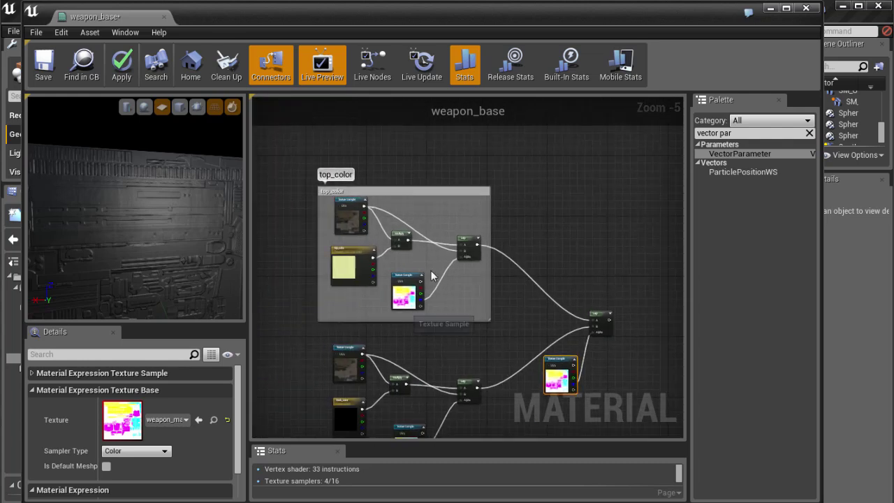
{"action": "scroll", "coordinate": [446, 322], "scroll_direction": "up", "scroll_amount": 3}
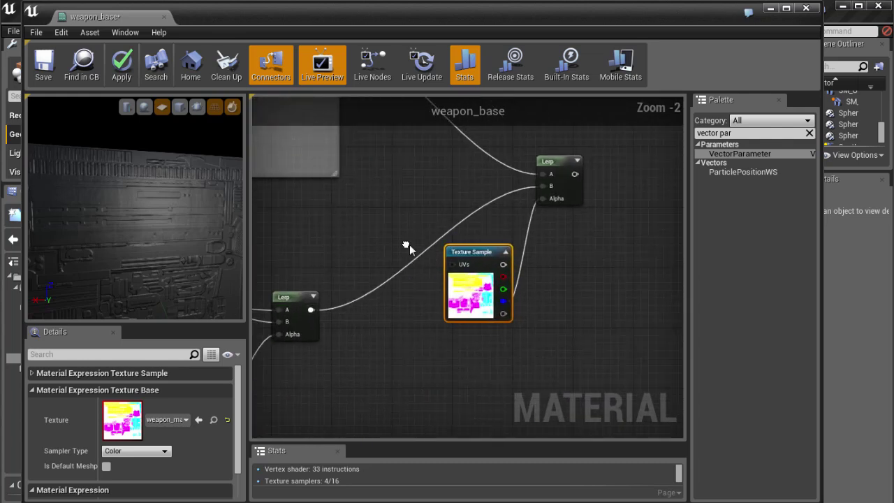
{"action": "left_click_drag", "start_coordinate": [453, 256], "coordinate": [439, 258]}
{"action": "left_click_drag", "start_coordinate": [563, 166], "coordinate": [586, 173]}
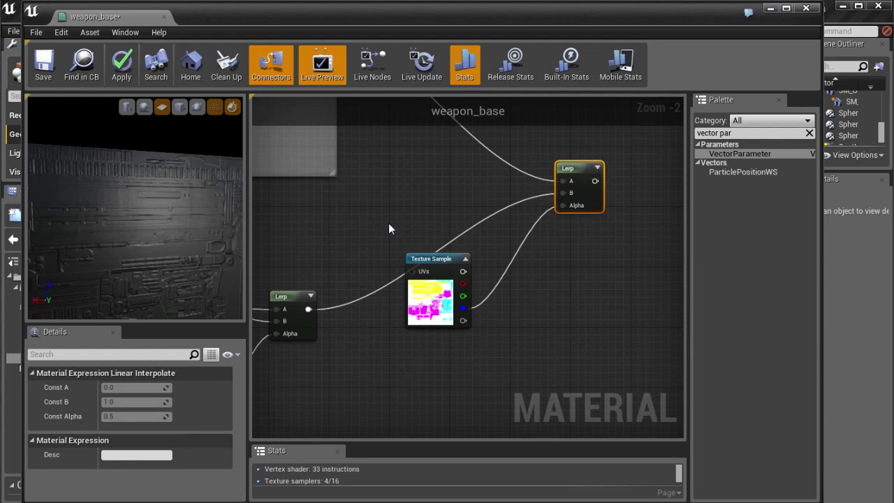
Connect the combining Lerp to the material's Base Color and move it and its mask sample closer to the material node
{"action": "scroll", "coordinate": [518, 259], "scroll_direction": "down", "scroll_amount": 1}
{"action": "scroll", "coordinate": [485, 259], "scroll_direction": "down", "scroll_amount": 1}
{"action": "right_click_drag", "start_coordinate": [485, 259], "coordinate": [409, 245]}
{"action": "scroll", "coordinate": [429, 266], "scroll_direction": "down", "scroll_amount": 1}
{"action": "scroll", "coordinate": [429, 252], "scroll_direction": "up", "scroll_amount": 1}
{"action": "left_click_drag", "start_coordinate": [389, 164], "coordinate": [418, 208]}
{"action": "left_click_drag", "start_coordinate": [283, 222], "coordinate": [328, 267]}
{"action": "left_click_drag", "start_coordinate": [162, 242], "coordinate": [129, 234]}
Set back_color's default value to a muted yellow (R 0.475, G 0.422512, B 0.175147) and inspect it in the preview
{"action": "right_click_drag", "start_coordinate": [312, 227], "coordinate": [458, 231]}
{"action": "scroll", "coordinate": [458, 231], "scroll_direction": "down", "scroll_amount": 1}
{"action": "right_click_drag", "start_coordinate": [296, 292], "coordinate": [409, 312]}
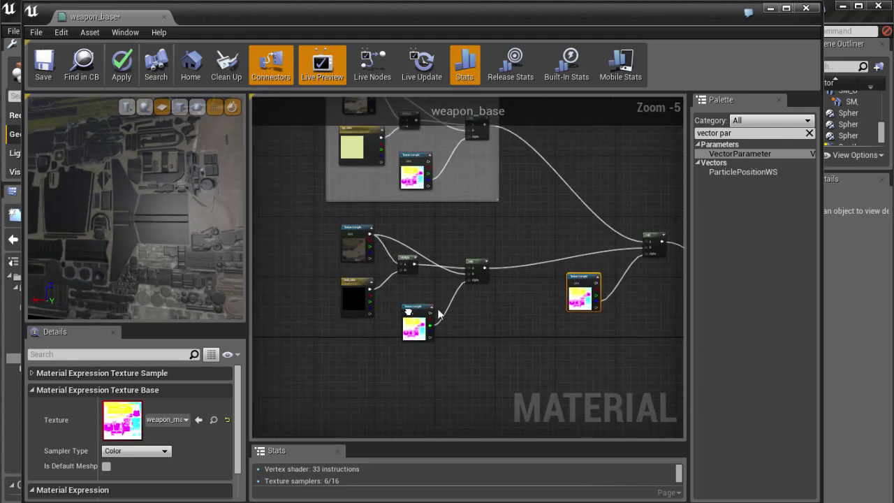
{"action": "scroll", "coordinate": [439, 315], "scroll_direction": "up", "scroll_amount": 1}
{"action": "left_click", "coordinate": [339, 289]}
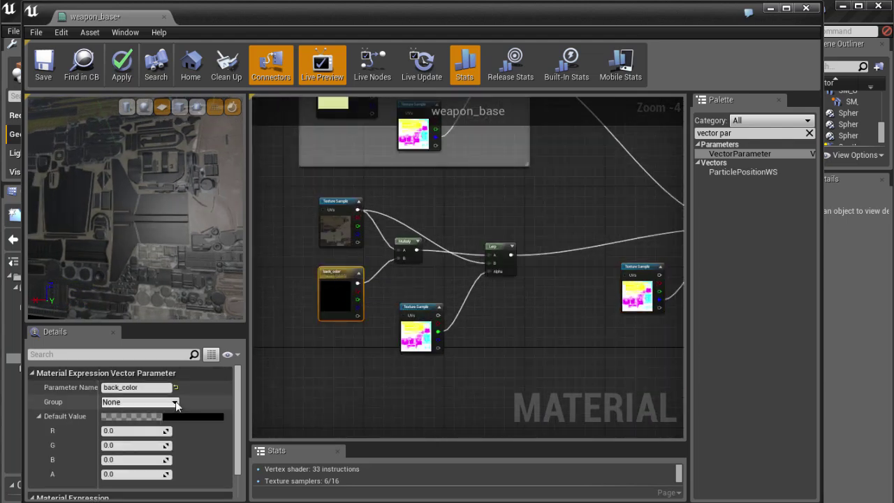
{"action": "scroll", "coordinate": [361, 336], "scroll_direction": "up", "scroll_amount": 1}
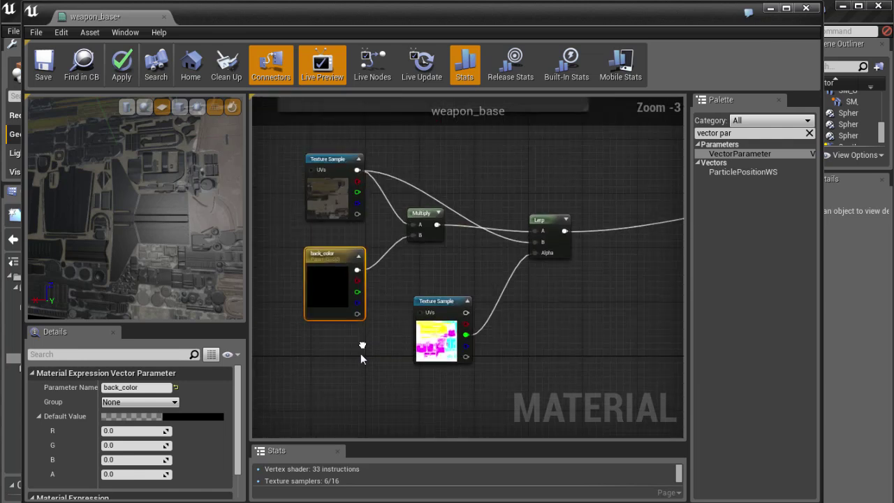
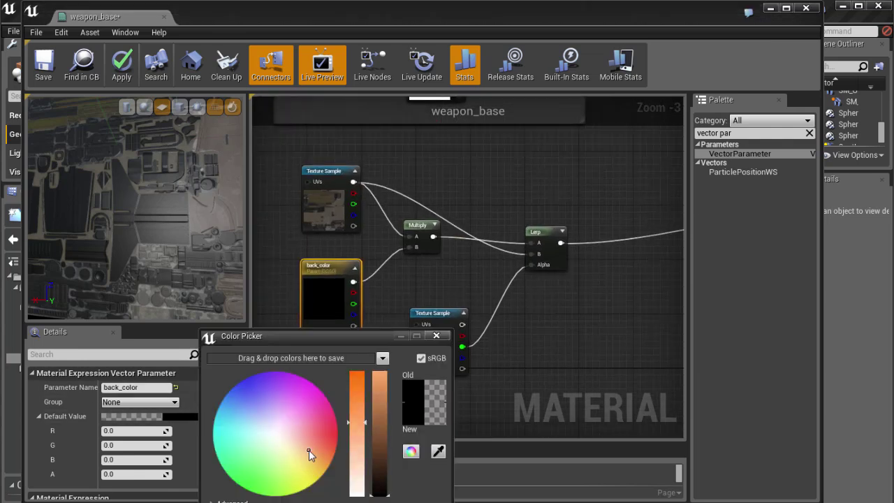
{"action": "left_click", "coordinate": [301, 464]}
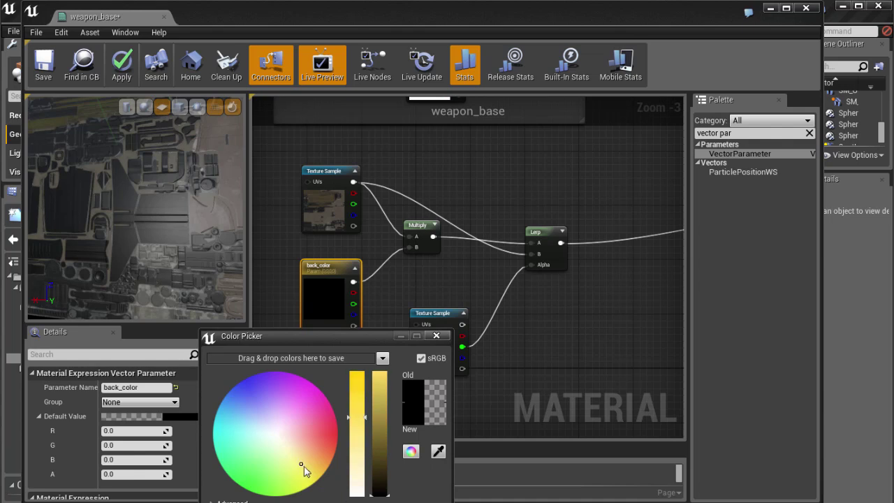
{"action": "left_click", "coordinate": [380, 436]}
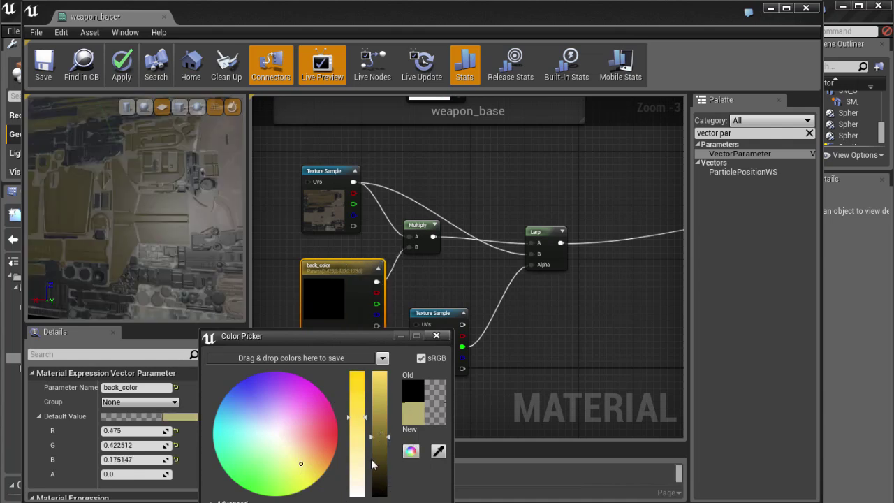
{"action": "key", "text": "Return"}
{"action": "scroll", "coordinate": [172, 266], "scroll_direction": "up", "scroll_amount": 6}
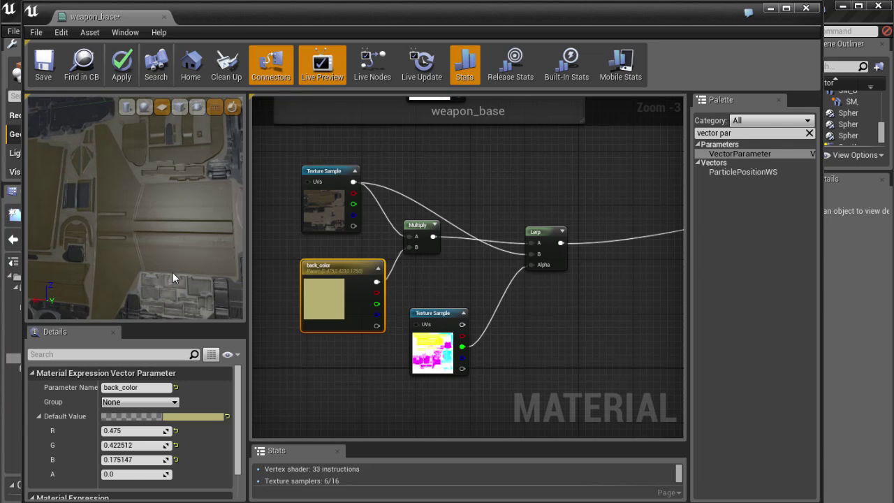
{"action": "mouse_move", "coordinate": [167, 247]}
{"action": "left_mouse_down"}
{"action": "mouse_move", "coordinate": [148, 226]}
{"action": "mouse_move", "coordinate": [180, 235]}
{"action": "mouse_move", "coordinate": [177, 264]}
{"action": "mouse_move", "coordinate": [158, 228]}
{"action": "mouse_move", "coordinate": [168, 230]}
{"action": "left_mouse_up"}
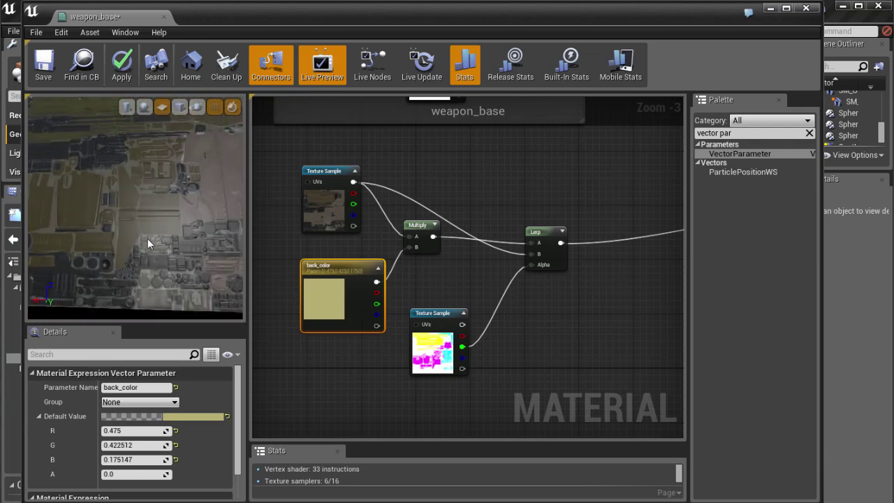
Set back_color's default value to near-white (R 0.995, G 0.99, B 1.0) and inspect the weapon preview
{"action": "left_click", "coordinate": [177, 418]}
{"action": "left_click_drag", "start_coordinate": [250, 443], "coordinate": [252, 437]}
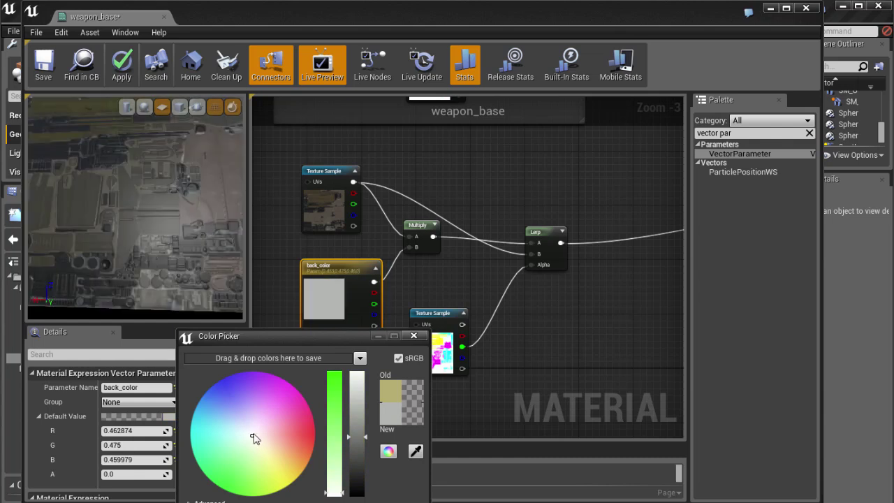
{"action": "left_click", "coordinate": [253, 433]}
{"action": "left_click_drag", "start_coordinate": [362, 439], "coordinate": [357, 374]}
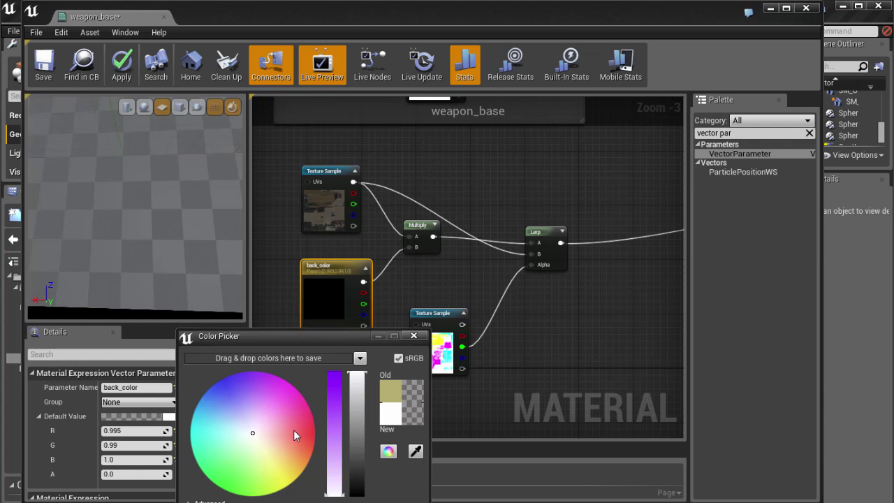
{"action": "left_click", "coordinate": [347, 502]}
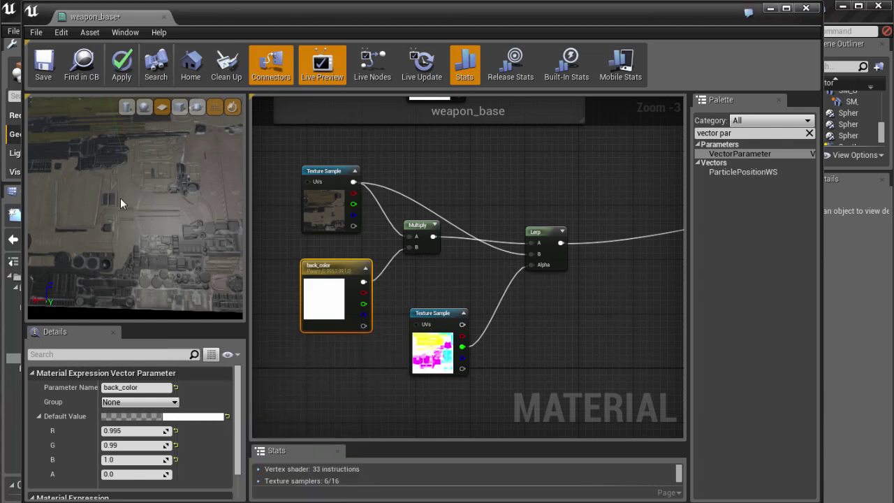
{"action": "scroll", "coordinate": [120, 195], "scroll_direction": "up", "scroll_amount": 6}
{"action": "left_click_drag", "start_coordinate": [126, 210], "coordinate": [166, 199]}
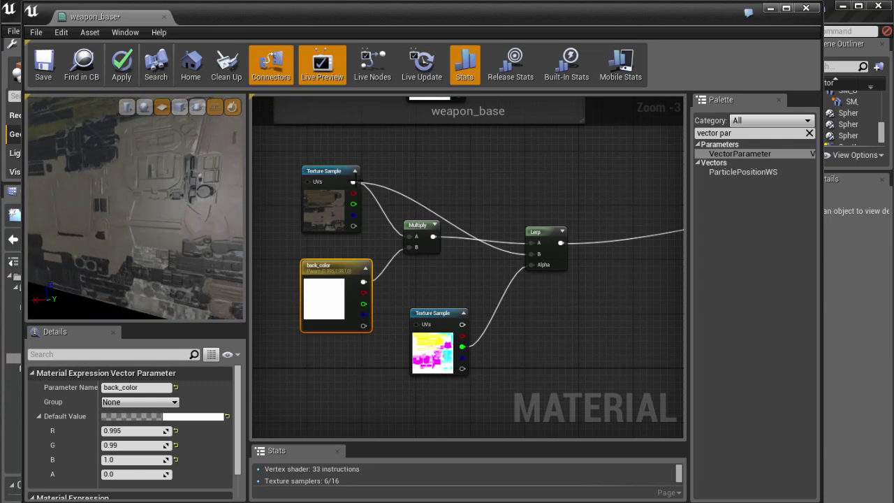
Set top_color's default value to a neutral light grey with R, G and B at 0.755, and inspect the preview
{"action": "right_click_drag", "start_coordinate": [432, 165], "coordinate": [442, 258]}
{"action": "scroll", "coordinate": [442, 258], "scroll_direction": "down", "scroll_amount": 2}
{"action": "right_click_drag", "start_coordinate": [355, 170], "coordinate": [354, 231]}
{"action": "scroll", "coordinate": [355, 237], "scroll_direction": "up", "scroll_amount": 2}
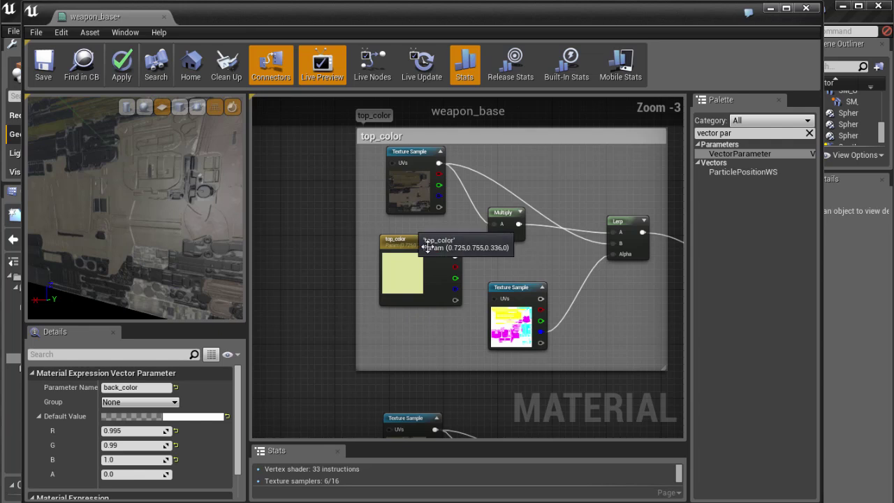
{"action": "left_click", "coordinate": [415, 237]}
{"action": "left_click", "coordinate": [175, 416]}
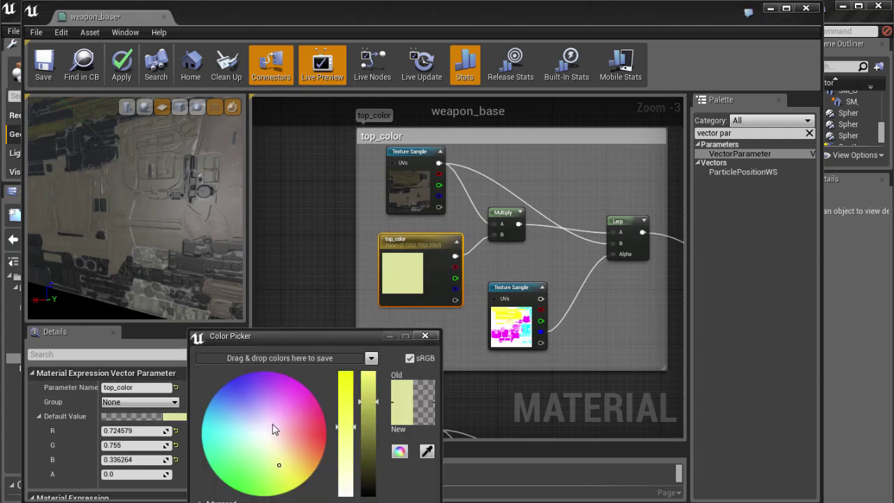
{"action": "left_click_drag", "start_coordinate": [349, 440], "coordinate": [350, 502]}
{"action": "left_click", "coordinate": [370, 502]}
{"action": "left_click_drag", "start_coordinate": [200, 230], "coordinate": [175, 253]}
{"action": "scroll", "coordinate": [168, 220], "scroll_direction": "up", "scroll_amount": 5}
{"action": "scroll", "coordinate": [290, 252], "scroll_direction": "down", "scroll_amount": 2}
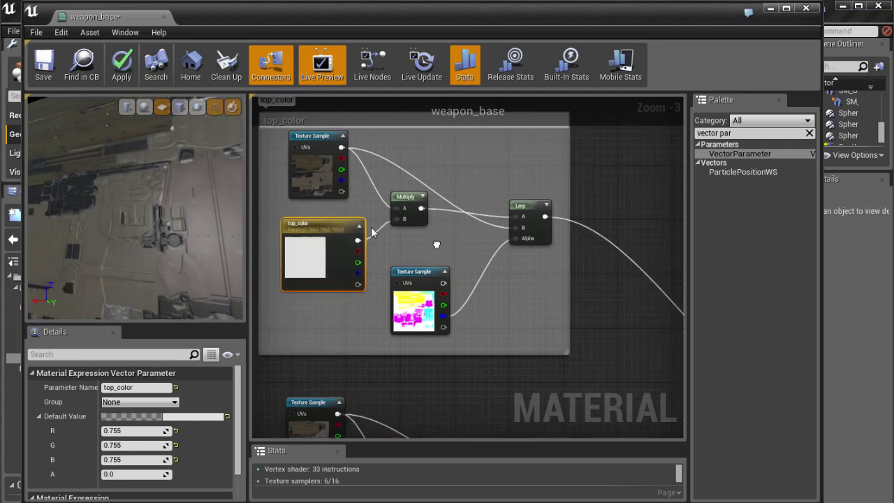
Enclose the back_color node group in a comment box named back_color
{"action": "right_click_drag", "start_coordinate": [517, 314], "coordinate": [478, 295]}
{"action": "scroll", "coordinate": [507, 252], "scroll_direction": "up", "scroll_amount": 1}
{"action": "scroll", "coordinate": [531, 271], "scroll_direction": "down", "scroll_amount": 1}
{"action": "left_click_drag", "start_coordinate": [402, 307], "coordinate": [407, 319]}
{"action": "scroll", "coordinate": [471, 274], "scroll_direction": "down", "scroll_amount": 1}
{"action": "scroll", "coordinate": [440, 280], "scroll_direction": "up", "scroll_amount": 1}
{"action": "right_click_drag", "start_coordinate": [441, 280], "coordinate": [458, 294]}
{"action": "left_click_drag", "start_coordinate": [319, 270], "coordinate": [496, 401]}
{"action": "right_click_drag", "start_coordinate": [480, 317], "coordinate": [477, 329]}
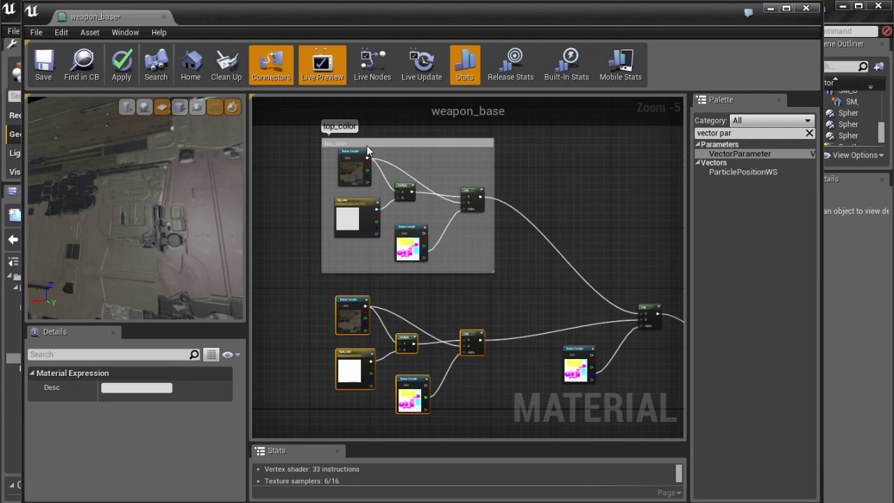
{"action": "right_click_drag", "start_coordinate": [475, 294], "coordinate": [489, 290]}
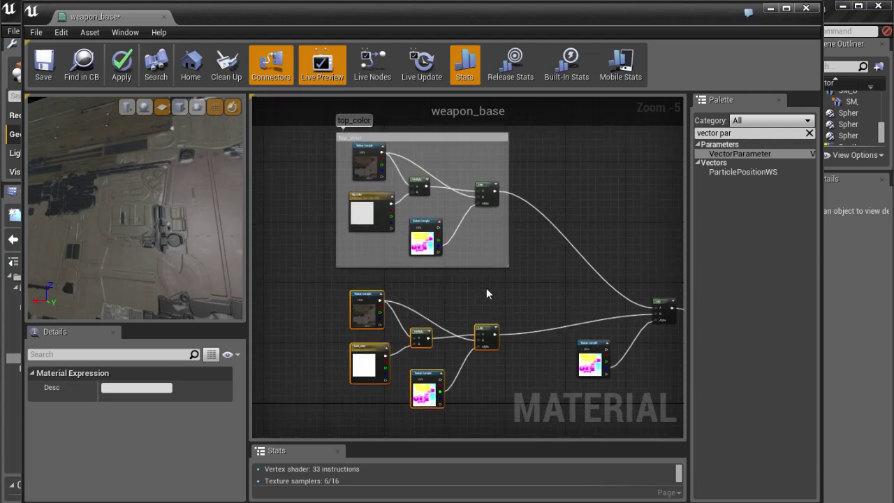
{"action": "key", "text": "c"}
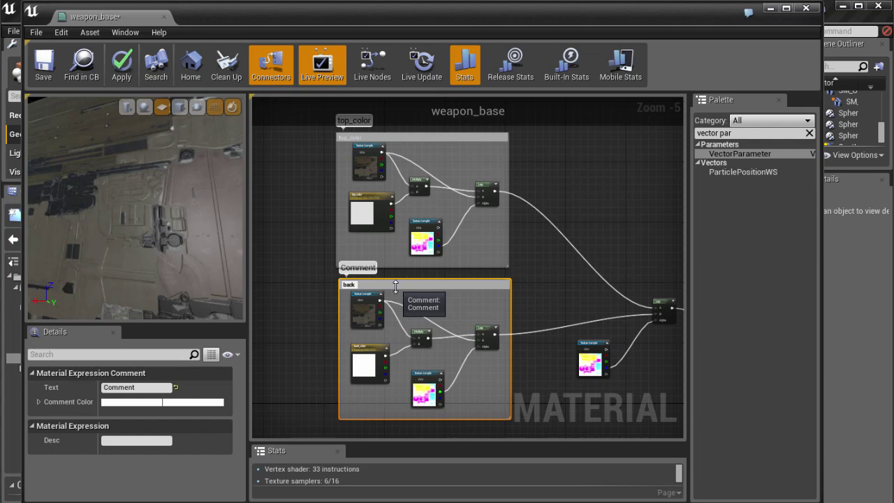
{"action": "key", "text": "Return"}
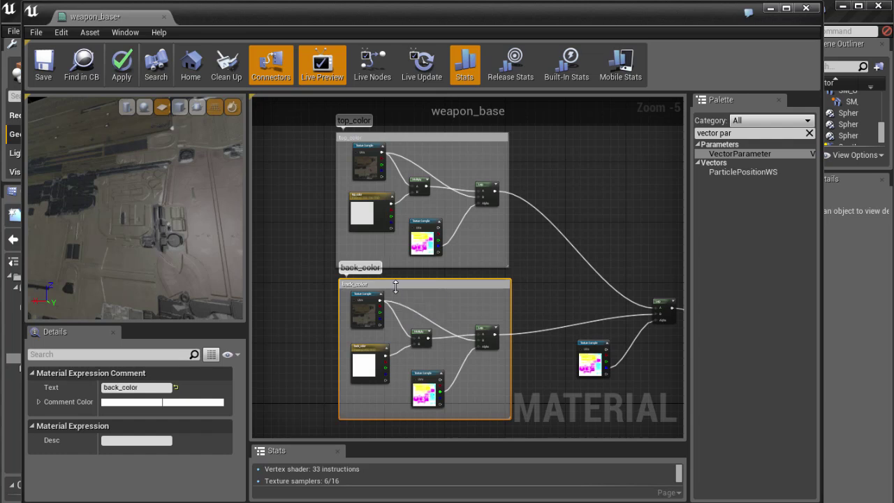
Copy the nodes inside the back_color comment and paste the duplicate group directly beneath it
{"action": "right_click_drag", "start_coordinate": [547, 290], "coordinate": [476, 243]}
{"action": "scroll", "coordinate": [505, 284], "scroll_direction": "down", "scroll_amount": 1}
{"action": "left_click", "coordinate": [482, 250]}
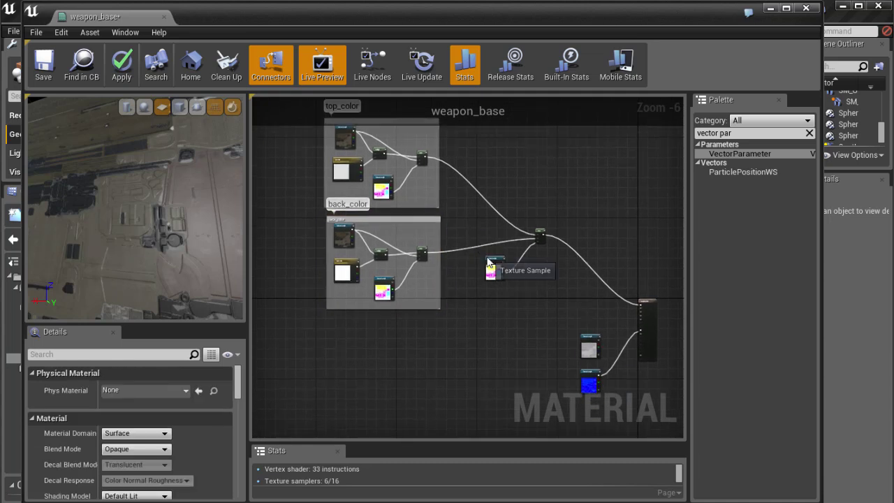
{"action": "left_click", "coordinate": [487, 258]}
{"action": "scroll", "coordinate": [464, 302], "scroll_direction": "up", "scroll_amount": 1}
{"action": "right_click_drag", "start_coordinate": [361, 333], "coordinate": [427, 325]}
{"action": "left_click_drag", "start_coordinate": [317, 178], "coordinate": [478, 299]}
{"action": "right_click_drag", "start_coordinate": [516, 309], "coordinate": [529, 325]}
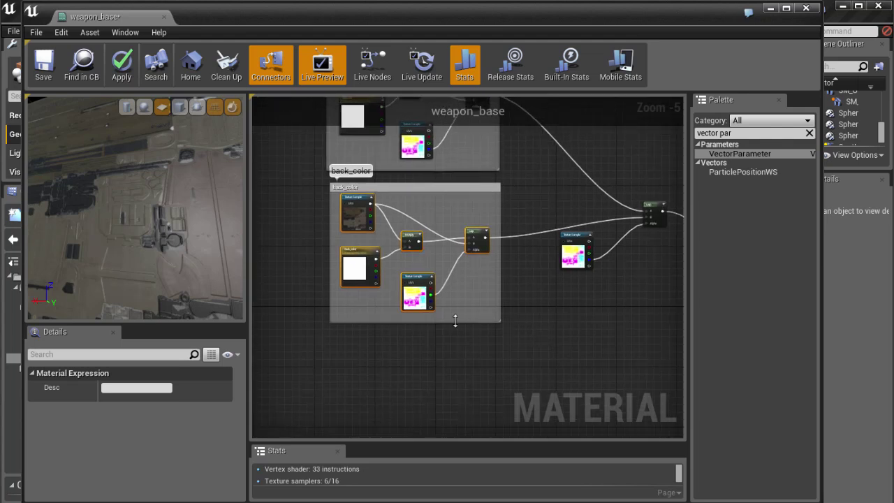
{"action": "key", "text": "ctrl+v"}
{"action": "left_click_drag", "start_coordinate": [422, 301], "coordinate": [367, 370]}
{"action": "left_click", "coordinate": [550, 359]}
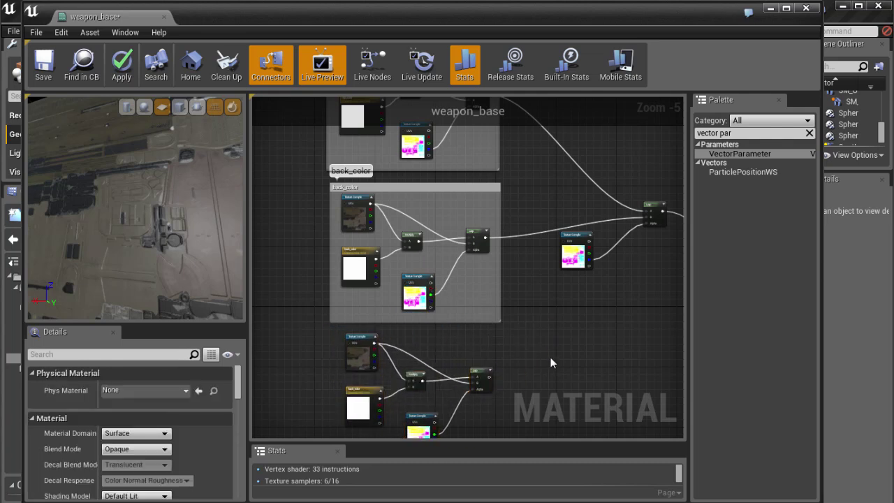
Connect the red channel of the duplicated group's mask texture to its Lerp's Alpha input in place of green
{"action": "scroll", "coordinate": [546, 274], "scroll_direction": "up", "scroll_amount": 2}
{"action": "right_click_drag", "start_coordinate": [410, 278], "coordinate": [469, 217]}
{"action": "scroll", "coordinate": [525, 263], "scroll_direction": "down", "scroll_amount": 1}
{"action": "scroll", "coordinate": [470, 252], "scroll_direction": "up", "scroll_amount": 1}
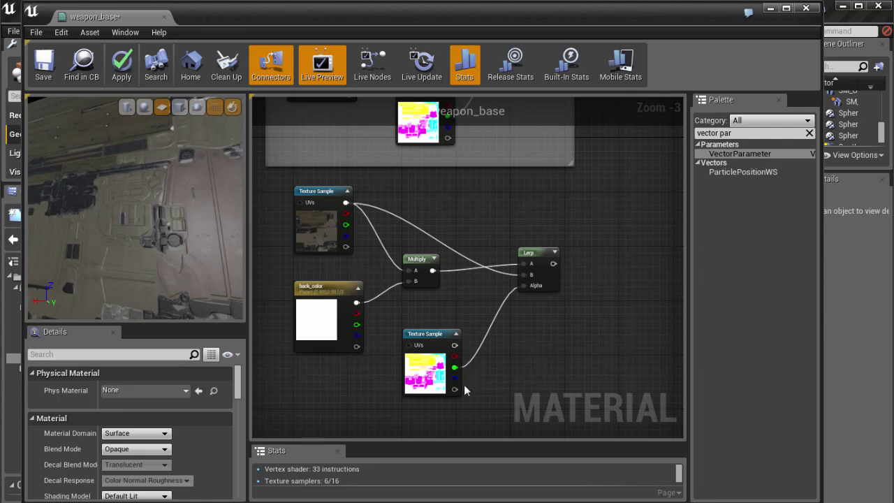
{"action": "left_click_drag", "start_coordinate": [455, 357], "coordinate": [524, 285]}
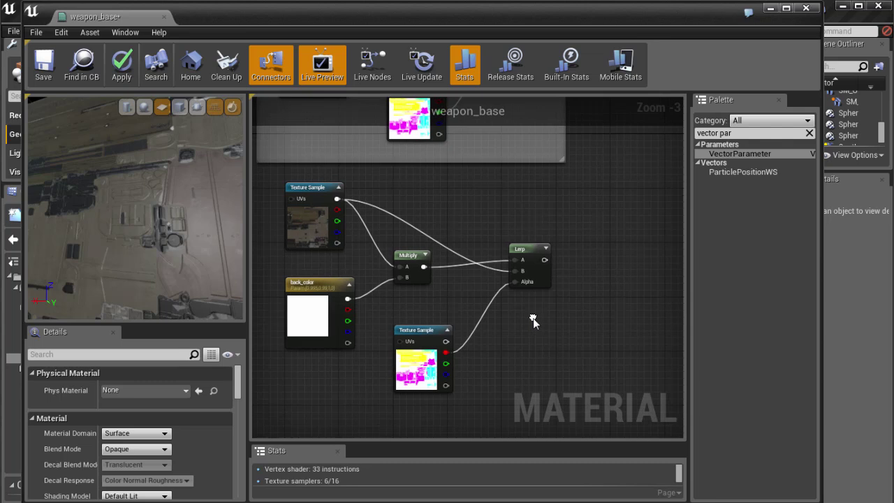
Set the default value of the duplicated back_color parameter to black, with R, G and B at 0.0
{"action": "right_click_drag", "start_coordinate": [536, 322], "coordinate": [518, 330]}
{"action": "left_click", "coordinate": [312, 297]}
{"action": "left_click", "coordinate": [180, 415]}
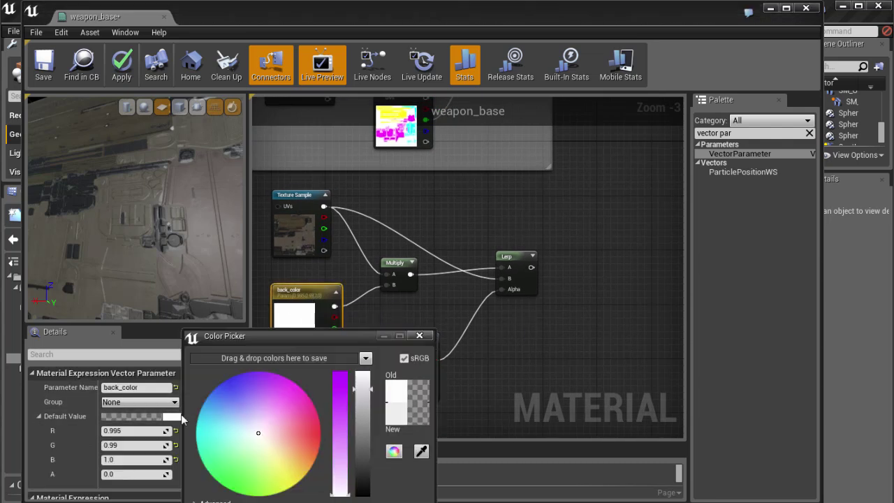
{"action": "left_click", "coordinate": [364, 495]}
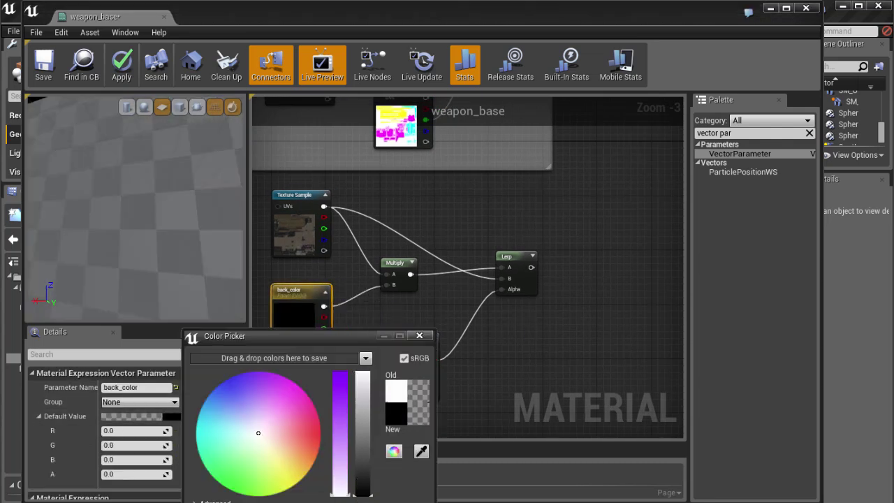
{"action": "left_click", "coordinate": [365, 502]}
Shift all the colour groups and the combining Lerp with its mask away from the material output to make room
{"action": "right_click_drag", "start_coordinate": [525, 366], "coordinate": [514, 320]}
{"action": "scroll", "coordinate": [461, 342], "scroll_direction": "down", "scroll_amount": 2}
{"action": "scroll", "coordinate": [461, 325], "scroll_direction": "down", "scroll_amount": 1}
{"action": "scroll", "coordinate": [499, 316], "scroll_direction": "down", "scroll_amount": 3}
{"action": "left_click_drag", "start_coordinate": [332, 165], "coordinate": [544, 396]}
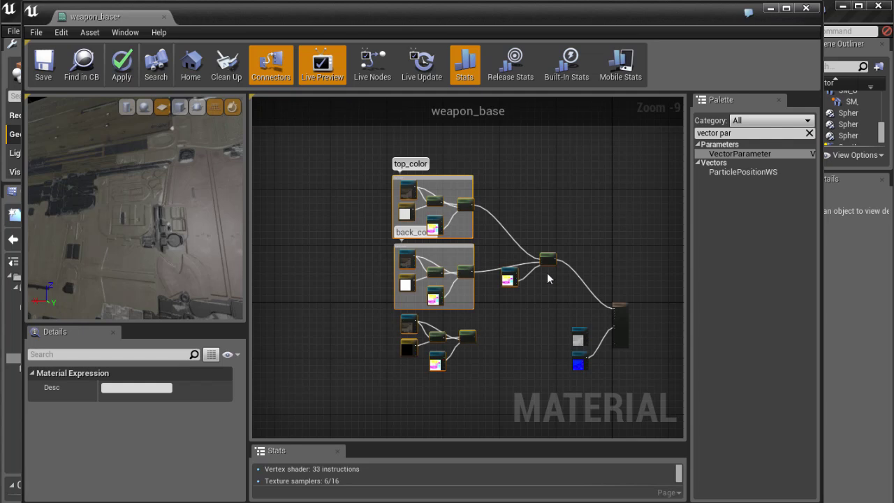
{"action": "left_click_drag", "start_coordinate": [540, 269], "coordinate": [459, 273]}
{"action": "left_click", "coordinate": [441, 322]}
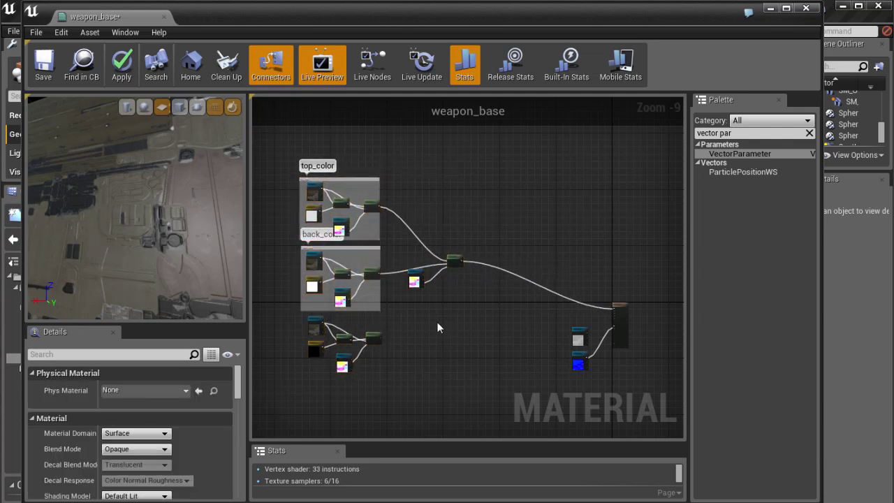
Duplicate a Lerp node and place the copy between the existing combining Lerp and the material output
{"action": "scroll", "coordinate": [457, 314], "scroll_direction": "up", "scroll_amount": 3}
{"action": "scroll", "coordinate": [405, 328], "scroll_direction": "up", "scroll_amount": 1}
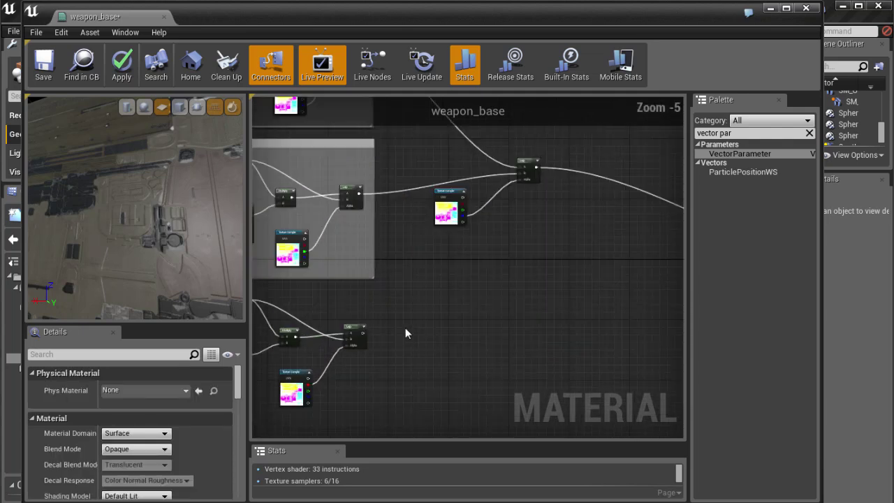
{"action": "scroll", "coordinate": [538, 223], "scroll_direction": "down", "scroll_amount": 1}
{"action": "right_click_drag", "start_coordinate": [537, 223], "coordinate": [483, 239]}
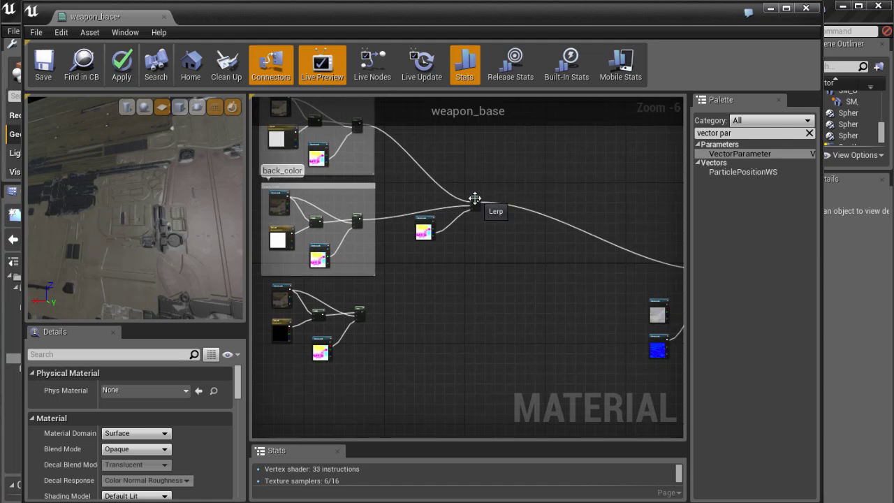
{"action": "left_click", "coordinate": [476, 199]}
{"action": "left_click", "coordinate": [360, 312]}
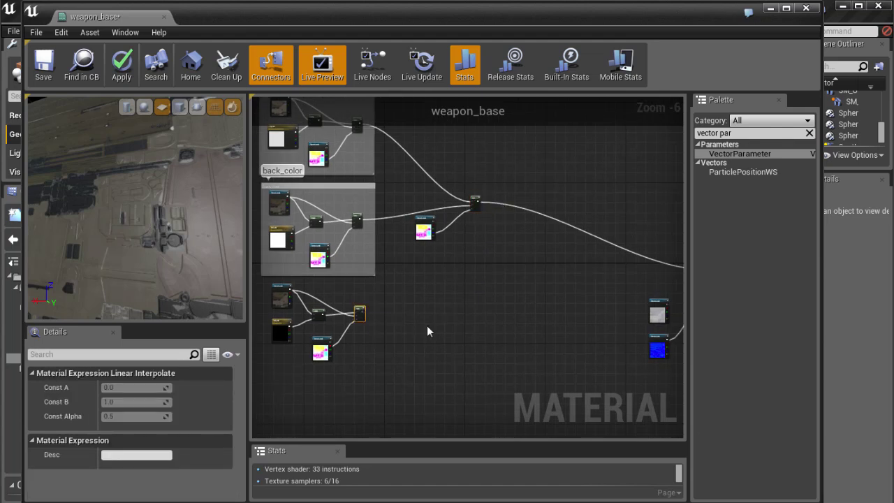
{"action": "scroll", "coordinate": [460, 376], "scroll_direction": "up", "scroll_amount": 1}
{"action": "scroll", "coordinate": [458, 380], "scroll_direction": "down", "scroll_amount": 1}
{"action": "scroll", "coordinate": [497, 350], "scroll_direction": "down", "scroll_amount": 1}
{"action": "right_click_drag", "start_coordinate": [491, 344], "coordinate": [470, 321]}
{"action": "scroll", "coordinate": [531, 342], "scroll_direction": "up", "scroll_amount": 1}
{"action": "scroll", "coordinate": [470, 325], "scroll_direction": "up", "scroll_amount": 1}
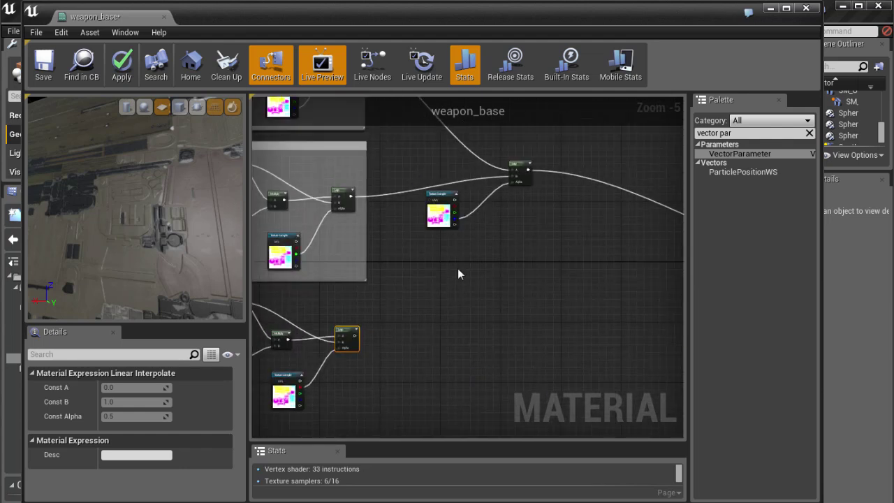
{"action": "key", "text": "ctrl+v"}
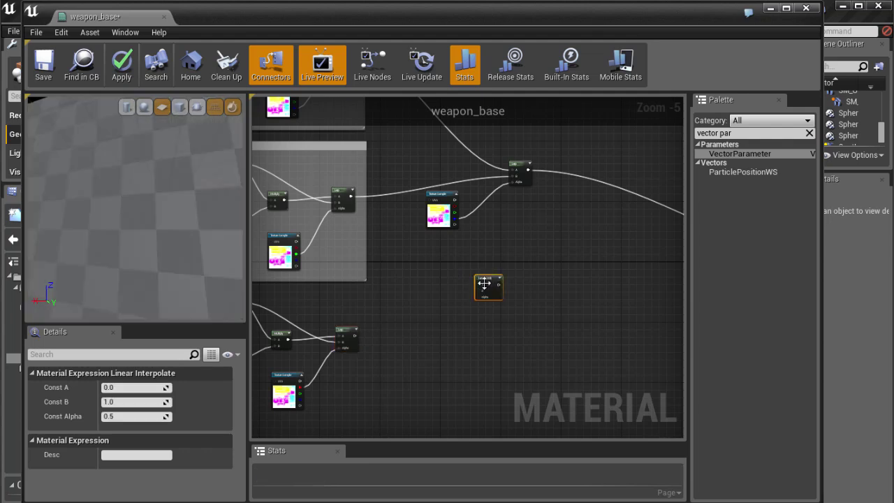
{"action": "left_click_drag", "start_coordinate": [494, 281], "coordinate": [610, 278]}
{"action": "right_click_drag", "start_coordinate": [537, 294], "coordinate": [464, 310]}
{"action": "scroll", "coordinate": [517, 287], "scroll_direction": "up", "scroll_amount": 1}
{"action": "scroll", "coordinate": [518, 287], "scroll_direction": "down", "scroll_amount": 1}
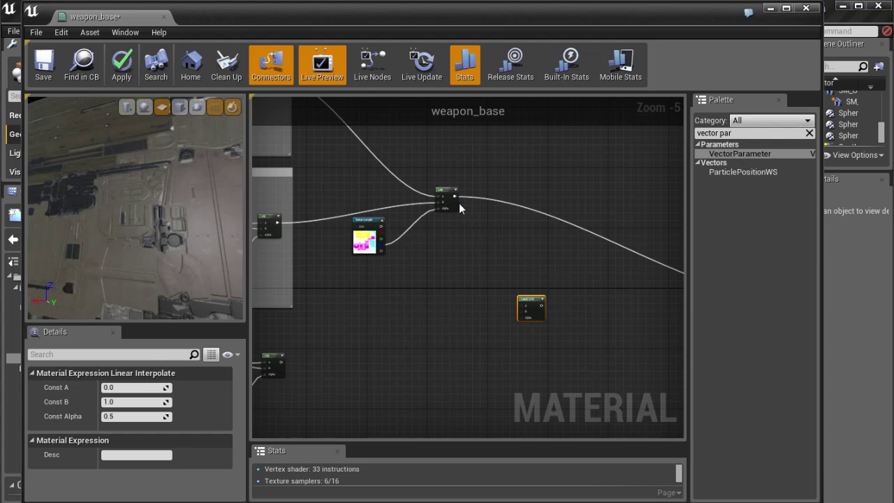
Feed the existing combining Lerp into input A of the new Lerp and the duplicated group's Lerp into B, and move the node nearer the output
{"action": "left_click_drag", "start_coordinate": [455, 198], "coordinate": [524, 305]}
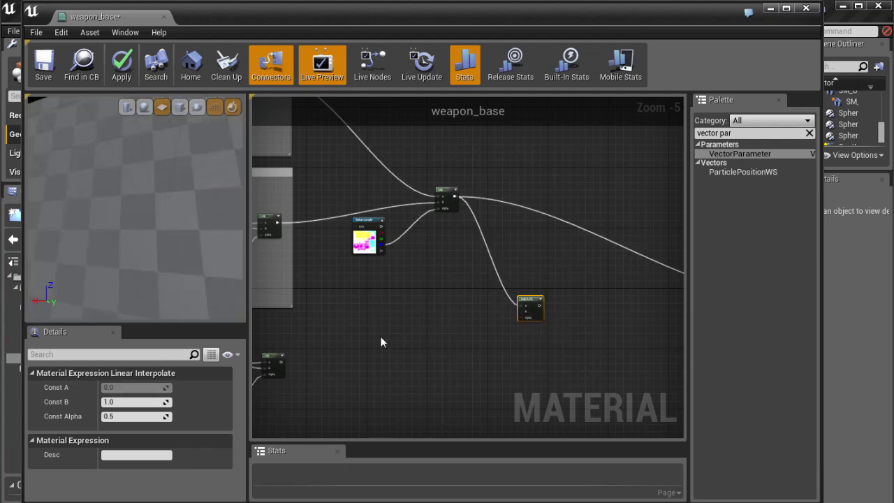
{"action": "right_click_drag", "start_coordinate": [309, 360], "coordinate": [348, 326]}
{"action": "left_click_drag", "start_coordinate": [319, 329], "coordinate": [596, 266]}
{"action": "right_click_drag", "start_coordinate": [591, 265], "coordinate": [453, 267]}
{"action": "right_click_drag", "start_coordinate": [666, 279], "coordinate": [542, 290]}
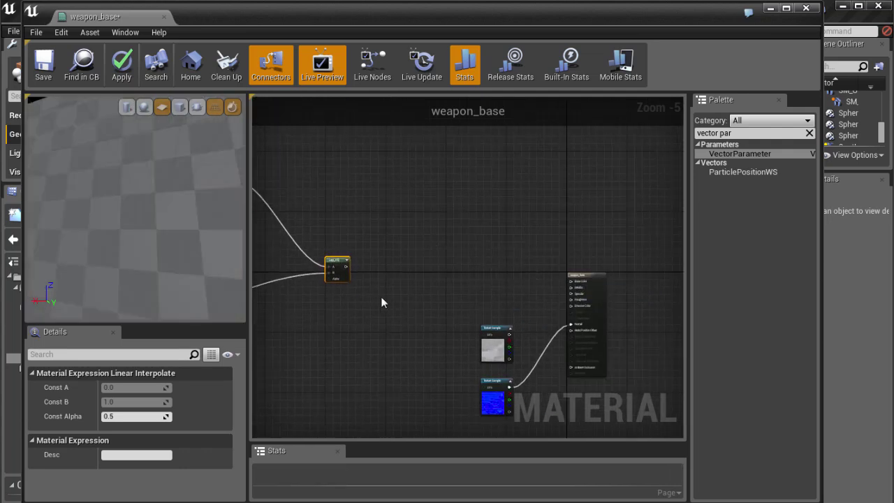
{"action": "right_click_drag", "start_coordinate": [389, 303], "coordinate": [501, 309]}
{"action": "left_click_drag", "start_coordinate": [458, 267], "coordinate": [532, 270]}
Copy the mask Texture Sample beside the first combining Lerp and paste it near the new Lerp
{"action": "scroll", "coordinate": [455, 299], "scroll_direction": "down", "scroll_amount": 2}
{"action": "right_click_drag", "start_coordinate": [370, 322], "coordinate": [522, 286]}
{"action": "scroll", "coordinate": [522, 286], "scroll_direction": "up", "scroll_amount": 2}
{"action": "right_click_drag", "start_coordinate": [595, 294], "coordinate": [637, 328]}
{"action": "left_click", "coordinate": [356, 221]}
{"action": "left_click_drag", "start_coordinate": [367, 232], "coordinate": [374, 246]}
{"action": "key", "text": "ctrl+c"}
{"action": "key", "text": "ctrl+v"}
{"action": "left_click_drag", "start_coordinate": [417, 295], "coordinate": [609, 321]}
Position the pasted mask texture below the new Lerp and connect its green channel to the Lerp's Alpha input
{"action": "scroll", "coordinate": [494, 308], "scroll_direction": "up", "scroll_amount": 2}
{"action": "right_click_drag", "start_coordinate": [637, 321], "coordinate": [456, 337]}
{"action": "scroll", "coordinate": [457, 336], "scroll_direction": "up", "scroll_amount": 2}
{"action": "left_click_drag", "start_coordinate": [399, 285], "coordinate": [389, 276]}
{"action": "scroll", "coordinate": [471, 298], "scroll_direction": "up", "scroll_amount": 1}
{"action": "right_click_drag", "start_coordinate": [471, 300], "coordinate": [474, 299]}
{"action": "left_click_drag", "start_coordinate": [401, 276], "coordinate": [381, 274]}
{"action": "left_click_drag", "start_coordinate": [412, 327], "coordinate": [475, 247]}
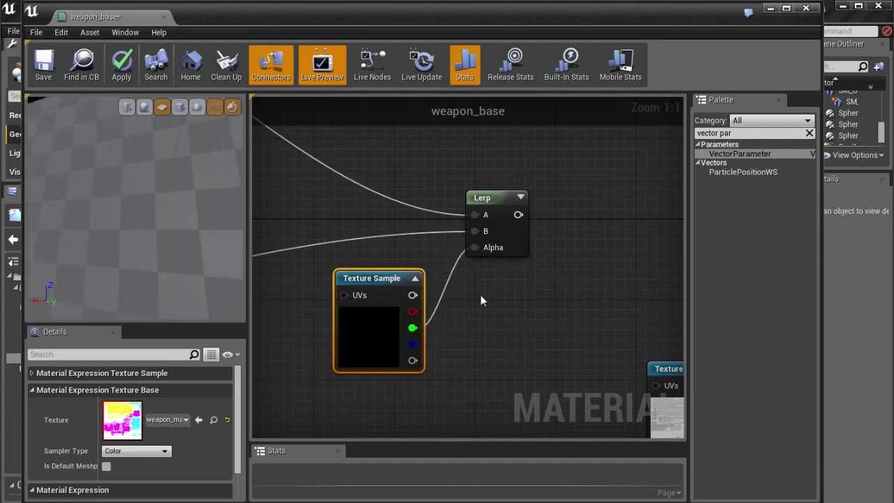
{"action": "right_click_drag", "start_coordinate": [507, 315], "coordinate": [519, 305]}
{"action": "left_click_drag", "start_coordinate": [392, 272], "coordinate": [372, 272]}
Connect the new Lerp's output to the material's Base Color and adjust the preview to inspect the weapon
{"action": "mouse_move", "coordinate": [172, 226]}
{"action": "left_mouse_down"}
{"action": "mouse_move", "coordinate": [156, 214]}
{"action": "mouse_move", "coordinate": [181, 242]}
{"action": "left_mouse_up"}
{"action": "scroll", "coordinate": [437, 264], "scroll_direction": "down", "scroll_amount": 2}
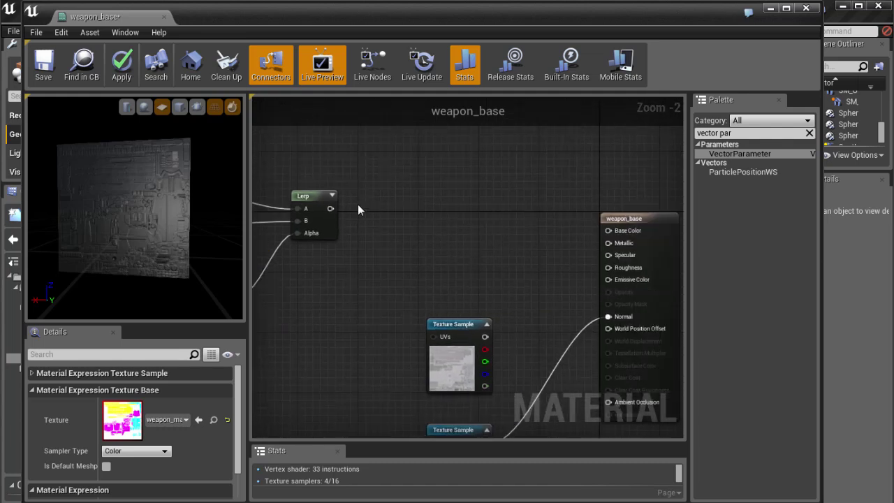
{"action": "left_click_drag", "start_coordinate": [330, 208], "coordinate": [608, 231]}
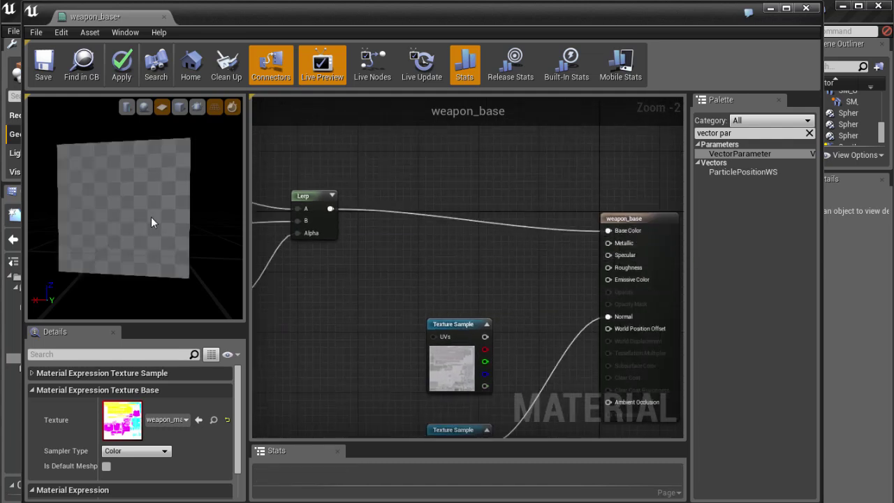
{"action": "mouse_move", "coordinate": [156, 222]}
{"action": "left_mouse_down"}
{"action": "mouse_move", "coordinate": [162, 229]}
{"action": "mouse_move", "coordinate": [128, 204]}
{"action": "mouse_move", "coordinate": [131, 195]}
{"action": "mouse_move", "coordinate": [161, 223]}
{"action": "left_mouse_up"}
Set the duplicated back_color parameter to a muted red (R 0.44, G 0.157165, B 0.182412) and inspect the affected area in the preview
{"action": "right_click_drag", "start_coordinate": [447, 250], "coordinate": [683, 231]}
{"action": "scroll", "coordinate": [322, 316], "scroll_direction": "down", "scroll_amount": 2}
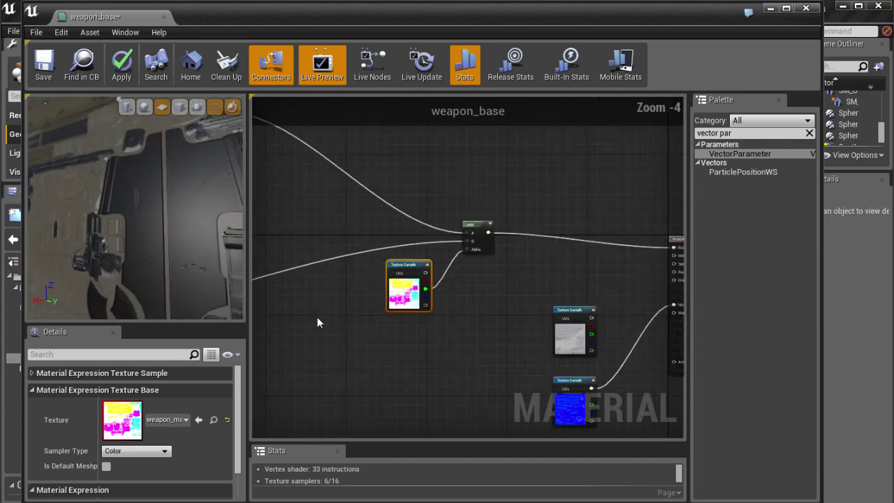
{"action": "right_click_drag", "start_coordinate": [321, 315], "coordinate": [508, 278]}
{"action": "right_click_drag", "start_coordinate": [318, 332], "coordinate": [487, 289]}
{"action": "scroll", "coordinate": [312, 346], "scroll_direction": "down", "scroll_amount": 1}
{"action": "right_click_drag", "start_coordinate": [306, 350], "coordinate": [408, 382]}
{"action": "scroll", "coordinate": [436, 327], "scroll_direction": "up", "scroll_amount": 2}
{"action": "left_click_drag", "start_coordinate": [352, 257], "coordinate": [344, 258]}
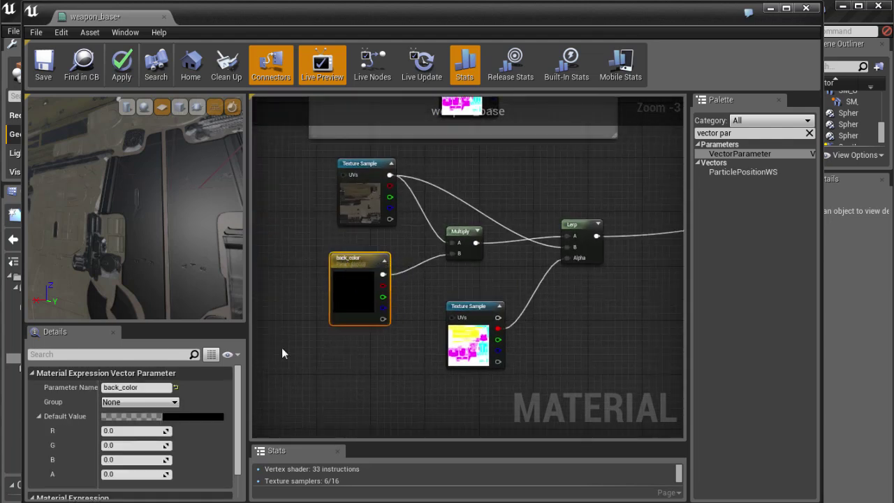
{"action": "left_click", "coordinate": [171, 417]}
{"action": "left_click", "coordinate": [294, 429]}
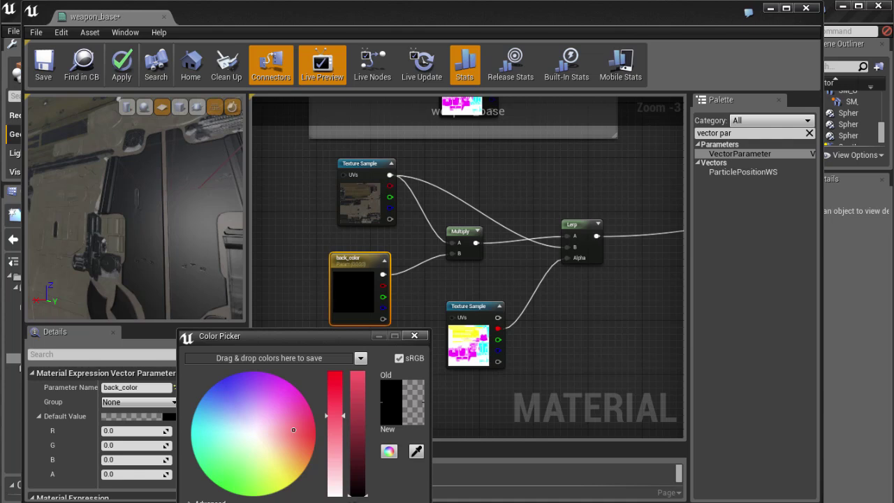
{"action": "left_click", "coordinate": [357, 443]}
{"action": "left_click", "coordinate": [332, 502]}
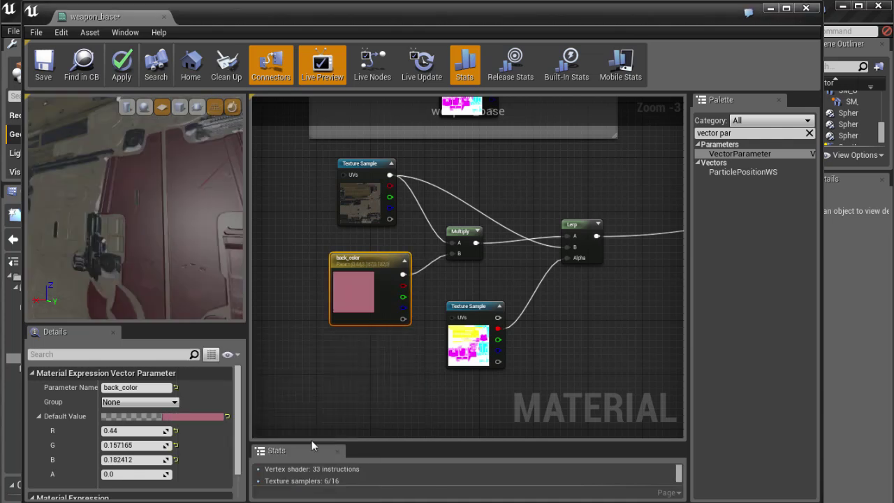
{"action": "left_click_drag", "start_coordinate": [181, 236], "coordinate": [265, 285]}
{"action": "right_click_drag", "start_coordinate": [422, 381], "coordinate": [397, 393]}
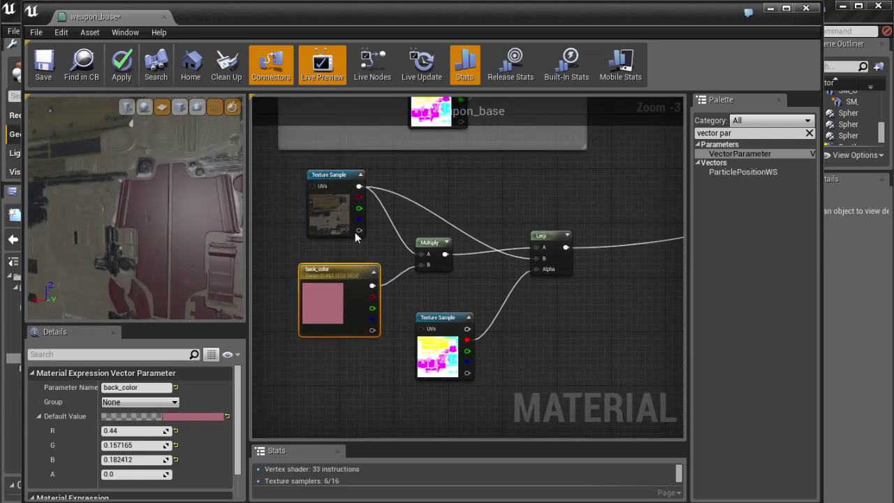
Enclose the duplicated colour group in a comment box named mid_color and nudge it clear of the back_color box
{"action": "left_click_drag", "start_coordinate": [273, 163], "coordinate": [559, 235]}
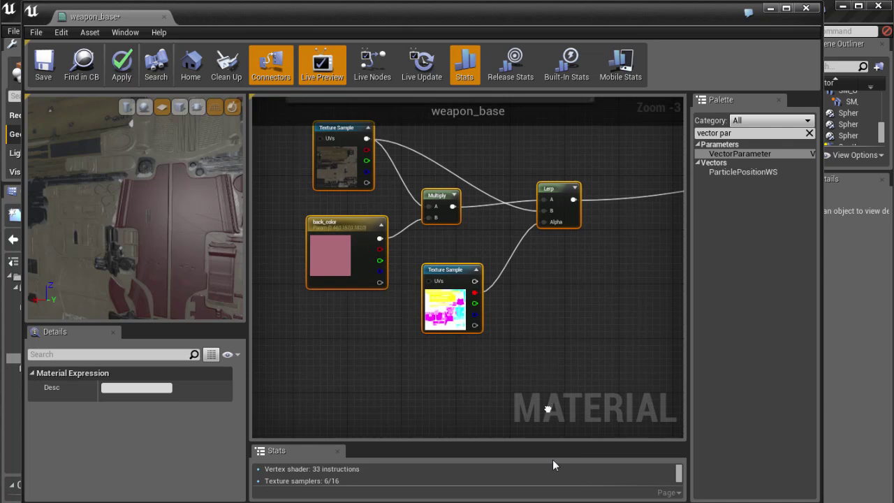
{"action": "key", "text": "c"}
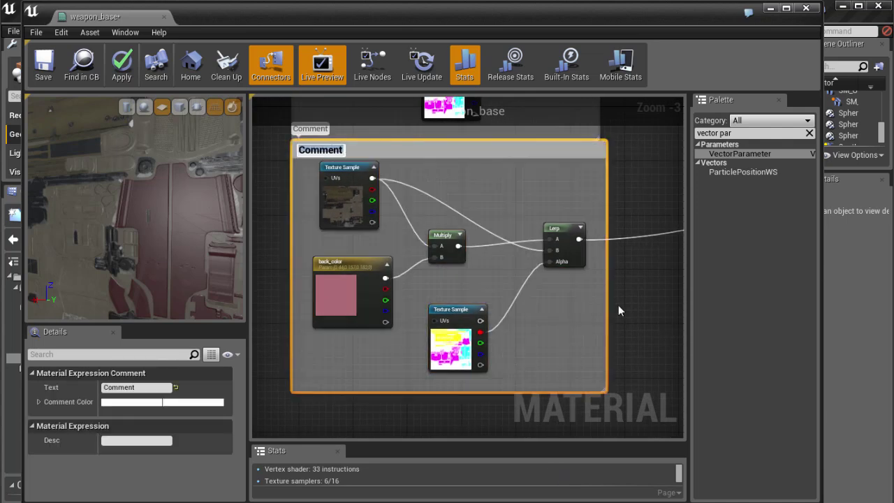
{"action": "right_click_drag", "start_coordinate": [617, 298], "coordinate": [548, 324]}
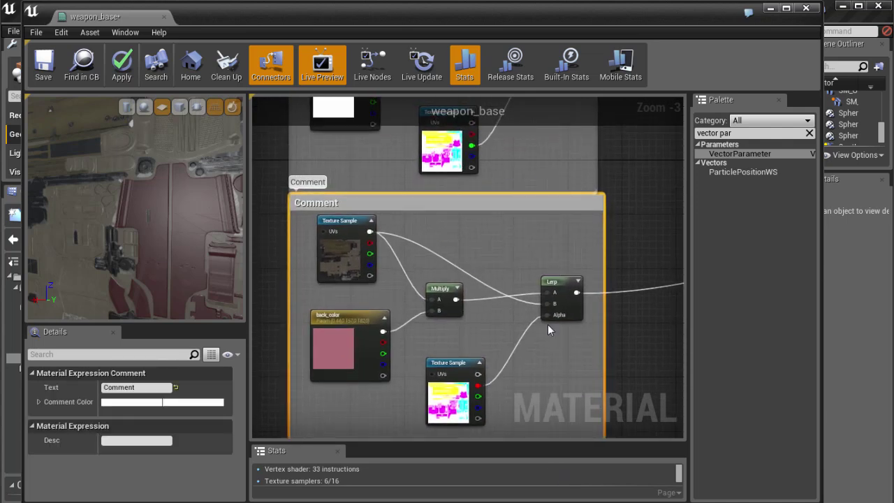
{"action": "double_click", "coordinate": [341, 203]}
{"action": "type", "text": "mid_color"}
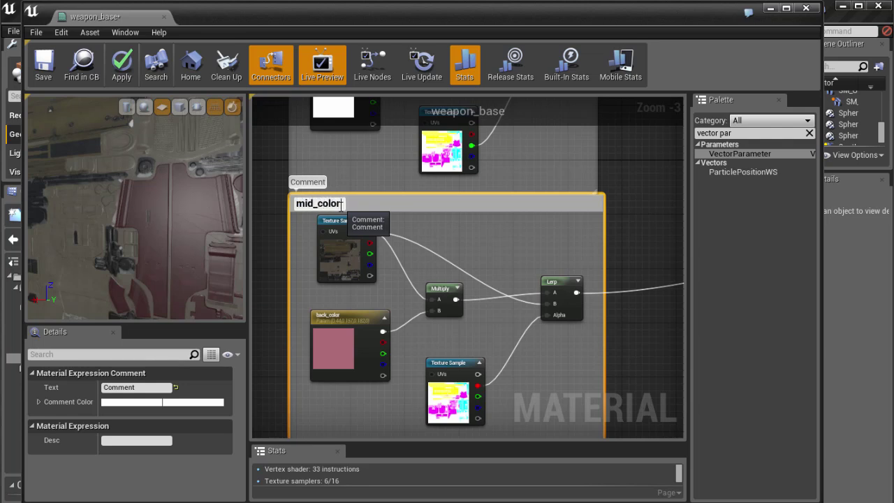
{"action": "key", "text": "Return"}
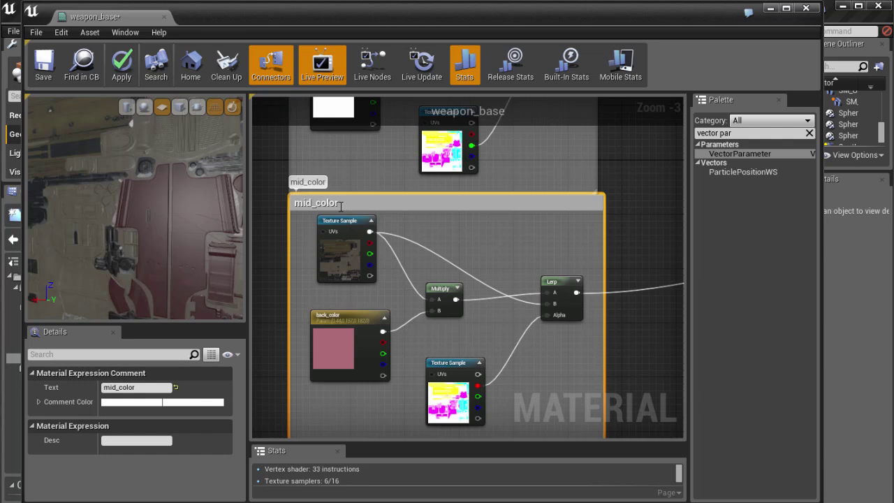
{"action": "left_click_drag", "start_coordinate": [348, 209], "coordinate": [349, 216]}
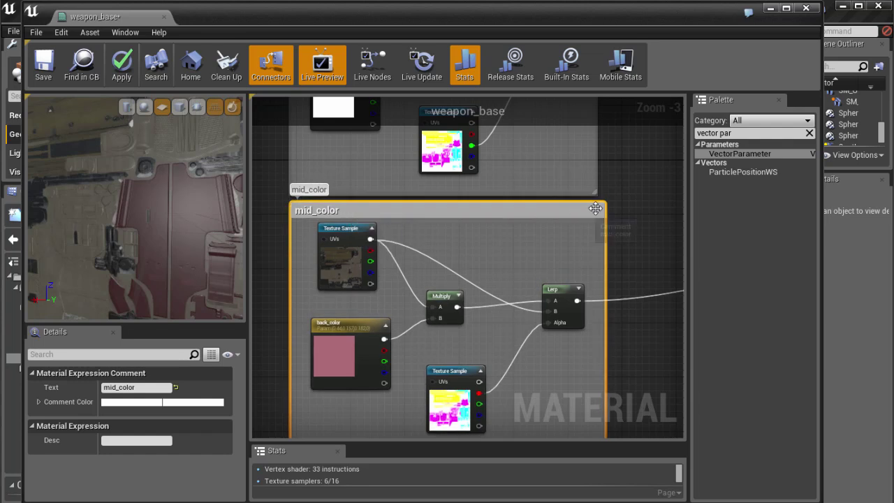
{"action": "left_click", "coordinate": [606, 300]}
Set the colour parameter in the mid_color group to neutral grey with R, G and B at 0.44, and inspect the preview
{"action": "scroll", "coordinate": [605, 301], "scroll_direction": "down", "scroll_amount": 1}
{"action": "right_click_drag", "start_coordinate": [606, 301], "coordinate": [556, 292]}
{"action": "scroll", "coordinate": [524, 292], "scroll_direction": "down", "scroll_amount": 1}
{"action": "left_click", "coordinate": [307, 360]}
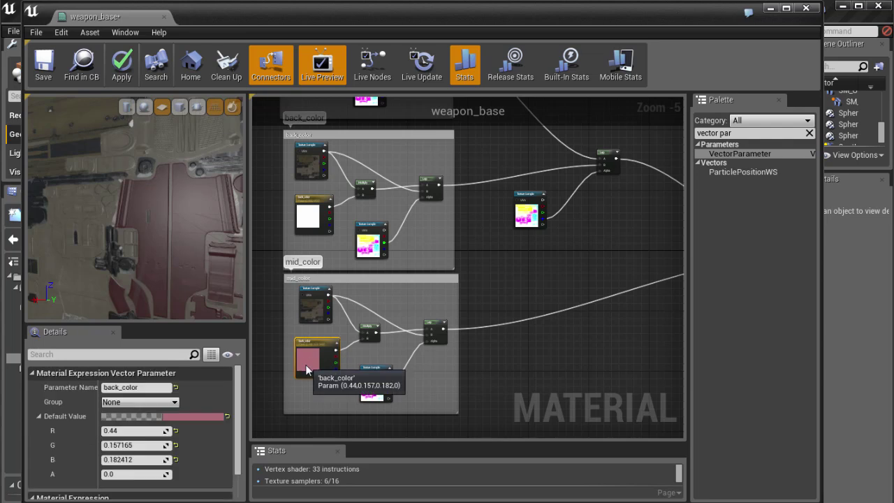
{"action": "left_click", "coordinate": [184, 417]}
{"action": "left_click_drag", "start_coordinate": [343, 459], "coordinate": [342, 502]}
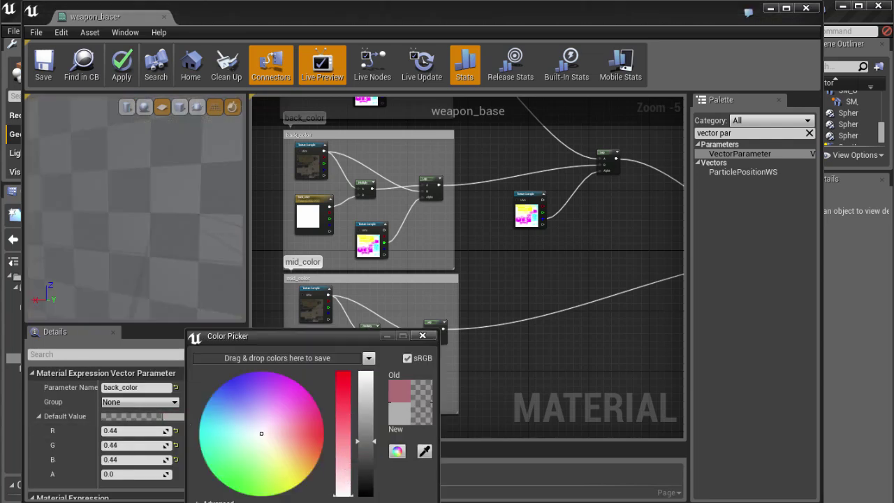
{"action": "left_click", "coordinate": [370, 502]}
{"action": "right_click_drag", "start_coordinate": [525, 279], "coordinate": [463, 326]}
{"action": "scroll", "coordinate": [503, 289], "scroll_direction": "down", "scroll_amount": 1}
{"action": "mouse_move", "coordinate": [172, 250]}
{"action": "left_mouse_down"}
{"action": "mouse_move", "coordinate": [161, 257]}
{"action": "mouse_move", "coordinate": [238, 260]}
{"action": "mouse_move", "coordinate": [178, 242]}
{"action": "left_mouse_up"}
Reposition the back_color and top_color comment groups to space the colour groups evenly above mid_color
{"action": "scroll", "coordinate": [462, 287], "scroll_direction": "down", "scroll_amount": 1}
{"action": "right_click_drag", "start_coordinate": [454, 293], "coordinate": [491, 312]}
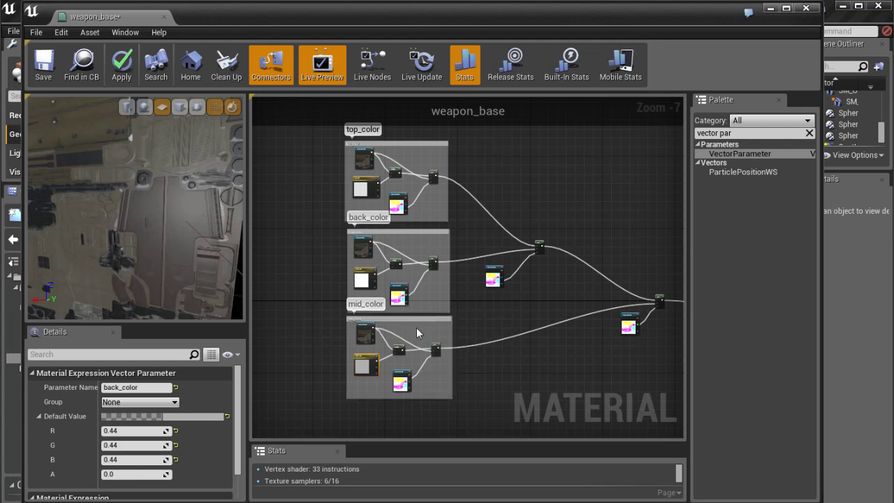
{"action": "left_click", "coordinate": [417, 324]}
{"action": "scroll", "coordinate": [461, 328], "scroll_direction": "up", "scroll_amount": 1}
{"action": "scroll", "coordinate": [438, 195], "scroll_direction": "up", "scroll_amount": 2}
{"action": "scroll", "coordinate": [458, 234], "scroll_direction": "down", "scroll_amount": 1}
{"action": "right_click_drag", "start_coordinate": [467, 251], "coordinate": [492, 306]}
{"action": "left_click", "coordinate": [434, 239]}
{"action": "left_click_drag", "start_coordinate": [434, 238], "coordinate": [431, 242]}
{"action": "right_click_drag", "start_coordinate": [493, 230], "coordinate": [485, 335]}
{"action": "left_click_drag", "start_coordinate": [437, 197], "coordinate": [436, 185]}
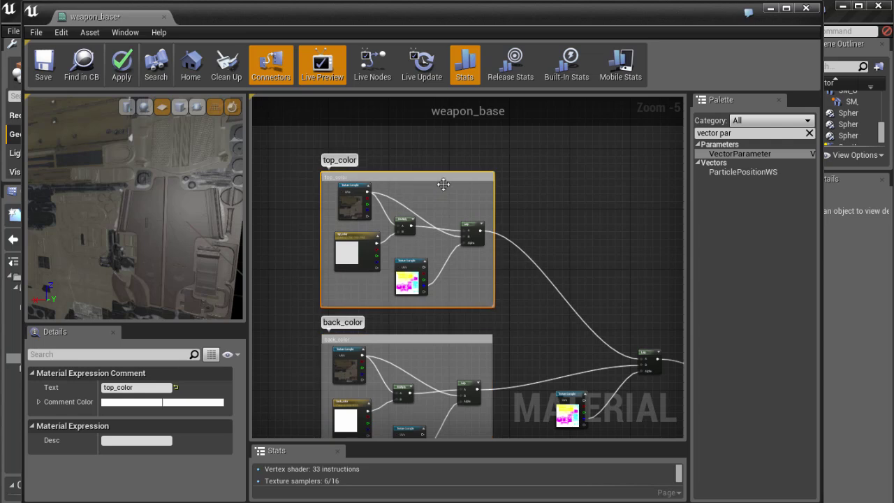
Move the material output node, the normal map and the unconnected grey texture farther away from the combining Lerp nodes
{"action": "scroll", "coordinate": [583, 295], "scroll_direction": "down", "scroll_amount": 2}
{"action": "right_click_drag", "start_coordinate": [582, 296], "coordinate": [480, 236]}
{"action": "right_click_drag", "start_coordinate": [597, 309], "coordinate": [438, 271]}
{"action": "scroll", "coordinate": [543, 286], "scroll_direction": "down", "scroll_amount": 1}
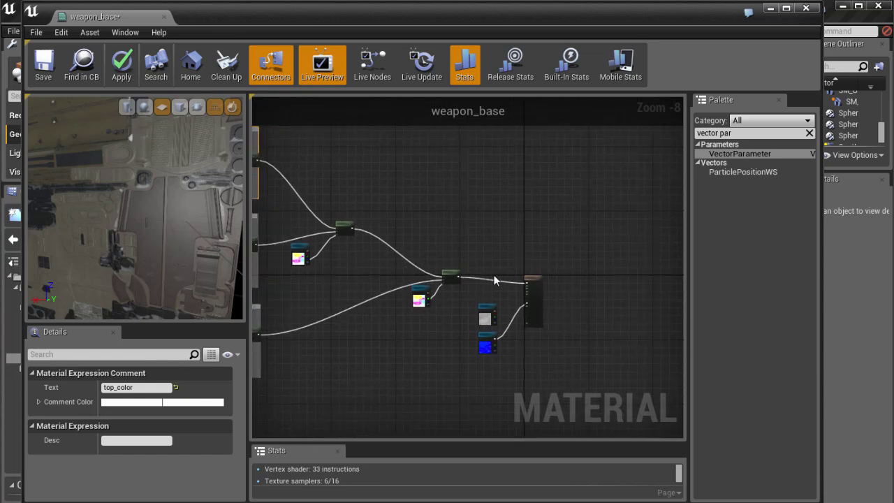
{"action": "left_click_drag", "start_coordinate": [528, 278], "coordinate": [565, 277]}
{"action": "left_click_drag", "start_coordinate": [487, 346], "coordinate": [541, 362]}
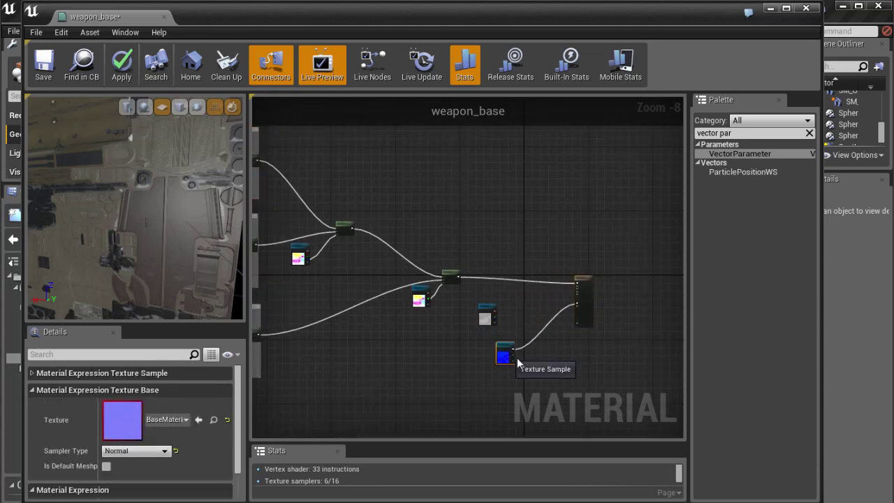
{"action": "left_click_drag", "start_coordinate": [489, 317], "coordinate": [538, 313]}
{"action": "right_click_drag", "start_coordinate": [455, 327], "coordinate": [532, 344]}
{"action": "scroll", "coordinate": [407, 336], "scroll_direction": "down", "scroll_amount": 2}
{"action": "scroll", "coordinate": [435, 328], "scroll_direction": "up", "scroll_amount": 1}
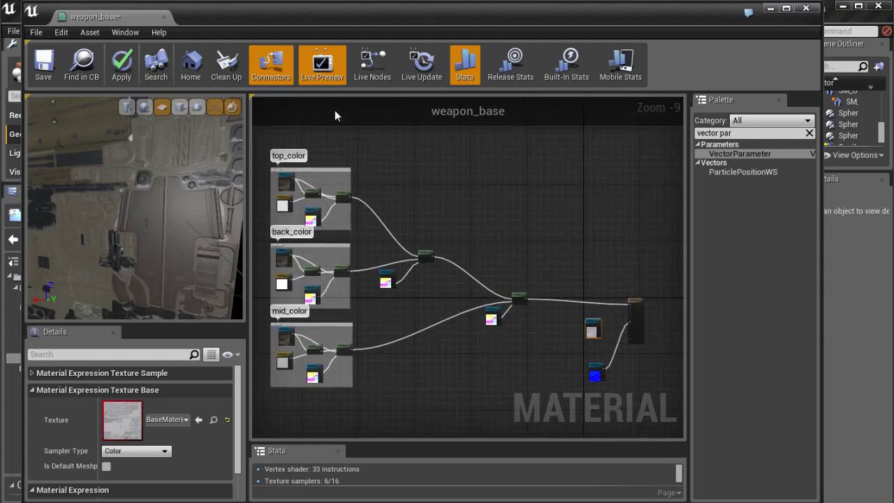
Apply the weapon_base material changes and close its editor
{"action": "left_click_drag", "start_coordinate": [227, 15], "coordinate": [232, 19]}
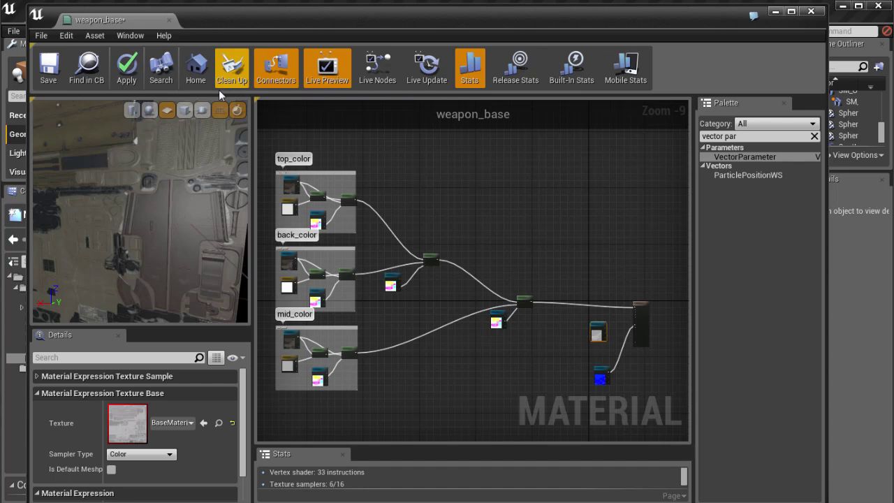
{"action": "left_click", "coordinate": [126, 68]}
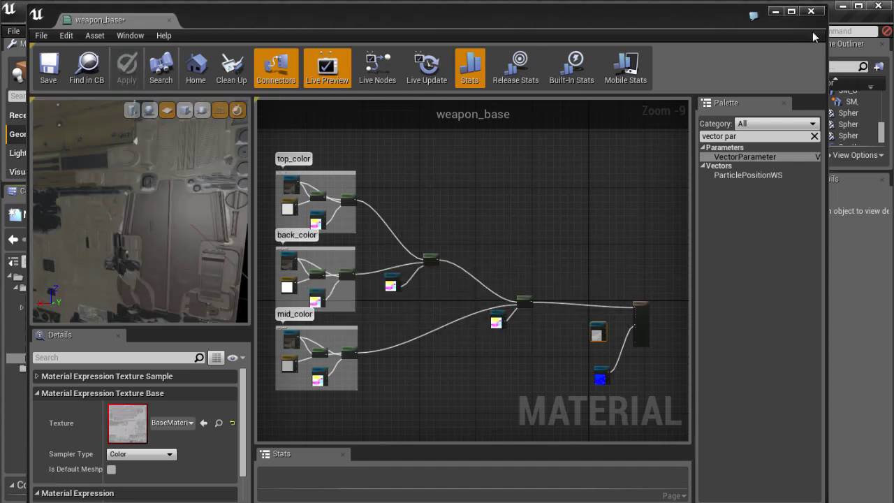
{"action": "left_click", "coordinate": [811, 12]}
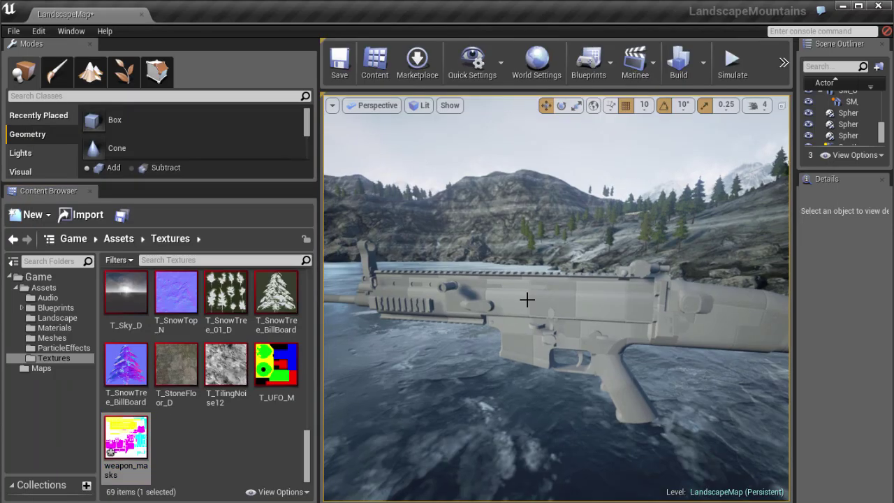
Create a material instance of weapon_base from the Materials folder and open it as weapon_base_Inst
{"action": "left_click", "coordinate": [180, 453]}
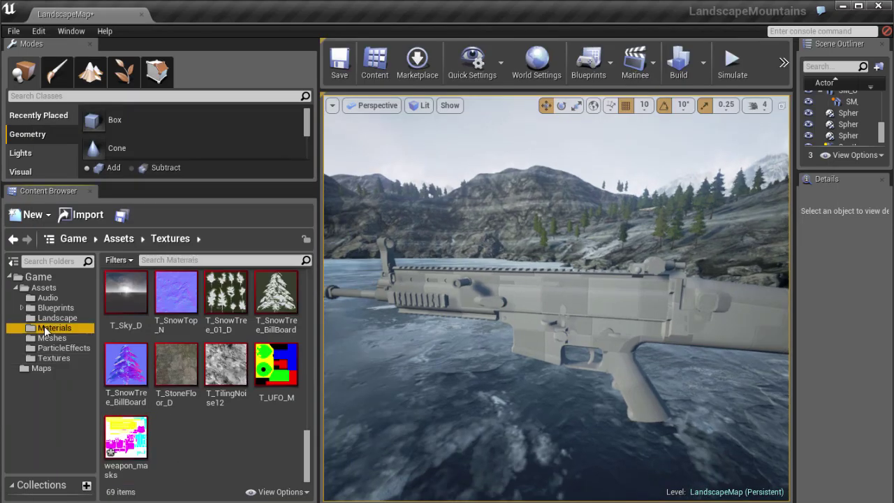
{"action": "left_click", "coordinate": [45, 327]}
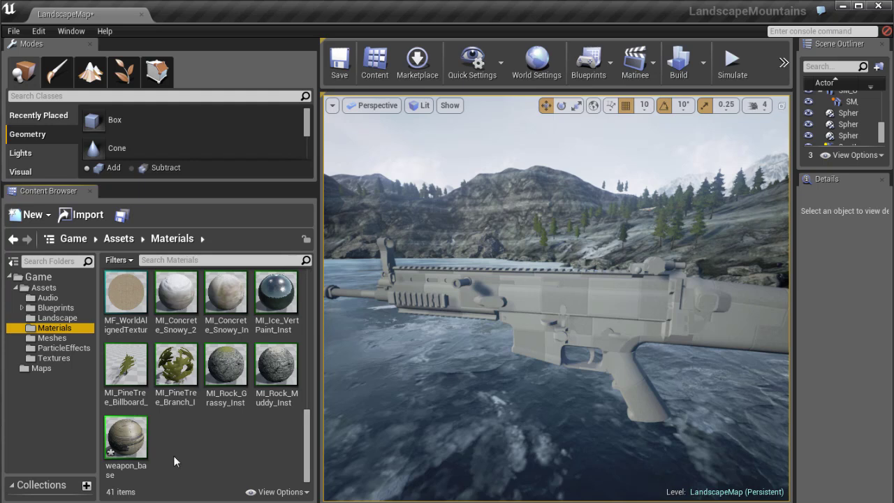
{"action": "left_click", "coordinate": [126, 437]}
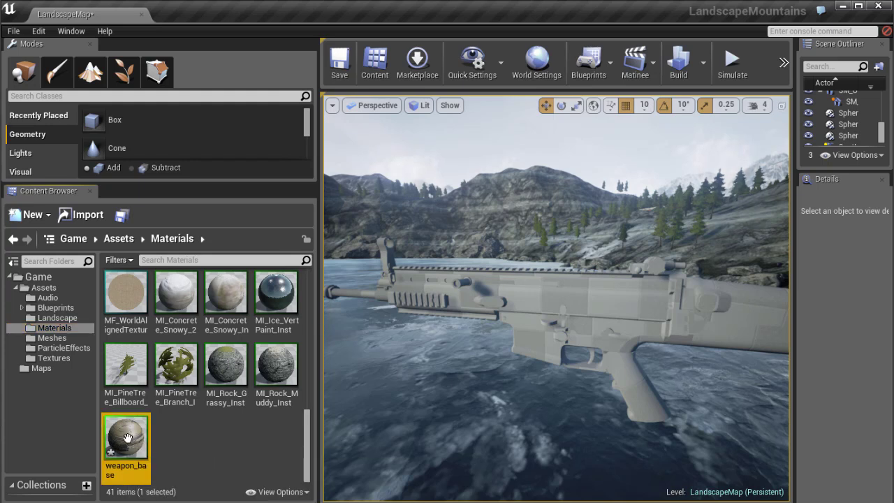
{"action": "right_click", "coordinate": [126, 438]}
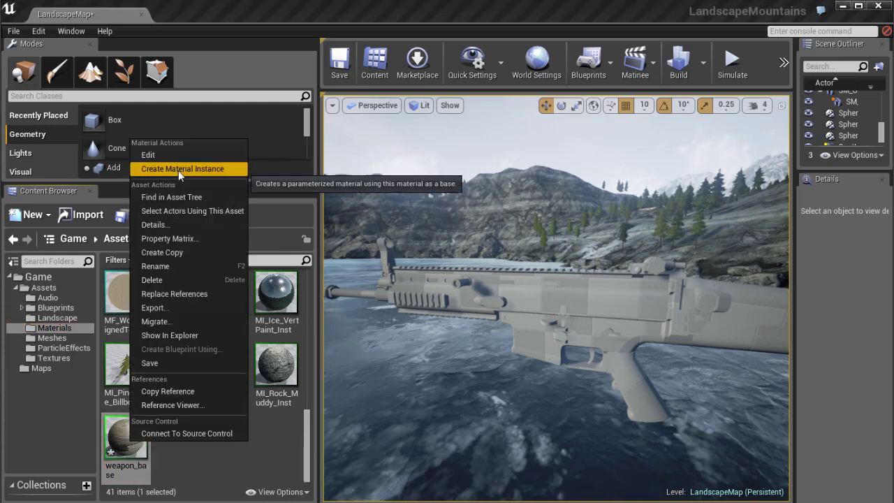
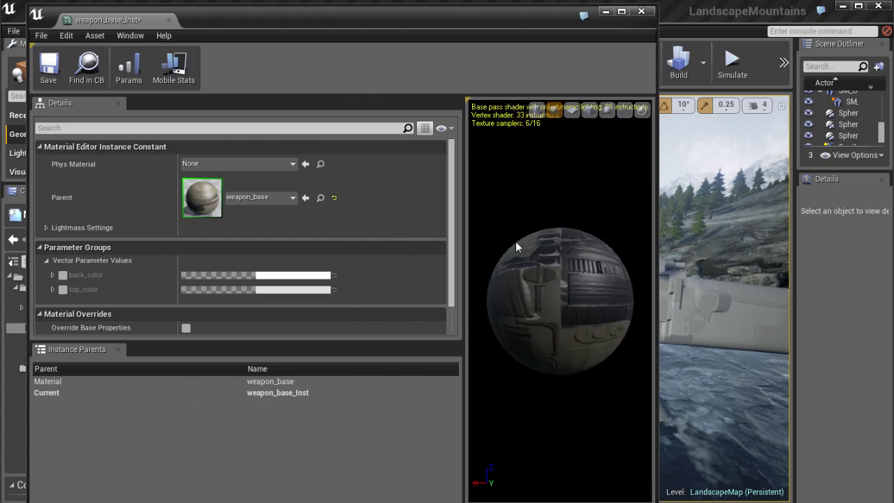
Enlarge the instance's preview area, examine the R, G, B and A values of back_color and top_color, and close the instance
{"action": "left_click_drag", "start_coordinate": [465, 239], "coordinate": [371, 238]}
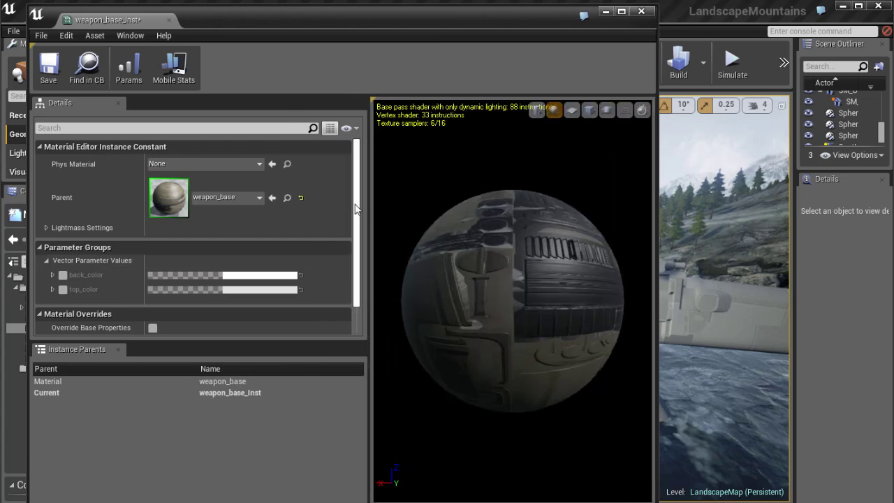
{"action": "scroll", "coordinate": [70, 307], "scroll_direction": "down", "scroll_amount": 1}
{"action": "left_click", "coordinate": [53, 258]}
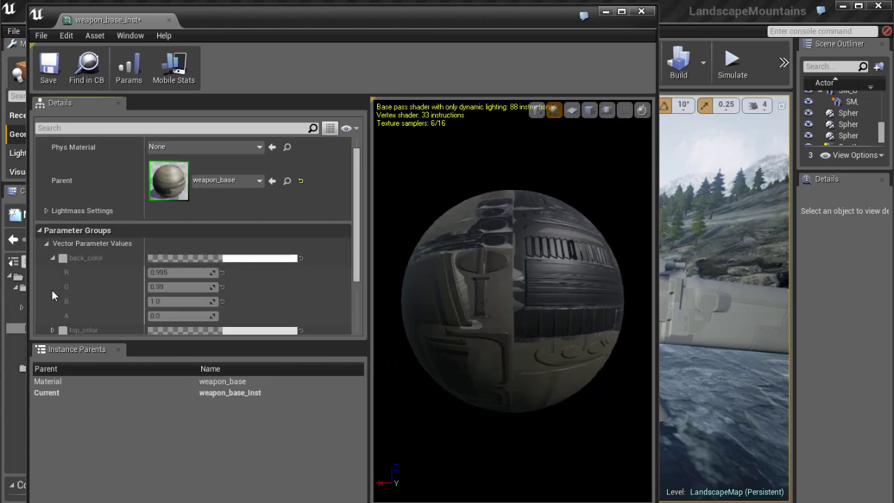
{"action": "scroll", "coordinate": [51, 291], "scroll_direction": "down", "scroll_amount": 1}
{"action": "left_click", "coordinate": [52, 291]}
{"action": "scroll", "coordinate": [53, 286], "scroll_direction": "down", "scroll_amount": 2}
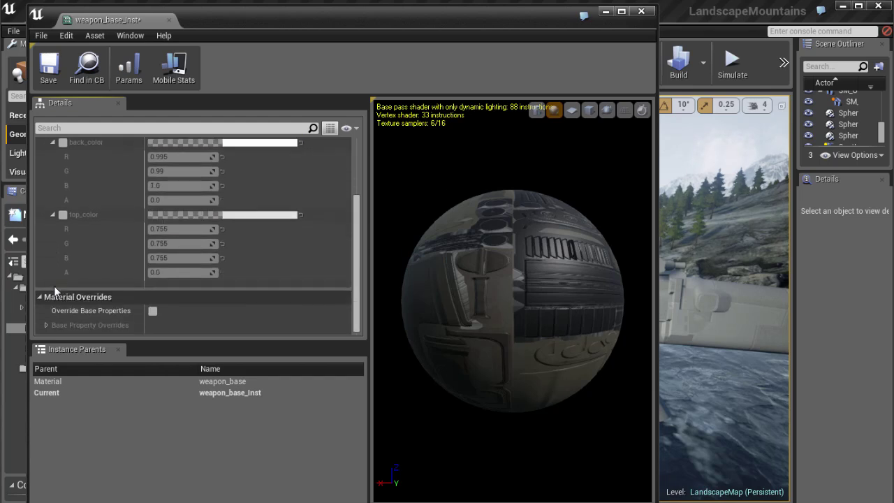
{"action": "scroll", "coordinate": [56, 286], "scroll_direction": "up", "scroll_amount": 2}
{"action": "scroll", "coordinate": [57, 284], "scroll_direction": "down", "scroll_amount": 1}
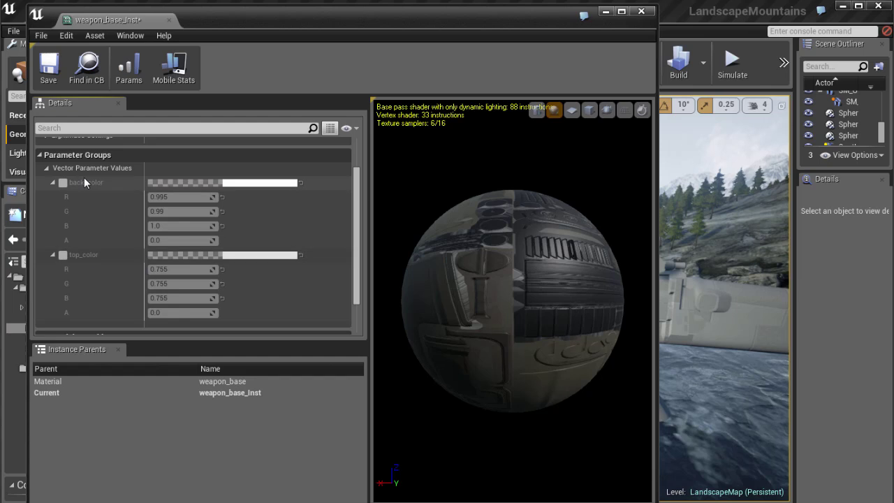
{"action": "left_click", "coordinate": [640, 13]}
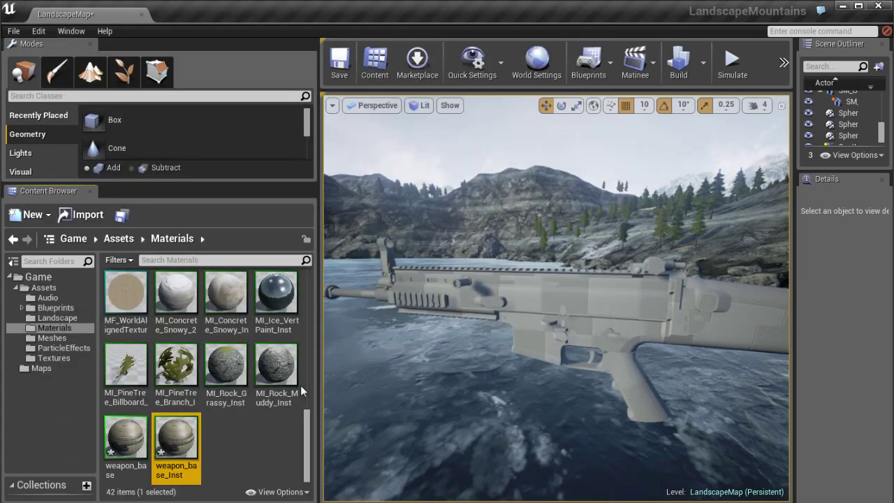
Reopen the weapon_base material and rename the colour parameter in the mid_color group to mid_color
{"action": "double_click", "coordinate": [126, 444]}
{"action": "right_click_drag", "start_coordinate": [309, 323], "coordinate": [469, 284]}
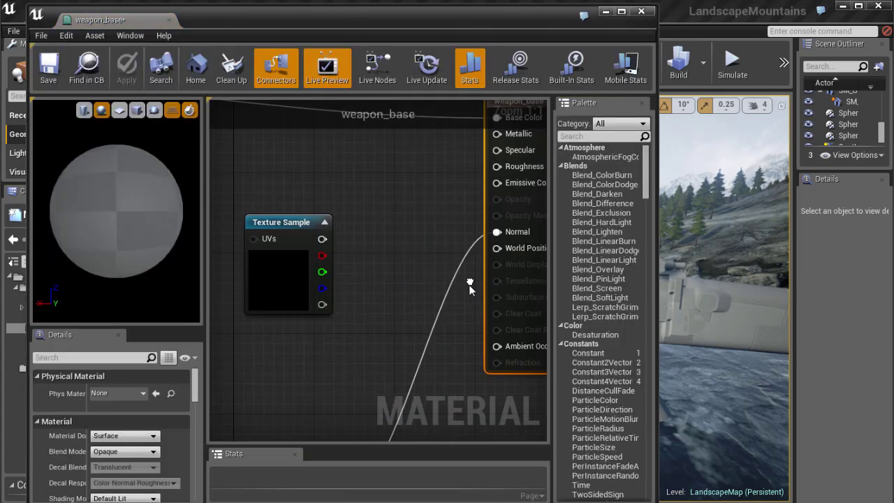
{"action": "scroll", "coordinate": [349, 316], "scroll_direction": "down", "scroll_amount": 2}
{"action": "right_click_drag", "start_coordinate": [216, 381], "coordinate": [221, 346]}
{"action": "scroll", "coordinate": [365, 323], "scroll_direction": "down", "scroll_amount": 1}
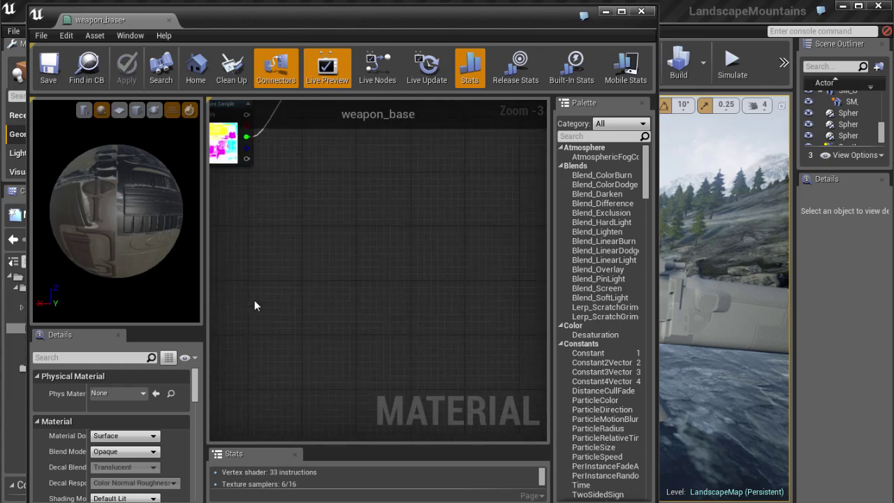
{"action": "right_click_drag", "start_coordinate": [254, 300], "coordinate": [393, 392]}
{"action": "right_click_drag", "start_coordinate": [287, 263], "coordinate": [470, 307]}
{"action": "scroll", "coordinate": [350, 277], "scroll_direction": "down", "scroll_amount": 3}
{"action": "right_click_drag", "start_coordinate": [290, 289], "coordinate": [481, 299]}
{"action": "scroll", "coordinate": [254, 314], "scroll_direction": "up", "scroll_amount": 2}
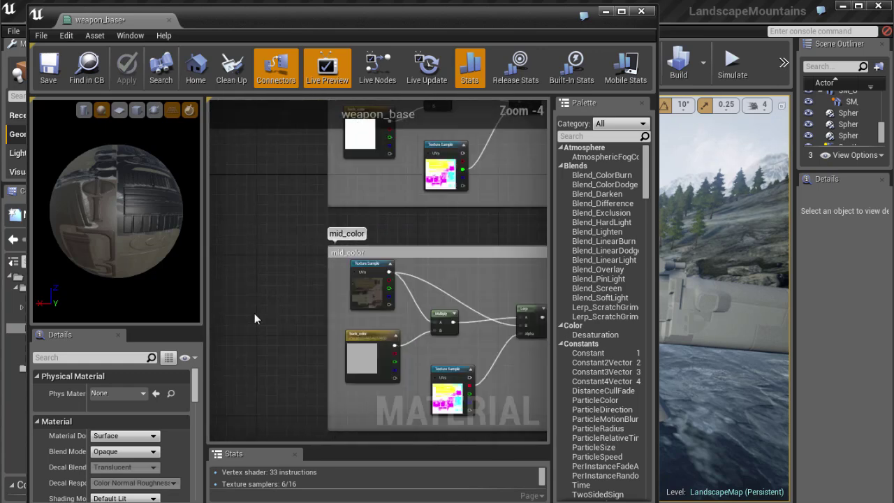
{"action": "scroll", "coordinate": [254, 313], "scroll_direction": "up", "scroll_amount": 1}
{"action": "right_click_drag", "start_coordinate": [295, 299], "coordinate": [225, 242]}
{"action": "scroll", "coordinate": [225, 242], "scroll_direction": "up", "scroll_amount": 2}
{"action": "left_click", "coordinate": [369, 300]}
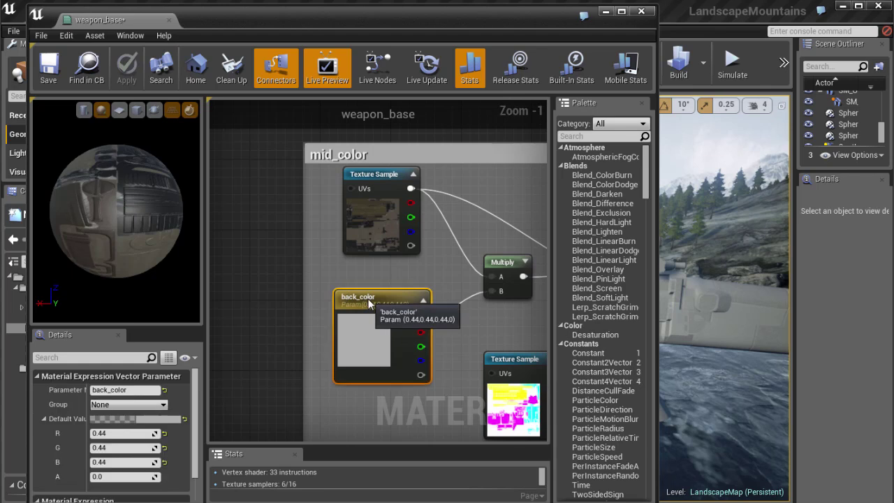
{"action": "double_click", "coordinate": [369, 303]}
{"action": "double_click", "coordinate": [359, 295]}
{"action": "left_click", "coordinate": [352, 296]}
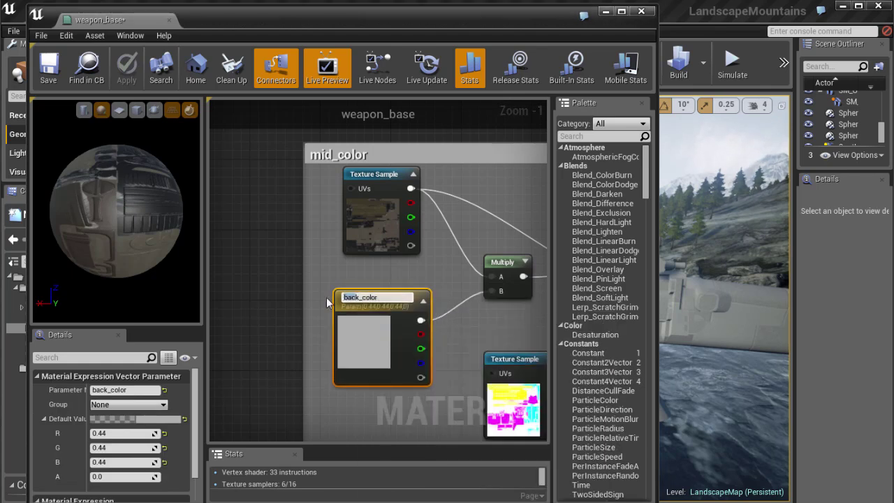
{"action": "key", "text": "BackSpace"}
{"action": "key", "text": "BackSpace"}
{"action": "type", "text": "mid"}
{"action": "key", "text": "Return"}
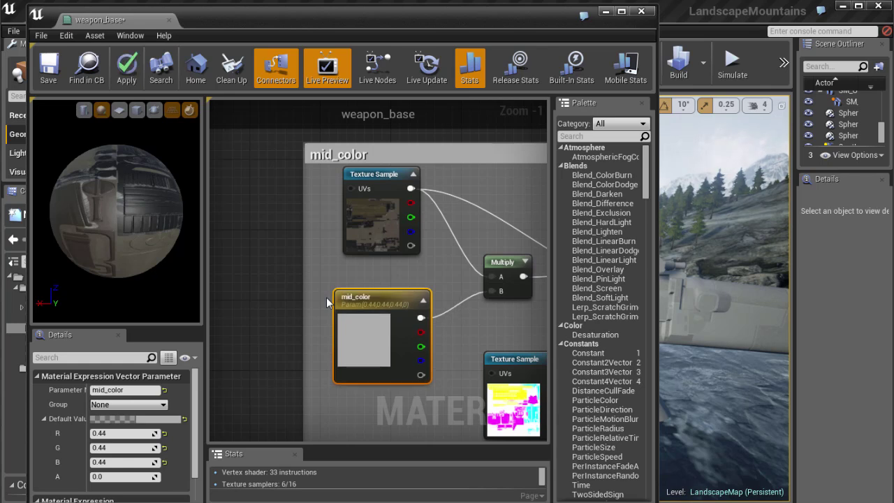
Apply and close the weapon_base material, and reopen weapon_base_Inst to review its vector parameters
{"action": "left_click", "coordinate": [127, 66]}
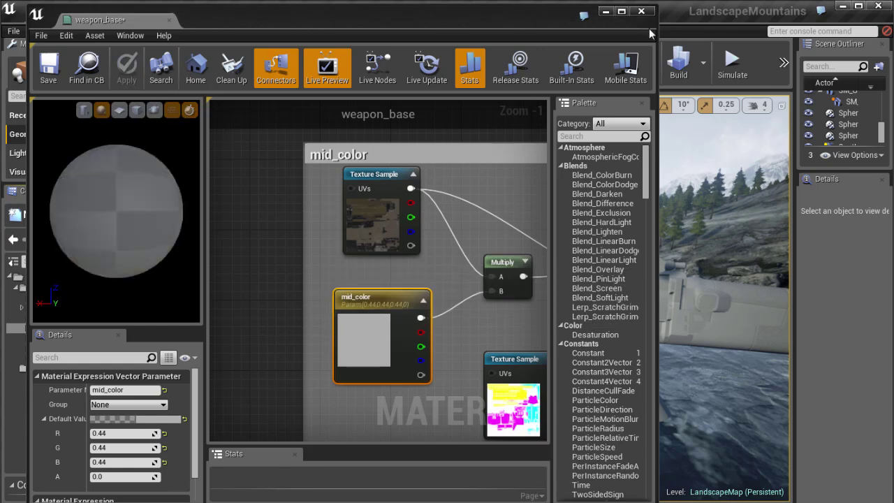
{"action": "left_click", "coordinate": [641, 11]}
{"action": "double_click", "coordinate": [189, 440]}
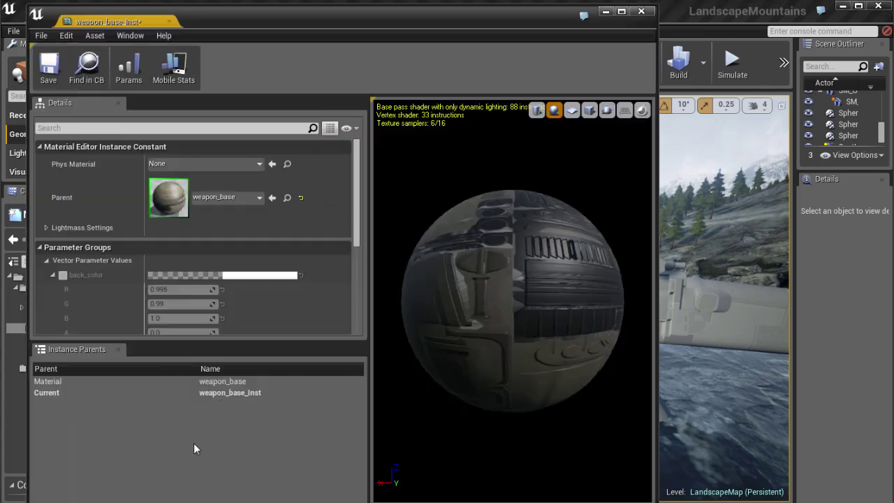
{"action": "scroll", "coordinate": [167, 283], "scroll_direction": "down", "scroll_amount": 6}
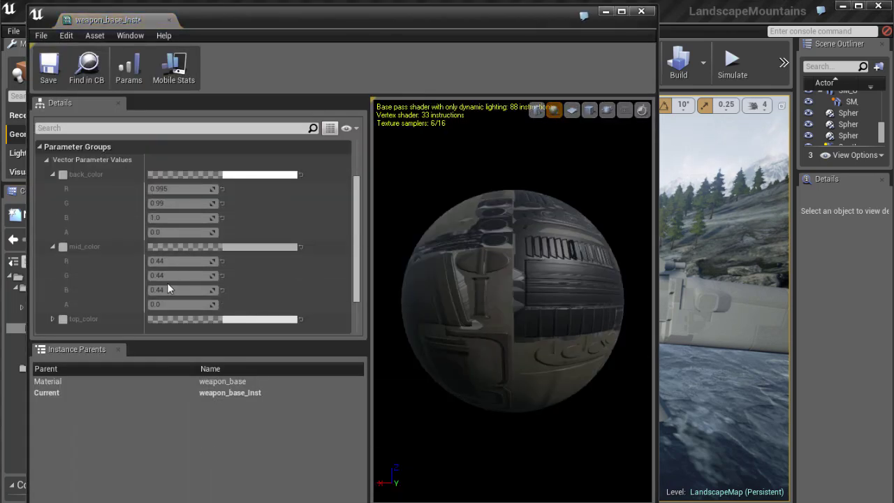
{"action": "scroll", "coordinate": [321, 233], "scroll_direction": "up", "scroll_amount": 1}
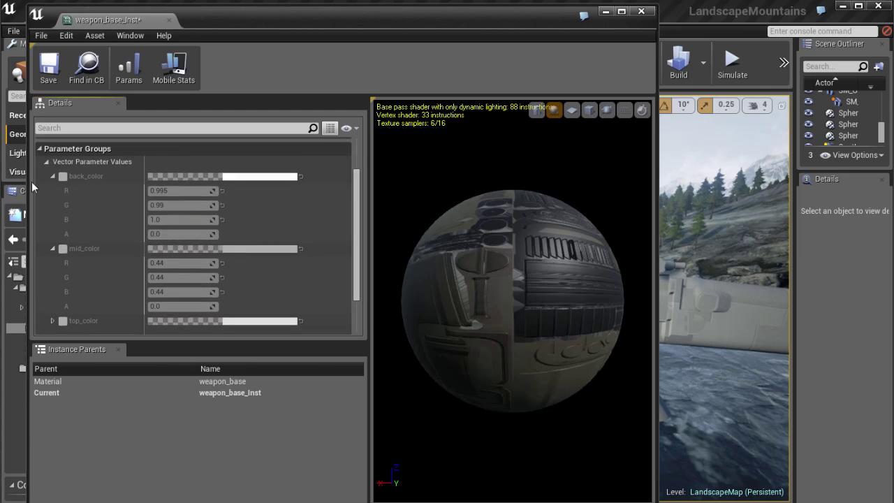
{"action": "left_click", "coordinate": [63, 176]}
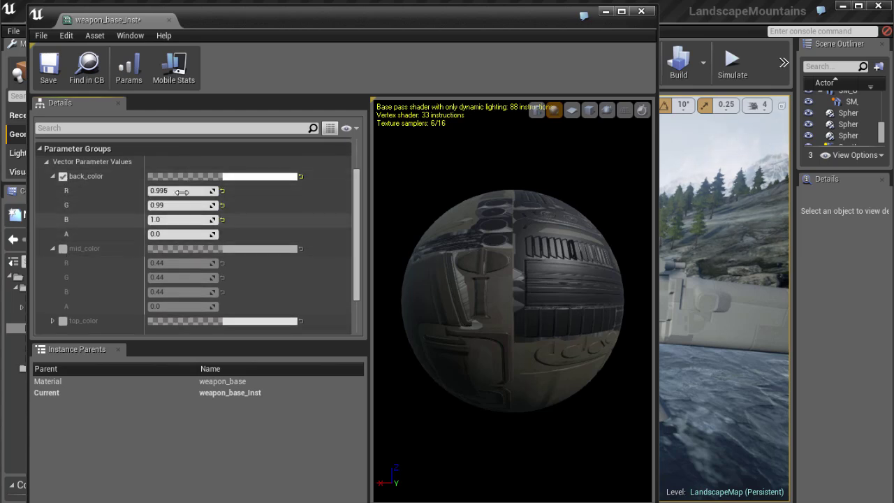
{"action": "left_click_drag", "start_coordinate": [411, 247], "coordinate": [333, 302]}
{"action": "left_click", "coordinate": [63, 176]}
{"action": "left_click", "coordinate": [63, 248]}
Enable the top_color override, set it to a muted red, and inspect the instance preview
{"action": "scroll", "coordinate": [441, 276], "scroll_direction": "up", "scroll_amount": 5}
{"action": "scroll", "coordinate": [441, 276], "scroll_direction": "down", "scroll_amount": 7}
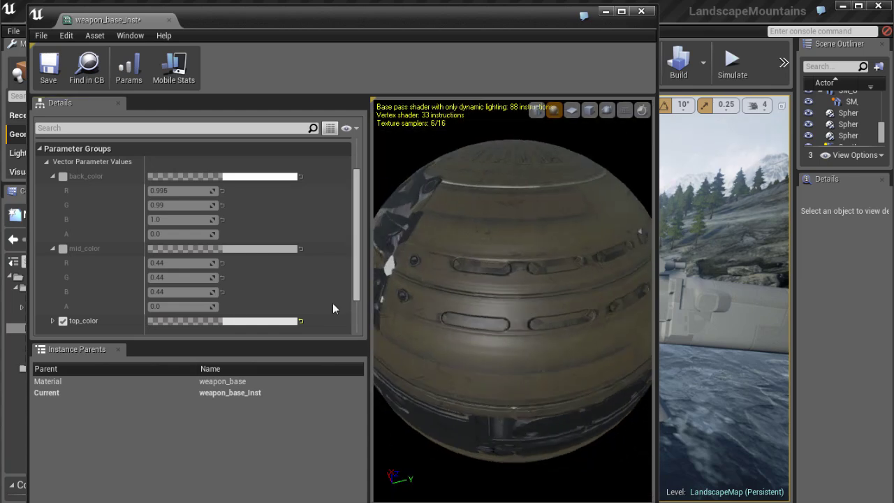
{"action": "left_click", "coordinate": [256, 322]}
{"action": "left_click_drag", "start_coordinate": [369, 418], "coordinate": [372, 431]}
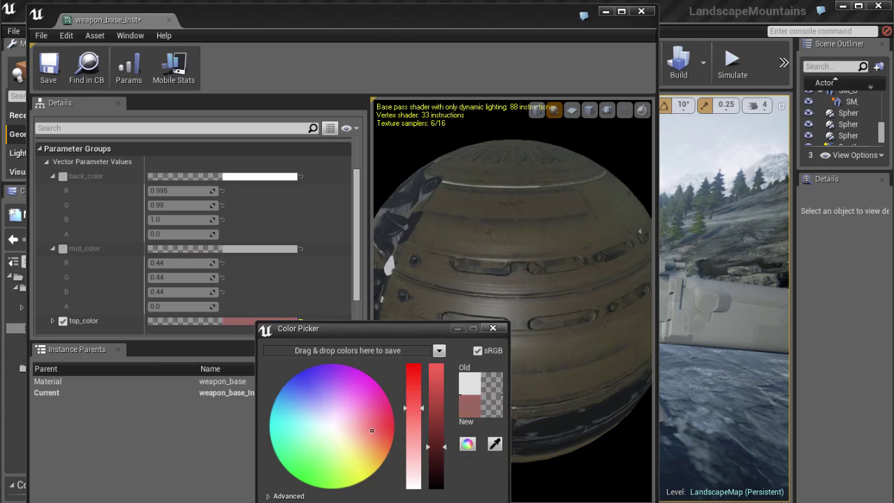
{"action": "left_click", "coordinate": [494, 328]}
{"action": "scroll", "coordinate": [488, 337], "scroll_direction": "down", "scroll_amount": 3}
{"action": "scroll", "coordinate": [489, 334], "scroll_direction": "up", "scroll_amount": 4}
{"action": "left_click_drag", "start_coordinate": [480, 331], "coordinate": [469, 327]}
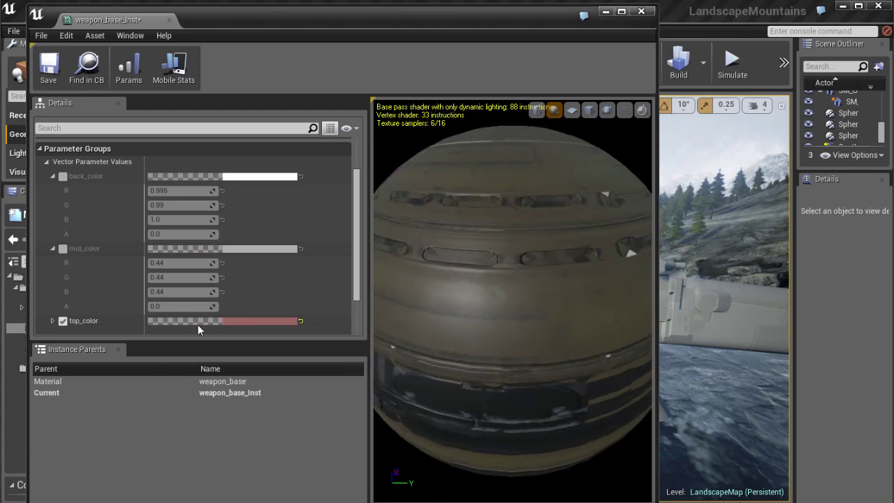
Change the top_color override to light pink with R 0.877168, G 0.4991 and B 0.492161
{"action": "scroll", "coordinate": [220, 305], "scroll_direction": "down", "scroll_amount": 1}
{"action": "left_click", "coordinate": [51, 300]}
{"action": "scroll", "coordinate": [84, 298], "scroll_direction": "down", "scroll_amount": 3}
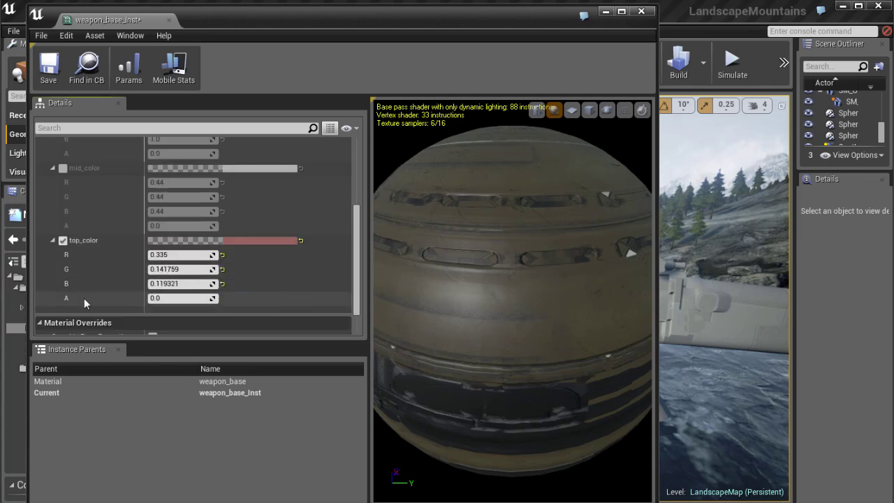
{"action": "left_click_drag", "start_coordinate": [475, 297], "coordinate": [326, 246]}
{"action": "left_click", "coordinate": [280, 240]}
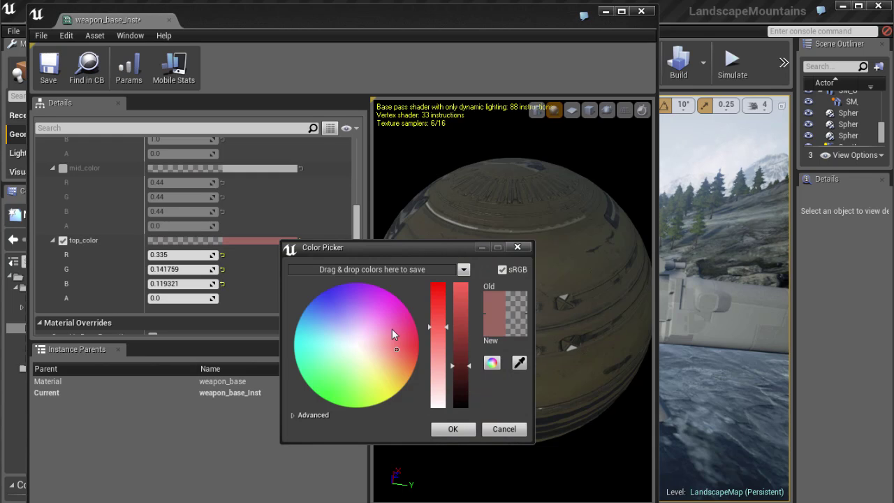
{"action": "left_click", "coordinate": [450, 431]}
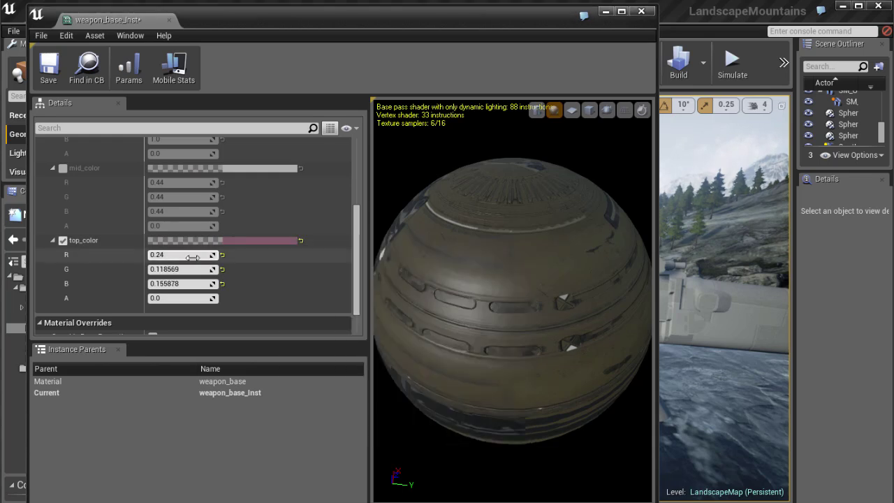
{"action": "left_click_drag", "start_coordinate": [254, 257], "coordinate": [206, 283]}
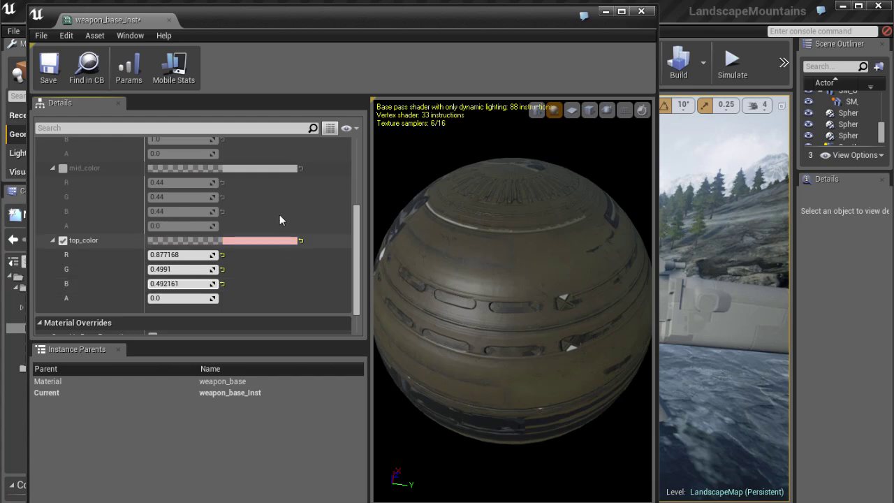
Enable the mid_color override, set it to dark red with R 0.2, G 0.065464 and B 0.076938, and inspect the preview
{"action": "scroll", "coordinate": [173, 254], "scroll_direction": "up", "scroll_amount": 3}
{"action": "left_click", "coordinate": [63, 228]}
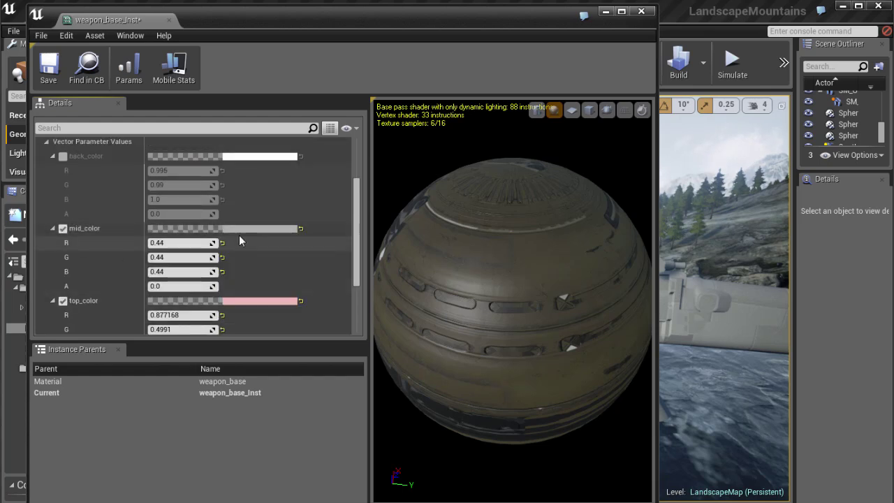
{"action": "left_click", "coordinate": [259, 230]}
{"action": "left_click", "coordinate": [378, 334]}
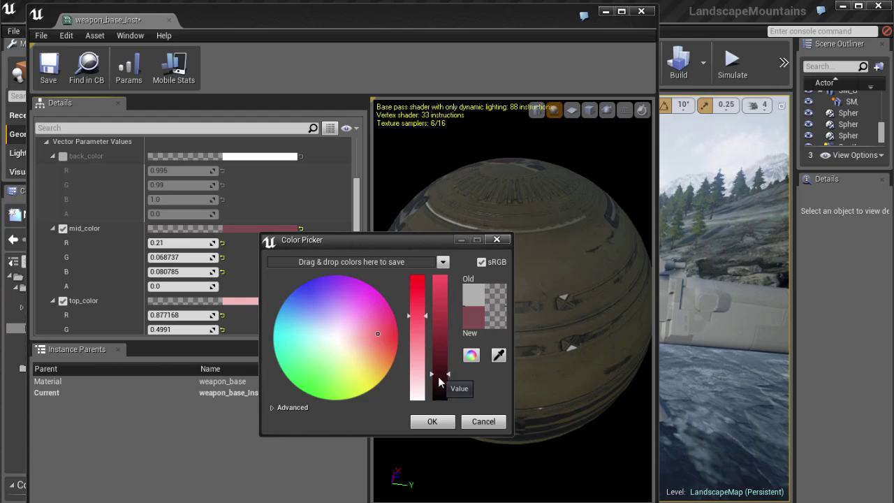
{"action": "left_click", "coordinate": [432, 421]}
{"action": "left_click_drag", "start_coordinate": [505, 326], "coordinate": [307, 245]}
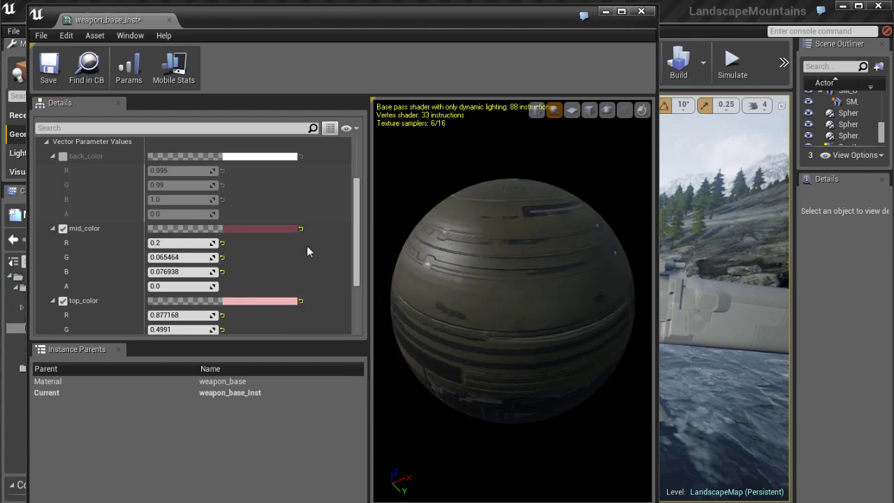
{"action": "scroll", "coordinate": [144, 210], "scroll_direction": "up", "scroll_amount": 3}
{"action": "scroll", "coordinate": [144, 211], "scroll_direction": "up", "scroll_amount": 3}
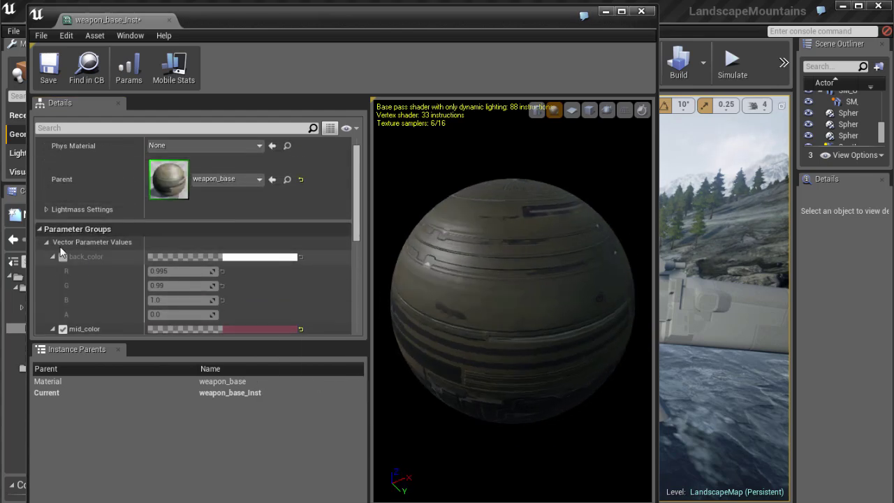
Close weapon_base_Inst, open the weapon_base material, and select the mid_color vector parameter node in its graph
{"action": "scroll", "coordinate": [61, 245], "scroll_direction": "up", "scroll_amount": 1}
{"action": "scroll", "coordinate": [61, 238], "scroll_direction": "down", "scroll_amount": 10}
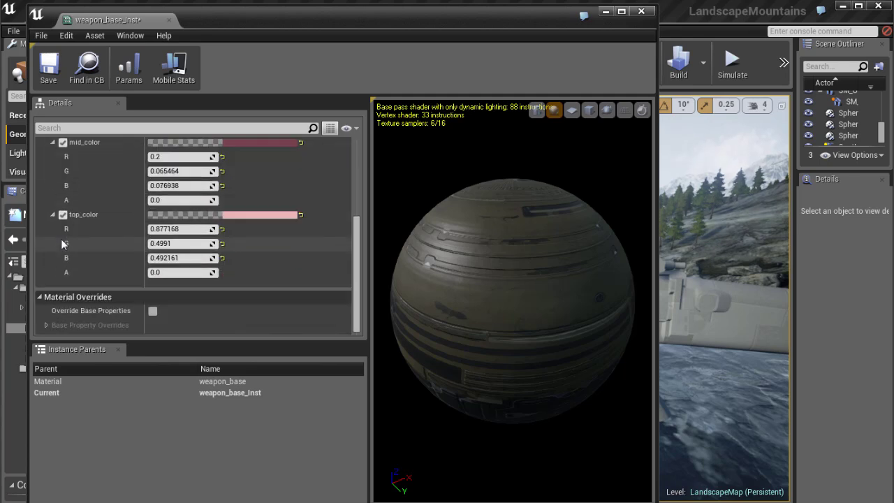
{"action": "left_click", "coordinate": [642, 13]}
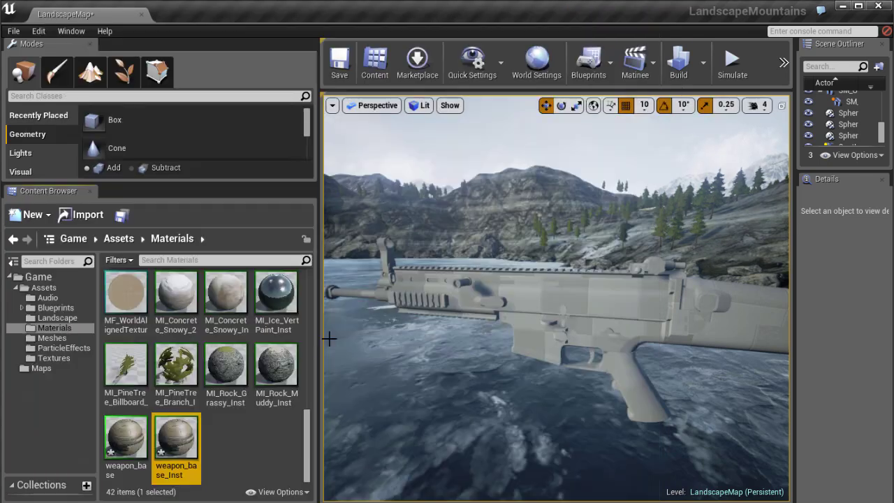
{"action": "double_click", "coordinate": [126, 437]}
{"action": "scroll", "coordinate": [350, 302], "scroll_direction": "down", "scroll_amount": 4}
{"action": "scroll", "coordinate": [370, 292], "scroll_direction": "down", "scroll_amount": 1}
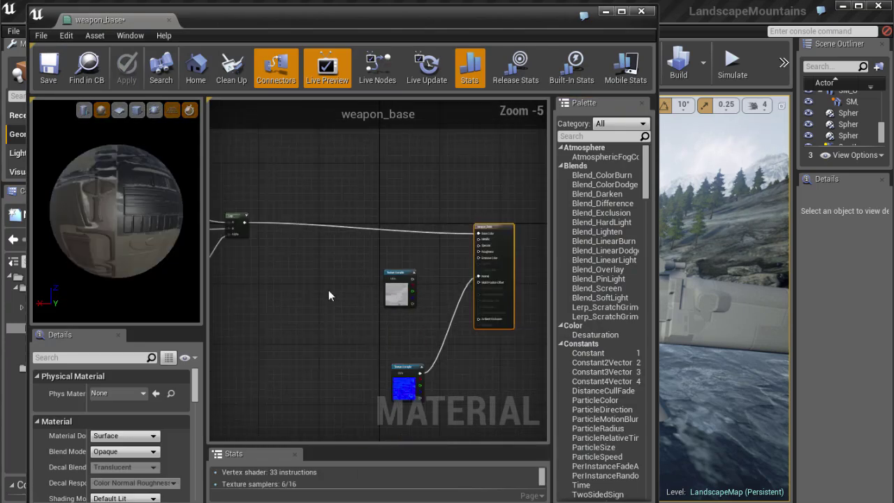
{"action": "scroll", "coordinate": [348, 288], "scroll_direction": "up", "scroll_amount": 3}
{"action": "scroll", "coordinate": [326, 301], "scroll_direction": "down", "scroll_amount": 2}
{"action": "right_click_drag", "start_coordinate": [292, 316], "coordinate": [538, 325]}
{"action": "right_click_drag", "start_coordinate": [330, 340], "coordinate": [444, 304]}
{"action": "scroll", "coordinate": [305, 298], "scroll_direction": "down", "scroll_amount": 2}
{"action": "right_click_drag", "start_coordinate": [298, 294], "coordinate": [467, 314]}
{"action": "scroll", "coordinate": [472, 316], "scroll_direction": "up", "scroll_amount": 3}
{"action": "scroll", "coordinate": [297, 320], "scroll_direction": "down", "scroll_amount": 1}
{"action": "right_click_drag", "start_coordinate": [298, 279], "coordinate": [415, 369]}
{"action": "right_click_drag", "start_coordinate": [253, 304], "coordinate": [237, 175]}
{"action": "left_click", "coordinate": [311, 329]}
Raise the mid_color parameter's default colour to white and close the weapon_base material
{"action": "left_click", "coordinate": [158, 419]}
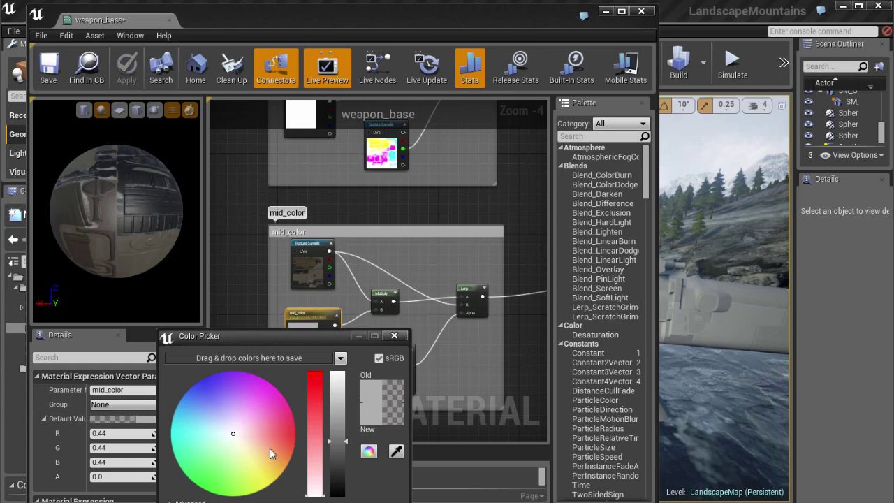
{"action": "mouse_move", "coordinate": [230, 427]}
{"action": "left_mouse_down"}
{"action": "mouse_move", "coordinate": [267, 430]}
{"action": "mouse_move", "coordinate": [314, 481]}
{"action": "left_mouse_up"}
{"action": "left_click", "coordinate": [315, 502]}
{"action": "right_click_drag", "start_coordinate": [259, 351], "coordinate": [233, 357]}
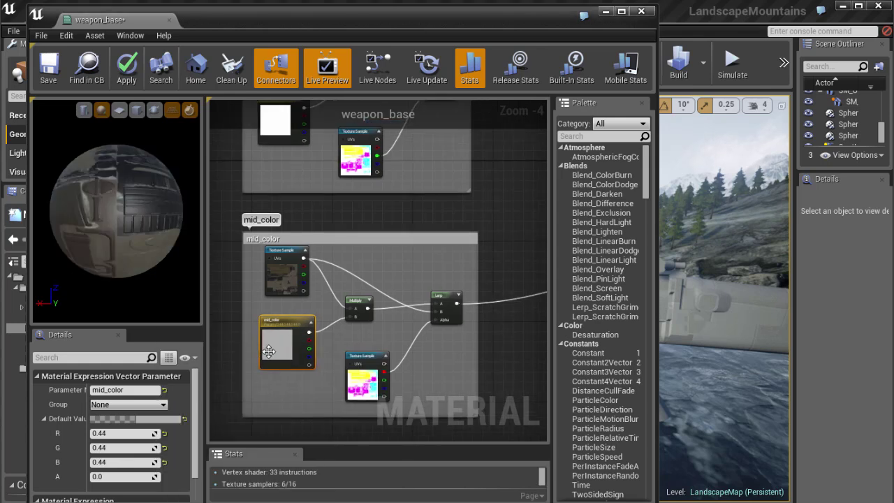
{"action": "left_click", "coordinate": [149, 421]}
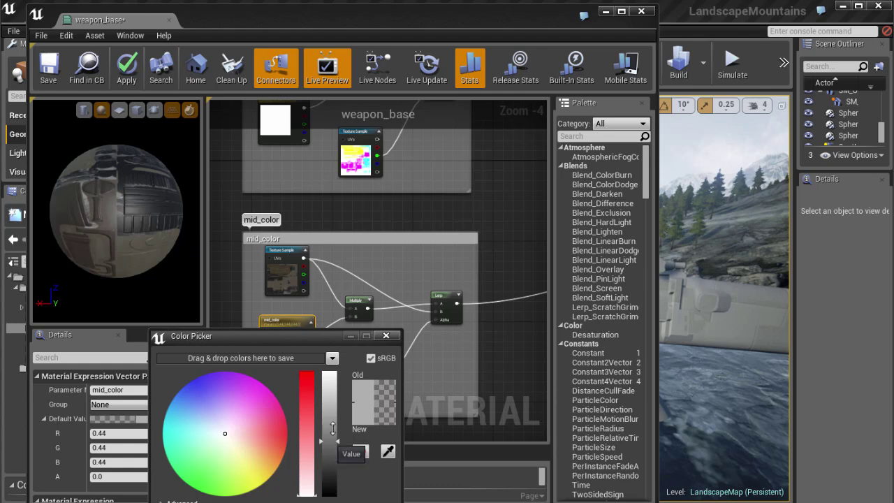
{"action": "left_click_drag", "start_coordinate": [333, 428], "coordinate": [332, 371]}
{"action": "left_click", "coordinate": [314, 502]}
{"action": "right_click_drag", "start_coordinate": [405, 238], "coordinate": [370, 241]}
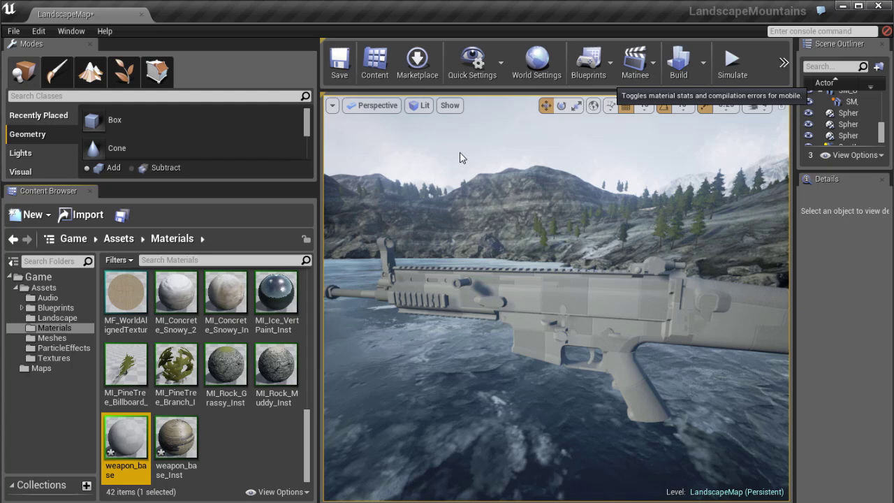
{"action": "left_click", "coordinate": [641, 12]}
Check weapon_base_Inst in its editor, close it, and inspect the rifle's recoloured parts in the level viewport
{"action": "double_click", "coordinate": [176, 436]}
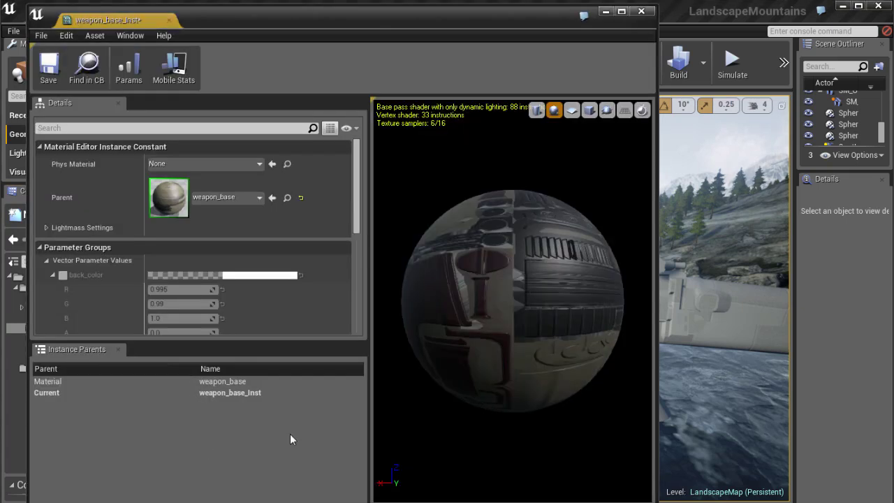
{"action": "left_click", "coordinate": [640, 12]}
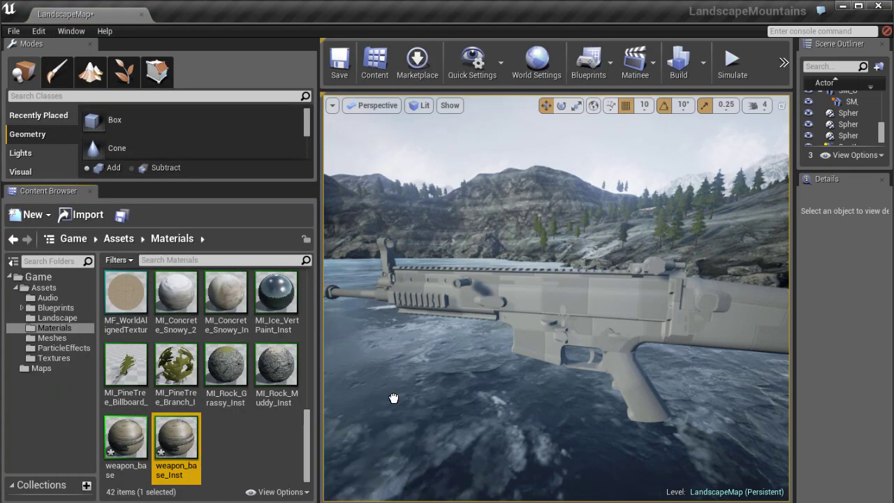
{"action": "left_click_drag", "start_coordinate": [394, 398], "coordinate": [584, 324]}
{"action": "scroll", "coordinate": [580, 337], "scroll_direction": "up", "scroll_amount": 6}
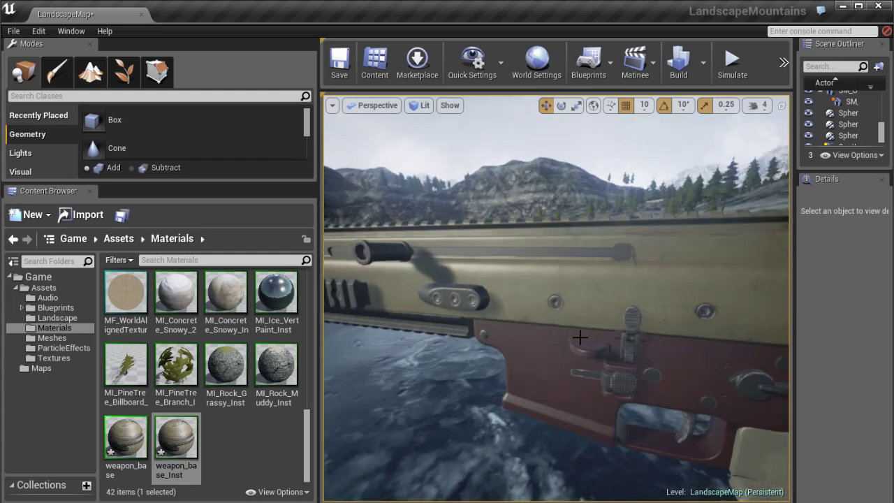
{"action": "scroll", "coordinate": [580, 338], "scroll_direction": "down", "scroll_amount": 5}
{"action": "right_click_drag", "start_coordinate": [579, 345], "coordinate": [538, 340]}
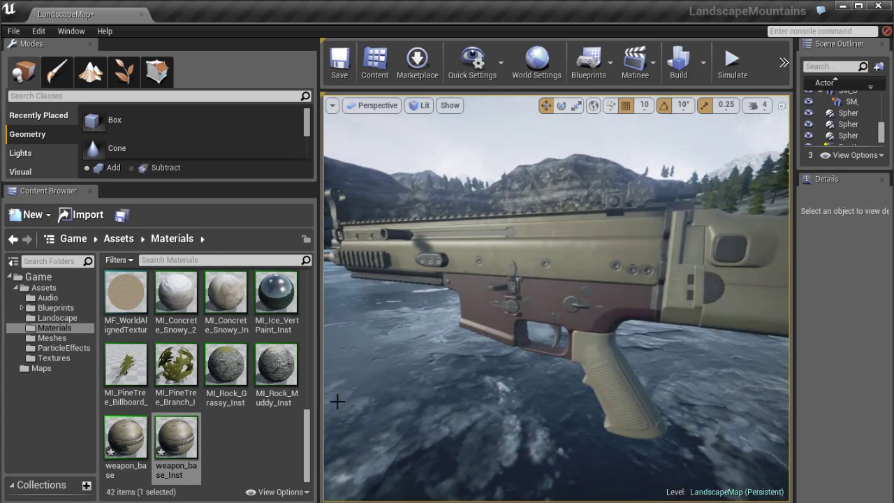
Reopen weapon_base_Inst, change the mid_color override to bluish grey with R 0.154657, G 0.168695 and B 0.2, and inspect the preview
{"action": "double_click", "coordinate": [178, 436]}
{"action": "left_click_drag", "start_coordinate": [480, 330], "coordinate": [489, 245]}
{"action": "scroll", "coordinate": [478, 299], "scroll_direction": "up", "scroll_amount": 2}
{"action": "scroll", "coordinate": [264, 284], "scroll_direction": "down", "scroll_amount": 6}
{"action": "scroll", "coordinate": [264, 280], "scroll_direction": "up", "scroll_amount": 1}
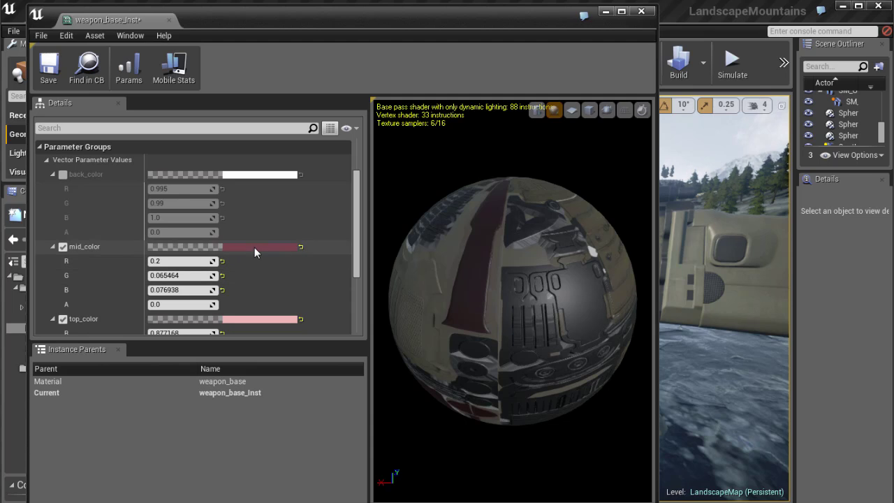
{"action": "left_click", "coordinate": [254, 248]}
{"action": "mouse_move", "coordinate": [343, 354]}
{"action": "left_mouse_down"}
{"action": "mouse_move", "coordinate": [309, 348]}
{"action": "mouse_move", "coordinate": [326, 329]}
{"action": "mouse_move", "coordinate": [321, 343]}
{"action": "left_mouse_up"}
{"action": "left_click", "coordinate": [428, 438]}
{"action": "left_click_drag", "start_coordinate": [495, 353], "coordinate": [545, 286]}
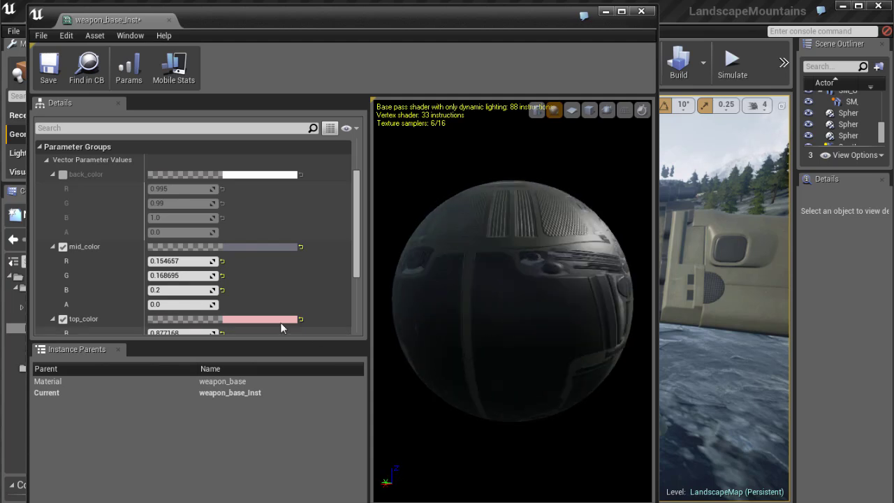
Set the mid_color override to white with R, G and B at 1.0, and inspect the preview sphere
{"action": "left_click", "coordinate": [256, 248]}
{"action": "mouse_move", "coordinate": [420, 392]}
{"action": "left_mouse_down"}
{"action": "mouse_move", "coordinate": [422, 417]}
{"action": "mouse_move", "coordinate": [437, 292]}
{"action": "left_mouse_up"}
{"action": "left_click", "coordinate": [429, 437]}
{"action": "left_click_drag", "start_coordinate": [505, 383], "coordinate": [394, 211]}
Change the top_color override to R 0.495, G 0.298138, B 0.294525 and A 0.690265, and close weapon_base_Inst
{"action": "scroll", "coordinate": [84, 202], "scroll_direction": "down", "scroll_amount": 1}
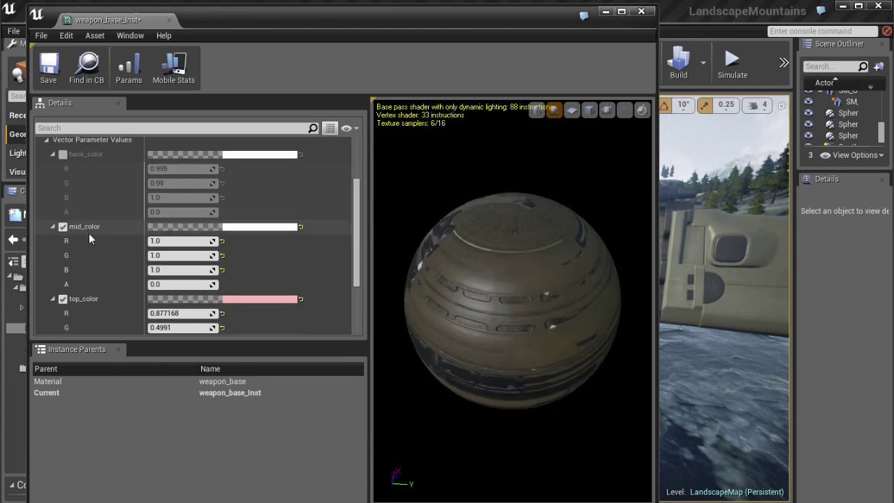
{"action": "left_click", "coordinate": [258, 300]}
{"action": "left_click_drag", "start_coordinate": [405, 416], "coordinate": [403, 462]}
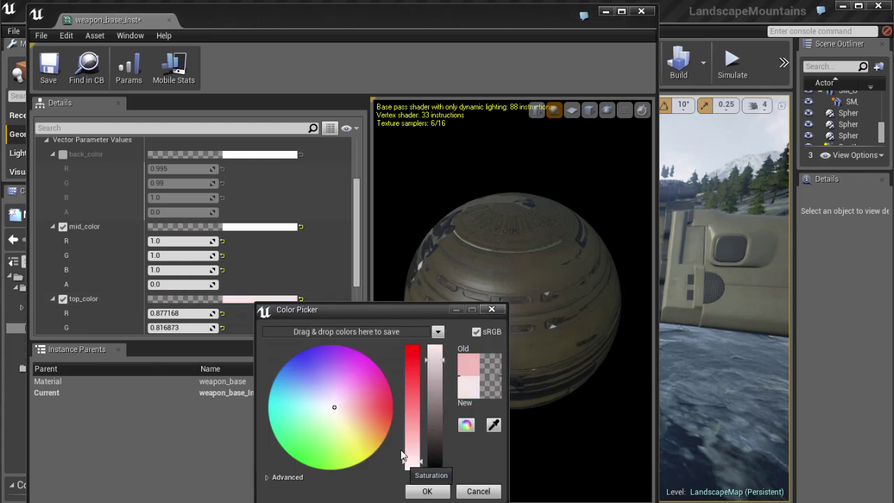
{"action": "left_click_drag", "start_coordinate": [433, 392], "coordinate": [433, 352]}
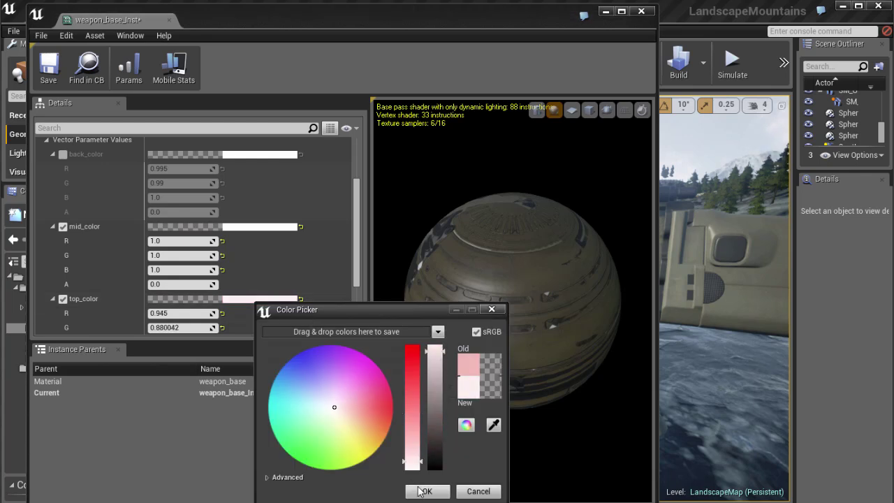
{"action": "left_click", "coordinate": [416, 422]}
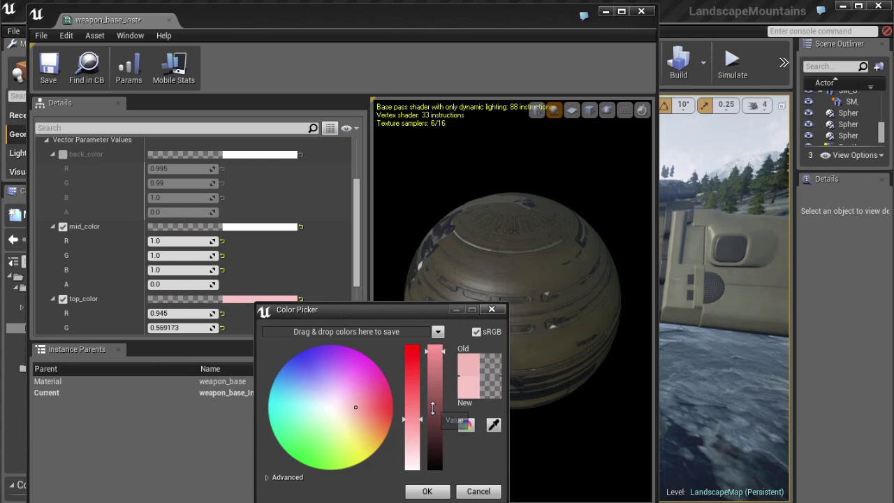
{"action": "left_click", "coordinate": [423, 491]}
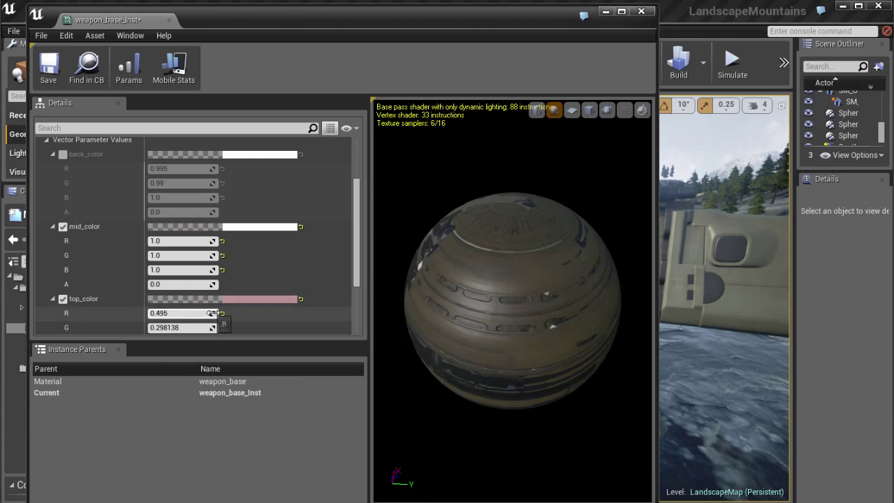
{"action": "scroll", "coordinate": [231, 313], "scroll_direction": "down", "scroll_amount": 3}
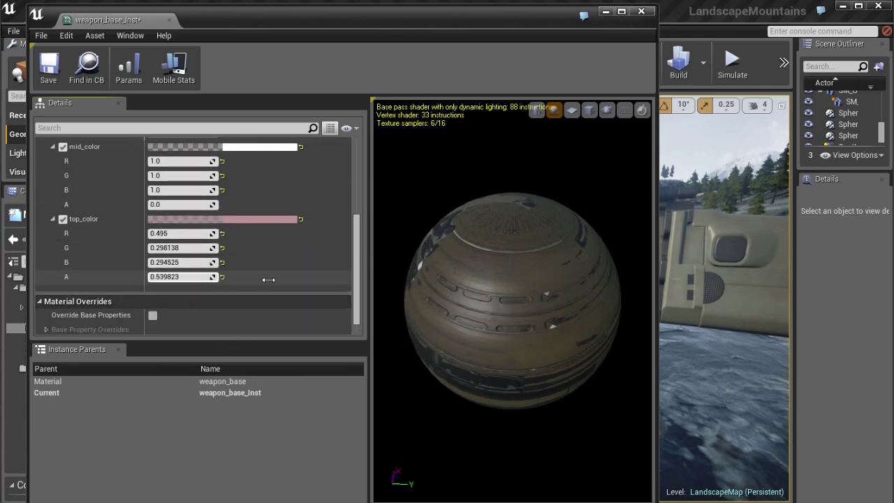
{"action": "left_click_drag", "start_coordinate": [268, 279], "coordinate": [514, 38]}
{"action": "left_click", "coordinate": [640, 12]}
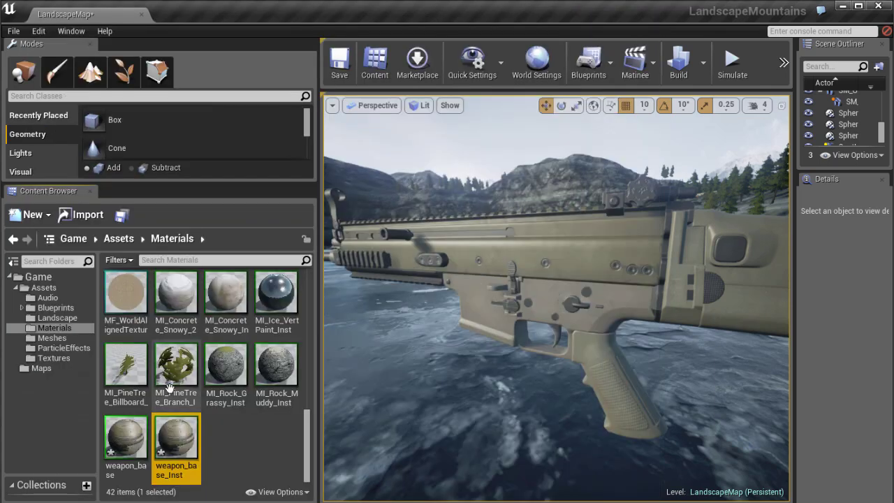
Open weapon_base, widen the editor window, and add a Multiply node beside the mask Texture Sample that feeds the final Lerp
{"action": "double_click", "coordinate": [126, 436]}
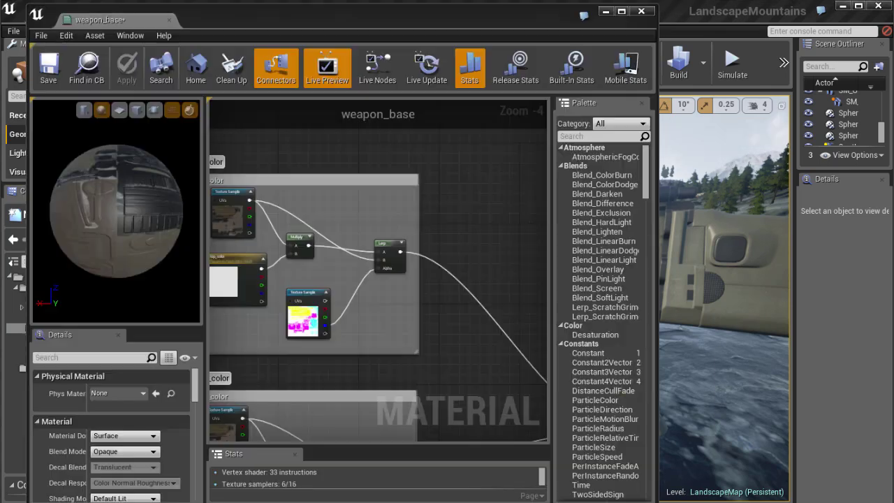
{"action": "scroll", "coordinate": [440, 286], "scroll_direction": "down", "scroll_amount": 2}
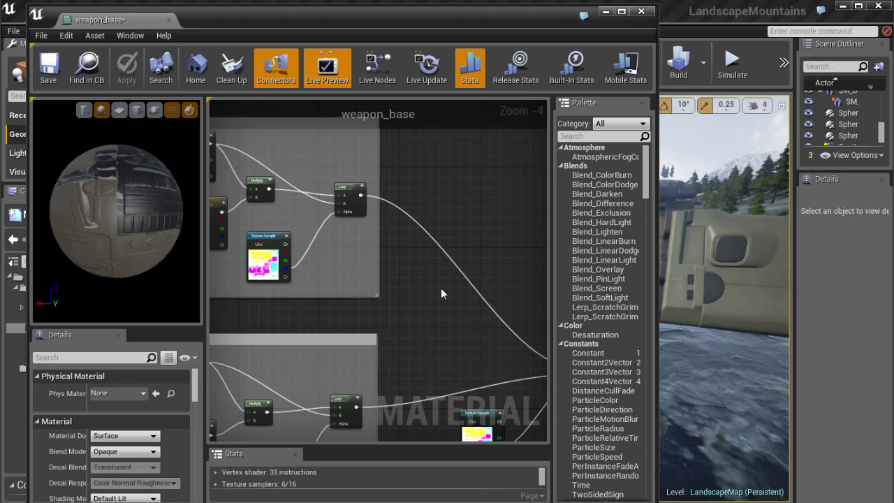
{"action": "scroll", "coordinate": [441, 288], "scroll_direction": "down", "scroll_amount": 1}
{"action": "left_click_drag", "start_coordinate": [656, 87], "coordinate": [847, 87]}
{"action": "scroll", "coordinate": [482, 178], "scroll_direction": "up", "scroll_amount": 4}
{"action": "right_click_drag", "start_coordinate": [487, 358], "coordinate": [469, 228]}
{"action": "scroll", "coordinate": [484, 310], "scroll_direction": "up", "scroll_amount": 1}
{"action": "scroll", "coordinate": [464, 301], "scroll_direction": "up", "scroll_amount": 2}
{"action": "right_click_drag", "start_coordinate": [483, 335], "coordinate": [547, 287]}
{"action": "scroll", "coordinate": [547, 292], "scroll_direction": "down", "scroll_amount": 1}
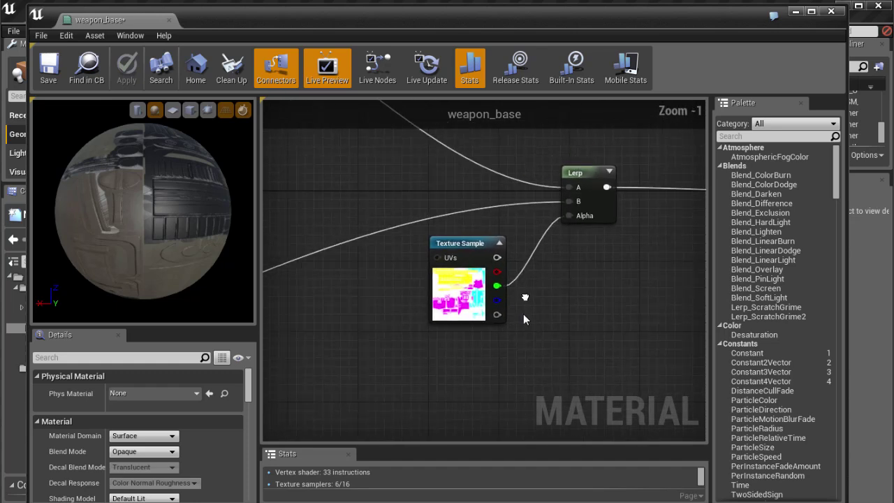
{"action": "left_click_drag", "start_coordinate": [464, 260], "coordinate": [329, 306]}
{"action": "left_click", "coordinate": [496, 328]}
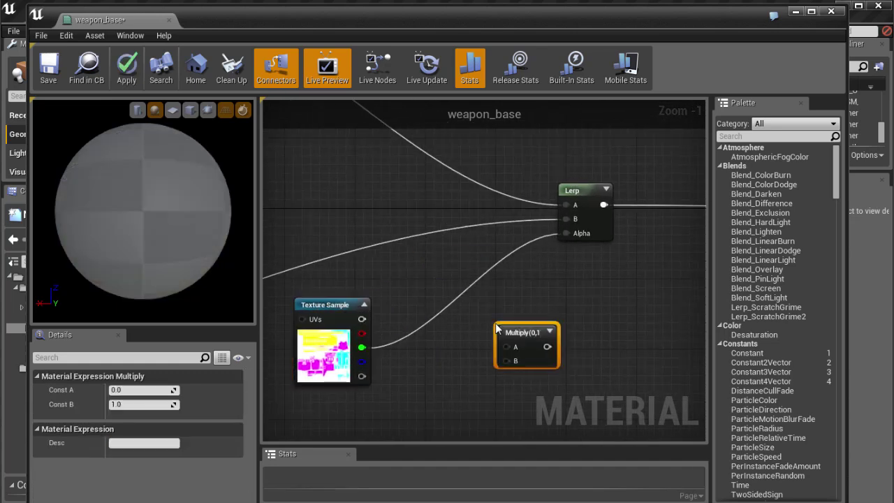
Connect the mask texture's green and blue outputs to the Multiply node's A and B inputs
{"action": "left_click_drag", "start_coordinate": [503, 329], "coordinate": [442, 283]}
{"action": "left_click_drag", "start_coordinate": [362, 362], "coordinate": [436, 317]}
{"action": "left_click_drag", "start_coordinate": [446, 286], "coordinate": [438, 304]}
{"action": "left_click_drag", "start_coordinate": [332, 308], "coordinate": [313, 299]}
{"action": "left_click_drag", "start_coordinate": [343, 339], "coordinate": [432, 319]}
{"action": "left_click_drag", "start_coordinate": [436, 304], "coordinate": [427, 313]}
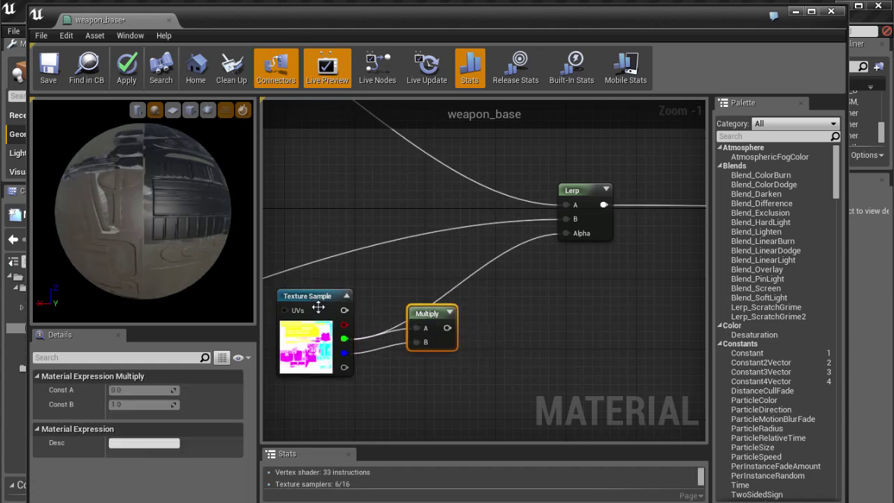
Connect the Multiply output to the final Lerp's Alpha and arrange the mask and Multiply nodes
{"action": "left_click_drag", "start_coordinate": [318, 300], "coordinate": [308, 301]}
{"action": "left_click_drag", "start_coordinate": [447, 329], "coordinate": [566, 234]}
{"action": "left_click_drag", "start_coordinate": [428, 312], "coordinate": [427, 294]}
{"action": "left_click_drag", "start_coordinate": [308, 297], "coordinate": [309, 323]}
{"action": "scroll", "coordinate": [475, 335], "scroll_direction": "down", "scroll_amount": 2}
{"action": "right_click_drag", "start_coordinate": [465, 332], "coordinate": [549, 350]}
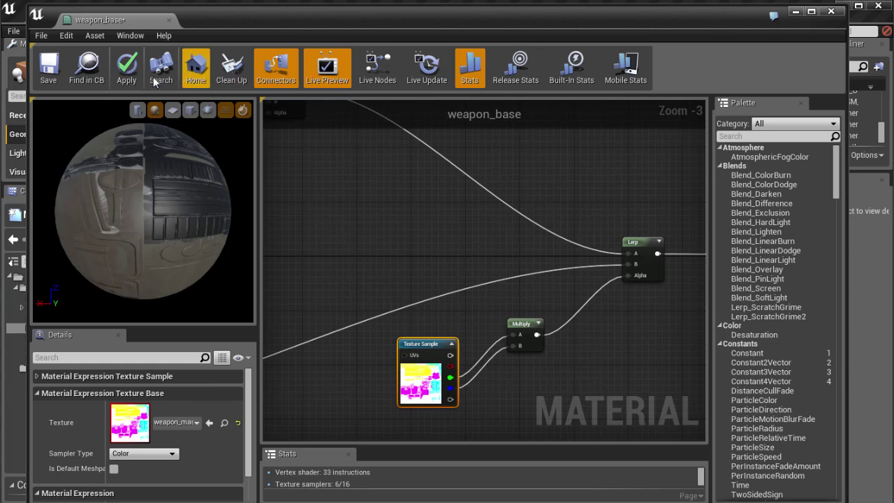
Apply and close the weapon_base material, and inspect the rifle in the level viewport
{"action": "left_click", "coordinate": [127, 66]}
{"action": "scroll", "coordinate": [419, 259], "scroll_direction": "down", "scroll_amount": 1}
{"action": "scroll", "coordinate": [415, 255], "scroll_direction": "down", "scroll_amount": 5}
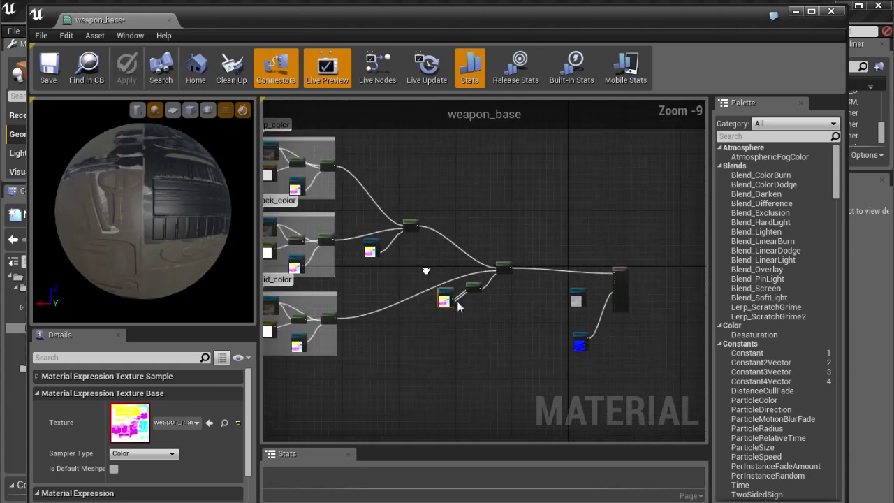
{"action": "left_click_drag", "start_coordinate": [157, 207], "coordinate": [92, 249]}
{"action": "left_click", "coordinate": [831, 12]}
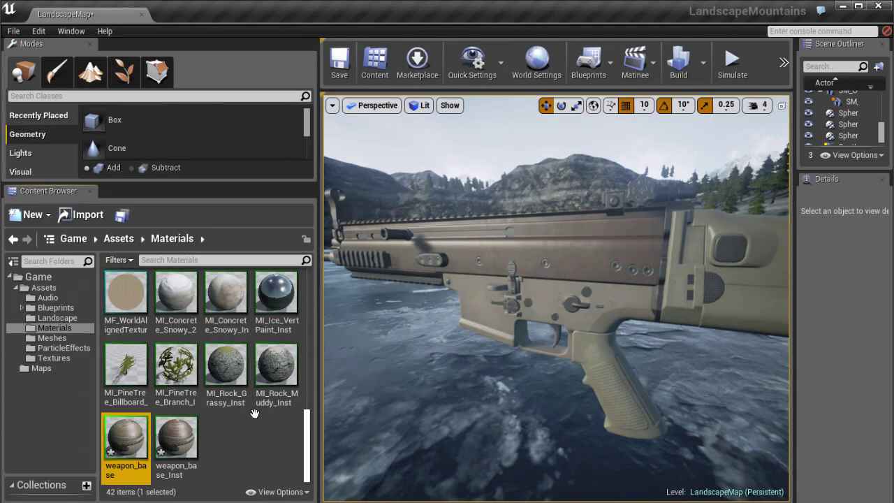
{"action": "right_click_drag", "start_coordinate": [506, 280], "coordinate": [518, 300]}
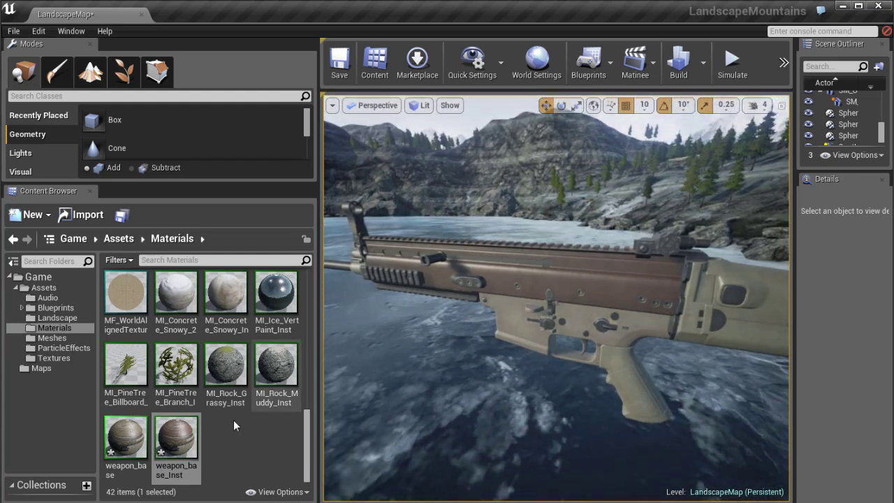
Reopen weapon_base_Inst and set the top_color override to white with R, G and B at 1.0
{"action": "double_click", "coordinate": [175, 440]}
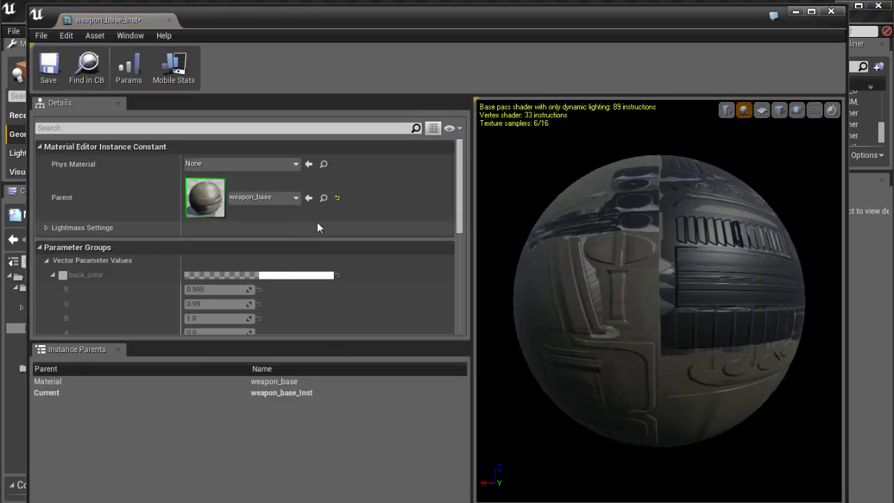
{"action": "scroll", "coordinate": [316, 227], "scroll_direction": "down", "scroll_amount": 5}
{"action": "left_click", "coordinate": [302, 259]}
{"action": "left_click", "coordinate": [249, 259]}
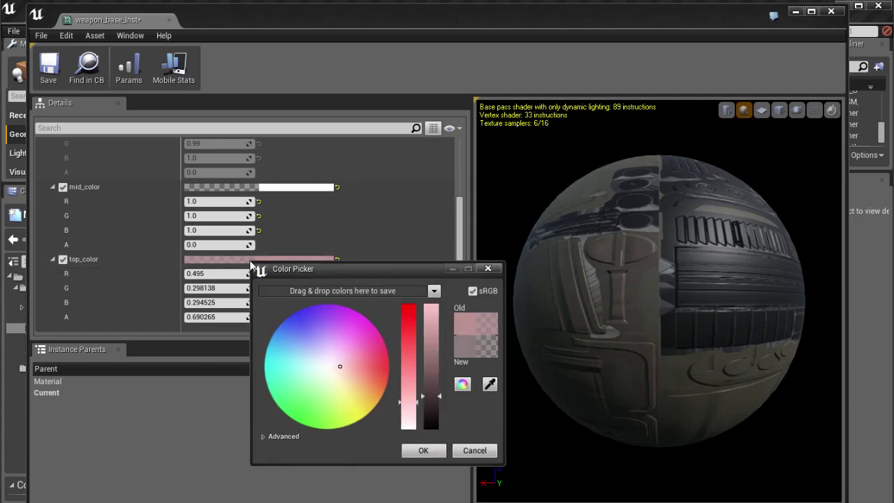
{"action": "left_click_drag", "start_coordinate": [411, 421], "coordinate": [408, 435]}
{"action": "left_click", "coordinate": [406, 446]}
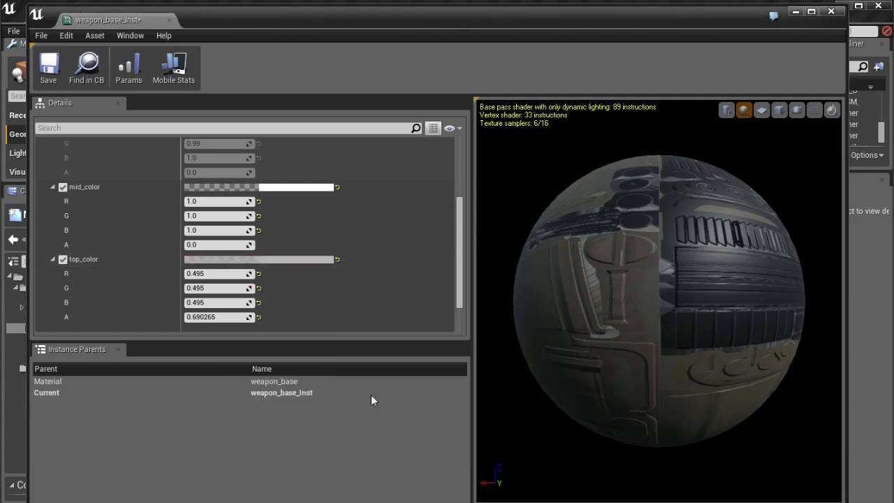
{"action": "left_click", "coordinate": [309, 259]}
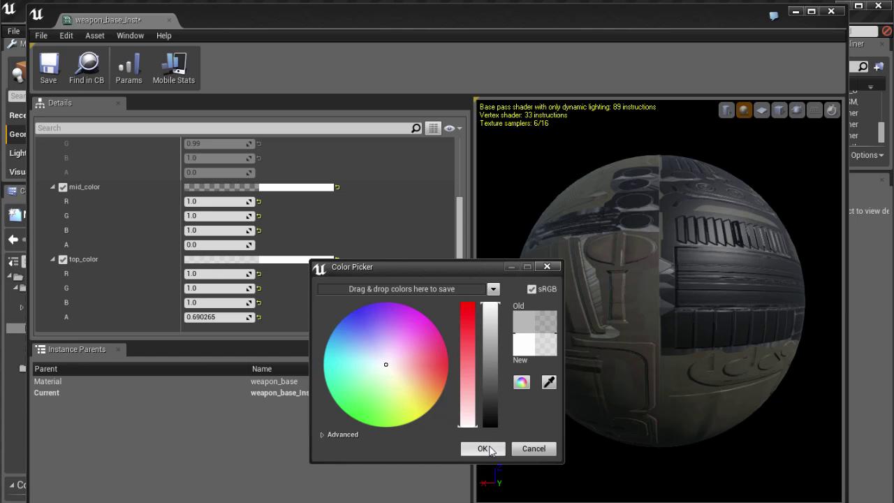
{"action": "left_click", "coordinate": [484, 449]}
Narrow the weapon_base_Inst window to uncover the rifle in the viewport, and bring the colour parameters into view
{"action": "scroll", "coordinate": [384, 200], "scroll_direction": "up", "scroll_amount": 5}
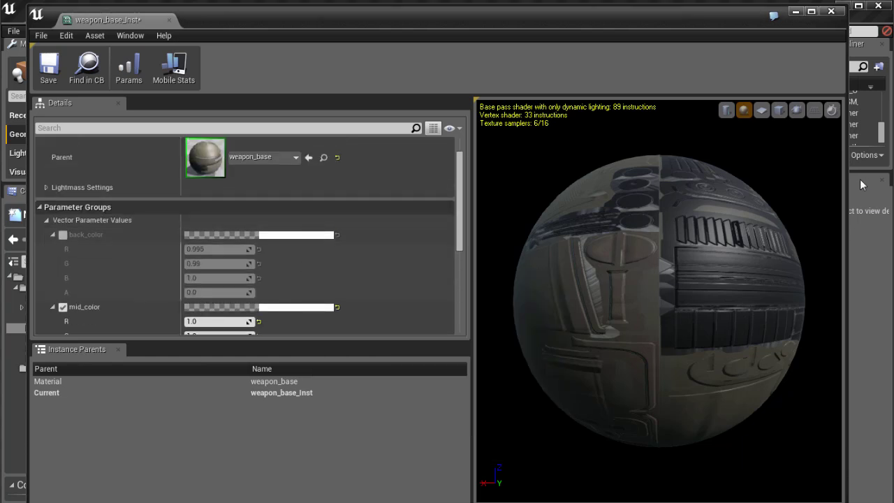
{"action": "left_click_drag", "start_coordinate": [847, 185], "coordinate": [664, 181]}
{"action": "left_click_drag", "start_coordinate": [360, 178], "coordinate": [361, 192]}
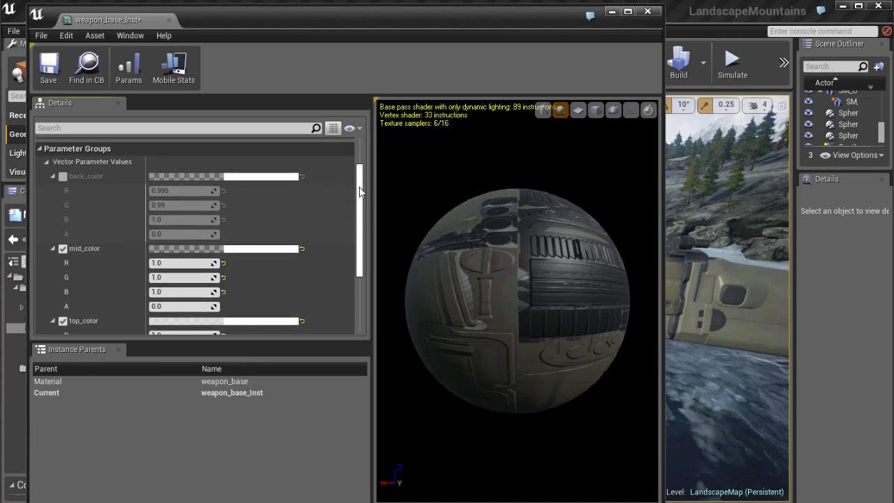
Shrink the weapon_base_Inst window further and enlarge its Details area so all three colour parameters sit beside the rifle
{"action": "left_click_drag", "start_coordinate": [653, 120], "coordinate": [342, 106]}
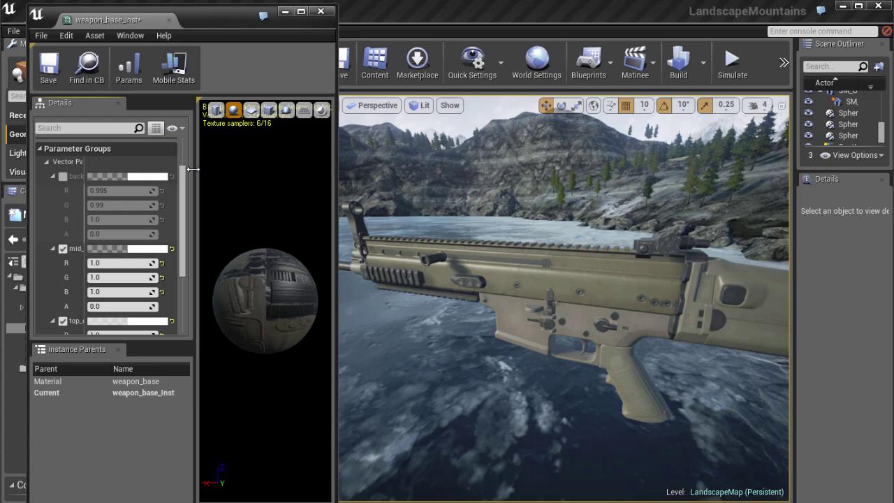
{"action": "left_click_drag", "start_coordinate": [197, 170], "coordinate": [284, 184]}
{"action": "right_click_drag", "start_coordinate": [433, 230], "coordinate": [466, 234]}
{"action": "scroll", "coordinate": [173, 340], "scroll_direction": "down", "scroll_amount": 1}
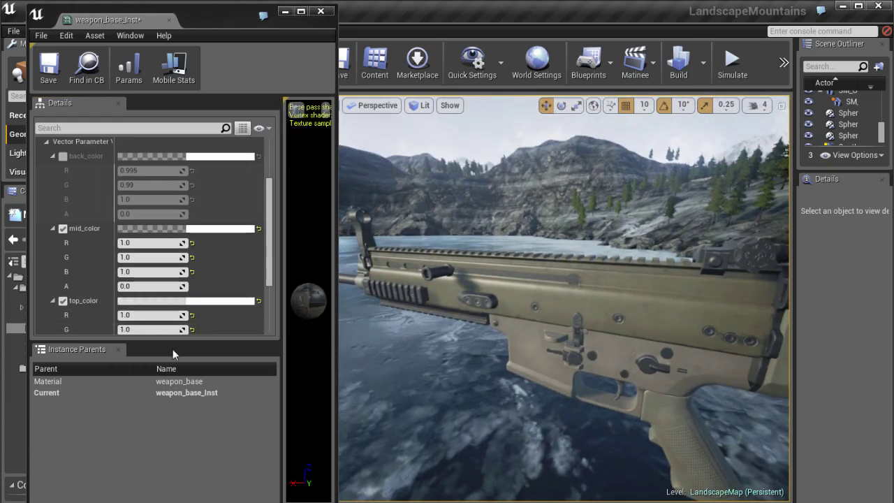
{"action": "left_click_drag", "start_coordinate": [173, 343], "coordinate": [164, 391]}
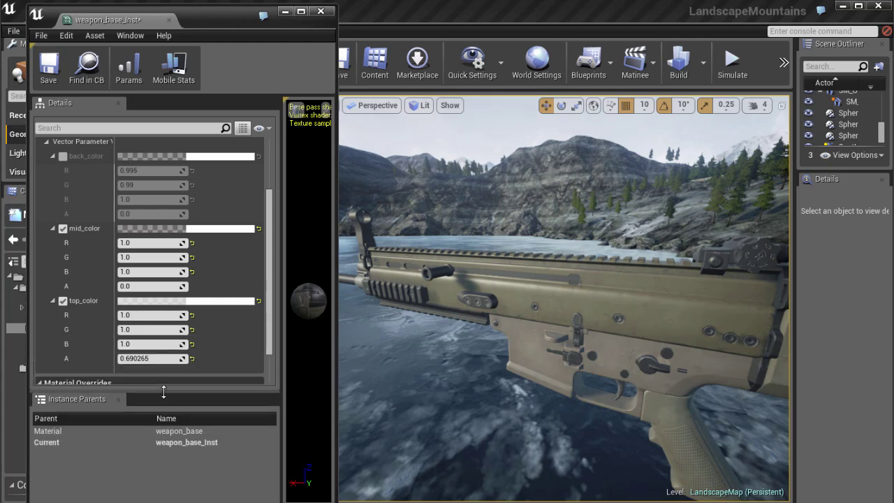
Set the top_color override to a light orange with R 1.0, G 0.792324 and B 0.550556
{"action": "left_click", "coordinate": [214, 302]}
{"action": "left_click_drag", "start_coordinate": [320, 420], "coordinate": [297, 417]}
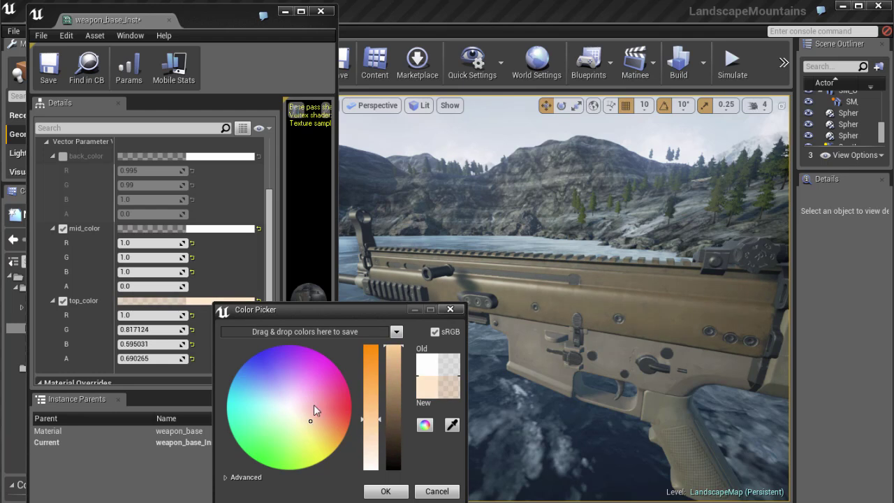
{"action": "mouse_move", "coordinate": [316, 424]}
{"action": "left_mouse_down"}
{"action": "mouse_move", "coordinate": [331, 417]}
{"action": "mouse_move", "coordinate": [258, 426]}
{"action": "mouse_move", "coordinate": [257, 375]}
{"action": "mouse_move", "coordinate": [254, 387]}
{"action": "mouse_move", "coordinate": [323, 423]}
{"action": "mouse_move", "coordinate": [306, 428]}
{"action": "left_mouse_up"}
{"action": "left_click", "coordinate": [382, 490]}
{"action": "scroll", "coordinate": [499, 359], "scroll_direction": "up", "scroll_amount": 5}
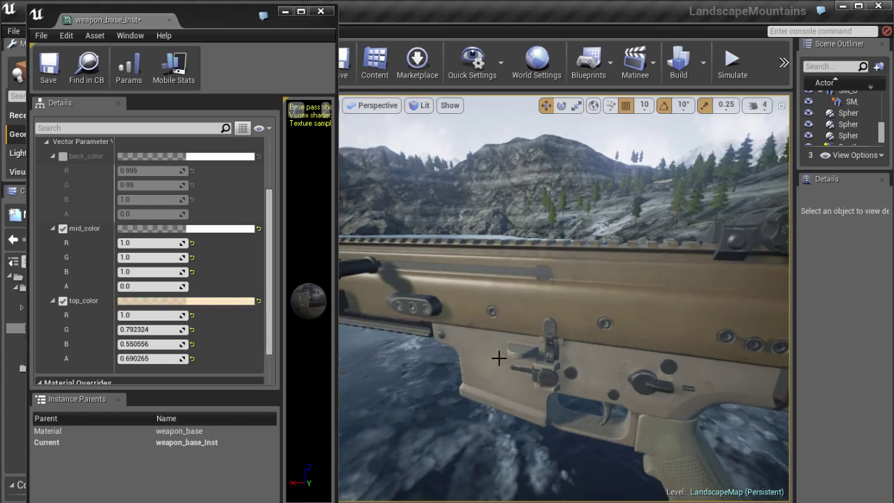
Change top_color to a blue with R 0.190803, G 0.325492 and B 1.0, and check the rifle
{"action": "mouse_move", "coordinate": [493, 355]}
{"action": "right_mouse_down"}
{"action": "mouse_move", "coordinate": [513, 362]}
{"action": "mouse_move", "coordinate": [491, 347]}
{"action": "mouse_move", "coordinate": [505, 355]}
{"action": "right_mouse_up"}
{"action": "left_click", "coordinate": [225, 300]}
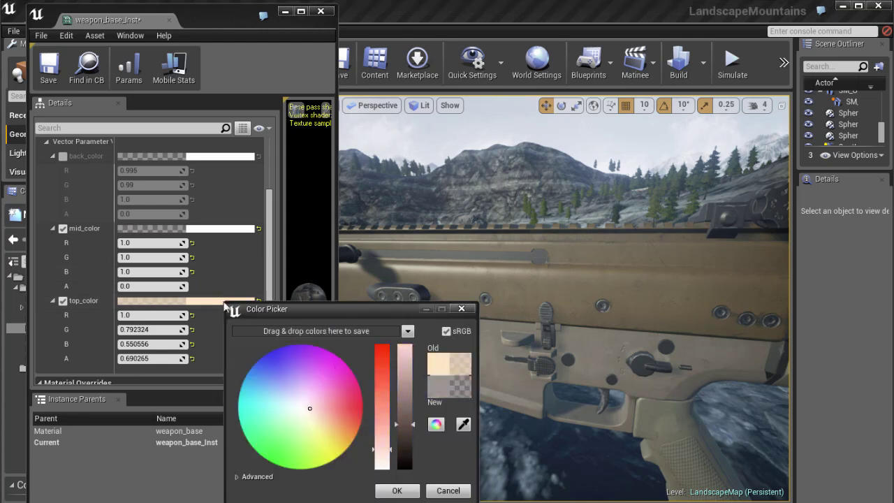
{"action": "left_click_drag", "start_coordinate": [285, 396], "coordinate": [268, 368]}
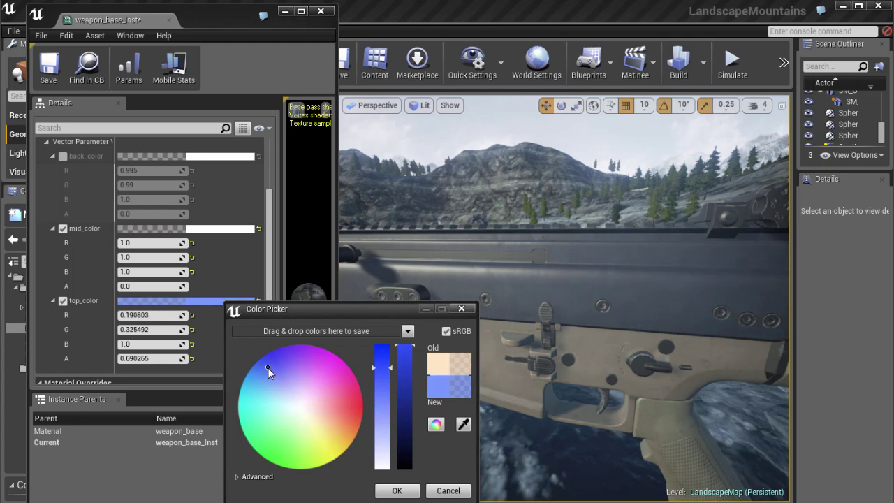
{"action": "left_click_drag", "start_coordinate": [592, 363], "coordinate": [538, 374], "text": "alt"}
{"action": "left_click", "coordinate": [400, 493]}
{"action": "mouse_move", "coordinate": [452, 373]}
{"action": "left_mouse_down", "text": "alt"}
{"action": "mouse_move", "coordinate": [541, 365]}
{"action": "mouse_move", "coordinate": [458, 359]}
{"action": "left_mouse_up", "text": "alt"}
Set mid_color to a light blue with R 0.578099, G 0.778997 and B 1.0
{"action": "left_click", "coordinate": [225, 229]}
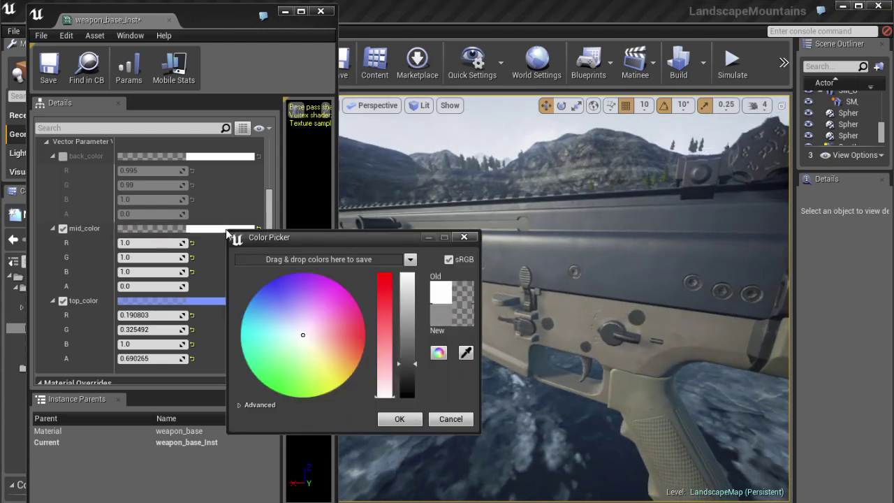
{"action": "left_click_drag", "start_coordinate": [306, 336], "coordinate": [297, 323]}
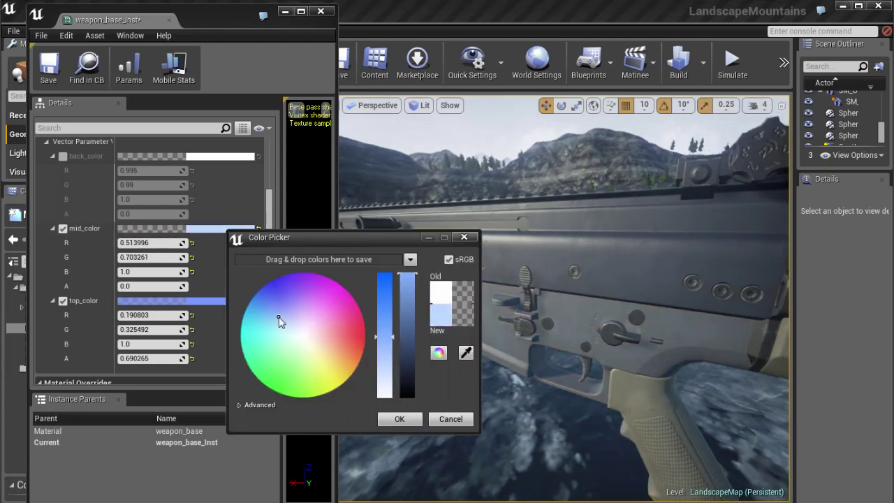
{"action": "right_click_drag", "start_coordinate": [471, 336], "coordinate": [412, 415]}
{"action": "left_click", "coordinate": [412, 415]}
{"action": "right_click_drag", "start_coordinate": [491, 386], "coordinate": [495, 381]}
Enable the back_color override, set it to R 0.596887, G 0.704418 and B 1.0, and inspect the rifle
{"action": "left_click", "coordinate": [202, 155]}
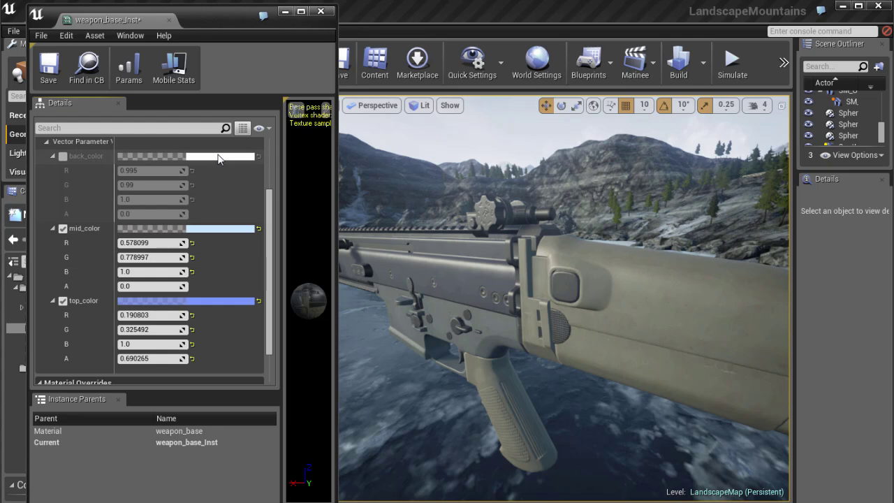
{"action": "scroll", "coordinate": [262, 212], "scroll_direction": "up", "scroll_amount": 2}
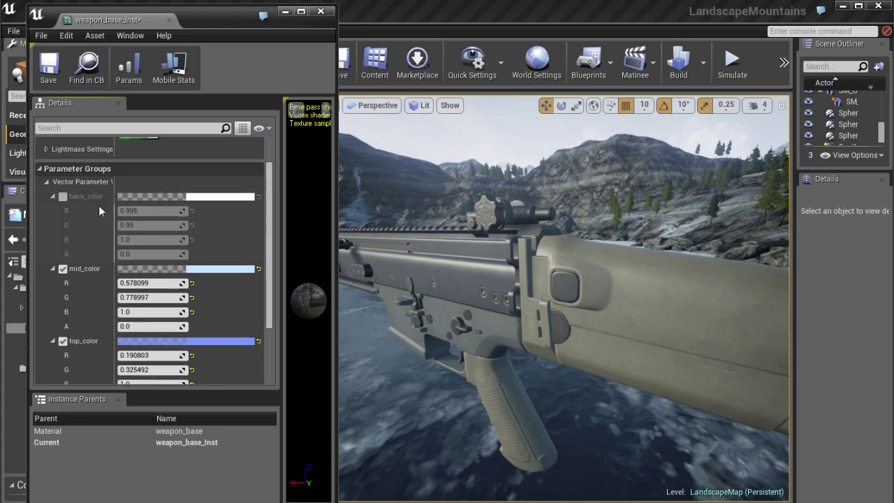
{"action": "left_click", "coordinate": [213, 199]}
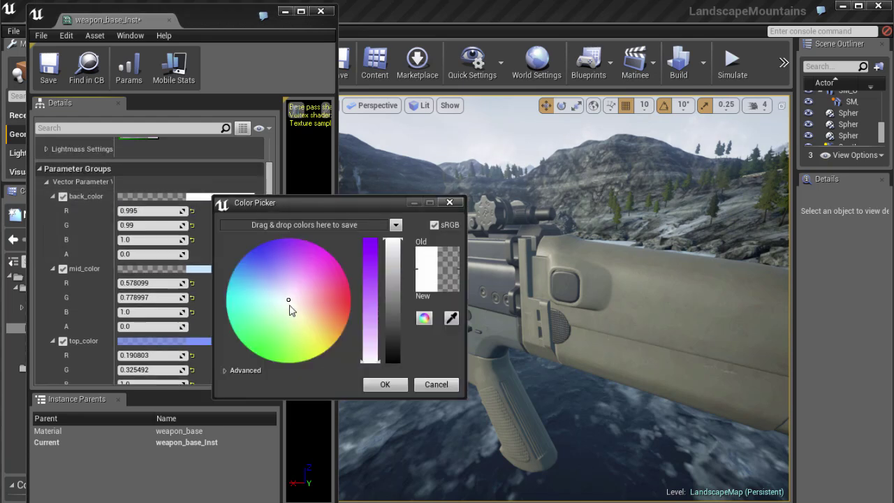
{"action": "left_click", "coordinate": [392, 390]}
{"action": "right_click_drag", "start_coordinate": [629, 359], "coordinate": [695, 368]}
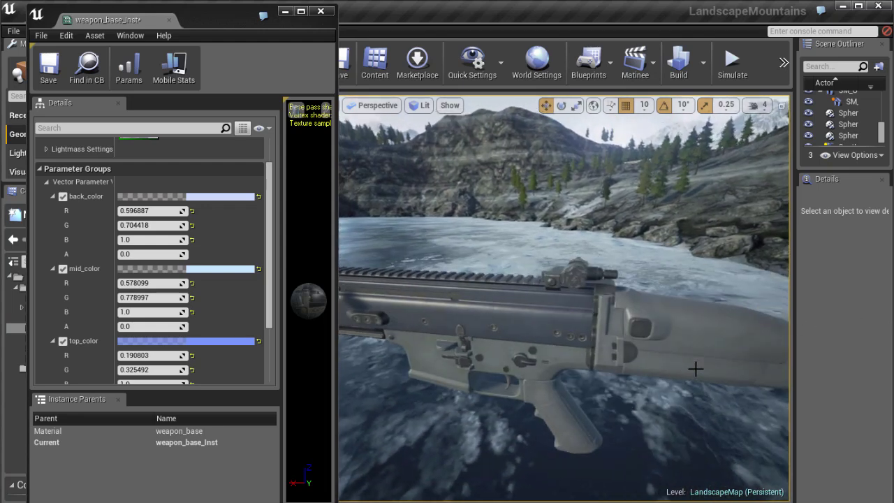
{"action": "right_click_drag", "start_coordinate": [524, 357], "coordinate": [468, 334]}
Close weapon_base_Inst, open the weapon_base material and widen its editor to show the colour groups and Lerp nodes
{"action": "left_click_drag", "start_coordinate": [336, 52], "coordinate": [711, 47]}
{"action": "left_click", "coordinate": [694, 12]}
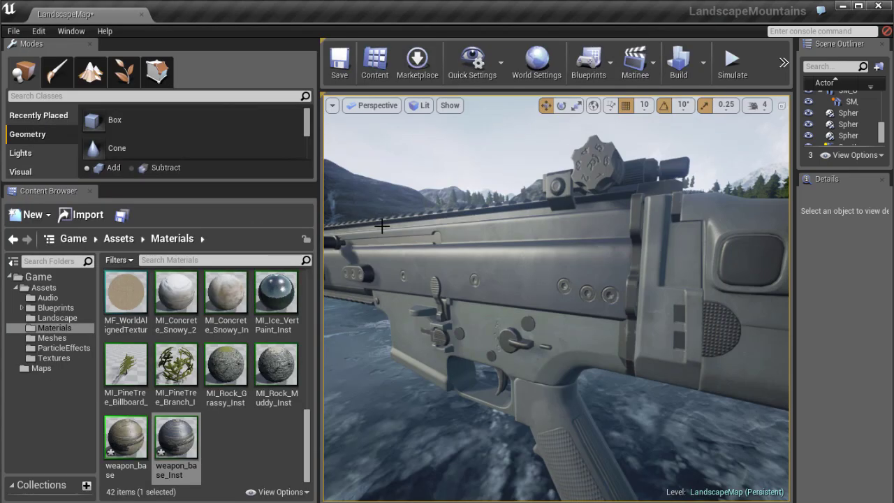
{"action": "double_click", "coordinate": [135, 439]}
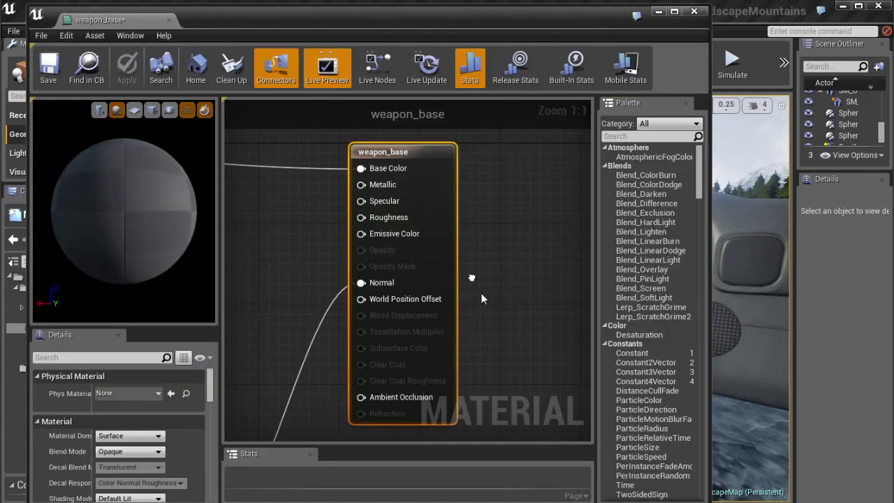
{"action": "scroll", "coordinate": [479, 296], "scroll_direction": "down", "scroll_amount": 3}
{"action": "scroll", "coordinate": [335, 287], "scroll_direction": "down", "scroll_amount": 2}
{"action": "right_click_drag", "start_coordinate": [252, 280], "coordinate": [527, 305]}
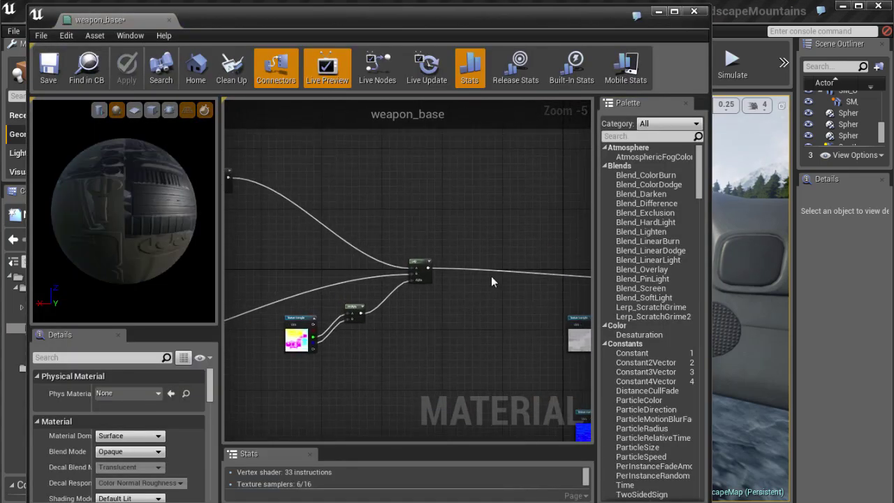
{"action": "left_click_drag", "start_coordinate": [710, 203], "coordinate": [801, 205]}
{"action": "scroll", "coordinate": [475, 250], "scroll_direction": "down", "scroll_amount": 2}
{"action": "right_click_drag", "start_coordinate": [469, 249], "coordinate": [606, 335]}
{"action": "scroll", "coordinate": [391, 232], "scroll_direction": "up", "scroll_amount": 1}
{"action": "scroll", "coordinate": [454, 246], "scroll_direction": "down", "scroll_amount": 1}
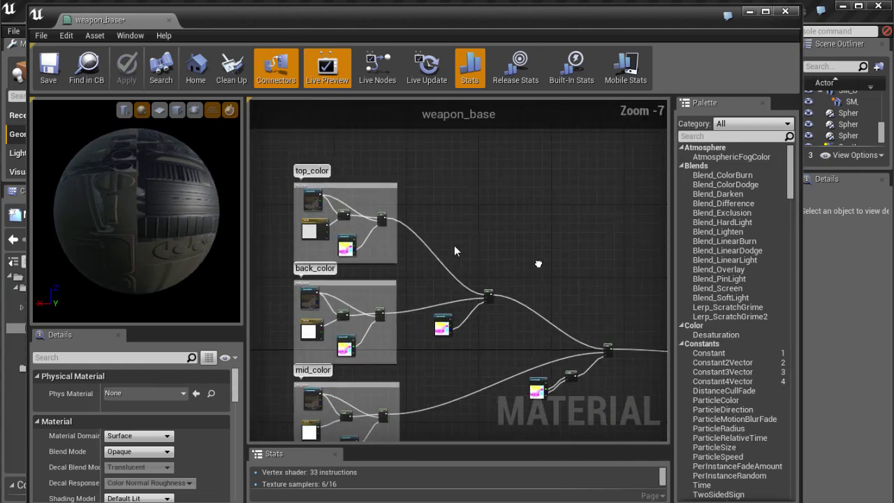
Rearrange the final Lerp, its mask texture sample and the Multiply node into a tidy layout beside the colour groups
{"action": "right_click_drag", "start_coordinate": [536, 261], "coordinate": [394, 231]}
{"action": "scroll", "coordinate": [508, 274], "scroll_direction": "up", "scroll_amount": 1}
{"action": "right_click_drag", "start_coordinate": [510, 282], "coordinate": [493, 234]}
{"action": "scroll", "coordinate": [493, 236], "scroll_direction": "up", "scroll_amount": 2}
{"action": "scroll", "coordinate": [463, 274], "scroll_direction": "up", "scroll_amount": 1}
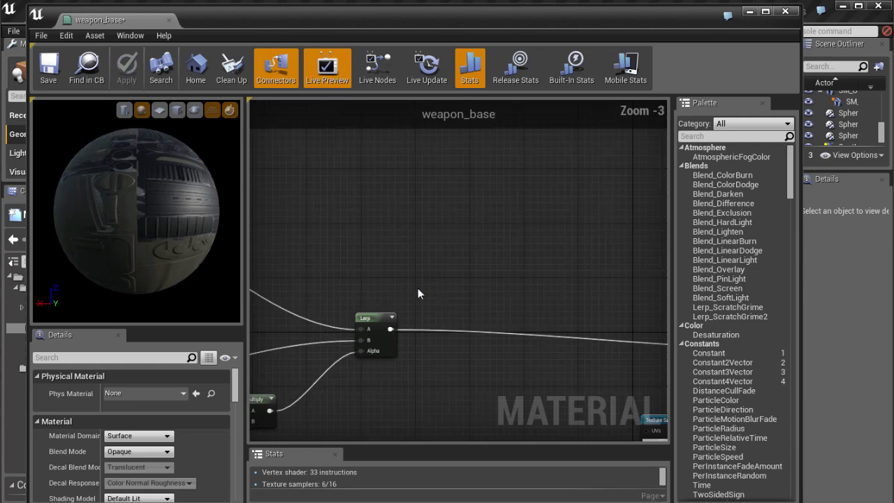
{"action": "right_click_drag", "start_coordinate": [417, 287], "coordinate": [513, 288]}
{"action": "left_click_drag", "start_coordinate": [463, 311], "coordinate": [394, 197]}
{"action": "scroll", "coordinate": [395, 319], "scroll_direction": "down", "scroll_amount": 3}
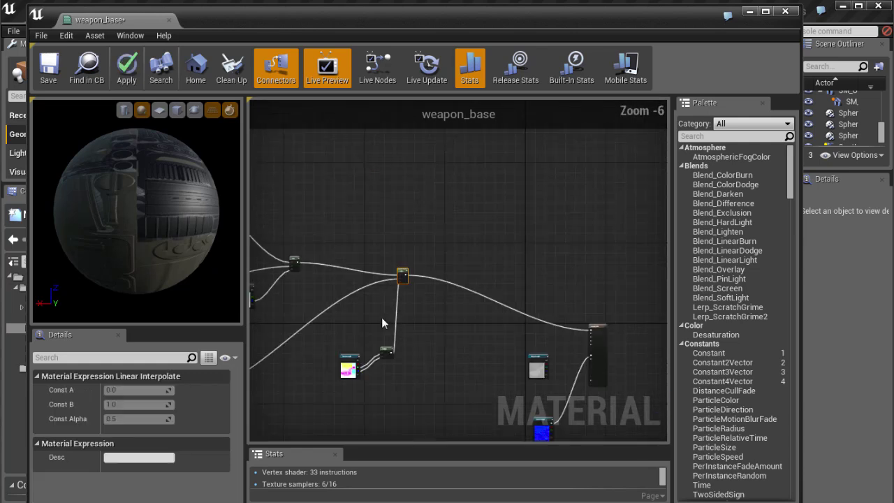
{"action": "right_click_drag", "start_coordinate": [342, 362], "coordinate": [426, 317]}
{"action": "left_click_drag", "start_coordinate": [429, 319], "coordinate": [325, 335]}
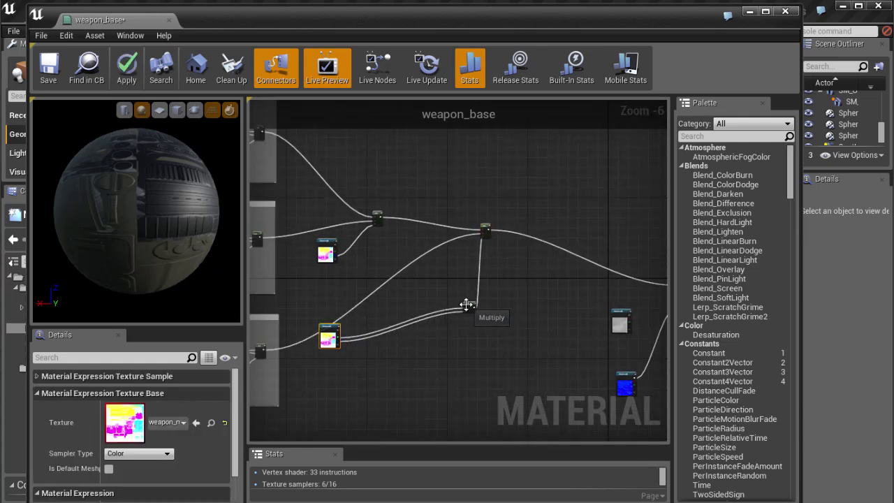
{"action": "left_click_drag", "start_coordinate": [467, 306], "coordinate": [380, 322]}
{"action": "left_click_drag", "start_coordinate": [486, 231], "coordinate": [454, 254]}
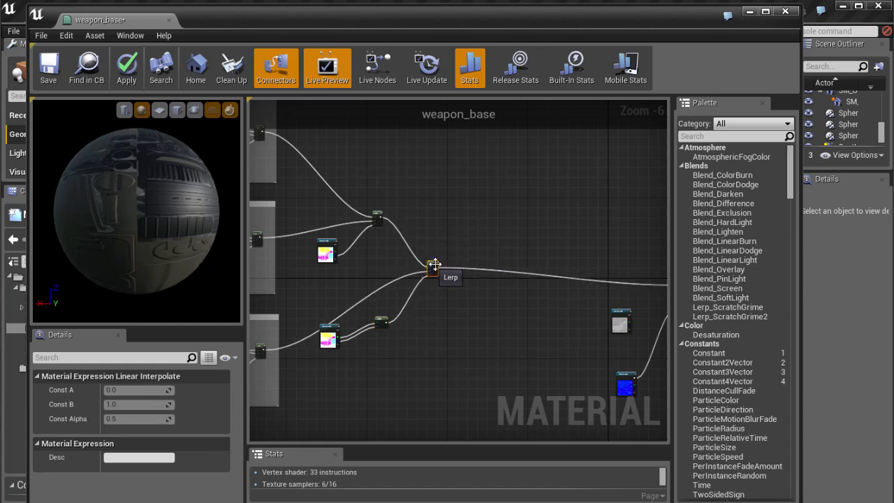
Duplicate the base texture sample from the top_color group and place the copy above the final Lerp's output
{"action": "scroll", "coordinate": [435, 265], "scroll_direction": "up", "scroll_amount": 5}
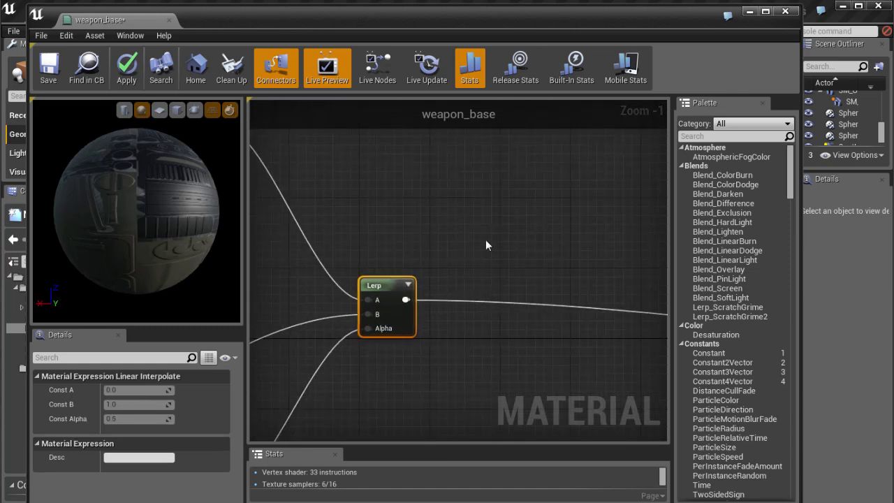
{"action": "scroll", "coordinate": [452, 222], "scroll_direction": "down", "scroll_amount": 4}
{"action": "right_click_drag", "start_coordinate": [356, 170], "coordinate": [503, 290]}
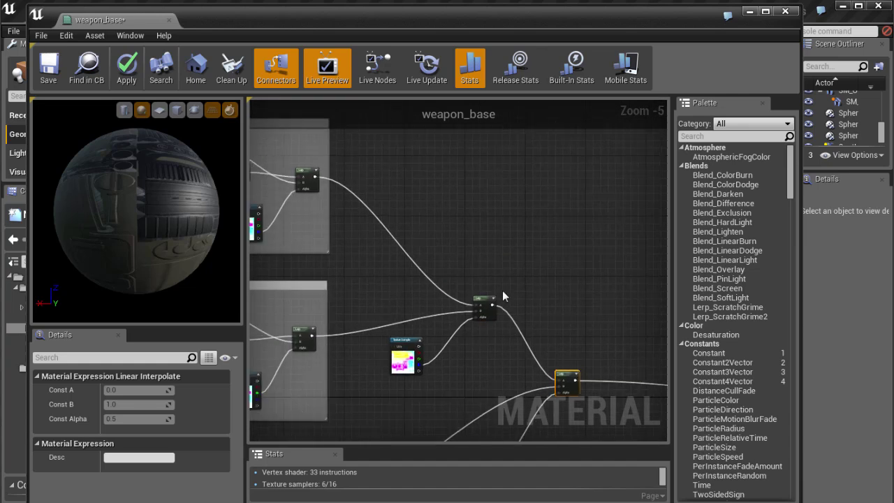
{"action": "scroll", "coordinate": [502, 290], "scroll_direction": "down", "scroll_amount": 2}
{"action": "left_click", "coordinate": [319, 213]}
{"action": "left_click_drag", "start_coordinate": [324, 223], "coordinate": [571, 308]}
{"action": "right_click_drag", "start_coordinate": [552, 302], "coordinate": [443, 242]}
{"action": "scroll", "coordinate": [443, 241], "scroll_direction": "up", "scroll_amount": 4}
{"action": "right_click_drag", "start_coordinate": [520, 274], "coordinate": [427, 240]}
{"action": "left_click_drag", "start_coordinate": [427, 239], "coordinate": [444, 274]}
{"action": "right_click_drag", "start_coordinate": [461, 300], "coordinate": [434, 284]}
{"action": "left_click_drag", "start_coordinate": [415, 276], "coordinate": [380, 225]}
{"action": "right_click_drag", "start_coordinate": [404, 242], "coordinate": [431, 270]}
Add a Multiply node with the texture copy's alpha in A and the final Lerp in B, and connect it to Base Color
{"action": "left_click", "coordinate": [404, 297]}
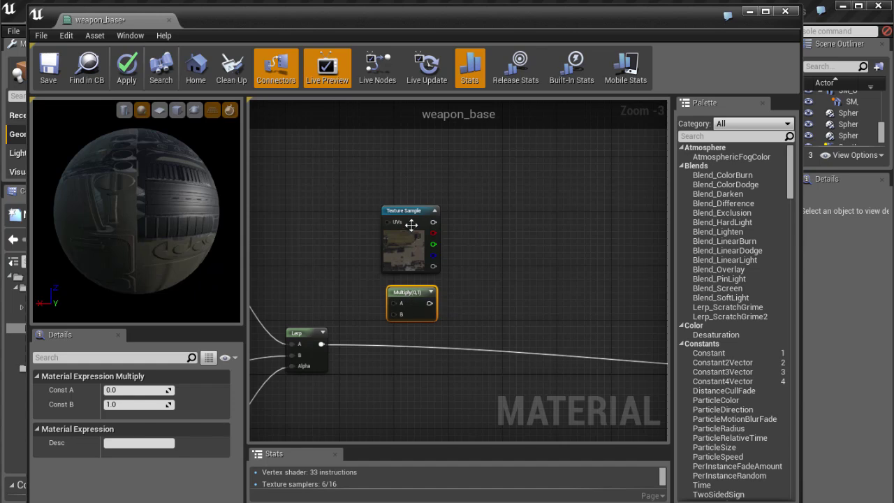
{"action": "left_click_drag", "start_coordinate": [411, 225], "coordinate": [371, 225]}
{"action": "left_click_drag", "start_coordinate": [400, 297], "coordinate": [451, 270]}
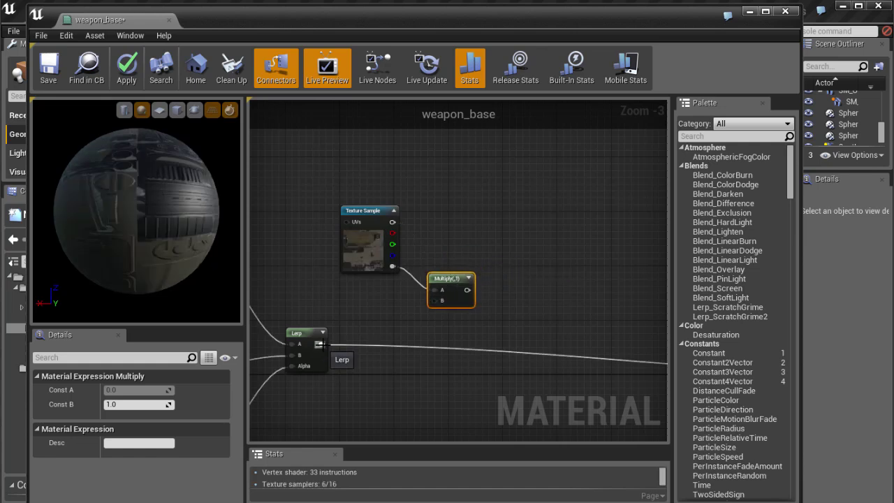
{"action": "left_click_drag", "start_coordinate": [438, 307], "coordinate": [441, 307]}
{"action": "scroll", "coordinate": [483, 320], "scroll_direction": "down", "scroll_amount": 2}
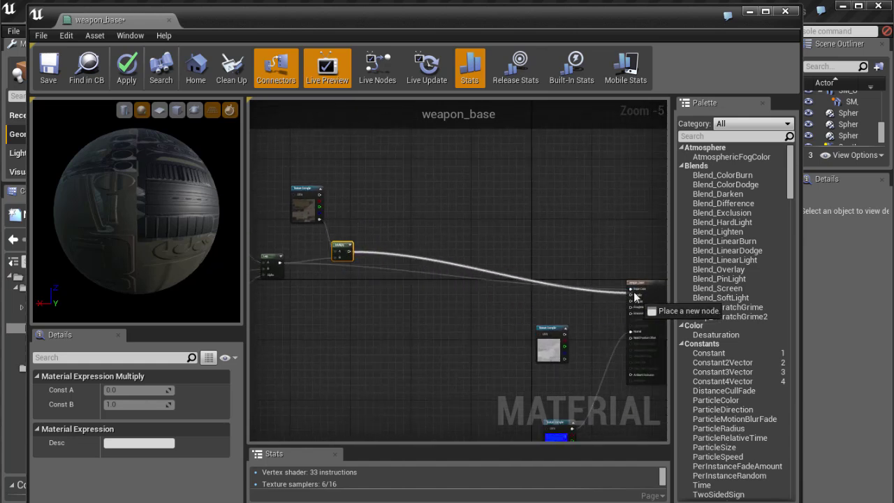
{"action": "left_click_drag", "start_coordinate": [634, 297], "coordinate": [622, 295]}
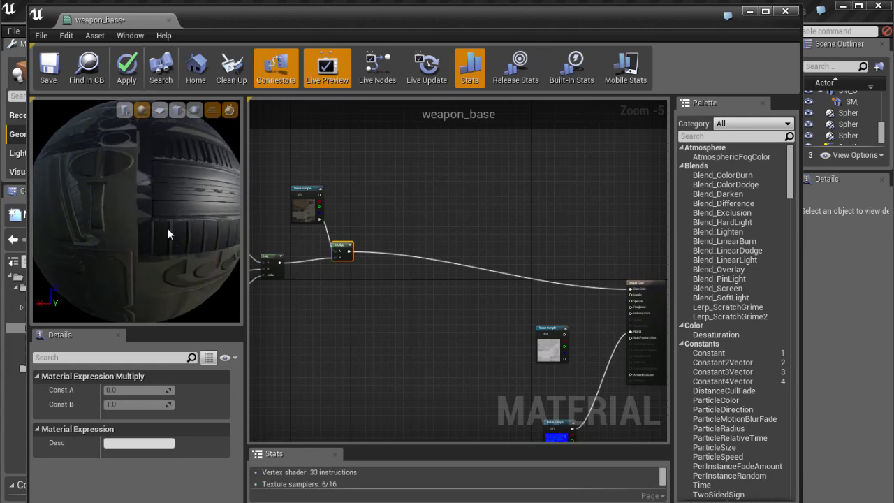
Compare the preview sphere with the Lerp wired straight to Base Color, and reconnect the Multiply output
{"action": "scroll", "coordinate": [172, 231], "scroll_direction": "up", "scroll_amount": 5}
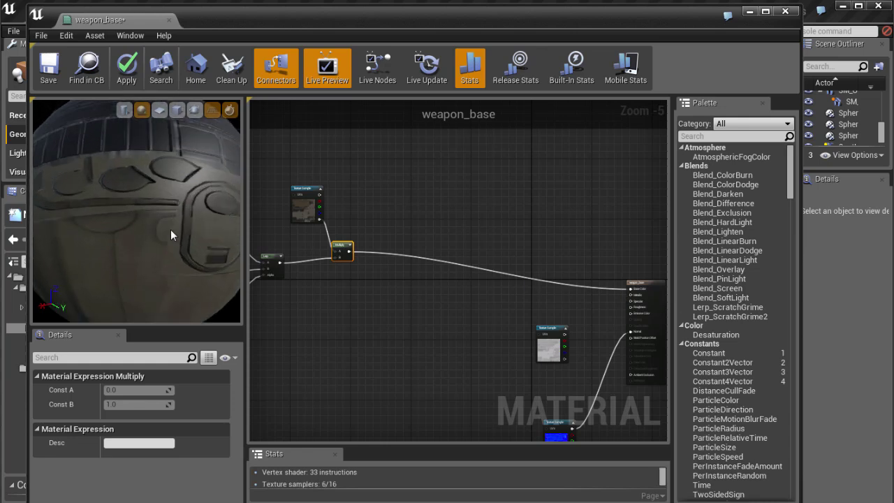
{"action": "left_click_drag", "start_coordinate": [155, 235], "coordinate": [124, 239]}
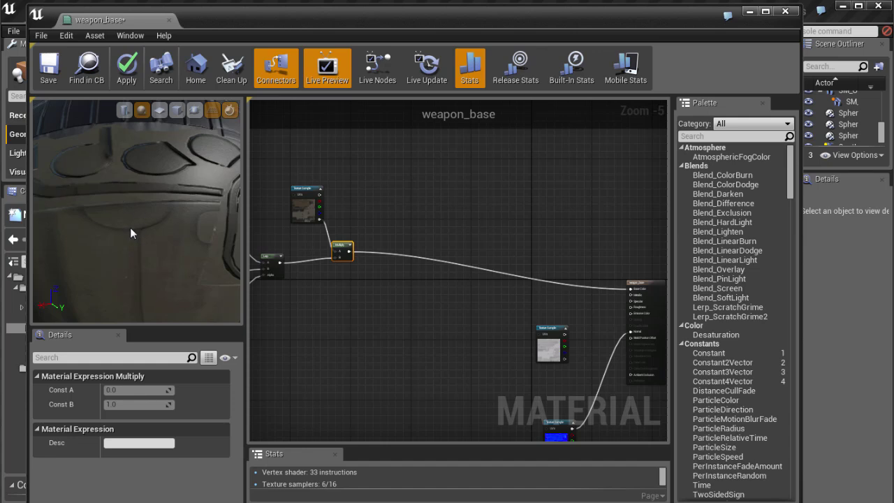
{"action": "left_click_drag", "start_coordinate": [352, 284], "coordinate": [633, 295]}
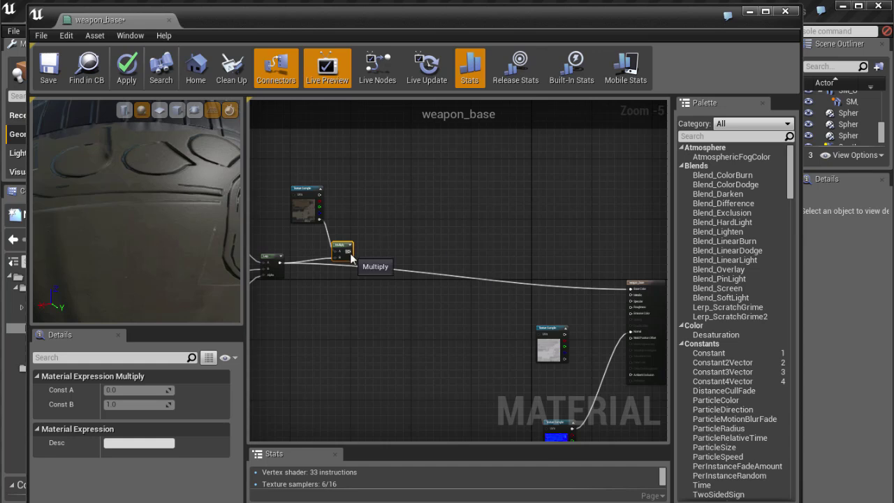
{"action": "left_click_drag", "start_coordinate": [623, 290], "coordinate": [630, 289]}
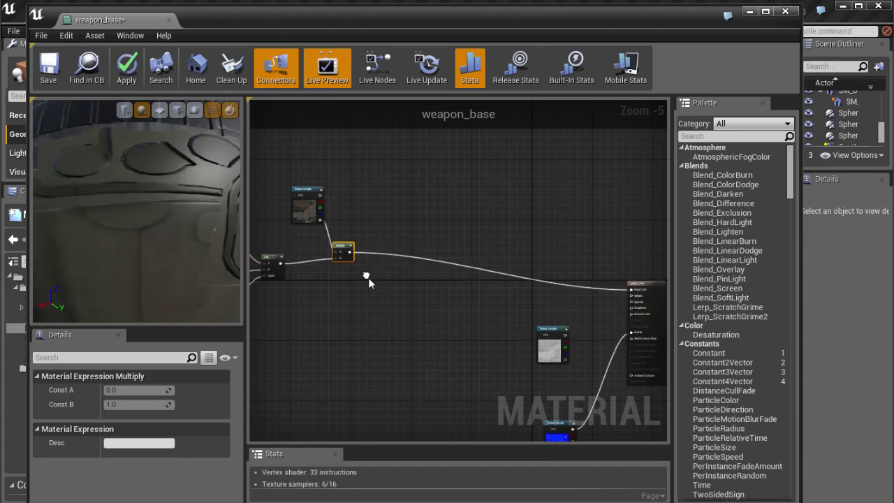
Select the base texture sample that feeds the new Multiply node
{"action": "scroll", "coordinate": [419, 308], "scroll_direction": "up", "scroll_amount": 1}
{"action": "scroll", "coordinate": [436, 321], "scroll_direction": "up", "scroll_amount": 1}
{"action": "left_click", "coordinate": [324, 163]}
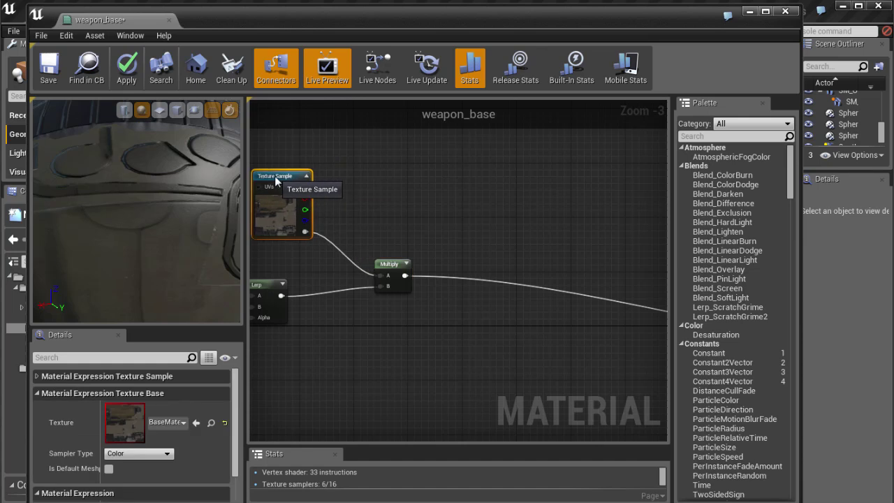
Narrow the material editor window, apply the weapon_base changes, and inspect the rifle's surface in the level viewport
{"action": "scroll", "coordinate": [462, 292], "scroll_direction": "down", "scroll_amount": 3}
{"action": "scroll", "coordinate": [463, 287], "scroll_direction": "up", "scroll_amount": 2}
{"action": "right_click_drag", "start_coordinate": [595, 305], "coordinate": [469, 287]}
{"action": "scroll", "coordinate": [469, 287], "scroll_direction": "down", "scroll_amount": 1}
{"action": "scroll", "coordinate": [470, 287], "scroll_direction": "down", "scroll_amount": 1}
{"action": "right_click_drag", "start_coordinate": [426, 315], "coordinate": [476, 309]}
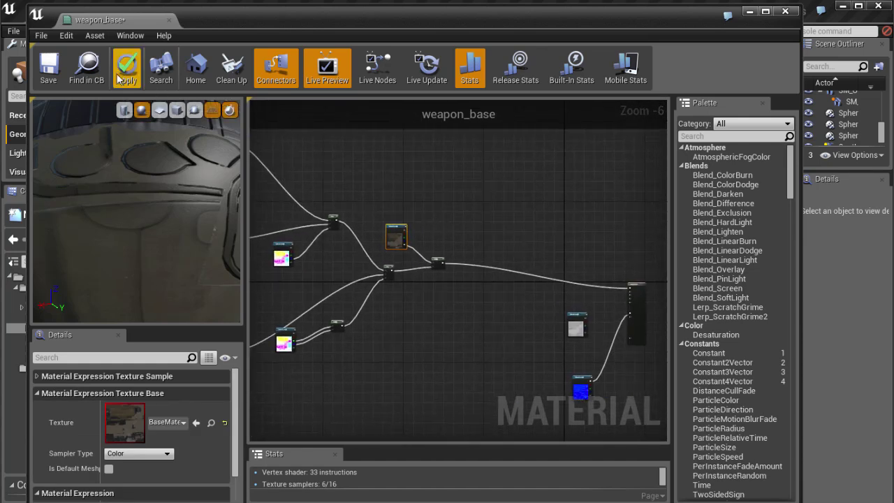
{"action": "left_click_drag", "start_coordinate": [804, 30], "coordinate": [432, 30]}
{"action": "left_click", "coordinate": [126, 67]}
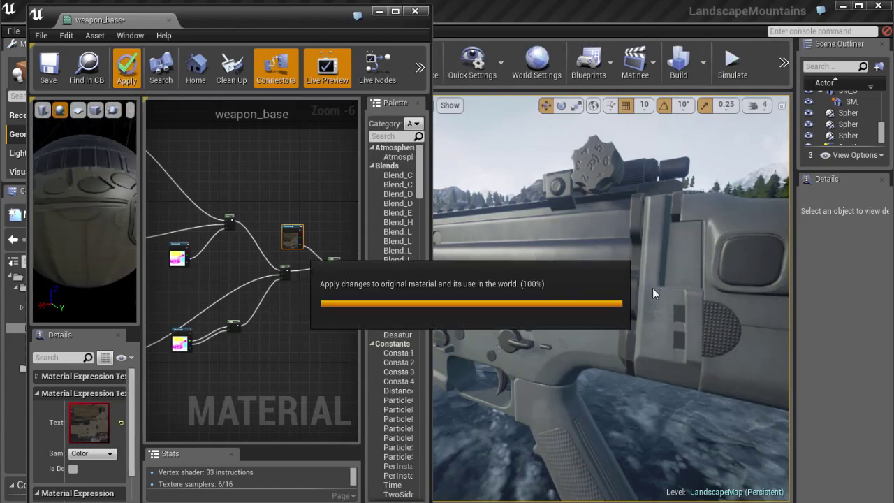
{"action": "scroll", "coordinate": [650, 292], "scroll_direction": "up", "scroll_amount": 6}
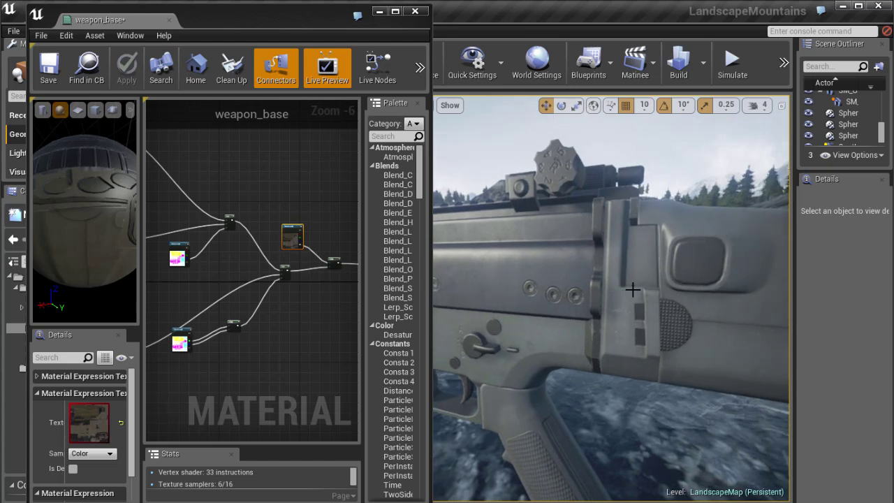
{"action": "scroll", "coordinate": [626, 300], "scroll_direction": "down", "scroll_amount": 6}
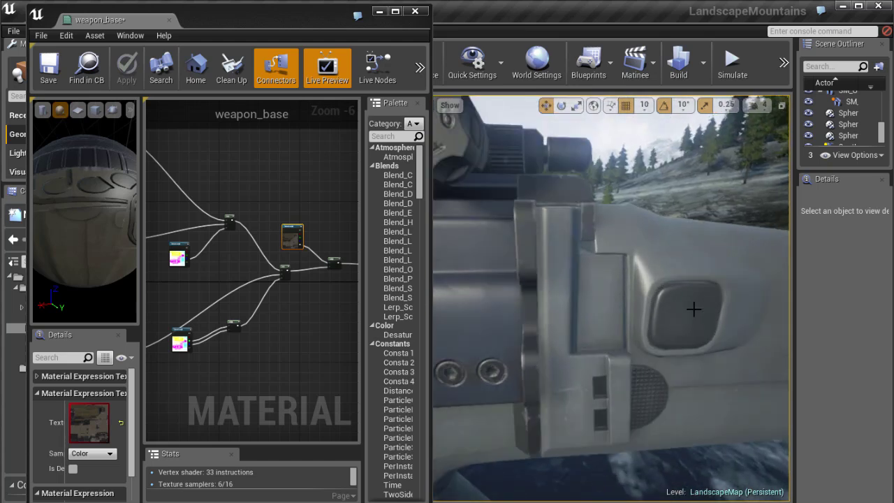
{"action": "right_click_drag", "start_coordinate": [609, 317], "coordinate": [560, 282]}
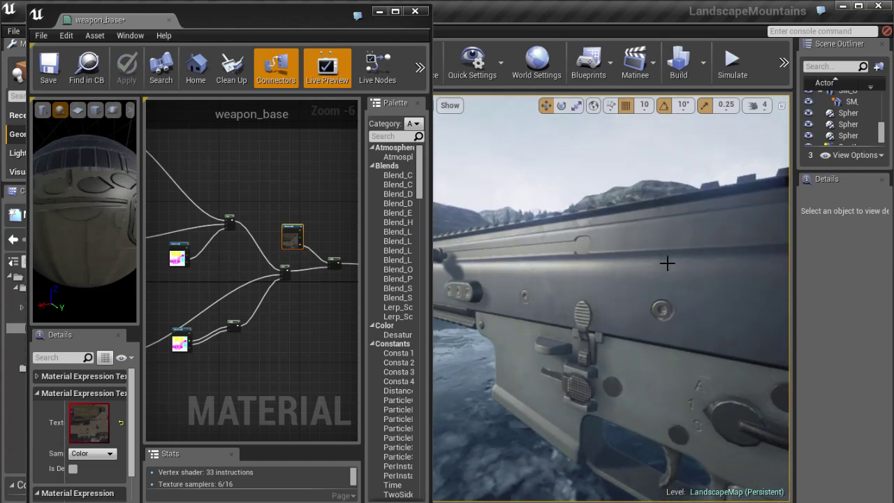
Widen the material editor window again and move the grey Texture Sample farther left of the weapon_base result node
{"action": "left_click_drag", "start_coordinate": [429, 109], "coordinate": [778, 108]}
{"action": "scroll", "coordinate": [531, 247], "scroll_direction": "up", "scroll_amount": 1}
{"action": "scroll", "coordinate": [467, 246], "scroll_direction": "up", "scroll_amount": 2}
{"action": "right_click_drag", "start_coordinate": [511, 270], "coordinate": [474, 213]}
{"action": "left_click_drag", "start_coordinate": [437, 271], "coordinate": [413, 269]}
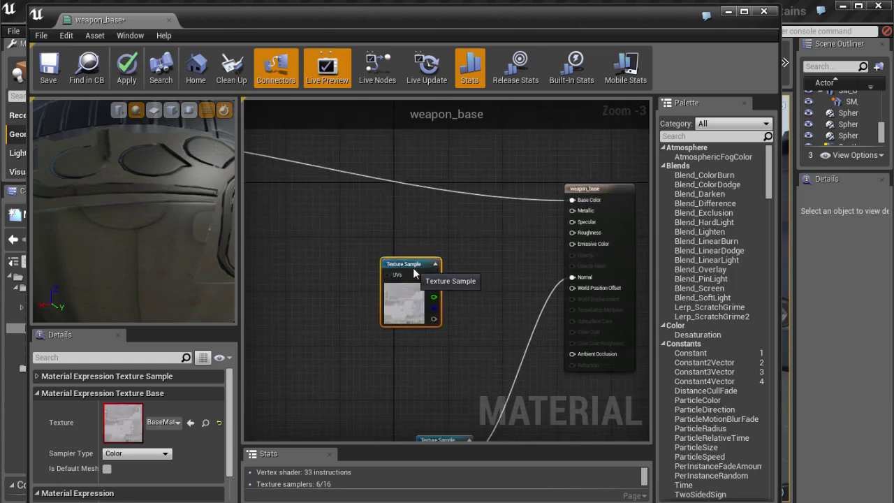
Examine the top_color, back_color and mid_color groups and the Lerp chain that blends them toward the final Multiply node
{"action": "scroll", "coordinate": [364, 279], "scroll_direction": "down", "scroll_amount": 3}
{"action": "right_click_drag", "start_coordinate": [364, 282], "coordinate": [466, 319]}
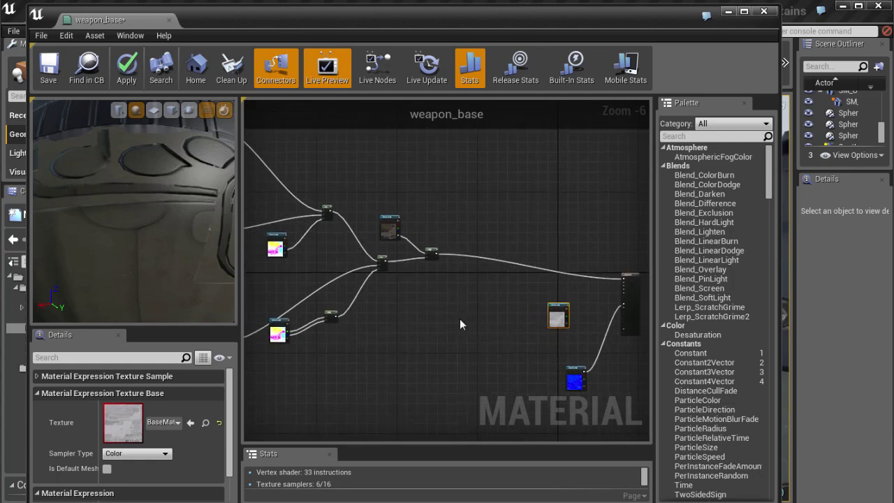
{"action": "scroll", "coordinate": [459, 309], "scroll_direction": "down", "scroll_amount": 2}
{"action": "right_click_drag", "start_coordinate": [400, 322], "coordinate": [490, 358]}
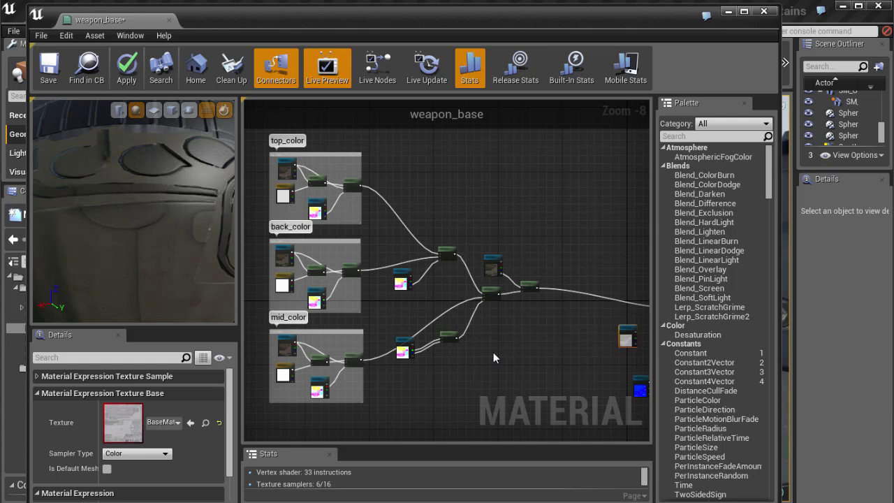
{"action": "mouse_move", "coordinate": [516, 351]}
{"action": "right_mouse_down"}
{"action": "mouse_move", "coordinate": [500, 352]}
{"action": "mouse_move", "coordinate": [510, 353]}
{"action": "right_mouse_up"}
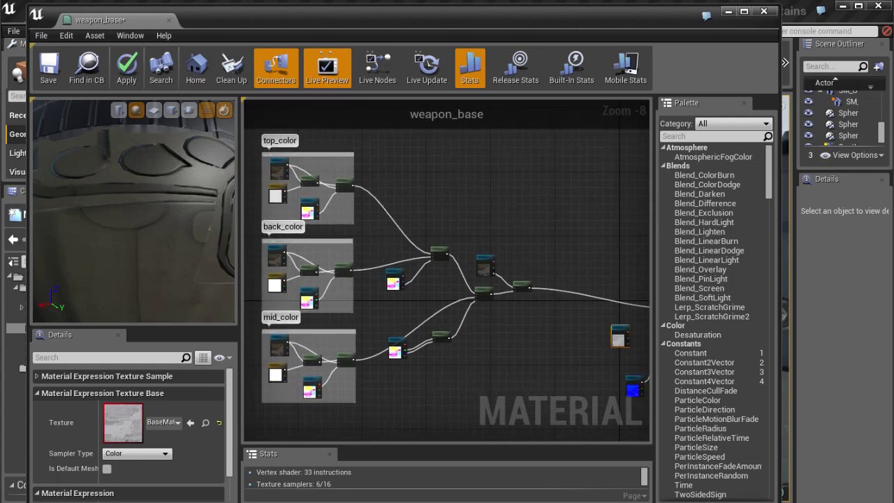
{"action": "right_click_drag", "start_coordinate": [482, 255], "coordinate": [361, 244]}
{"action": "scroll", "coordinate": [389, 242], "scroll_direction": "up", "scroll_amount": 3}
{"action": "right_click_drag", "start_coordinate": [459, 276], "coordinate": [401, 216]}
{"action": "right_click_drag", "start_coordinate": [297, 252], "coordinate": [487, 310]}
{"action": "scroll", "coordinate": [459, 242], "scroll_direction": "down", "scroll_amount": 1}
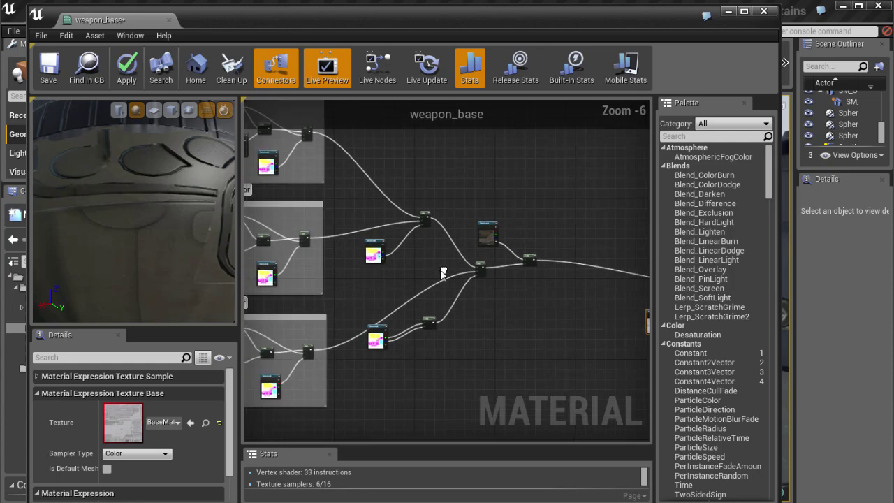
Duplicate the mask Texture Sample beside the back_color group and place the copy between the final Multiply and the result node
{"action": "left_click", "coordinate": [372, 255]}
{"action": "key", "text": "ctrl+w"}
{"action": "left_click_drag", "start_coordinate": [379, 273], "coordinate": [591, 257]}
{"action": "right_click_drag", "start_coordinate": [525, 266], "coordinate": [421, 275]}
{"action": "scroll", "coordinate": [493, 269], "scroll_direction": "up", "scroll_amount": 3}
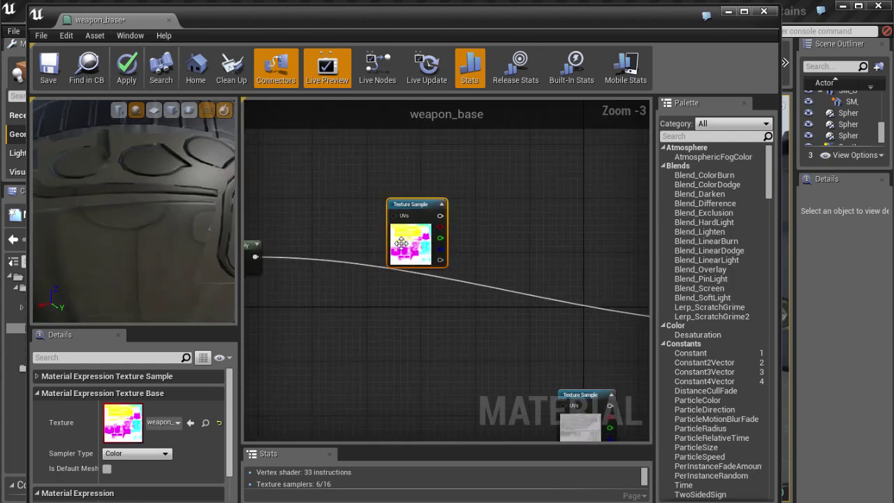
{"action": "scroll", "coordinate": [454, 276], "scroll_direction": "down", "scroll_amount": 2}
{"action": "scroll", "coordinate": [454, 278], "scroll_direction": "up", "scroll_amount": 1}
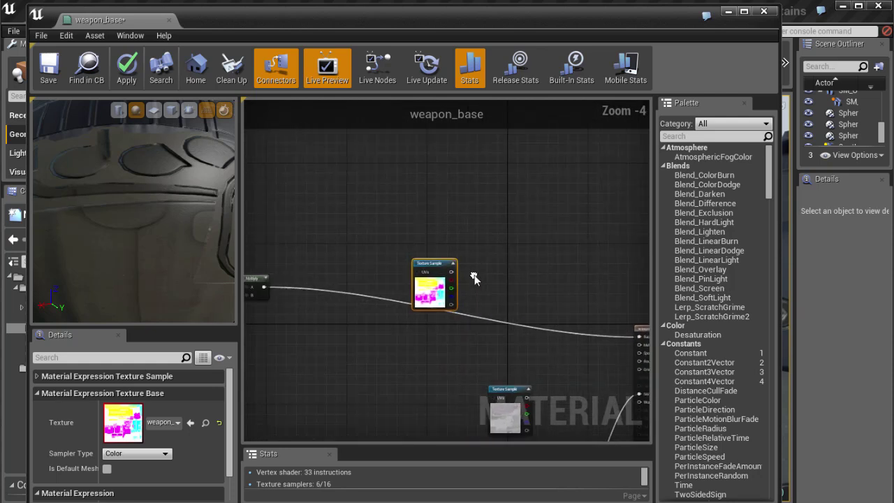
{"action": "left_click", "coordinate": [475, 196]}
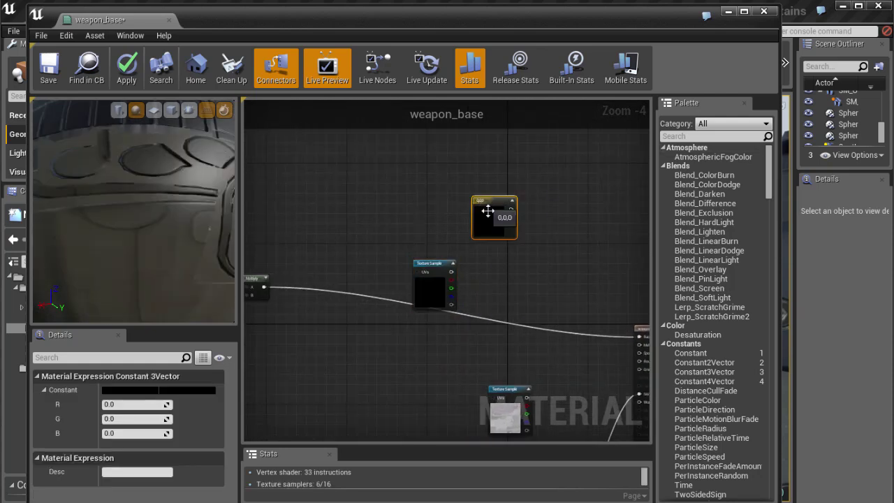
{"action": "key", "text": "Delete"}
{"action": "left_click", "coordinate": [692, 137]}
Duplicate the mid_color vector parameter inside the mid_color group
{"action": "scroll", "coordinate": [447, 234], "scroll_direction": "down", "scroll_amount": 2}
{"action": "right_click_drag", "start_coordinate": [294, 301], "coordinate": [438, 289]}
{"action": "right_click_drag", "start_coordinate": [395, 308], "coordinate": [519, 280]}
{"action": "left_click", "coordinate": [319, 322]}
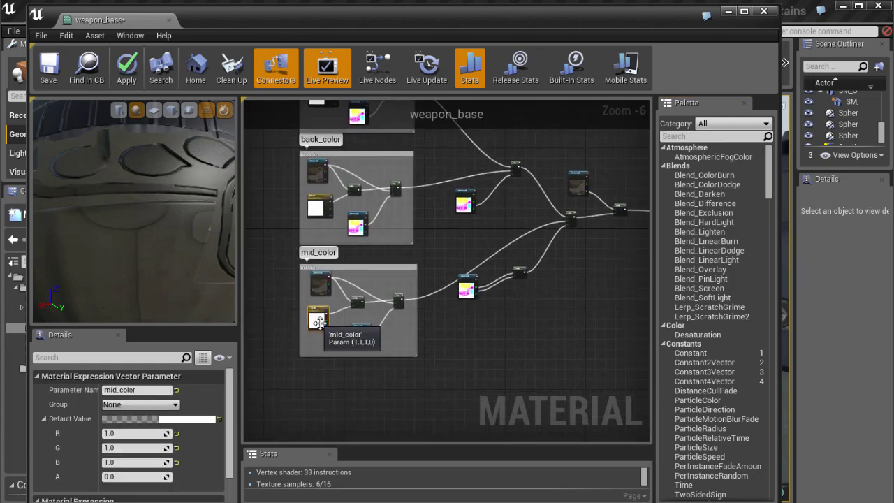
{"action": "key", "text": "ctrl+w"}
Move the copied color parameter out of its group to just above the new mask Texture Sample
{"action": "left_click_drag", "start_coordinate": [328, 337], "coordinate": [565, 310]}
{"action": "right_click_drag", "start_coordinate": [566, 309], "coordinate": [439, 323]}
{"action": "scroll", "coordinate": [439, 322], "scroll_direction": "up", "scroll_amount": 2}
{"action": "right_click_drag", "start_coordinate": [511, 313], "coordinate": [427, 314]}
{"action": "left_click_drag", "start_coordinate": [344, 329], "coordinate": [605, 219]}
{"action": "scroll", "coordinate": [594, 213], "scroll_direction": "down", "scroll_amount": 1}
{"action": "right_click_drag", "start_coordinate": [588, 215], "coordinate": [366, 343]}
{"action": "scroll", "coordinate": [427, 278], "scroll_direction": "up", "scroll_amount": 2}
{"action": "left_click_drag", "start_coordinate": [401, 308], "coordinate": [508, 116]}
{"action": "right_click_drag", "start_coordinate": [509, 196], "coordinate": [524, 299]}
{"action": "left_click_drag", "start_coordinate": [484, 218], "coordinate": [443, 176]}
Rename the copied color parameter as dust_color
{"action": "double_click", "coordinate": [448, 179]}
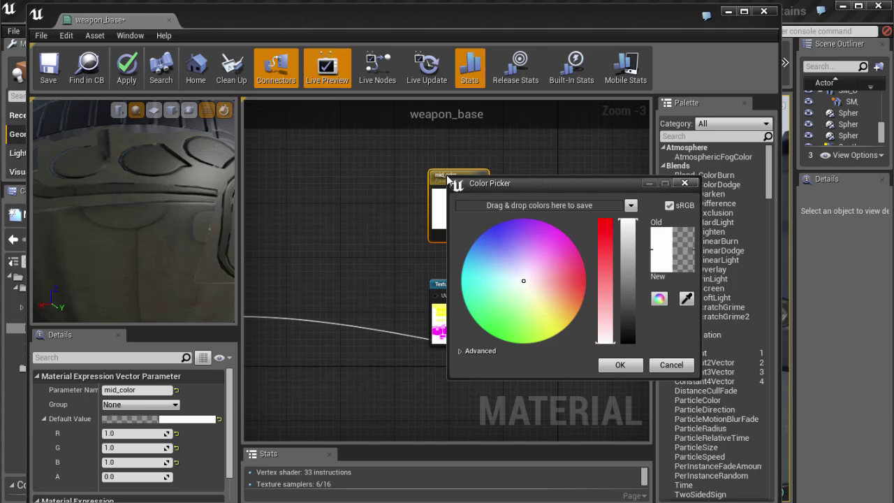
{"action": "left_click", "coordinate": [671, 365]}
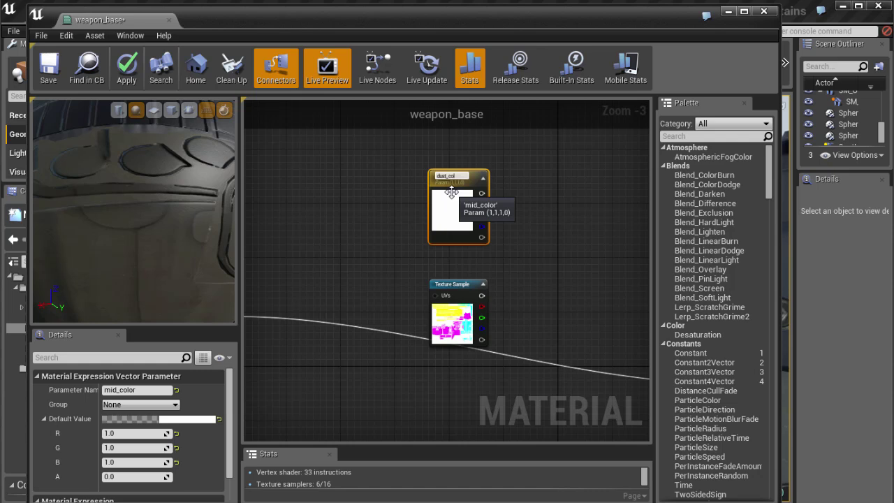
{"action": "key", "text": "Return"}
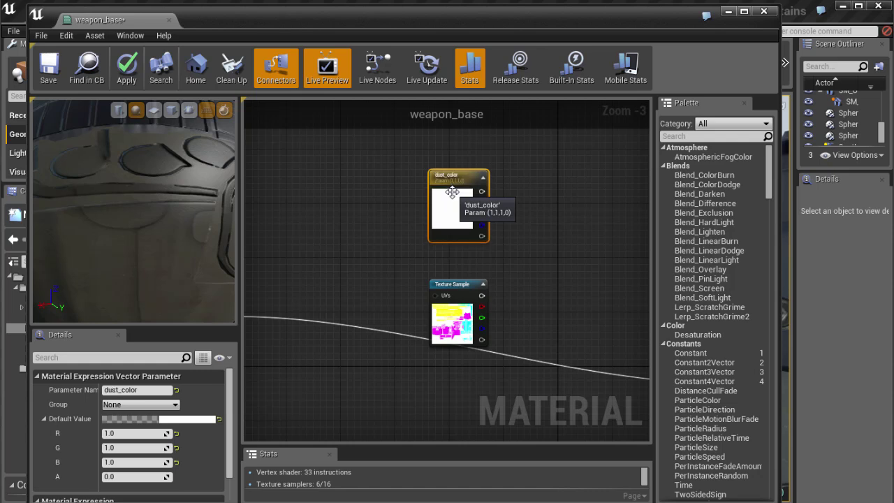
{"action": "right_click_drag", "start_coordinate": [522, 238], "coordinate": [477, 235]}
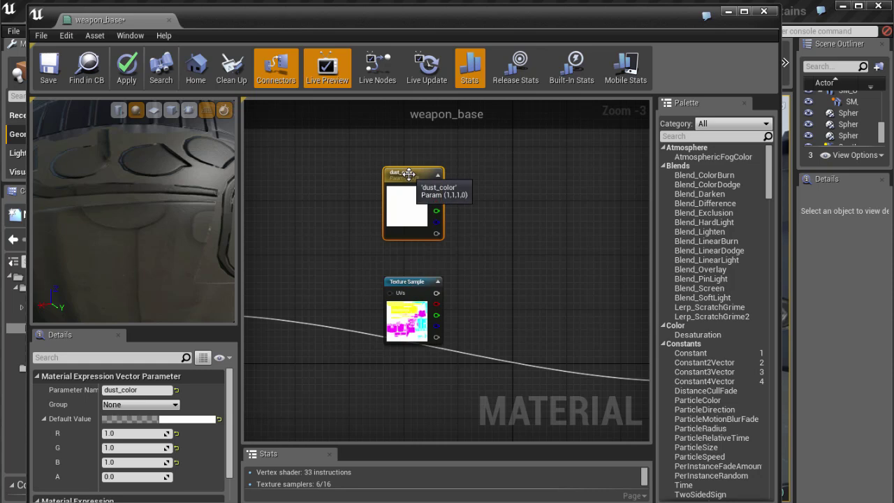
Shift dust_color and the mask Texture Sample left and space them apart to free room for a blend node
{"action": "left_click_drag", "start_coordinate": [408, 174], "coordinate": [380, 159]}
{"action": "right_click_drag", "start_coordinate": [443, 202], "coordinate": [491, 251]}
{"action": "left_click_drag", "start_coordinate": [433, 214], "coordinate": [400, 197]}
{"action": "left_click_drag", "start_coordinate": [455, 327], "coordinate": [402, 321]}
{"action": "right_click_drag", "start_coordinate": [443, 304], "coordinate": [411, 300]}
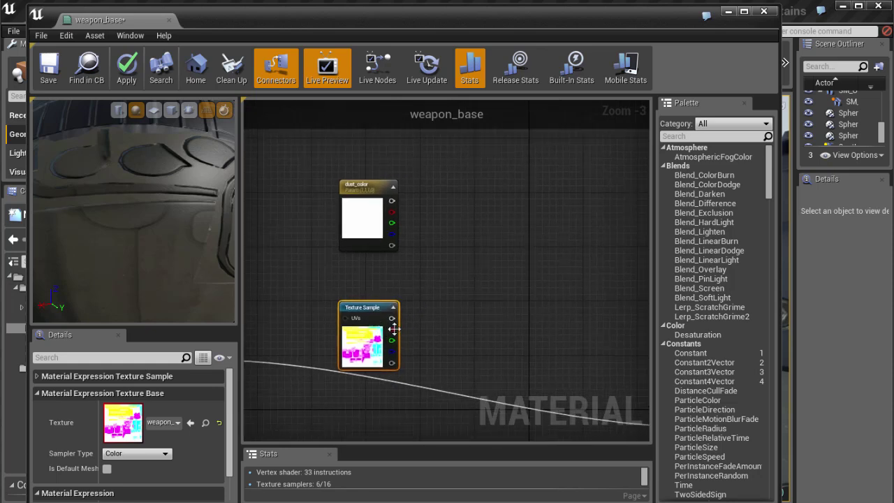
{"action": "right_click_drag", "start_coordinate": [470, 305], "coordinate": [428, 311]}
{"action": "scroll", "coordinate": [418, 303], "scroll_direction": "up", "scroll_amount": 1}
{"action": "scroll", "coordinate": [414, 295], "scroll_direction": "up", "scroll_amount": 1}
{"action": "scroll", "coordinate": [419, 303], "scroll_direction": "down", "scroll_amount": 1}
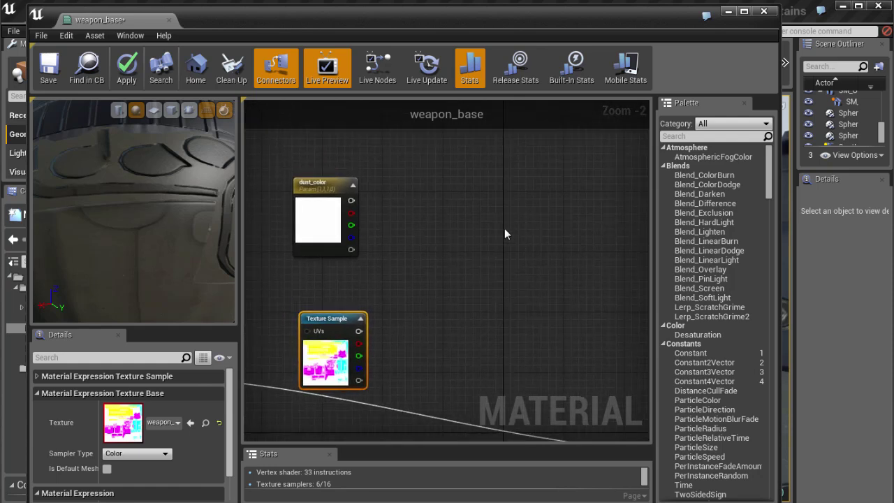
Add a Lerp node to the right of dust_color and the mask Texture Sample
{"action": "key", "text": "l"}
{"action": "left_click", "coordinate": [453, 222]}
{"action": "left_click_drag", "start_coordinate": [470, 234], "coordinate": [537, 266]}
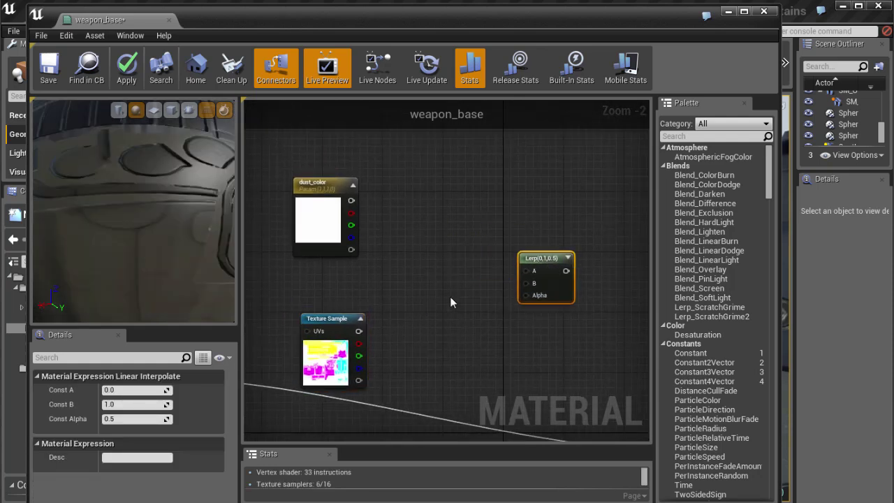
Lower the mask Texture Sample, connect dust_color to the Lerp's A and the mask's alpha to its Alpha, leaving B unconnected
{"action": "right_click_drag", "start_coordinate": [450, 296], "coordinate": [468, 246]}
{"action": "left_click_drag", "start_coordinate": [347, 272], "coordinate": [353, 341]}
{"action": "right_click_drag", "start_coordinate": [470, 282], "coordinate": [436, 298]}
{"action": "left_click_drag", "start_coordinate": [340, 167], "coordinate": [516, 237]}
{"action": "left_click_drag", "start_coordinate": [353, 365], "coordinate": [456, 304]}
{"action": "left_click_drag", "start_coordinate": [353, 413], "coordinate": [514, 249]}
{"action": "left_click_drag", "start_coordinate": [354, 413], "coordinate": [512, 260]}
{"action": "right_click_drag", "start_coordinate": [414, 285], "coordinate": [426, 272]}
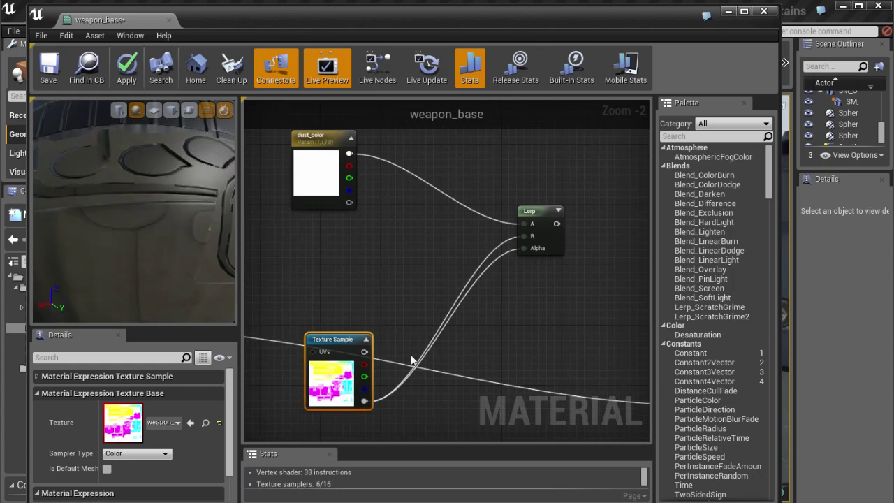
{"action": "left_click", "coordinate": [524, 236], "text": "alt"}
{"action": "right_click_drag", "start_coordinate": [459, 273], "coordinate": [466, 281]}
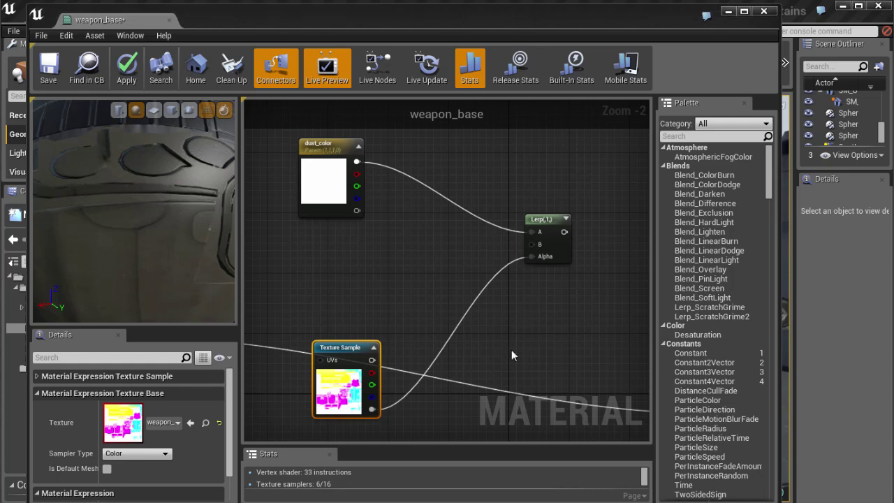
Connect the final Multiply output to the new Lerp's A input and dust_color to its B input
{"action": "scroll", "coordinate": [550, 313], "scroll_direction": "down", "scroll_amount": 2}
{"action": "left_click_drag", "start_coordinate": [331, 315], "coordinate": [592, 245]}
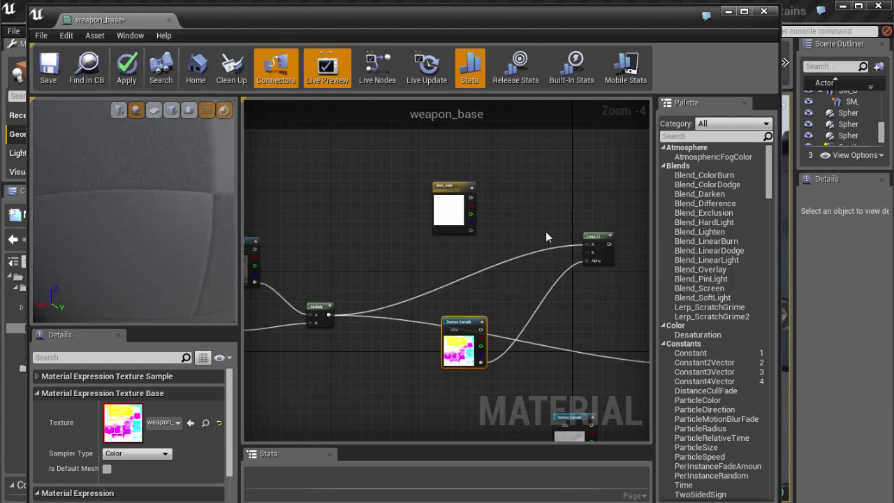
{"action": "scroll", "coordinate": [476, 206], "scroll_direction": "up", "scroll_amount": 1}
{"action": "right_click_drag", "start_coordinate": [476, 206], "coordinate": [318, 214]}
{"action": "left_click_drag", "start_coordinate": [312, 203], "coordinate": [478, 277]}
Move the mask Texture Sample farther down and left, and check the material on the preview sphere
{"action": "right_click_drag", "start_coordinate": [402, 290], "coordinate": [437, 282]}
{"action": "left_click_drag", "start_coordinate": [370, 311], "coordinate": [296, 344]}
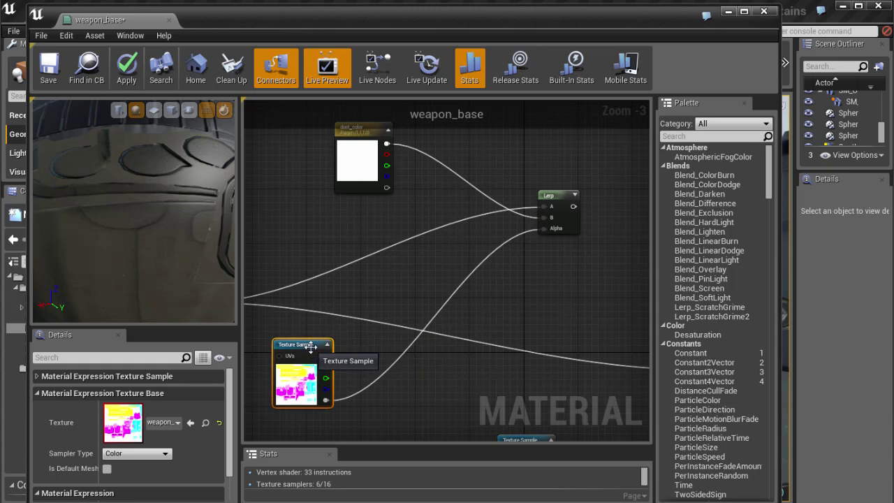
{"action": "scroll", "coordinate": [159, 235], "scroll_direction": "down", "scroll_amount": 3}
{"action": "left_click_drag", "start_coordinate": [146, 241], "coordinate": [174, 170]}
{"action": "scroll", "coordinate": [174, 171], "scroll_direction": "up", "scroll_amount": 5}
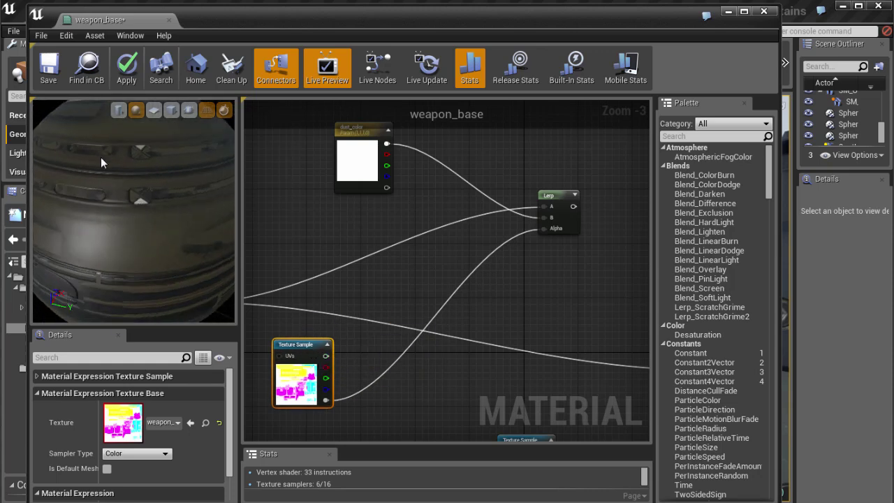
Connect the new Lerp's output to Base Color and inspect the dust on the preview sphere up close
{"action": "right_click_drag", "start_coordinate": [316, 183], "coordinate": [403, 213]}
{"action": "scroll", "coordinate": [413, 215], "scroll_direction": "down", "scroll_amount": 2}
{"action": "right_click_drag", "start_coordinate": [552, 226], "coordinate": [462, 218]}
{"action": "left_click_drag", "start_coordinate": [455, 217], "coordinate": [527, 307]}
{"action": "mouse_move", "coordinate": [143, 201]}
{"action": "left_mouse_down"}
{"action": "mouse_move", "coordinate": [160, 168]}
{"action": "mouse_move", "coordinate": [186, 155]}
{"action": "mouse_move", "coordinate": [230, 181]}
{"action": "mouse_move", "coordinate": [159, 232]}
{"action": "mouse_move", "coordinate": [146, 183]}
{"action": "mouse_move", "coordinate": [148, 203]}
{"action": "left_mouse_up"}
{"action": "scroll", "coordinate": [146, 203], "scroll_direction": "up", "scroll_amount": 5}
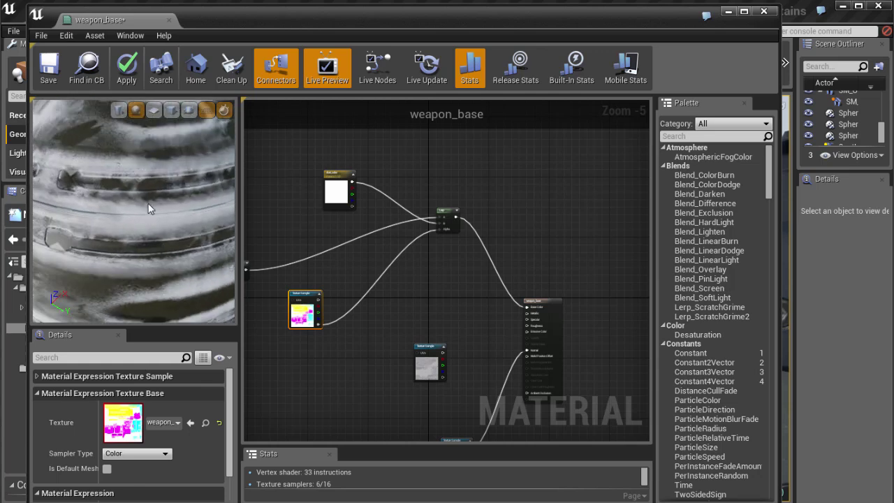
Nudge the dust_color node, enlarge the preview area, and view more of the preview sphere
{"action": "right_click_drag", "start_coordinate": [332, 209], "coordinate": [401, 223]}
{"action": "scroll", "coordinate": [352, 222], "scroll_direction": "up", "scroll_amount": 1}
{"action": "left_click_drag", "start_coordinate": [348, 179], "coordinate": [337, 174]}
{"action": "left_click_drag", "start_coordinate": [240, 266], "coordinate": [255, 262]}
{"action": "scroll", "coordinate": [193, 246], "scroll_direction": "down", "scroll_amount": 4}
{"action": "left_click_drag", "start_coordinate": [193, 245], "coordinate": [207, 293]}
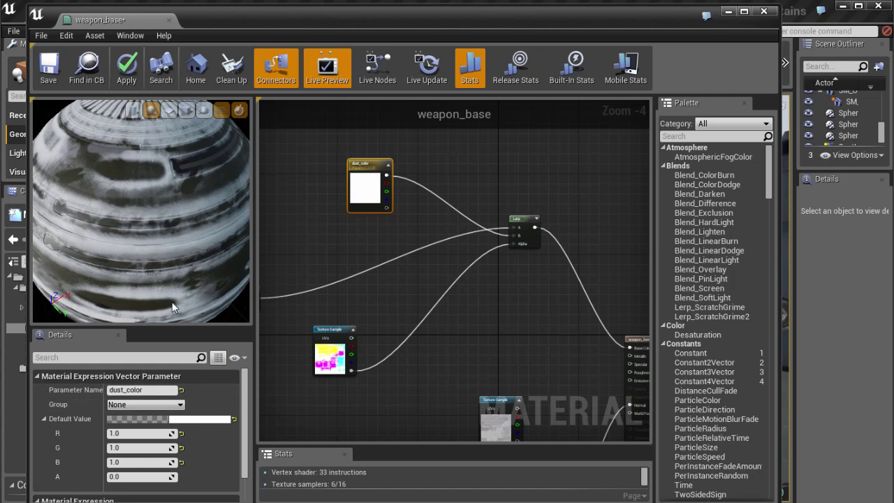
Set dust_color's default value to pale yellow (R 1.0, G 0.998904, B 0.421986) and inspect the result on the preview sphere
{"action": "left_click", "coordinate": [200, 419]}
{"action": "left_click", "coordinate": [292, 465]}
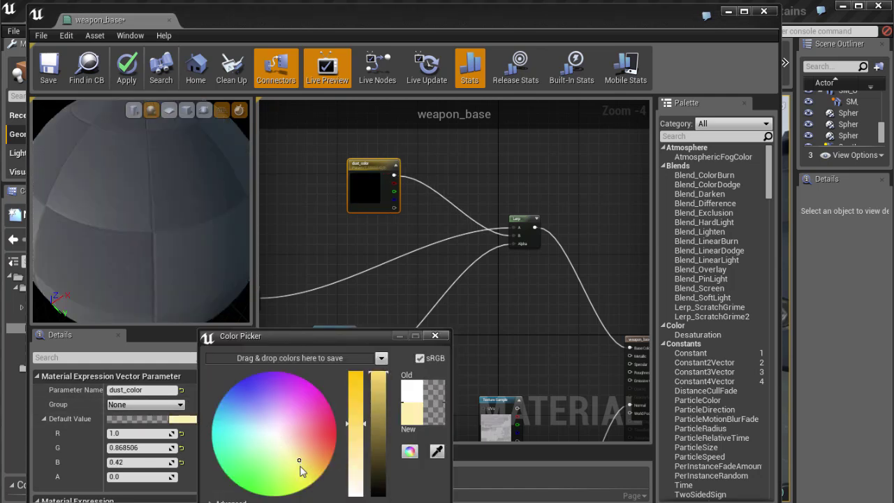
{"action": "left_click", "coordinate": [370, 502]}
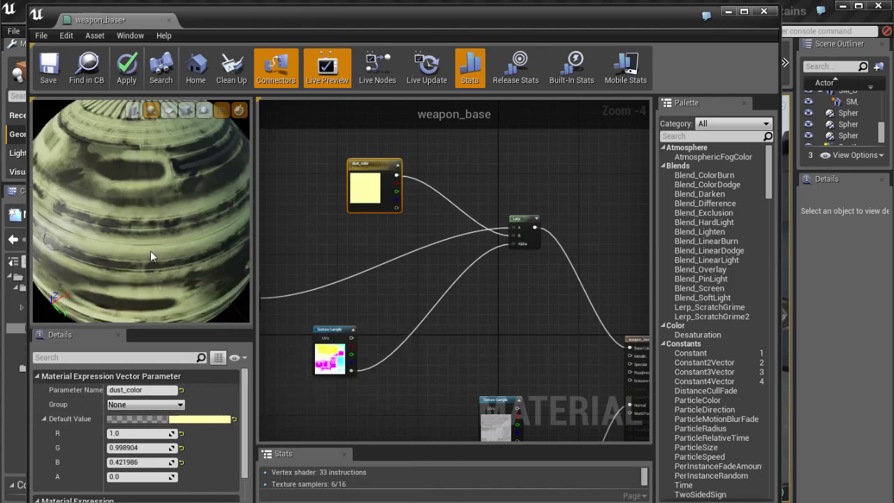
{"action": "scroll", "coordinate": [149, 251], "scroll_direction": "down", "scroll_amount": 3}
{"action": "left_click_drag", "start_coordinate": [148, 250], "coordinate": [226, 211]}
{"action": "scroll", "coordinate": [156, 251], "scroll_direction": "up", "scroll_amount": 3}
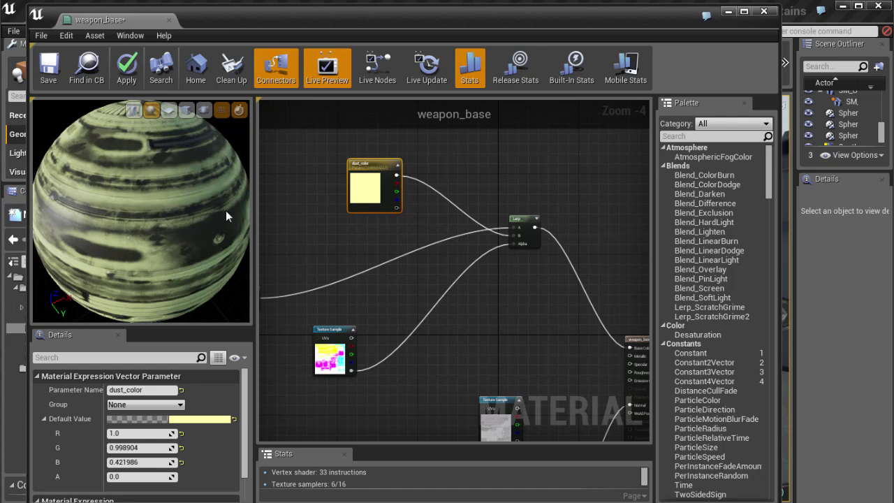
Add a Multiply node between the mask Texture Sample and the dust Lerp
{"action": "right_click_drag", "start_coordinate": [398, 281], "coordinate": [381, 290]}
{"action": "scroll", "coordinate": [385, 290], "scroll_direction": "up", "scroll_amount": 1}
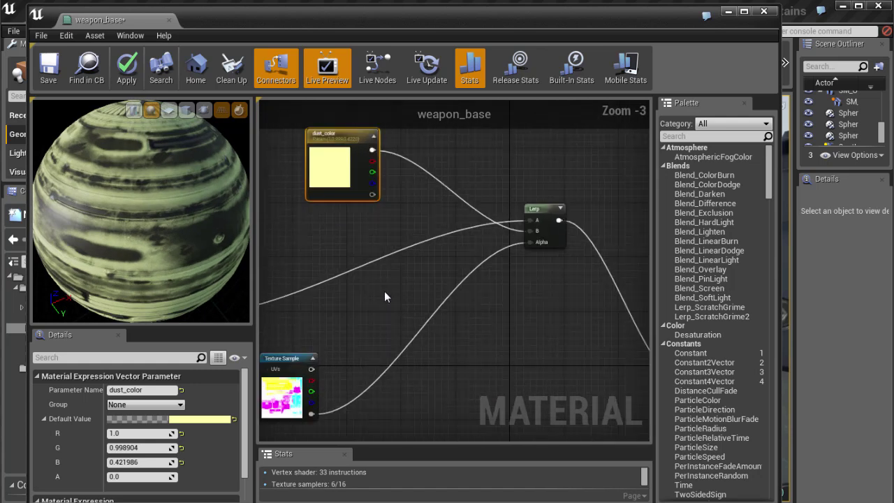
{"action": "right_click_drag", "start_coordinate": [394, 254], "coordinate": [361, 231]}
{"action": "key", "text": "m"}
{"action": "left_click", "coordinate": [429, 294]}
{"action": "left_click_drag", "start_coordinate": [436, 298], "coordinate": [451, 299]}
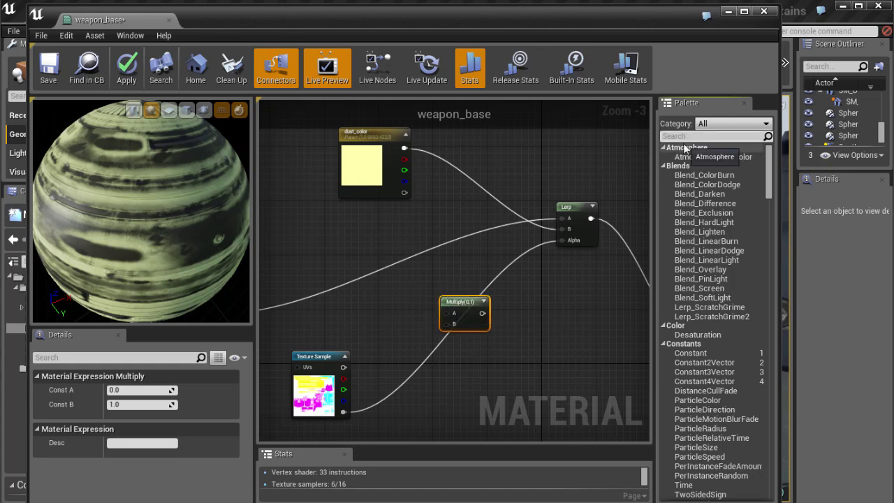
Find ScalarParameter in the node library and place one to the left of the new Multiply node
{"action": "type", "text": "calar"}
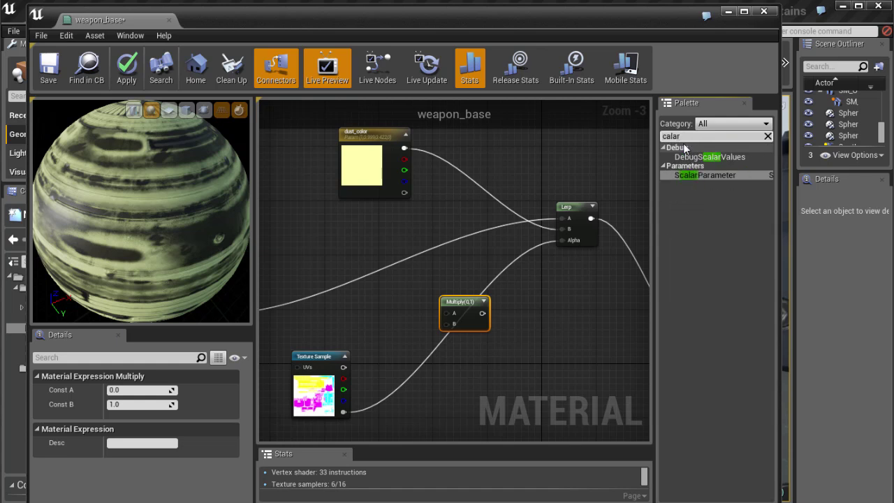
{"action": "left_click_drag", "start_coordinate": [706, 179], "coordinate": [387, 300]}
{"action": "right_click_drag", "start_coordinate": [385, 187], "coordinate": [392, 202]}
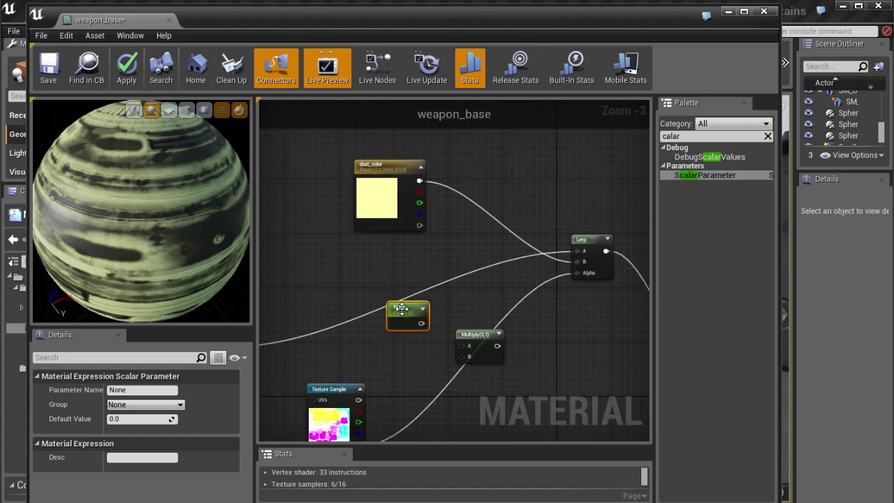
Arrange the scalar parameter and Multiply nodes, feeding the parameter into Multiply's A and the mask texture's alpha into B
{"action": "left_click_drag", "start_coordinate": [396, 321], "coordinate": [401, 325]}
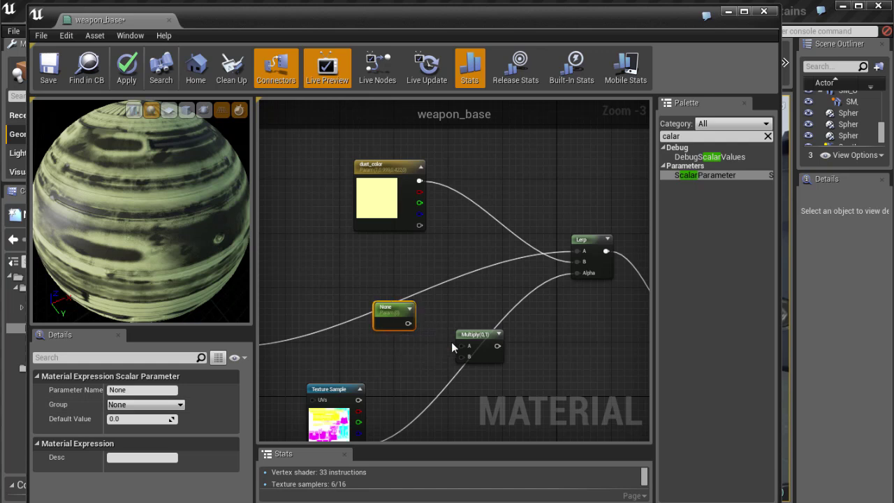
{"action": "left_click", "coordinate": [477, 335]}
{"action": "right_click_drag", "start_coordinate": [410, 367], "coordinate": [421, 321]}
{"action": "left_click_drag", "start_coordinate": [481, 292], "coordinate": [499, 299]}
{"action": "left_click_drag", "start_coordinate": [369, 399], "coordinate": [487, 316]}
{"action": "left_click_drag", "start_coordinate": [421, 278], "coordinate": [491, 307]}
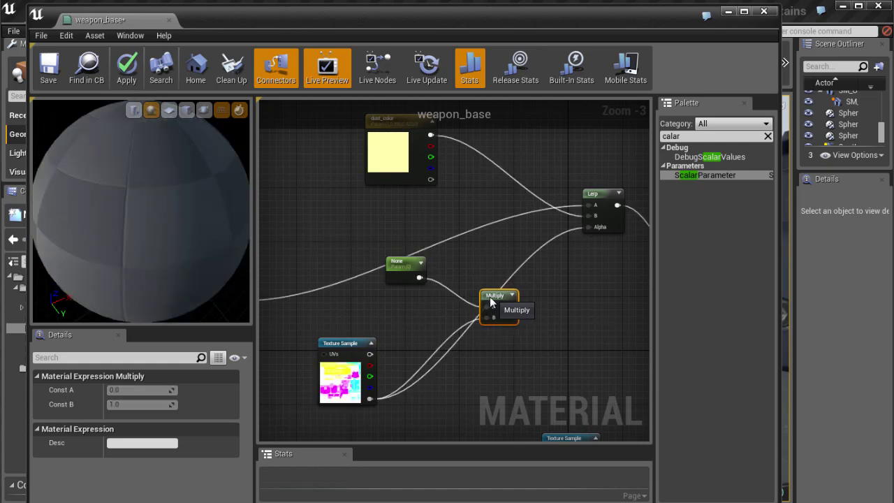
Connect the Multiply output to the dust Lerp's Alpha, replacing the direct mask connection, and select the scalar parameter
{"action": "right_click_drag", "start_coordinate": [452, 362], "coordinate": [396, 367]}
{"action": "right_click_drag", "start_coordinate": [421, 321], "coordinate": [406, 327]}
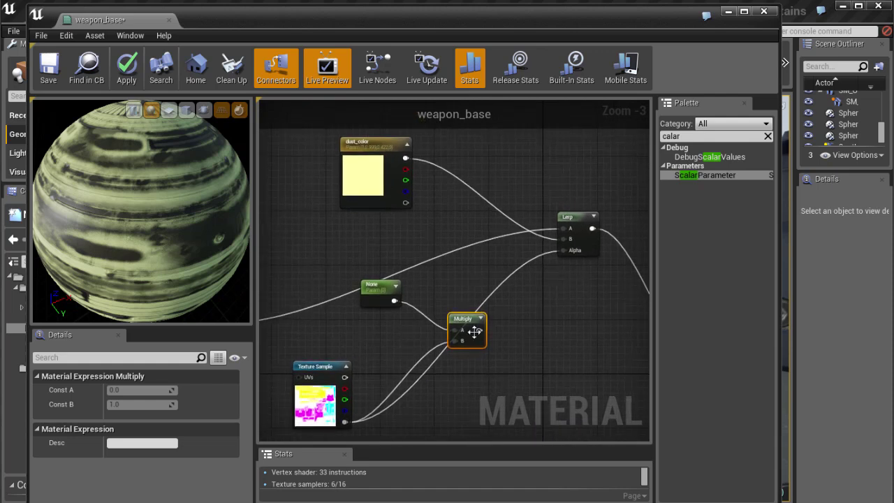
{"action": "left_click_drag", "start_coordinate": [482, 334], "coordinate": [565, 252]}
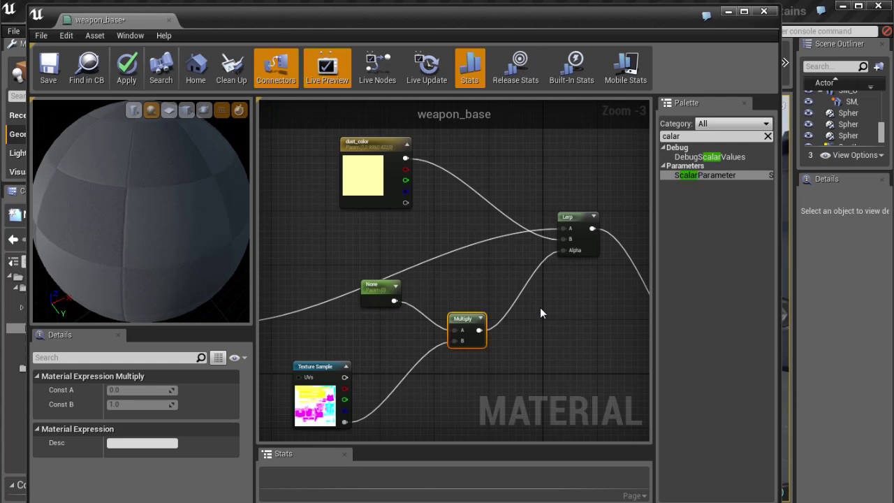
{"action": "right_click_drag", "start_coordinate": [540, 307], "coordinate": [555, 297]}
{"action": "left_click_drag", "start_coordinate": [395, 277], "coordinate": [393, 287]}
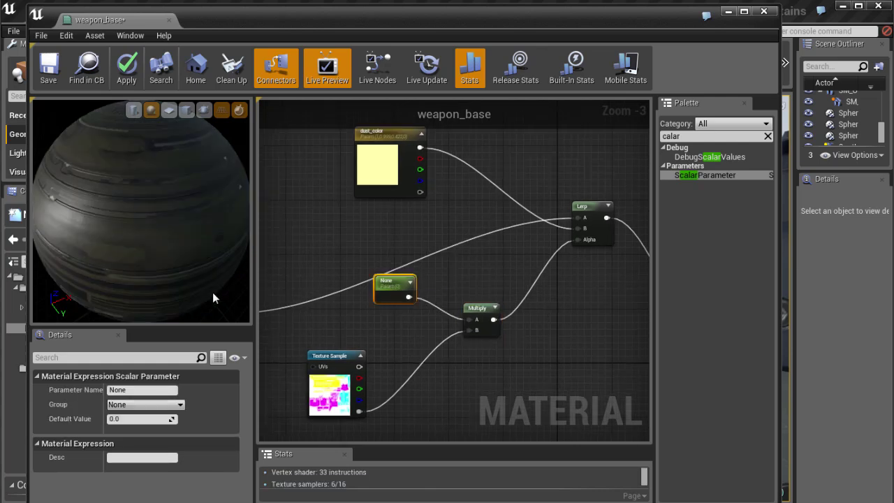
Rotate the preview sphere and try scalar parameter default values of about 1.25 and 0.5
{"action": "left_click_drag", "start_coordinate": [229, 254], "coordinate": [182, 237]}
{"action": "left_click_drag", "start_coordinate": [379, 292], "coordinate": [386, 292]}
{"action": "mouse_move", "coordinate": [432, 315]}
{"action": "right_mouse_down"}
{"action": "mouse_move", "coordinate": [426, 306]}
{"action": "mouse_move", "coordinate": [420, 312]}
{"action": "right_mouse_up"}
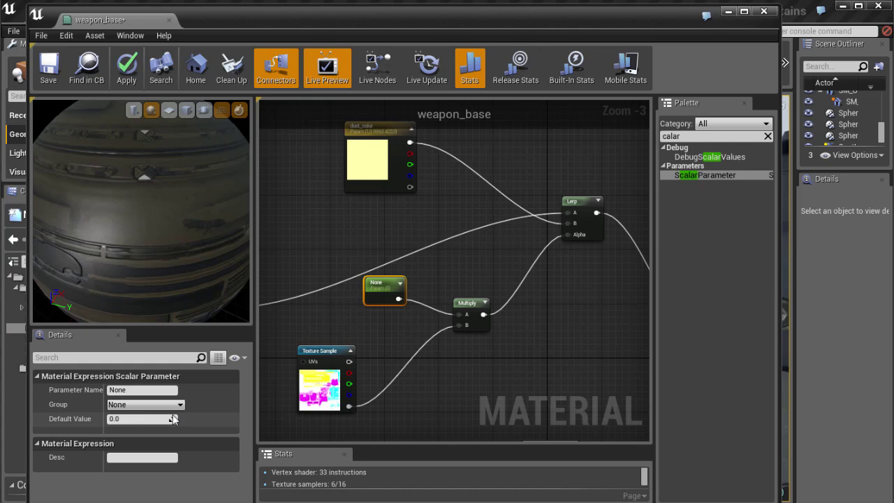
{"action": "left_click_drag", "start_coordinate": [172, 419], "coordinate": [259, 422]}
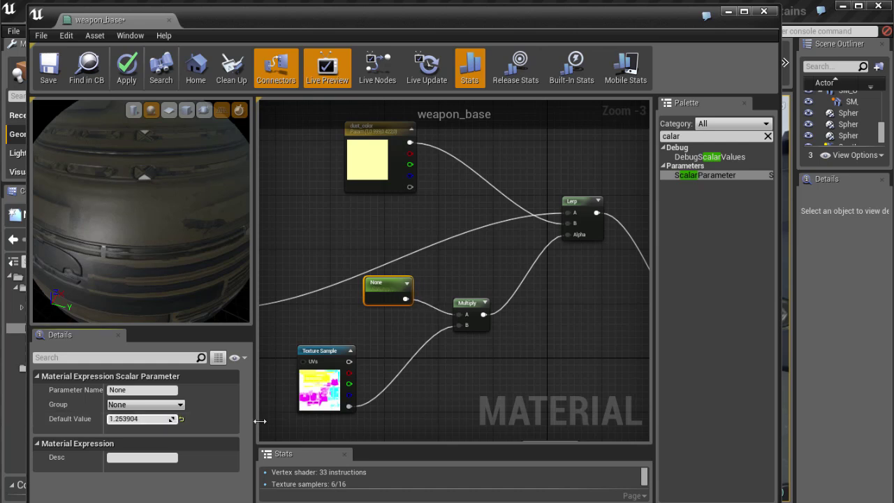
{"action": "left_click", "coordinate": [147, 419]}
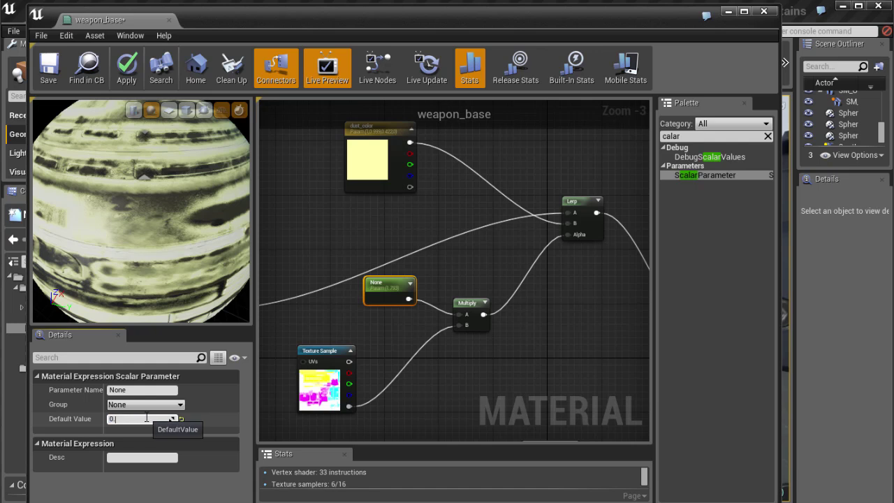
{"action": "type", "text": "0.5"}
{"action": "key", "text": "Return"}
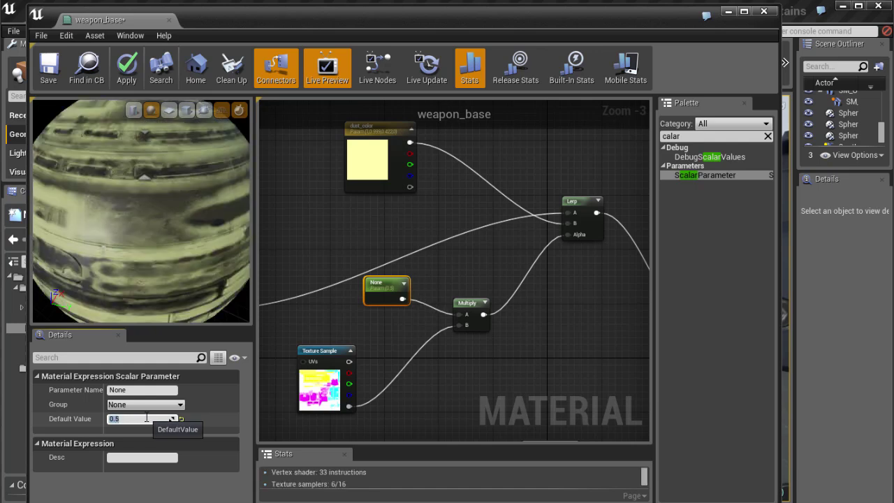
Vary the scalar parameter's default value through about 0.15, 0.47 and 0.004 while inspecting the dust on the preview sphere
{"action": "mouse_move", "coordinate": [172, 418]}
{"action": "left_mouse_down"}
{"action": "mouse_move", "coordinate": [150, 417]}
{"action": "mouse_move", "coordinate": [170, 418]}
{"action": "left_mouse_up"}
{"action": "left_click_drag", "start_coordinate": [156, 254], "coordinate": [126, 255]}
{"action": "scroll", "coordinate": [153, 260], "scroll_direction": "up", "scroll_amount": 4}
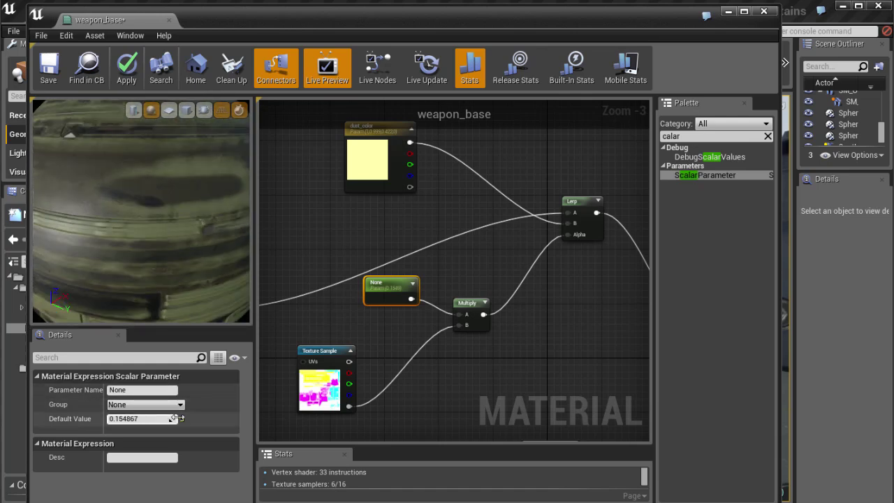
{"action": "left_click_drag", "start_coordinate": [193, 419], "coordinate": [210, 420]}
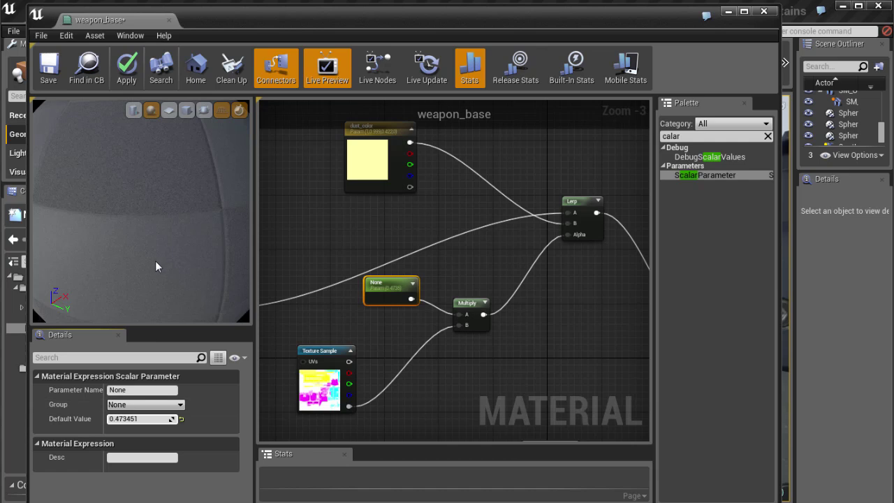
{"action": "mouse_move", "coordinate": [153, 266]}
{"action": "left_mouse_down"}
{"action": "mouse_move", "coordinate": [197, 266]}
{"action": "mouse_move", "coordinate": [160, 276]}
{"action": "left_mouse_up"}
{"action": "left_click_drag", "start_coordinate": [162, 418], "coordinate": [148, 418]}
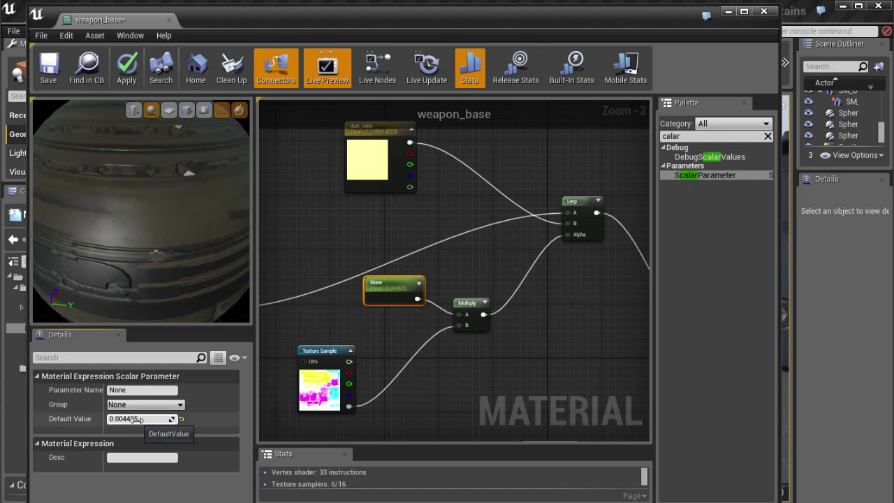
Set the scalar parameter's default value to 0
{"action": "right_click_drag", "start_coordinate": [349, 313], "coordinate": [365, 303]}
{"action": "left_click", "coordinate": [143, 418]}
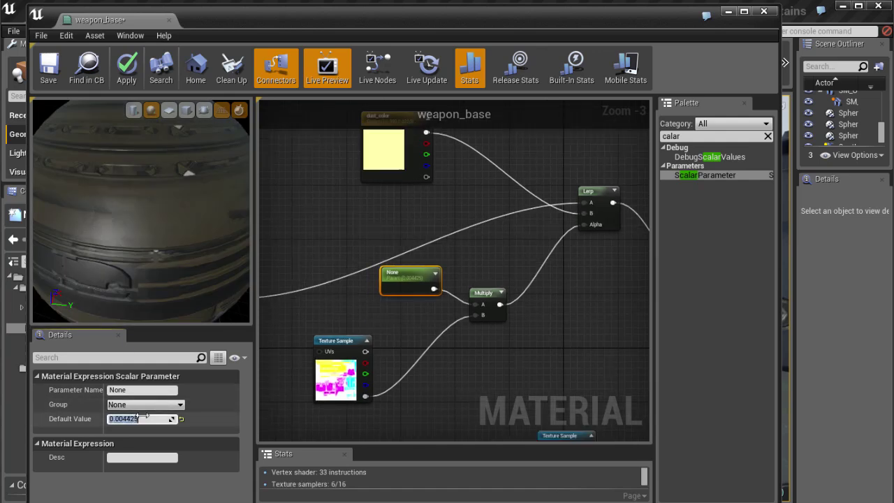
{"action": "left_click", "coordinate": [144, 418]}
{"action": "key", "text": "ctrl+a"}
{"action": "type", "text": "0"}
{"action": "key", "text": "Return"}
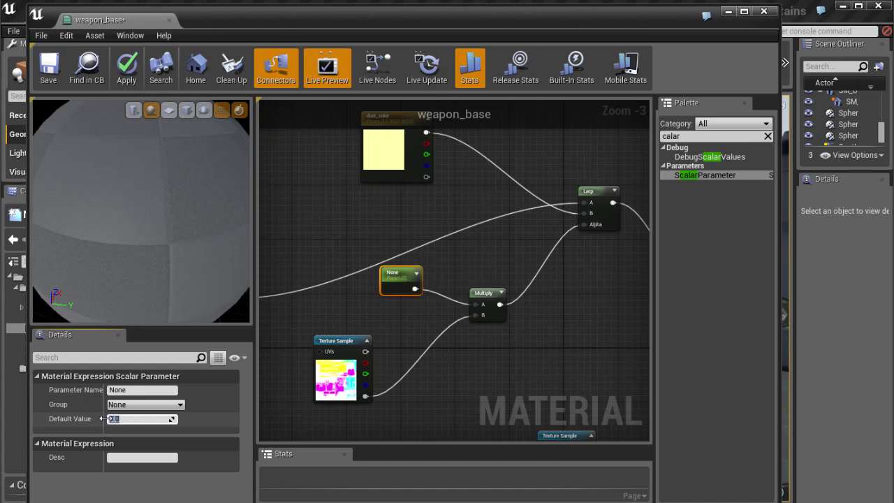
Reposition the scalar parameter node and rename it dust_opacity
{"action": "mouse_move", "coordinate": [431, 263]}
{"action": "right_mouse_down"}
{"action": "mouse_move", "coordinate": [428, 273]}
{"action": "mouse_move", "coordinate": [448, 266]}
{"action": "right_mouse_up"}
{"action": "left_click_drag", "start_coordinate": [380, 279], "coordinate": [361, 285]}
{"action": "right_click_drag", "start_coordinate": [444, 236], "coordinate": [456, 205]}
{"action": "scroll", "coordinate": [453, 211], "scroll_direction": "up", "scroll_amount": 2}
{"action": "right_click_drag", "start_coordinate": [440, 238], "coordinate": [453, 234]}
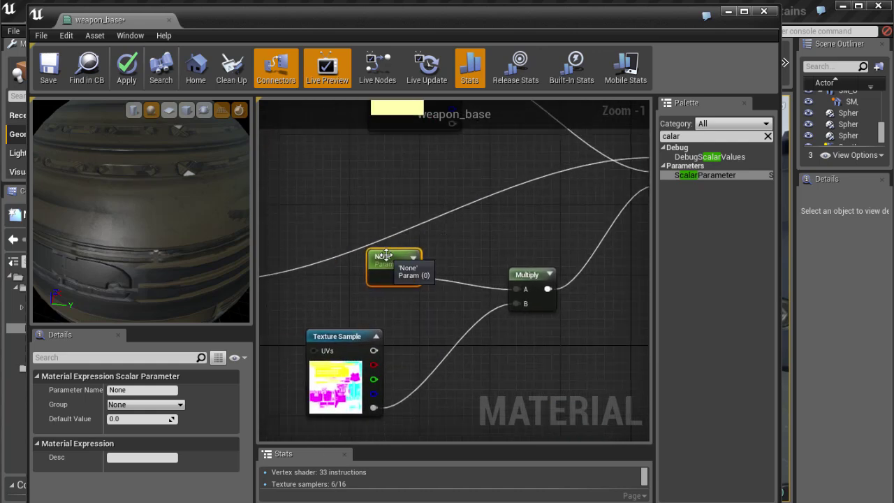
{"action": "double_click", "coordinate": [387, 258]}
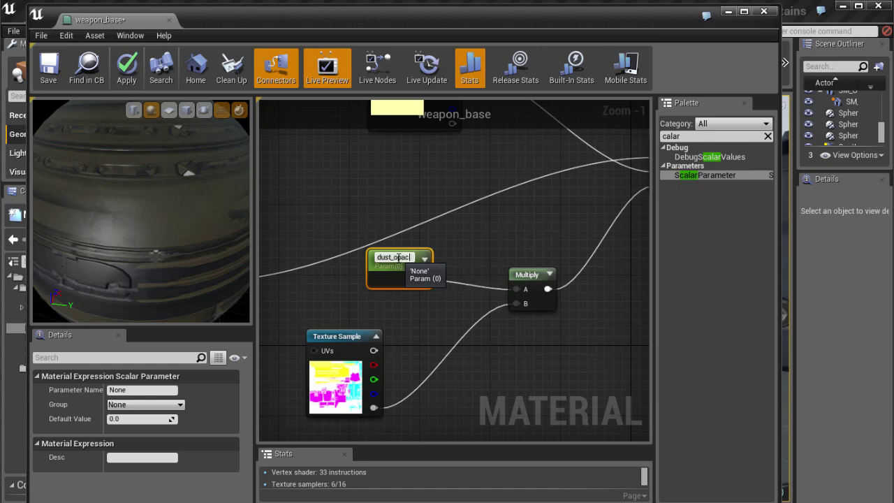
{"action": "key", "text": "Return"}
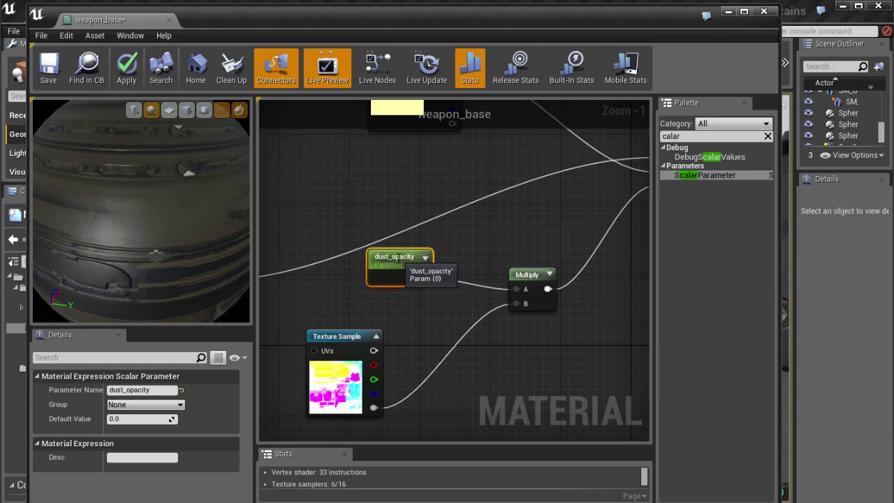
Nudge the dust_opacity node, narrow the preview area, then apply the material changes and close the material editor
{"action": "left_click", "coordinate": [368, 192]}
{"action": "right_click_drag", "start_coordinate": [447, 241], "coordinate": [421, 225]}
{"action": "left_click_drag", "start_coordinate": [371, 234], "coordinate": [366, 235]}
{"action": "right_click_drag", "start_coordinate": [457, 312], "coordinate": [419, 317]}
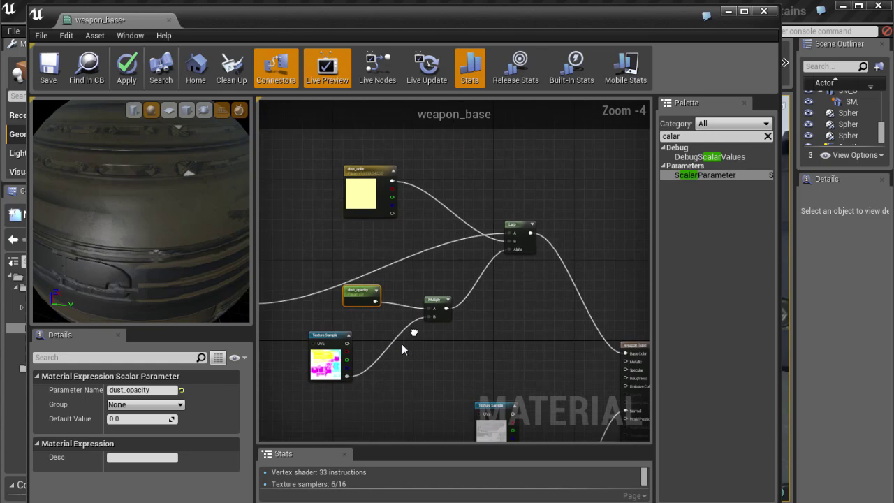
{"action": "left_click_drag", "start_coordinate": [256, 264], "coordinate": [236, 259]}
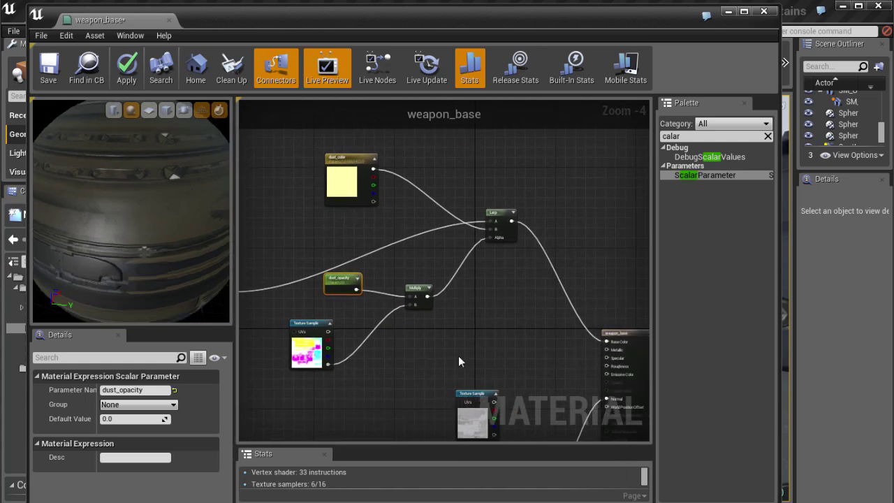
{"action": "right_click_drag", "start_coordinate": [458, 355], "coordinate": [458, 329]}
{"action": "left_click", "coordinate": [121, 67]}
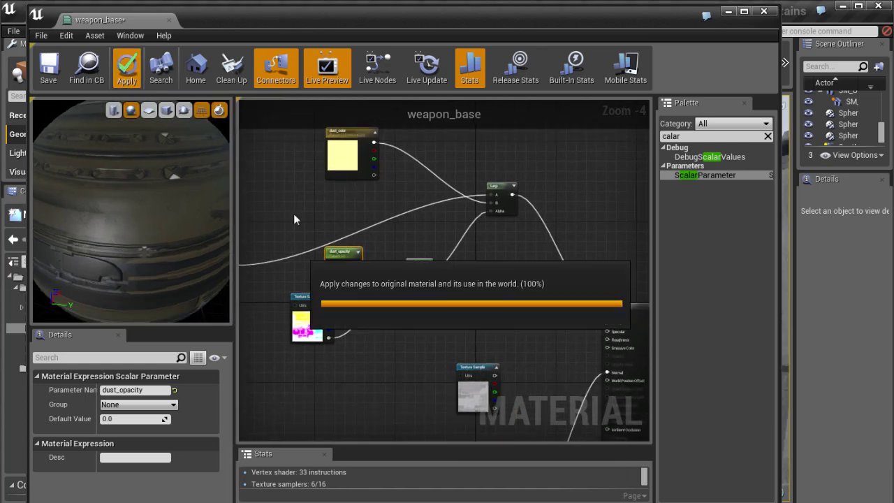
{"action": "left_click", "coordinate": [766, 13]}
Frame the weapon in the level, open the weapon_base_Inst material instance, and narrow its window to reveal the weapon
{"action": "right_click_drag", "start_coordinate": [577, 338], "coordinate": [642, 338]}
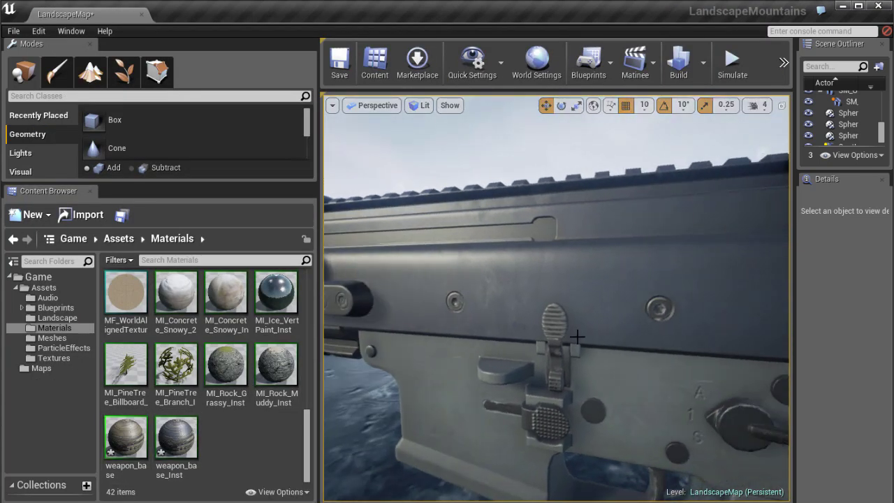
{"action": "left_click", "coordinate": [118, 440]}
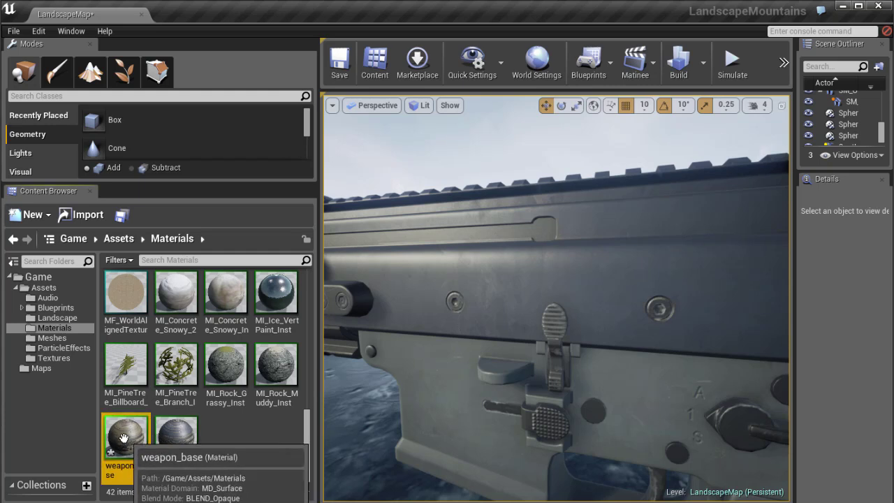
{"action": "left_click", "coordinate": [171, 475]}
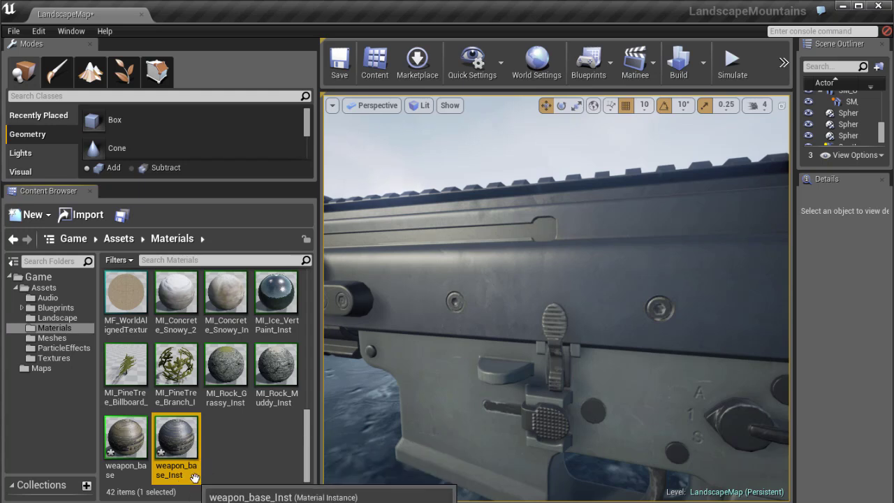
{"action": "key", "text": "d"}
{"action": "right_click_drag", "start_coordinate": [521, 331], "coordinate": [692, 342]}
{"action": "double_click", "coordinate": [160, 442]}
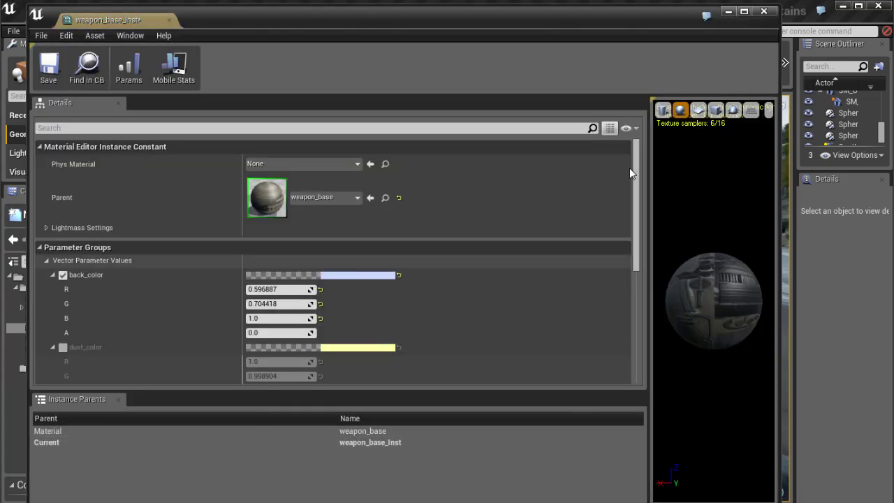
{"action": "left_click_drag", "start_coordinate": [781, 172], "coordinate": [348, 152]}
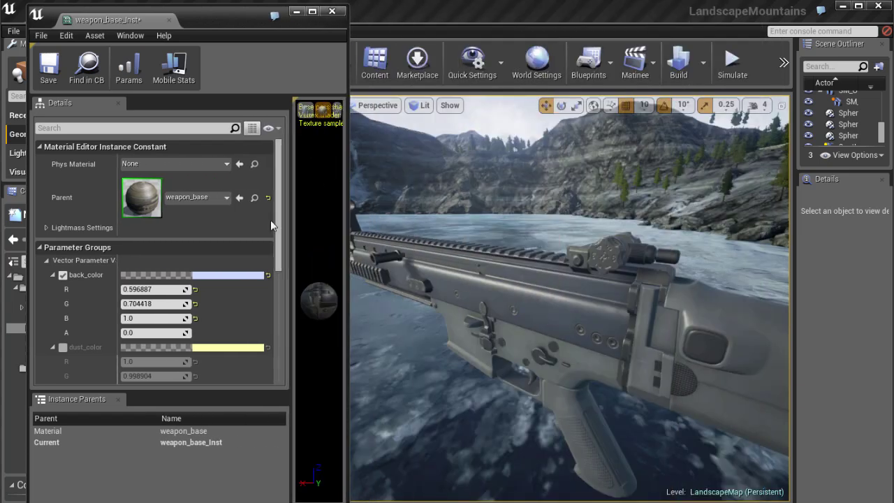
Enable the dust_opacity override in the material instance and raise it to about 0.062
{"action": "scroll", "coordinate": [223, 274], "scroll_direction": "down", "scroll_amount": 3}
{"action": "scroll", "coordinate": [223, 274], "scroll_direction": "down", "scroll_amount": 1}
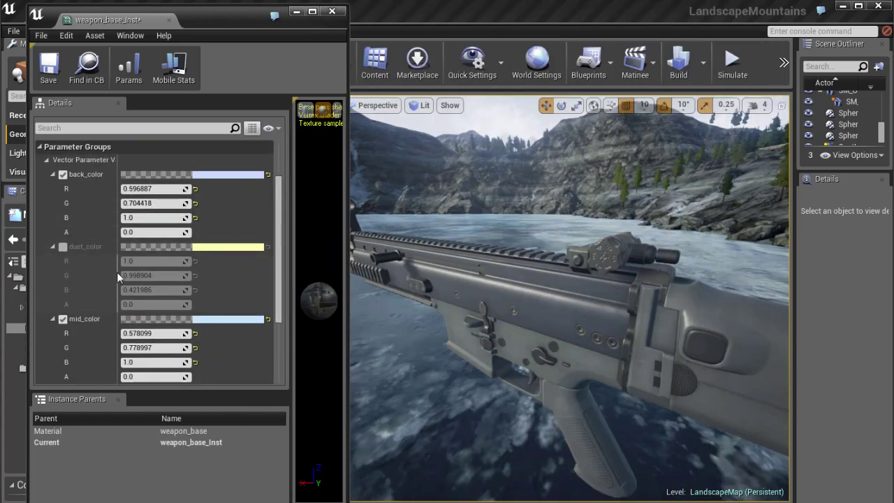
{"action": "scroll", "coordinate": [117, 271], "scroll_direction": "down", "scroll_amount": 4}
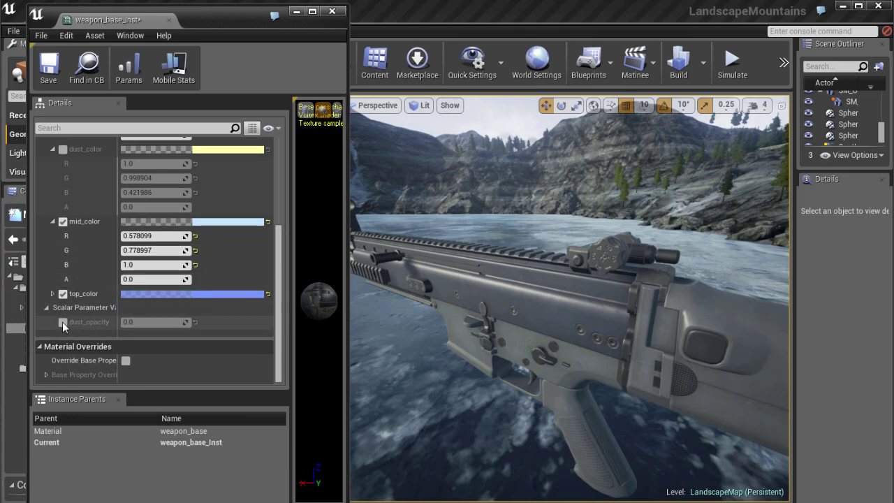
{"action": "left_click", "coordinate": [63, 322]}
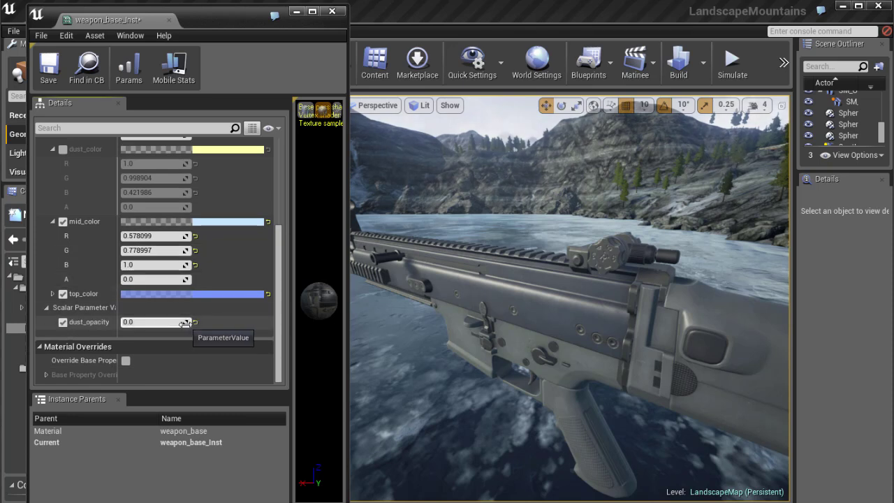
{"action": "mouse_move", "coordinate": [185, 323]}
{"action": "left_mouse_down"}
{"action": "mouse_move", "coordinate": [216, 323]}
{"action": "mouse_move", "coordinate": [172, 322]}
{"action": "mouse_move", "coordinate": [189, 322]}
{"action": "left_mouse_up"}
Enable the dust_color override and set it to a sandy tan (R 0.6, G 0.41801, B 0.148722)
{"action": "scroll", "coordinate": [227, 214], "scroll_direction": "up", "scroll_amount": 1}
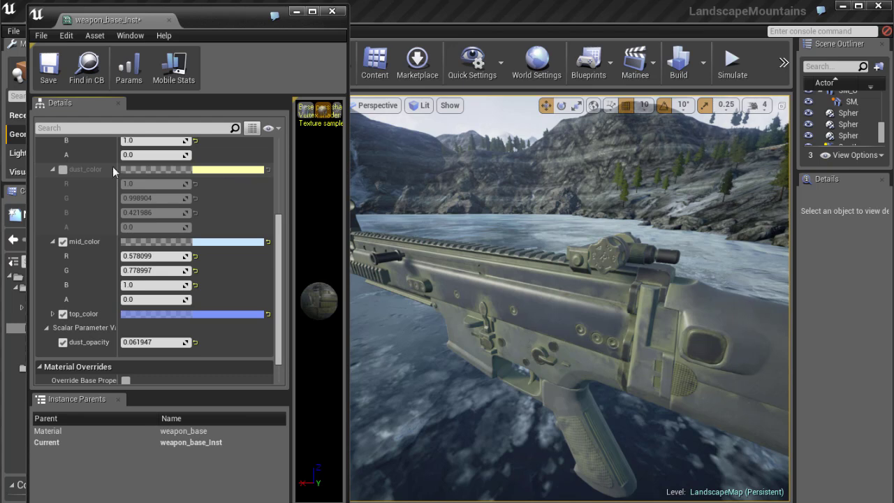
{"action": "left_click", "coordinate": [64, 170]}
{"action": "left_click", "coordinate": [226, 169]}
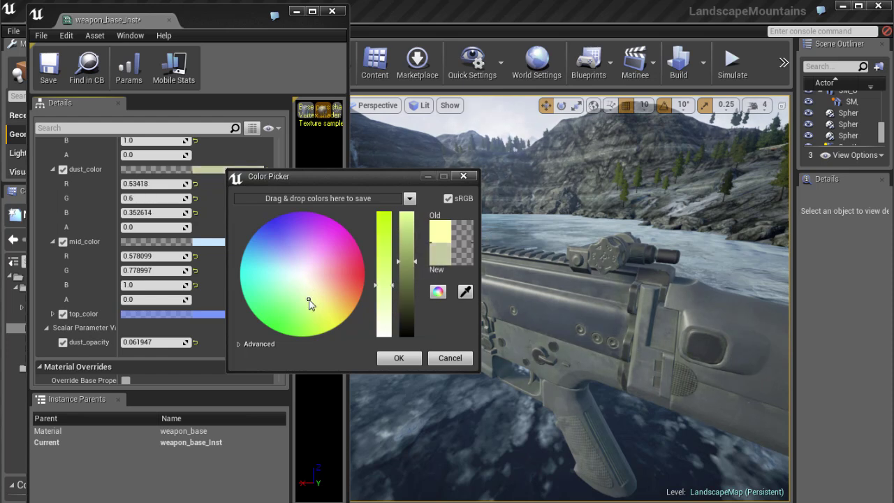
{"action": "left_click_drag", "start_coordinate": [326, 305], "coordinate": [342, 304]}
{"action": "left_click", "coordinate": [403, 362]}
Examine the dust on the weapon's front rail, receiver and sight in the level, shifting the instance window slightly
{"action": "right_click_drag", "start_coordinate": [415, 326], "coordinate": [512, 332]}
{"action": "left_click_drag", "start_coordinate": [512, 332], "coordinate": [523, 305]}
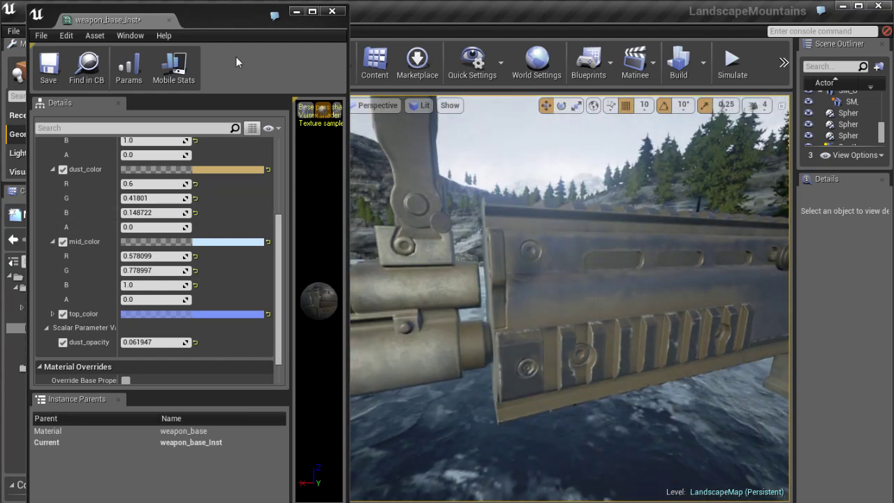
{"action": "mouse_move", "coordinate": [231, 9]}
{"action": "left_mouse_down"}
{"action": "mouse_move", "coordinate": [224, 31]}
{"action": "mouse_move", "coordinate": [227, 21]}
{"action": "left_mouse_up"}
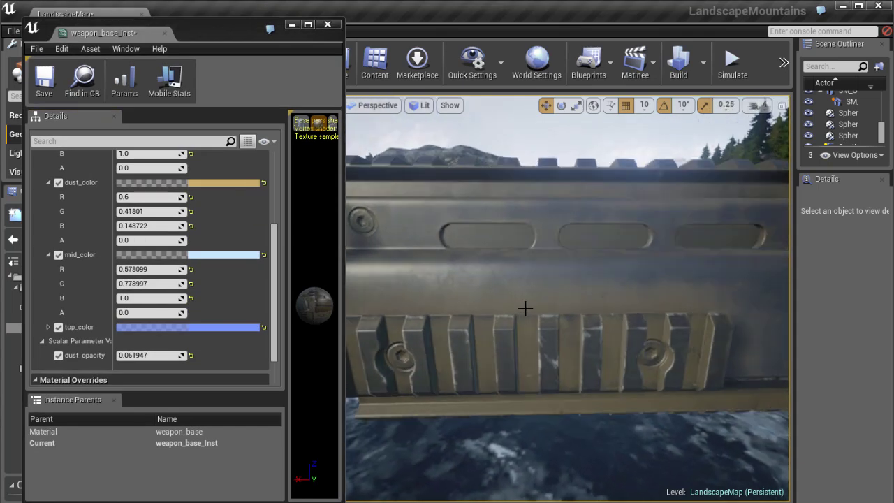
{"action": "left_click_drag", "start_coordinate": [540, 306], "coordinate": [585, 308]}
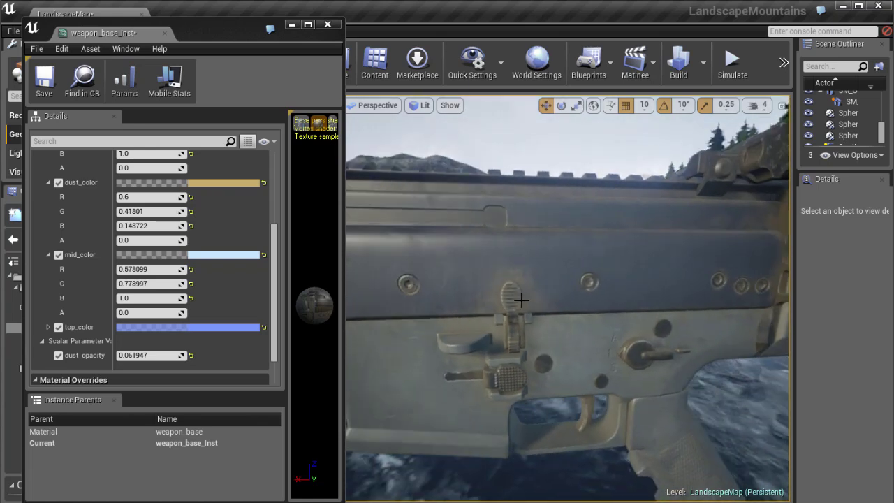
{"action": "left_click_drag", "start_coordinate": [477, 296], "coordinate": [546, 317]}
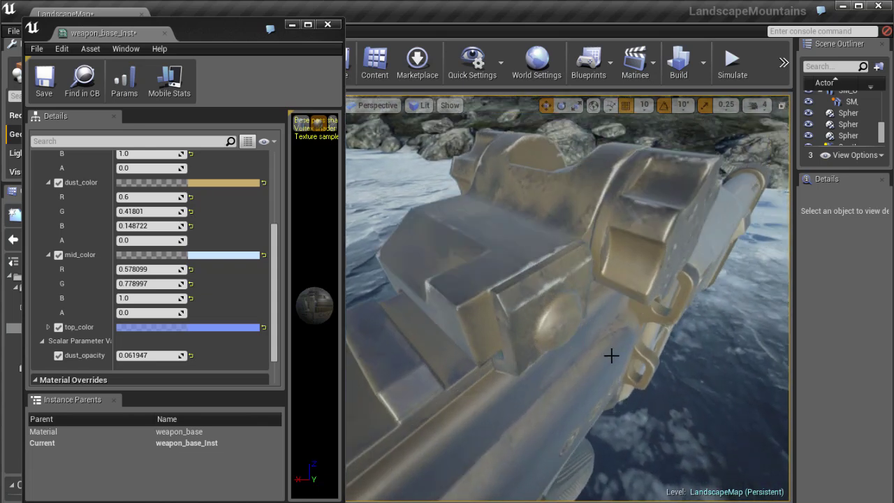
{"action": "right_click_drag", "start_coordinate": [597, 335], "coordinate": [433, 300]}
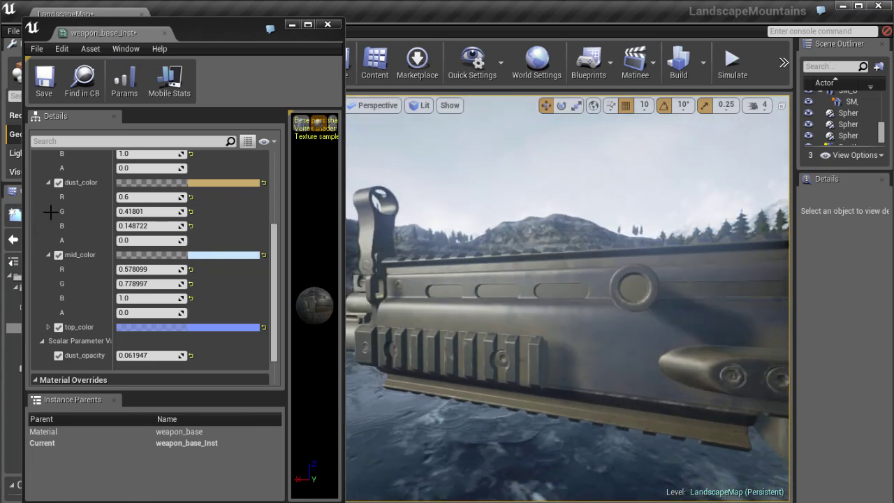
Close the weapon_base_Inst editor and open the weapon_base material in a window wide enough to show its node graph
{"action": "mouse_move", "coordinate": [180, 221]}
{"action": "right_mouse_down"}
{"action": "mouse_move", "coordinate": [223, 259]}
{"action": "mouse_move", "coordinate": [186, 233]}
{"action": "right_mouse_up"}
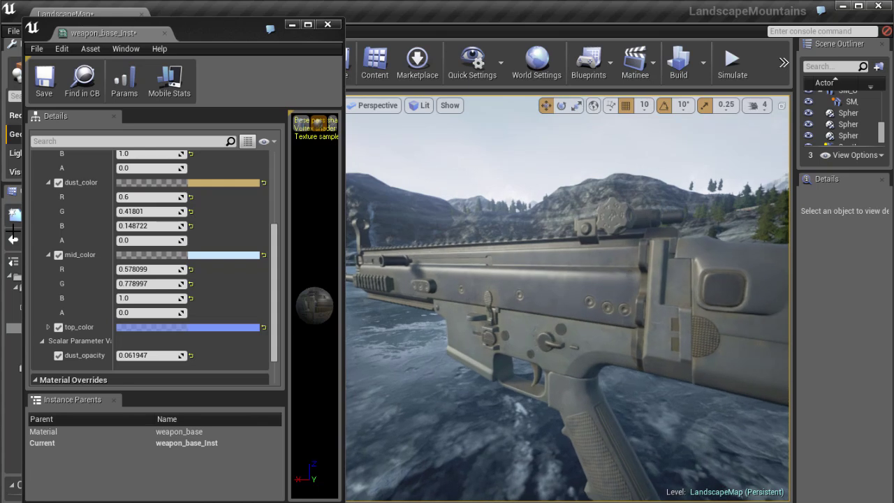
{"action": "left_click", "coordinate": [328, 25]}
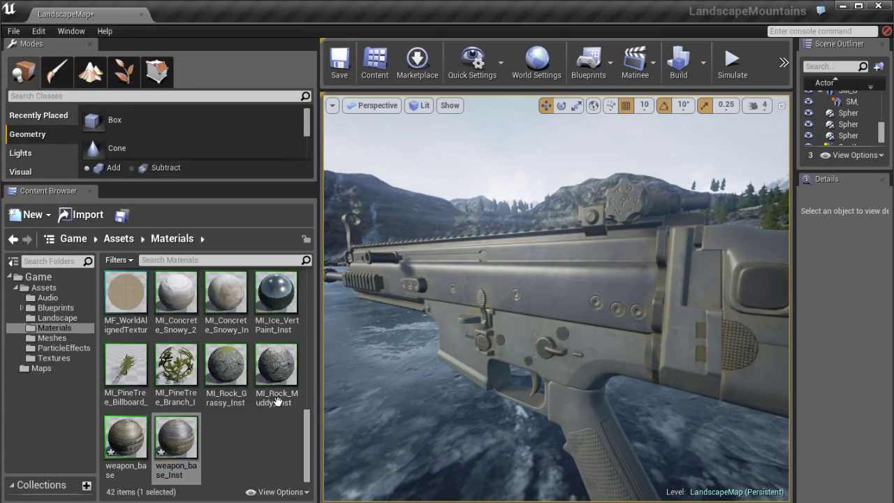
{"action": "double_click", "coordinate": [126, 436]}
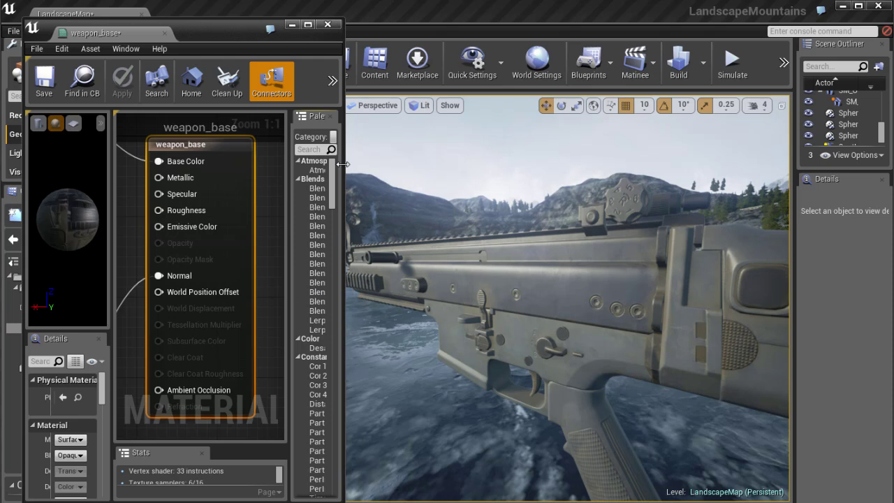
{"action": "left_click_drag", "start_coordinate": [343, 164], "coordinate": [796, 164]}
{"action": "scroll", "coordinate": [379, 318], "scroll_direction": "down", "scroll_amount": 5}
Connect the unused grey texture sample to the Roughness input of weapon_base and apply the material
{"action": "right_click_drag", "start_coordinate": [379, 318], "coordinate": [470, 275]}
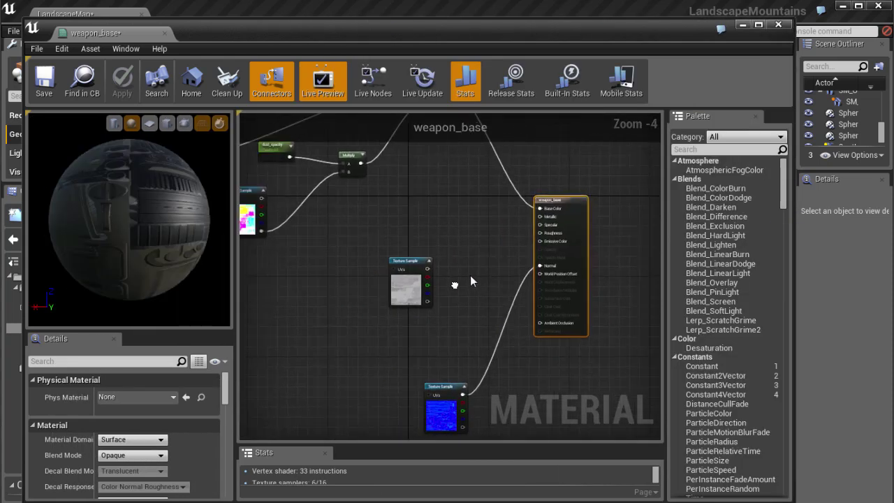
{"action": "scroll", "coordinate": [471, 278], "scroll_direction": "up", "scroll_amount": 2}
{"action": "left_click_drag", "start_coordinate": [369, 293], "coordinate": [542, 244]}
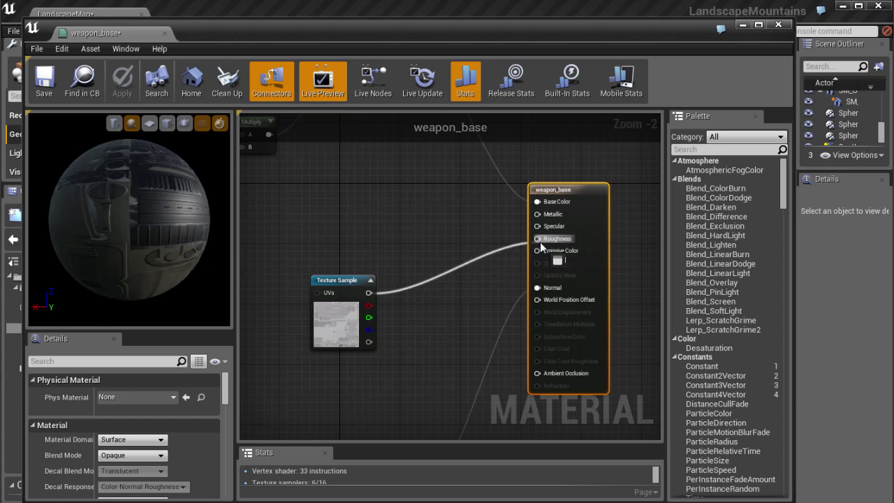
{"action": "right_click_drag", "start_coordinate": [415, 251], "coordinate": [423, 275]}
{"action": "scroll", "coordinate": [142, 232], "scroll_direction": "up", "scroll_amount": 4}
{"action": "left_click_drag", "start_coordinate": [144, 236], "coordinate": [94, 233]}
{"action": "left_click", "coordinate": [123, 82]}
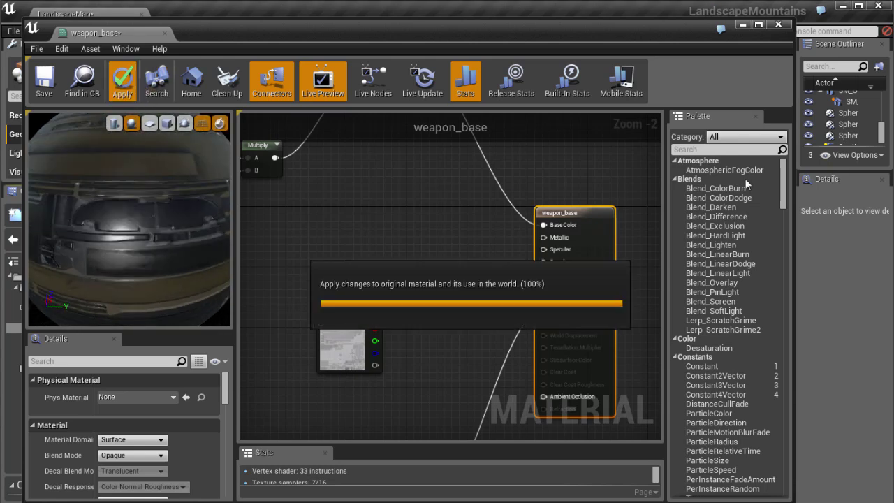
Narrow the material editor and examine the roughness on the weapon's receiver and top rail in the level
{"action": "left_click_drag", "start_coordinate": [794, 42], "coordinate": [259, 43]}
{"action": "scroll", "coordinate": [461, 265], "scroll_direction": "up", "scroll_amount": 5}
{"action": "mouse_move", "coordinate": [469, 264]}
{"action": "right_mouse_down"}
{"action": "mouse_move", "coordinate": [421, 265]}
{"action": "mouse_move", "coordinate": [447, 273]}
{"action": "mouse_move", "coordinate": [475, 265]}
{"action": "right_mouse_up"}
{"action": "left_click_drag", "start_coordinate": [474, 265], "coordinate": [647, 274], "text": "alt"}
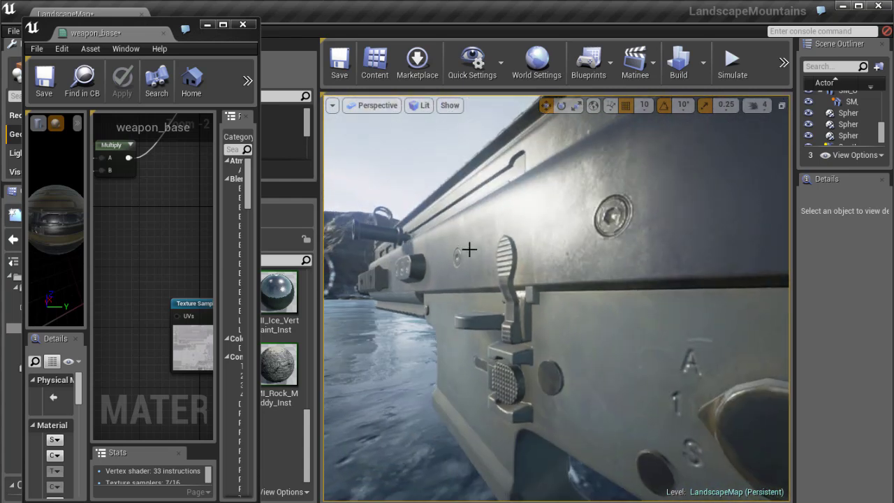
{"action": "right_click_drag", "start_coordinate": [482, 255], "coordinate": [532, 245]}
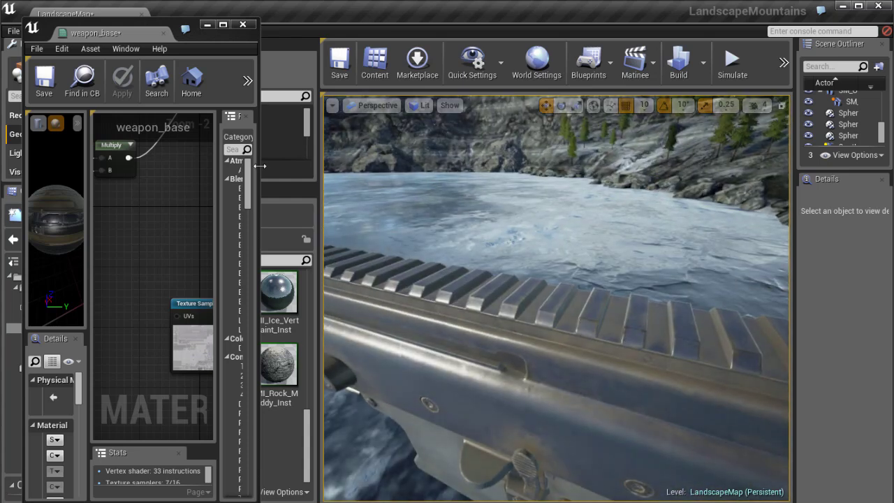
Widen the material editor and reposition the roughness texture sample beneath the dust mask sample
{"action": "left_click_drag", "start_coordinate": [260, 165], "coordinate": [717, 165]}
{"action": "scroll", "coordinate": [436, 264], "scroll_direction": "down", "scroll_amount": 2}
{"action": "scroll", "coordinate": [430, 267], "scroll_direction": "up", "scroll_amount": 1}
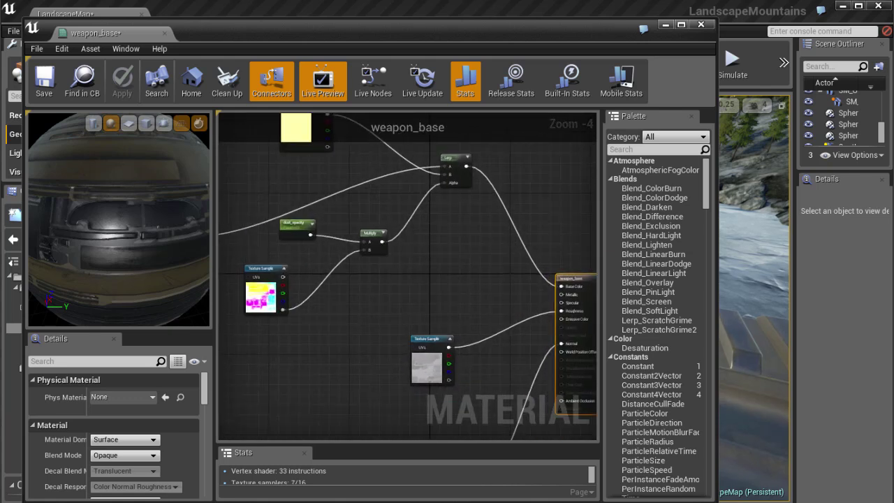
{"action": "right_click_drag", "start_coordinate": [426, 257], "coordinate": [454, 238]}
{"action": "left_click_drag", "start_coordinate": [431, 309], "coordinate": [301, 341]}
{"action": "scroll", "coordinate": [381, 306], "scroll_direction": "up", "scroll_amount": 2}
{"action": "right_click_drag", "start_coordinate": [390, 301], "coordinate": [423, 284]}
{"action": "mouse_move", "coordinate": [309, 332]}
{"action": "left_mouse_down"}
{"action": "mouse_move", "coordinate": [296, 348]}
{"action": "mouse_move", "coordinate": [296, 339]}
{"action": "left_mouse_up"}
Review how the dust mask and dust_opacity feed the Multiply node, alongside the roughness texture sample
{"action": "right_click_drag", "start_coordinate": [428, 271], "coordinate": [419, 307]}
{"action": "right_click_drag", "start_coordinate": [381, 285], "coordinate": [424, 285]}
{"action": "scroll", "coordinate": [447, 276], "scroll_direction": "up", "scroll_amount": 1}
{"action": "mouse_move", "coordinate": [265, 217]}
{"action": "left_mouse_down"}
{"action": "mouse_move", "coordinate": [274, 217]}
{"action": "mouse_move", "coordinate": [264, 217]}
{"action": "left_mouse_up"}
{"action": "right_click_drag", "start_coordinate": [422, 307], "coordinate": [405, 330]}
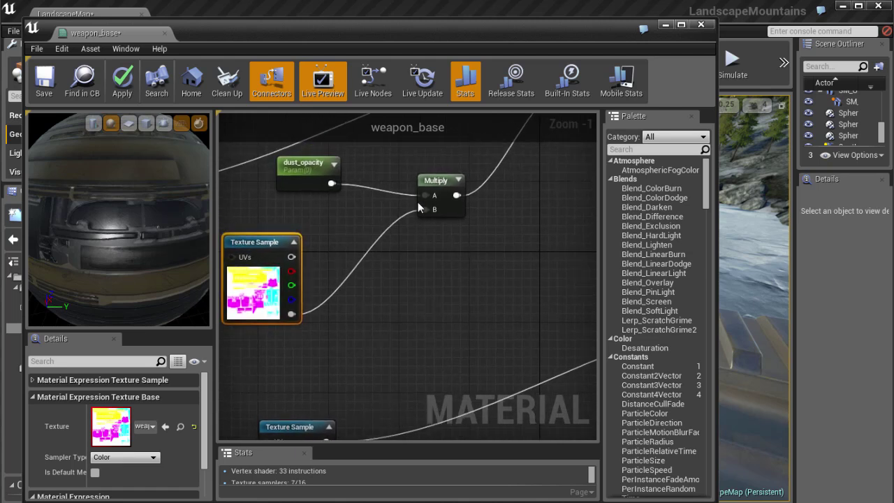
{"action": "scroll", "coordinate": [441, 310], "scroll_direction": "down", "scroll_amount": 1}
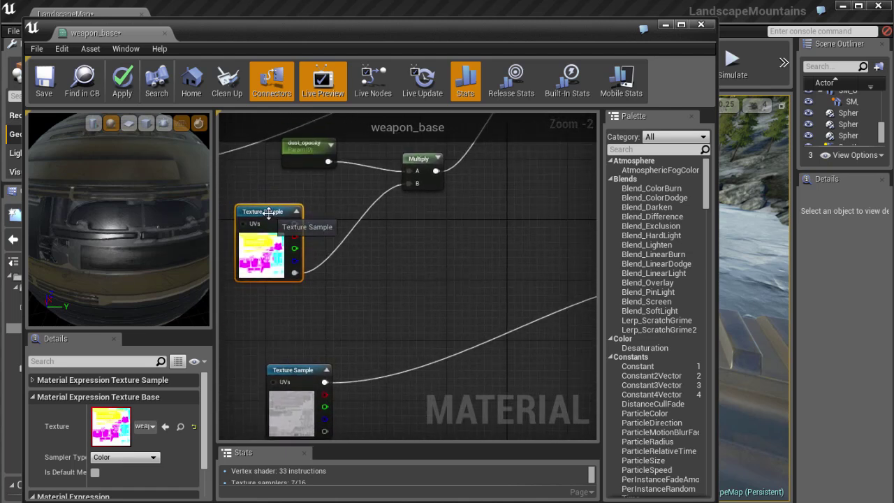
{"action": "left_click_drag", "start_coordinate": [299, 158], "coordinate": [296, 160]}
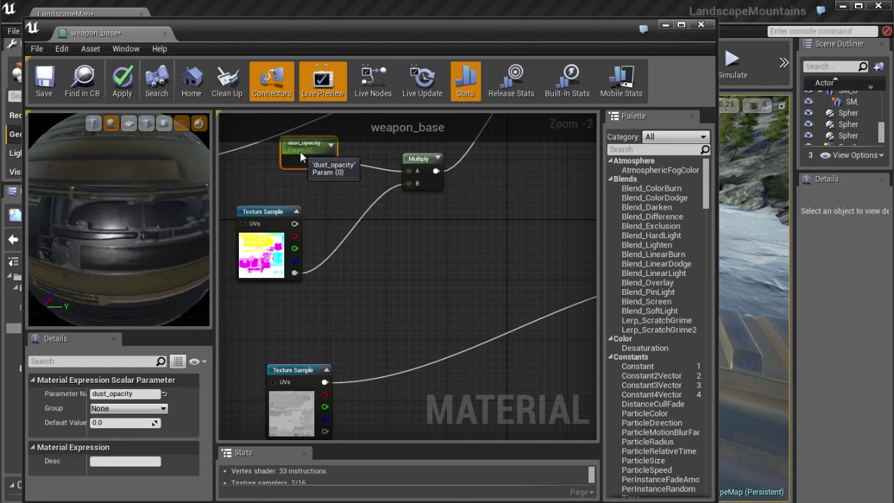
{"action": "right_click_drag", "start_coordinate": [351, 230], "coordinate": [350, 248]}
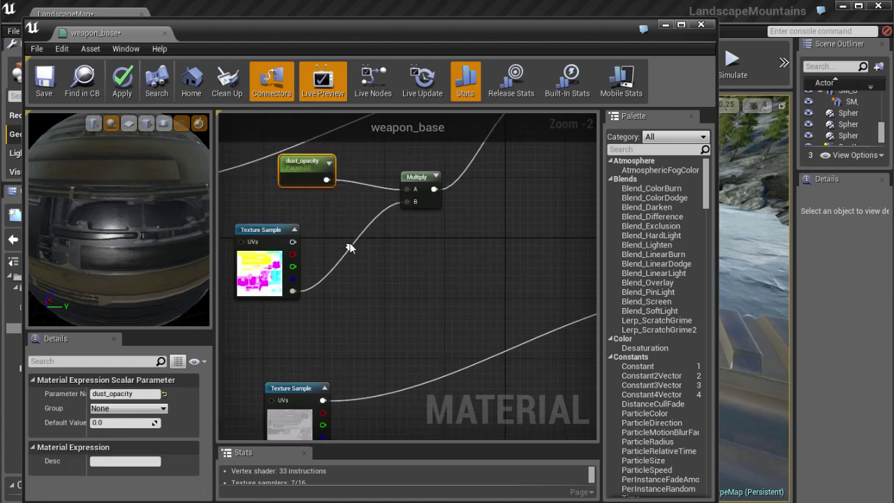
{"action": "left_click", "coordinate": [423, 178]}
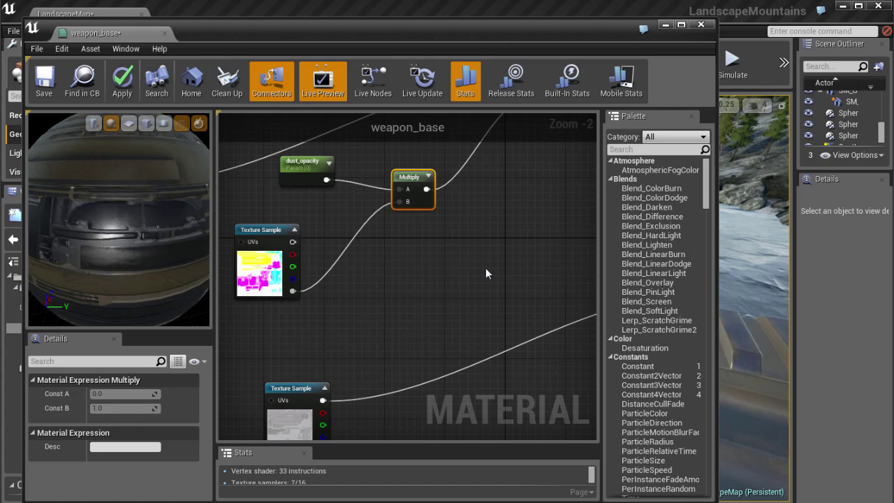
{"action": "right_click_drag", "start_coordinate": [485, 267], "coordinate": [475, 250]}
{"action": "left_click", "coordinate": [305, 355]}
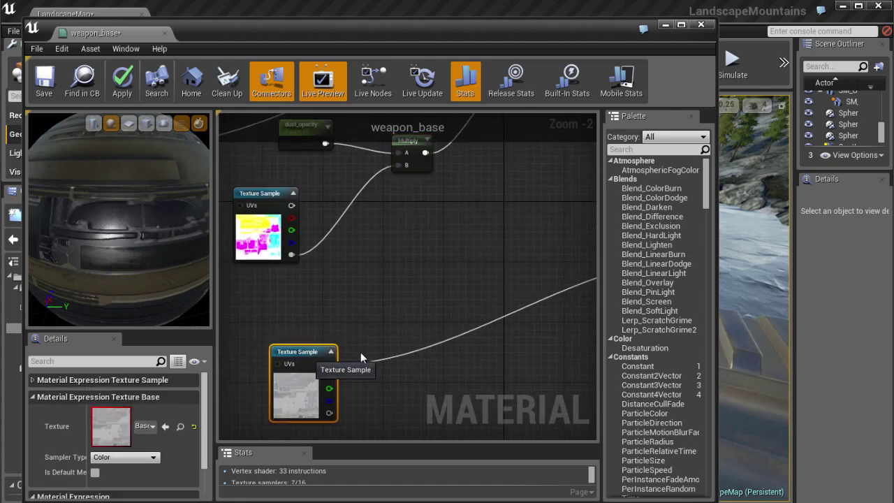
Create an Add node with the dust Multiply result wired to A and the roughness texture sample to B
{"action": "left_click", "coordinate": [464, 257]}
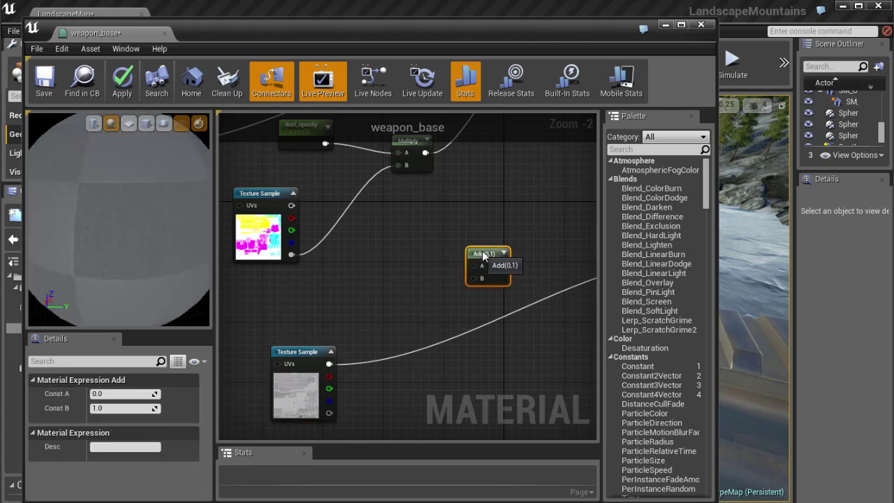
{"action": "right_click_drag", "start_coordinate": [441, 323], "coordinate": [417, 340]}
{"action": "left_click_drag", "start_coordinate": [400, 169], "coordinate": [456, 276]}
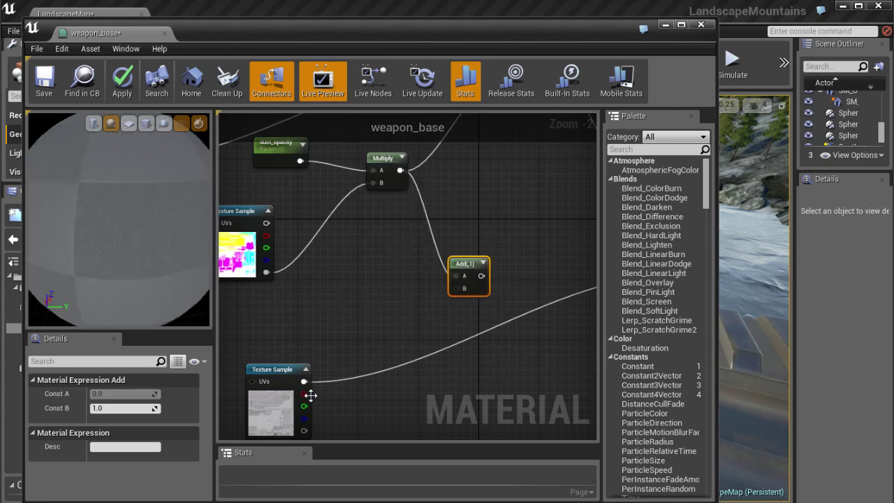
{"action": "left_click_drag", "start_coordinate": [305, 381], "coordinate": [457, 286]}
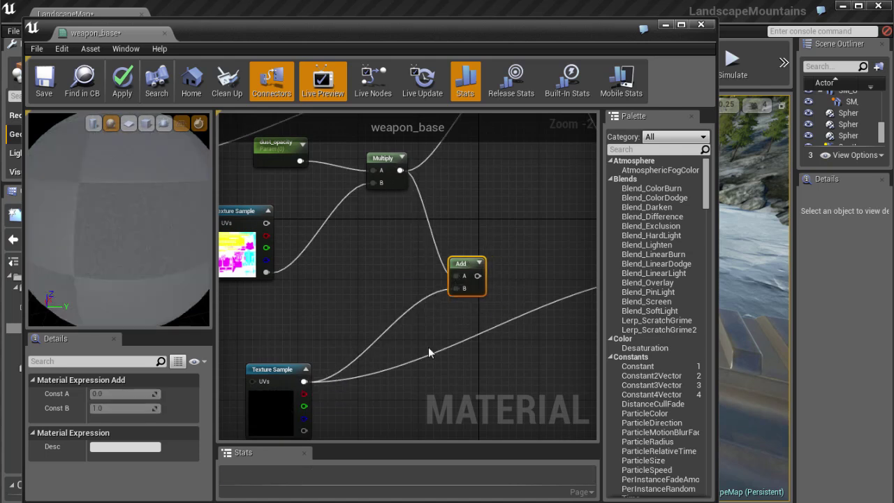
Connect the Add output to Base Color temporarily and inspect the combined roughness on the preview sphere
{"action": "right_click_drag", "start_coordinate": [511, 254], "coordinate": [392, 292]}
{"action": "scroll", "coordinate": [388, 296], "scroll_direction": "down", "scroll_amount": 1}
{"action": "scroll", "coordinate": [384, 297], "scroll_direction": "up", "scroll_amount": 1}
{"action": "left_click_drag", "start_coordinate": [346, 319], "coordinate": [564, 286]}
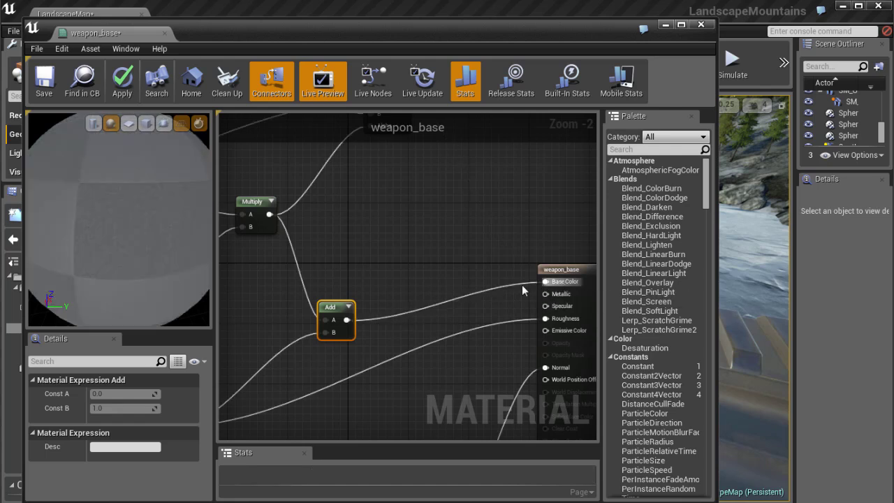
{"action": "left_click_drag", "start_coordinate": [148, 244], "coordinate": [169, 252]}
Set the dust_opacity parameter's default value to 1 and inspect its effect on the preview sphere
{"action": "right_click_drag", "start_coordinate": [253, 305], "coordinate": [412, 229]}
{"action": "right_click_drag", "start_coordinate": [373, 266], "coordinate": [368, 343]}
{"action": "left_click", "coordinate": [296, 205]}
{"action": "left_click_drag", "start_coordinate": [296, 205], "coordinate": [288, 205]}
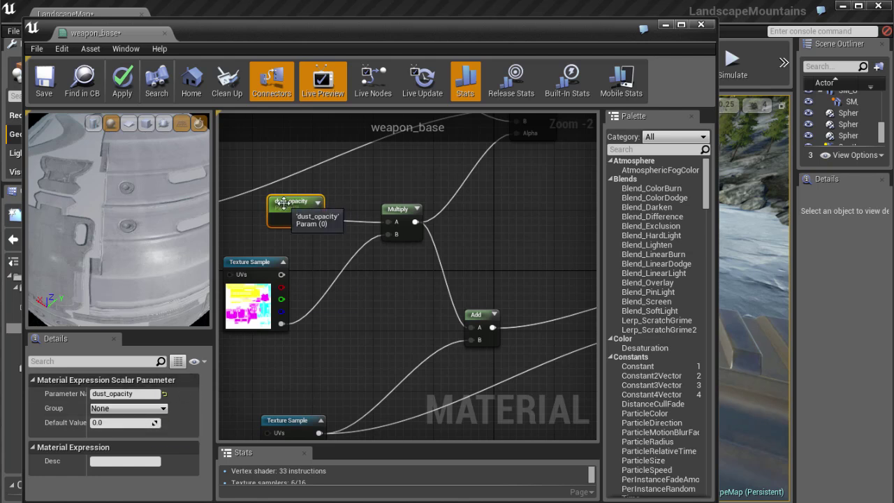
{"action": "left_click", "coordinate": [118, 422]}
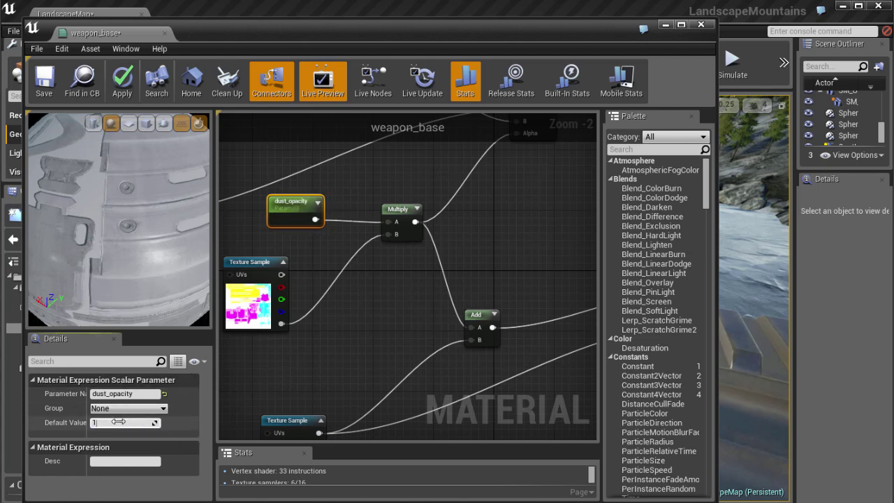
{"action": "type", "text": "1"}
{"action": "key", "text": "Return"}
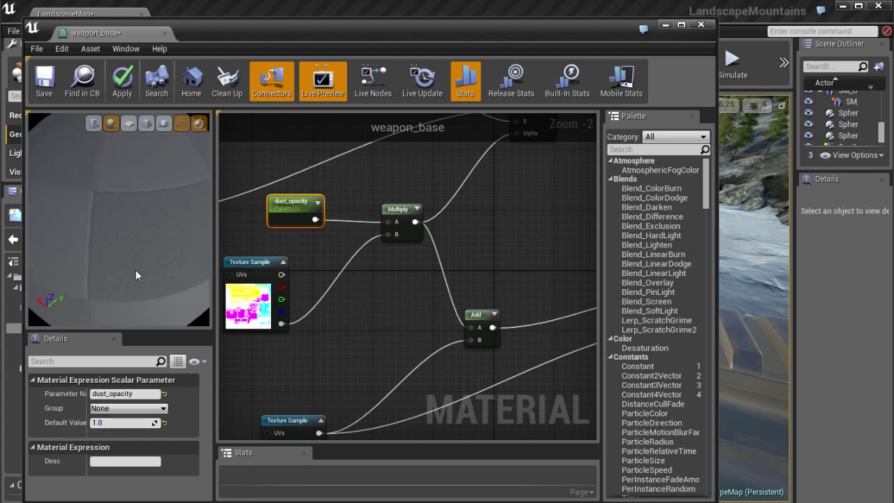
{"action": "left_click_drag", "start_coordinate": [153, 264], "coordinate": [184, 206]}
{"action": "left_click_drag", "start_coordinate": [89, 218], "coordinate": [60, 245]}
{"action": "left_click_drag", "start_coordinate": [140, 237], "coordinate": [140, 208]}
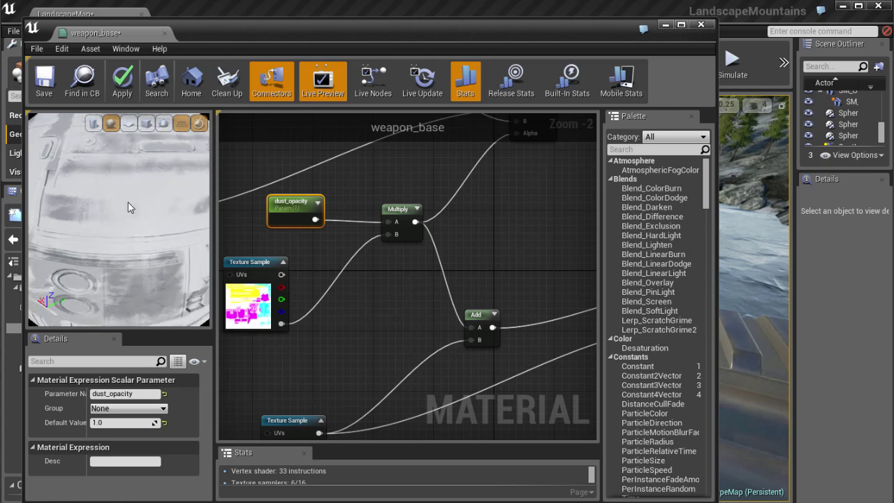
Set the dust_opacity parameter's default value to 0.5 and inspect the preview sphere
{"action": "scroll", "coordinate": [133, 212], "scroll_direction": "down", "scroll_amount": 3}
{"action": "right_click_drag", "start_coordinate": [343, 354], "coordinate": [294, 375]}
{"action": "left_click_drag", "start_coordinate": [292, 358], "coordinate": [298, 358]}
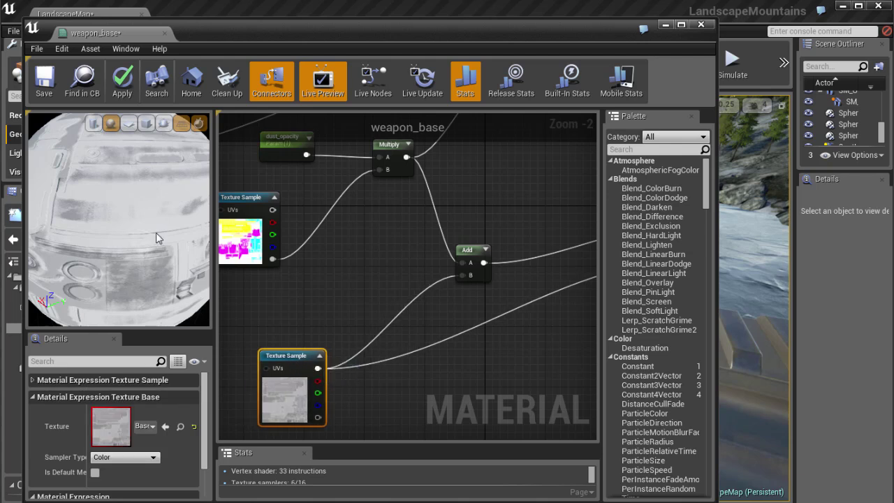
{"action": "scroll", "coordinate": [149, 234], "scroll_direction": "up", "scroll_amount": 3}
{"action": "right_click_drag", "start_coordinate": [291, 180], "coordinate": [314, 222]}
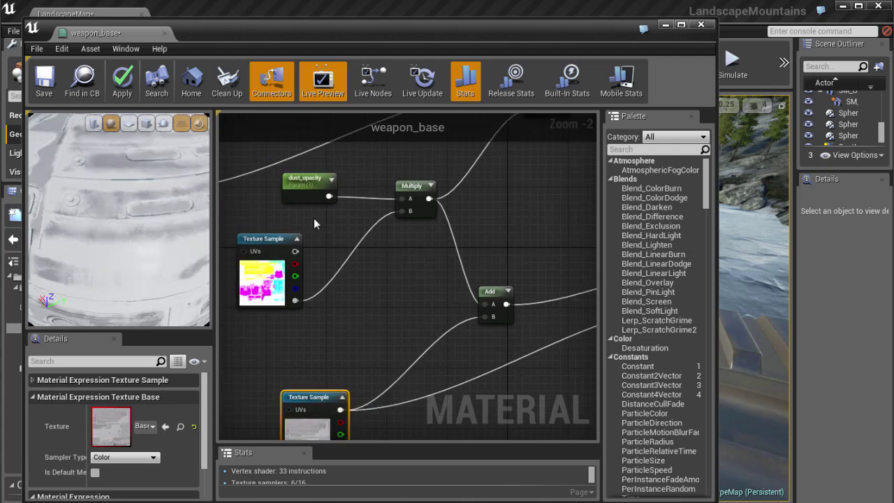
{"action": "left_click", "coordinate": [300, 183]}
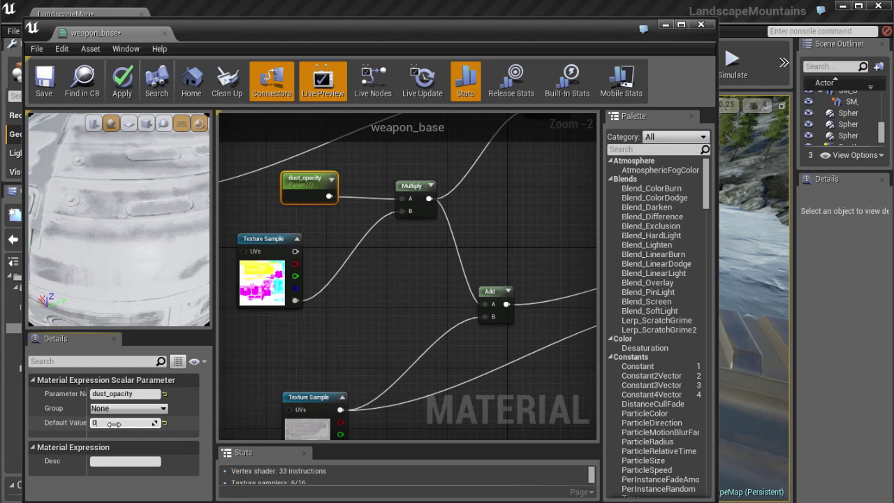
{"action": "key", "text": "Return"}
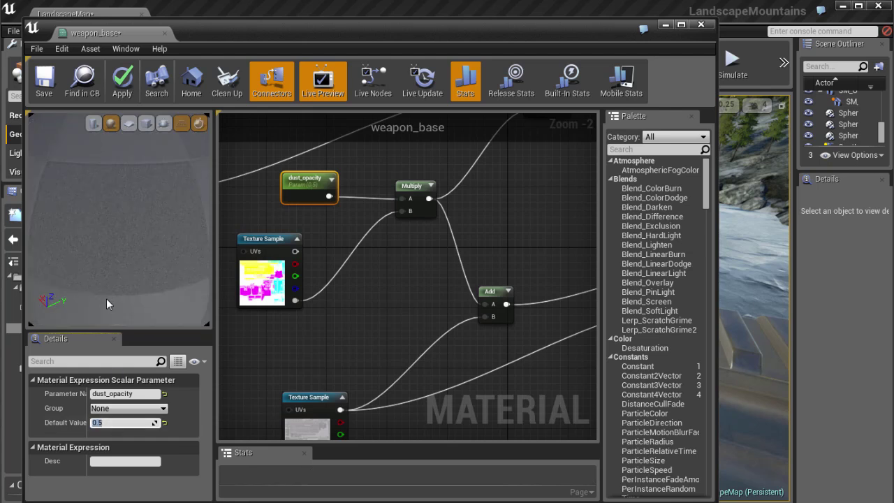
{"action": "left_click", "coordinate": [118, 280]}
{"action": "scroll", "coordinate": [118, 280], "scroll_direction": "down", "scroll_amount": 2}
{"action": "left_click_drag", "start_coordinate": [140, 284], "coordinate": [129, 270]}
{"action": "mouse_move", "coordinate": [151, 226]}
{"action": "left_mouse_down"}
{"action": "mouse_move", "coordinate": [131, 235]}
{"action": "mouse_move", "coordinate": [178, 222]}
{"action": "mouse_move", "coordinate": [155, 243]}
{"action": "left_mouse_up"}
Reconnect the dust Lerp output to Base Color and wire the Add output to Roughness
{"action": "right_click_drag", "start_coordinate": [432, 318], "coordinate": [357, 333]}
{"action": "scroll", "coordinate": [357, 332], "scroll_direction": "down", "scroll_amount": 1}
{"action": "right_click_drag", "start_coordinate": [421, 283], "coordinate": [393, 283]}
{"action": "left_click_drag", "start_coordinate": [364, 179], "coordinate": [495, 342]}
{"action": "right_click_drag", "start_coordinate": [377, 334], "coordinate": [422, 219]}
{"action": "left_click_drag", "start_coordinate": [389, 264], "coordinate": [417, 265]}
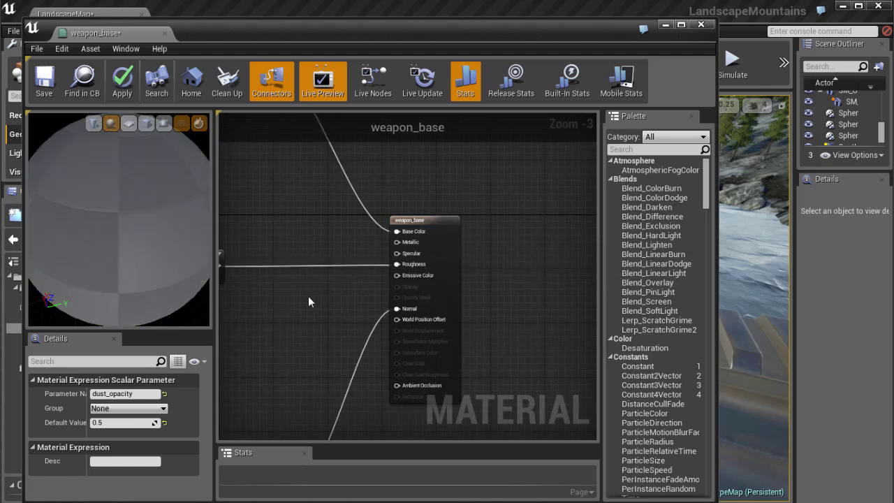
Inspect the dusty preview sphere from several angles and apply the changes to the weapon_base material
{"action": "right_click_drag", "start_coordinate": [308, 296], "coordinate": [352, 303]}
{"action": "scroll", "coordinate": [128, 263], "scroll_direction": "up", "scroll_amount": 4}
{"action": "left_click_drag", "start_coordinate": [102, 261], "coordinate": [149, 283]}
{"action": "left_click_drag", "start_coordinate": [97, 230], "coordinate": [167, 213]}
{"action": "scroll", "coordinate": [425, 253], "scroll_direction": "down", "scroll_amount": 2}
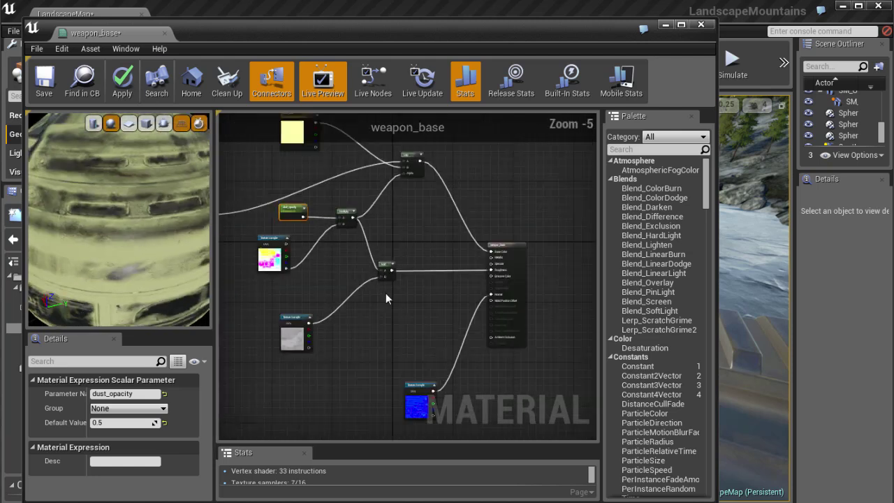
{"action": "left_click", "coordinate": [122, 80]}
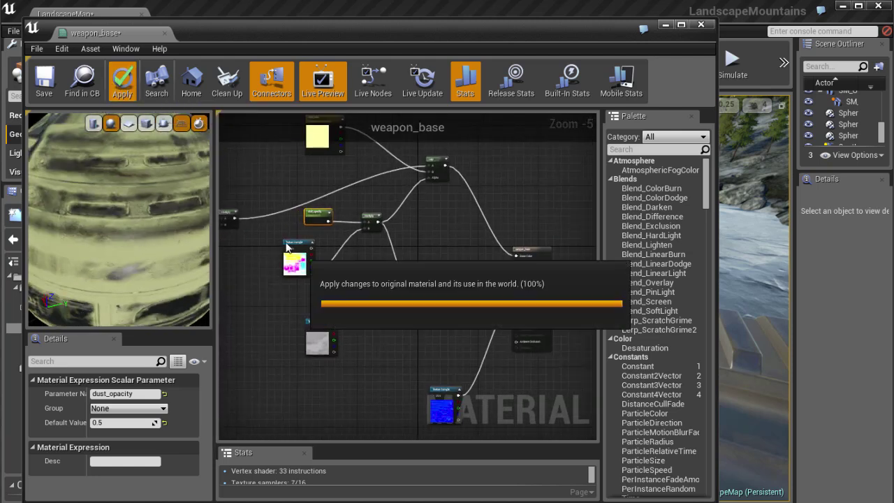
{"action": "right_click_drag", "start_coordinate": [436, 255], "coordinate": [425, 311]}
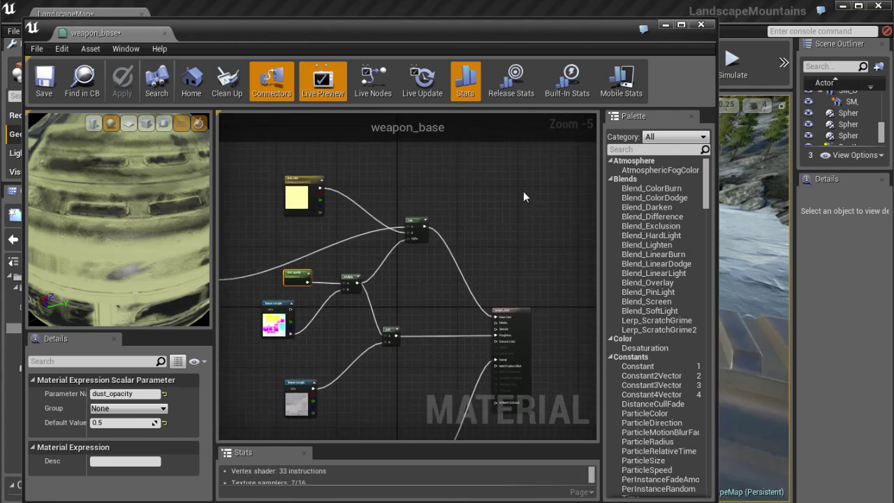
Close the weapon_base editor, open the weapon_base_Inst instance, and narrow its window to reveal the weapon
{"action": "left_click", "coordinate": [702, 26]}
{"action": "right_click_drag", "start_coordinate": [513, 283], "coordinate": [485, 224]}
{"action": "left_click", "coordinate": [244, 444]}
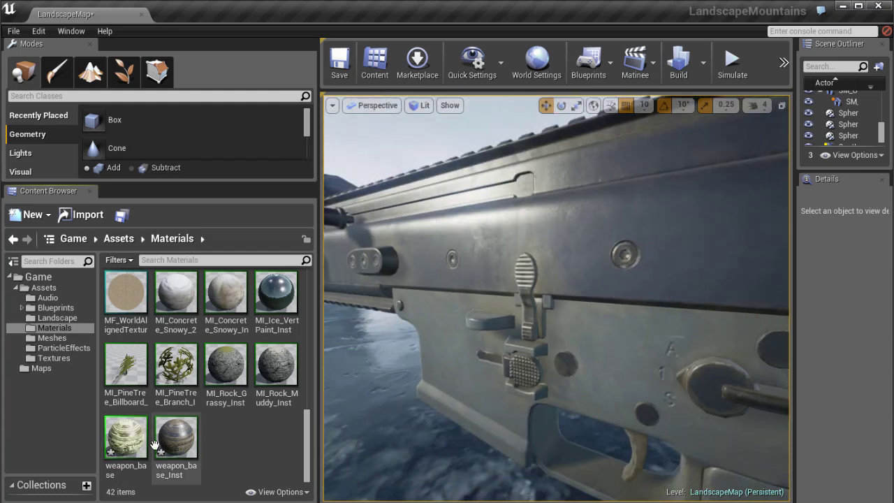
{"action": "double_click", "coordinate": [178, 439]}
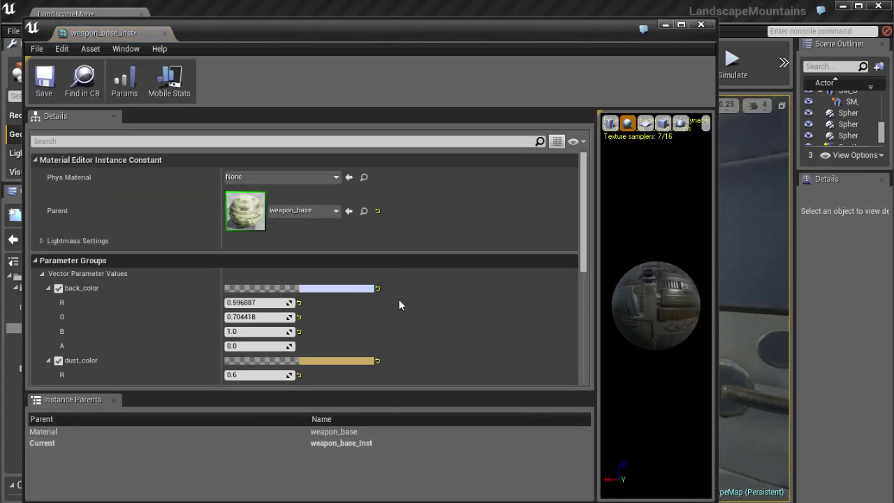
{"action": "left_click_drag", "start_coordinate": [594, 269], "coordinate": [415, 270]}
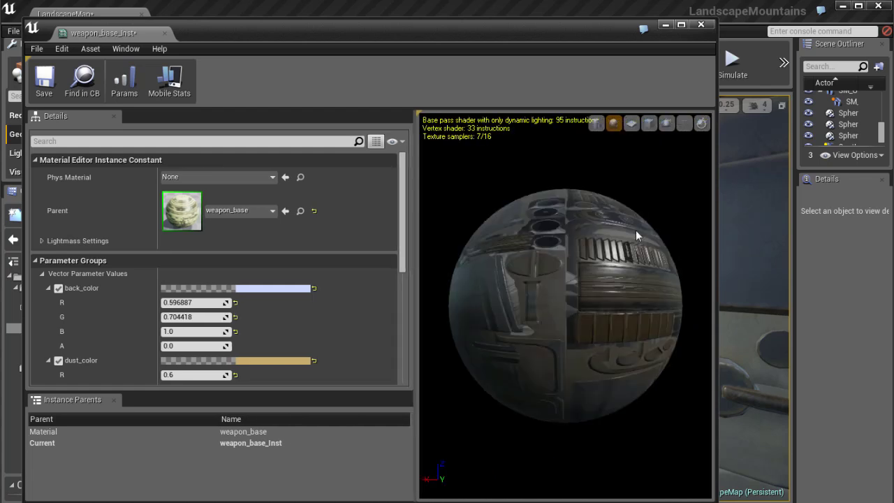
{"action": "left_click_drag", "start_coordinate": [715, 216], "coordinate": [435, 210]}
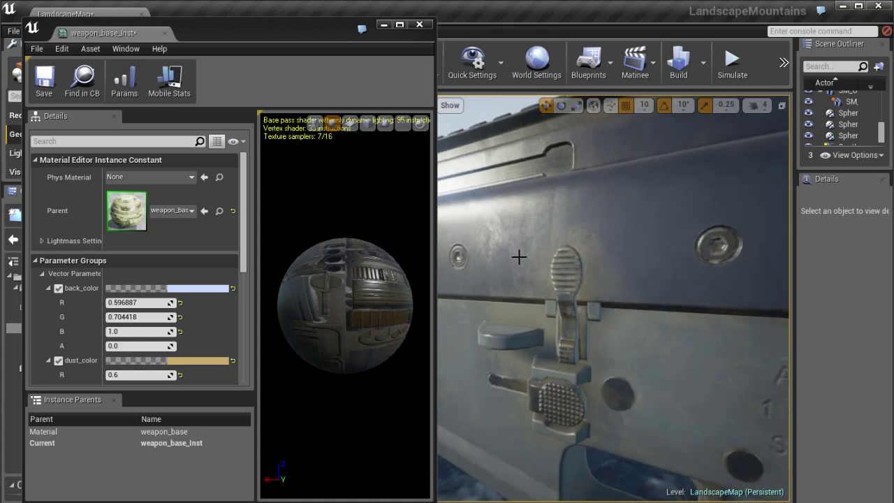
Set the instance's dust_opacity to 1 and inspect the full-strength dust across the weapon
{"action": "scroll", "coordinate": [218, 320], "scroll_direction": "down", "scroll_amount": 4}
{"action": "scroll", "coordinate": [220, 320], "scroll_direction": "down", "scroll_amount": 5}
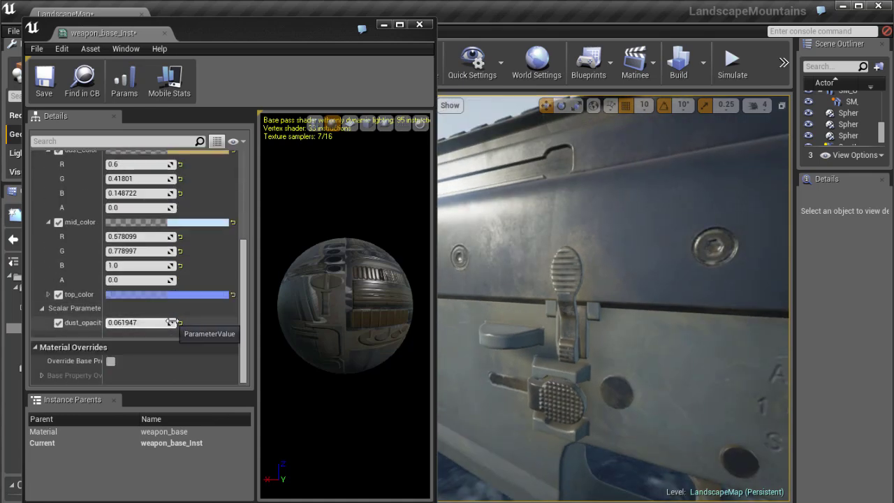
{"action": "left_click", "coordinate": [152, 324]}
{"action": "type", "text": "1"}
{"action": "key", "text": "Return"}
{"action": "right_click_drag", "start_coordinate": [512, 304], "coordinate": [446, 310]}
{"action": "key", "text": "s"}
{"action": "key", "text": "w"}
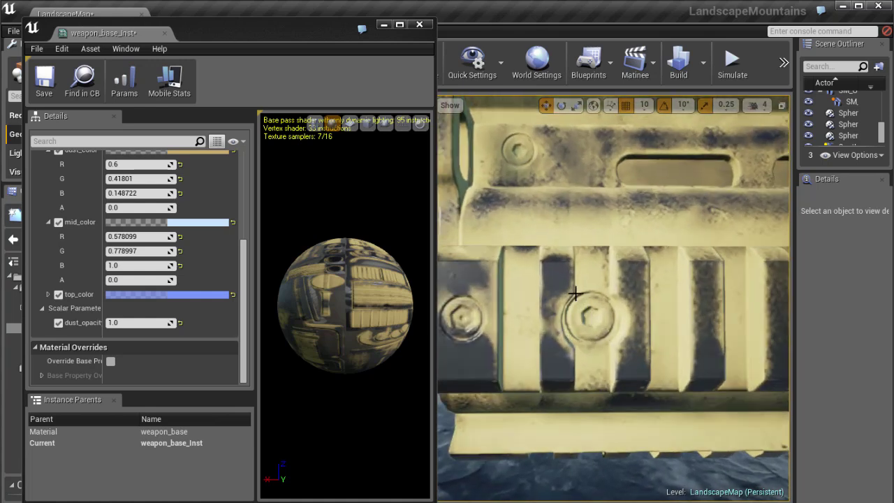
{"action": "right_click_drag", "start_coordinate": [540, 350], "coordinate": [629, 354]}
Set the instance's dust_opacity to 0, check the weapon, and close the instance editor
{"action": "left_click", "coordinate": [129, 323]}
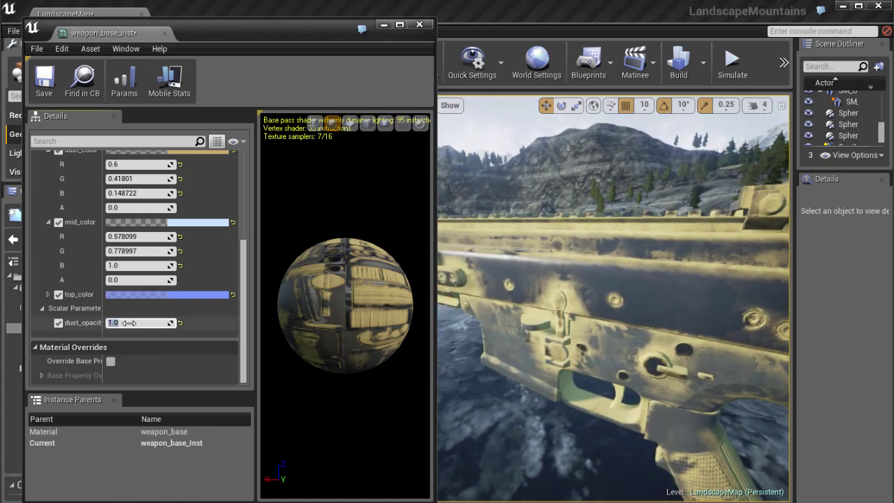
{"action": "type", "text": "0"}
{"action": "key", "text": "Return"}
{"action": "right_click_drag", "start_coordinate": [554, 296], "coordinate": [588, 278]}
{"action": "left_click", "coordinate": [420, 25]}
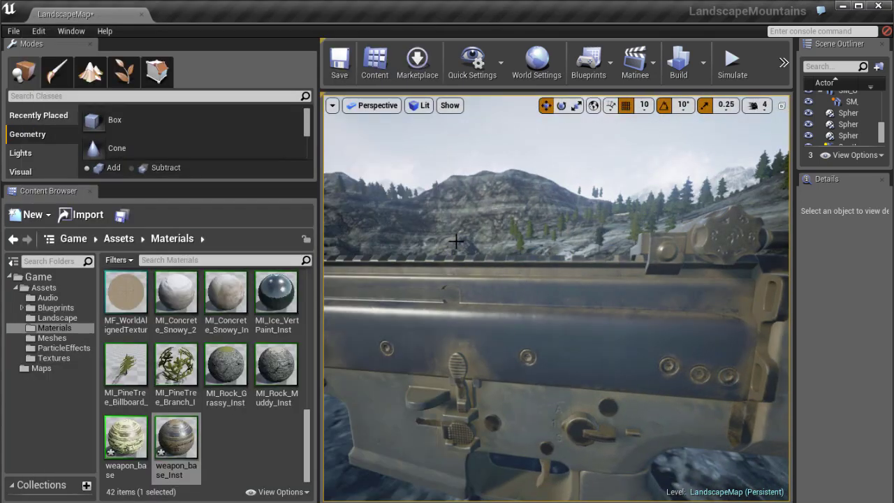
Save all modified assets, including weapon_base, weapon_base_Inst, the three BaseMaterial textures and weapon_masks
{"action": "left_click", "coordinate": [225, 430]}
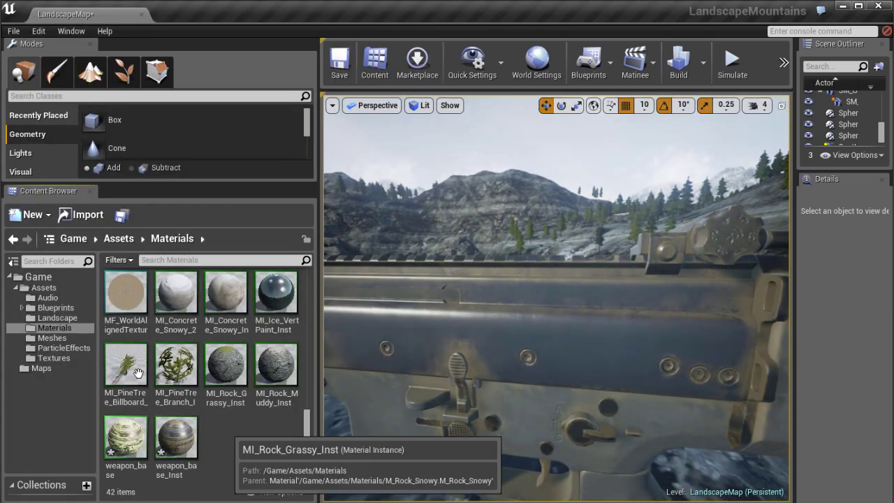
{"action": "left_click", "coordinate": [122, 216]}
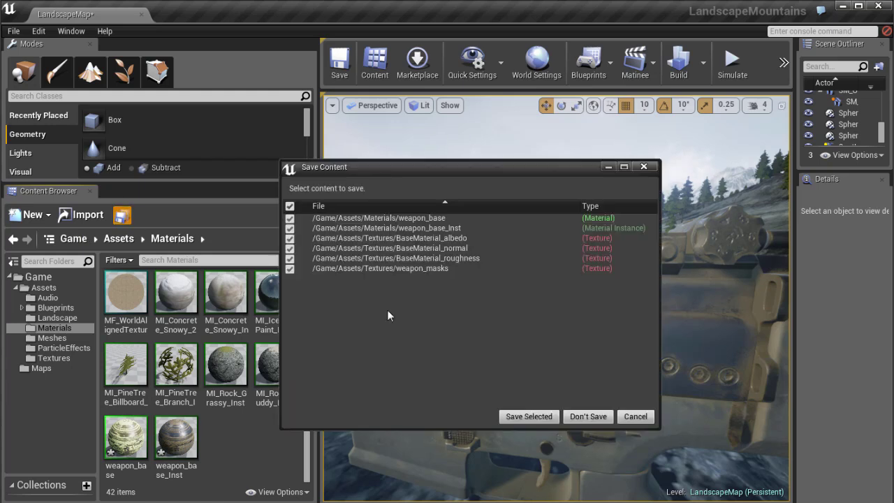
{"action": "left_click", "coordinate": [538, 418]}
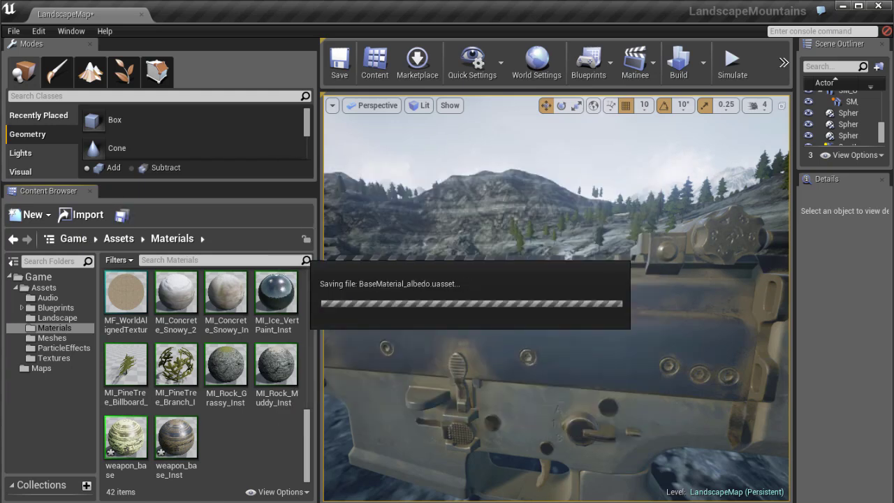
Examine the weapon's receiver surface in the level from several close positions
{"action": "right_click_drag", "start_coordinate": [494, 301], "coordinate": [478, 311]}
{"action": "key", "text": "w"}
{"action": "key", "text": "a"}
{"action": "key", "text": "s"}
{"action": "key", "text": "w"}
{"action": "key", "text": "a"}
{"action": "key", "text": "d"}
{"action": "key", "text": "a"}
Open the weapon_base material for editing and look over its dust nodes
{"action": "double_click", "coordinate": [126, 437]}
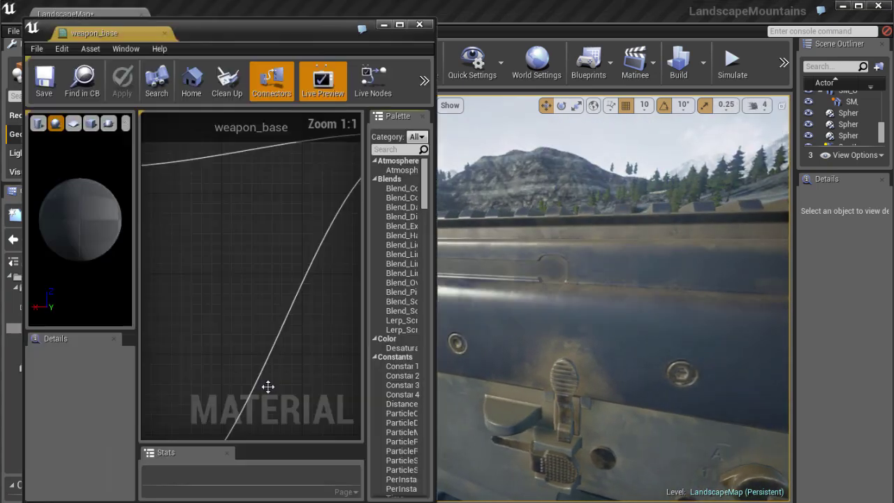
{"action": "scroll", "coordinate": [94, 211], "scroll_direction": "up", "scroll_amount": 4}
{"action": "left_click_drag", "start_coordinate": [62, 258], "coordinate": [89, 183]}
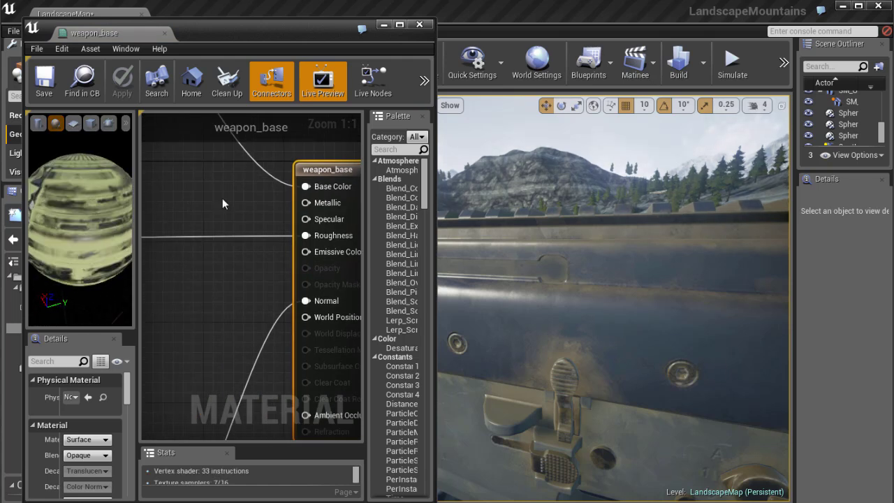
{"action": "scroll", "coordinate": [223, 198], "scroll_direction": "down", "scroll_amount": 4}
{"action": "scroll", "coordinate": [218, 213], "scroll_direction": "down", "scroll_amount": 2}
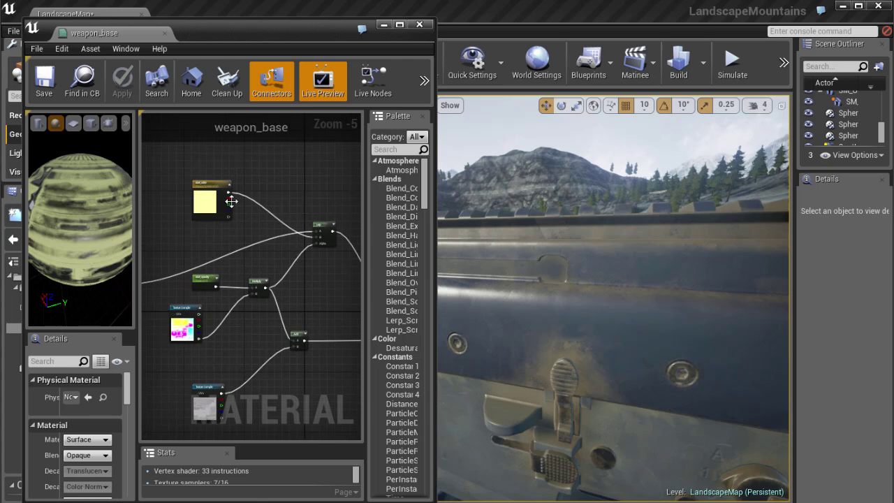
Set the dust_color parameter's default color to white, with R, G and B at 1.0
{"action": "left_click", "coordinate": [205, 201]}
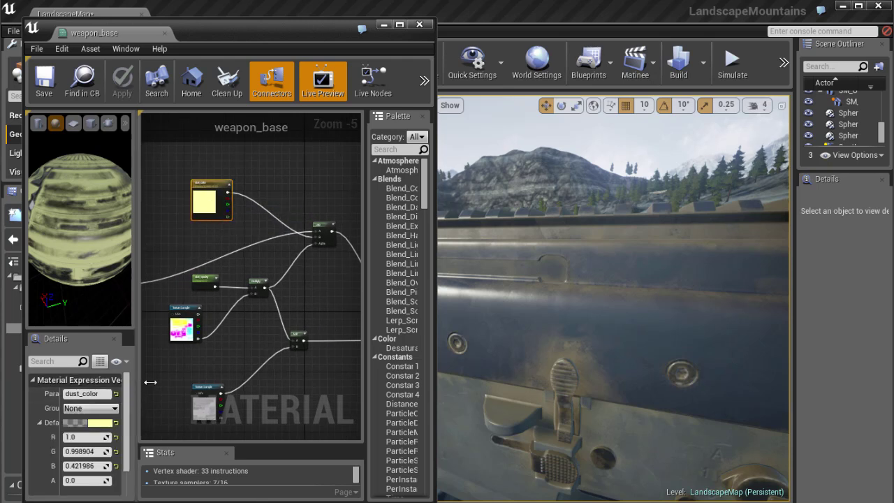
{"action": "left_click_drag", "start_coordinate": [135, 383], "coordinate": [179, 382]}
{"action": "left_click", "coordinate": [125, 423]}
{"action": "left_click", "coordinate": [287, 494]}
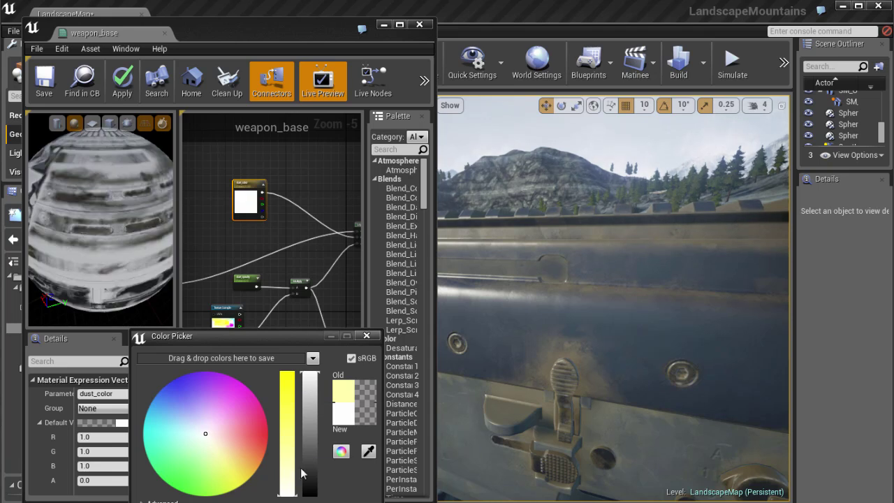
{"action": "left_click_drag", "start_coordinate": [313, 442], "coordinate": [311, 495]}
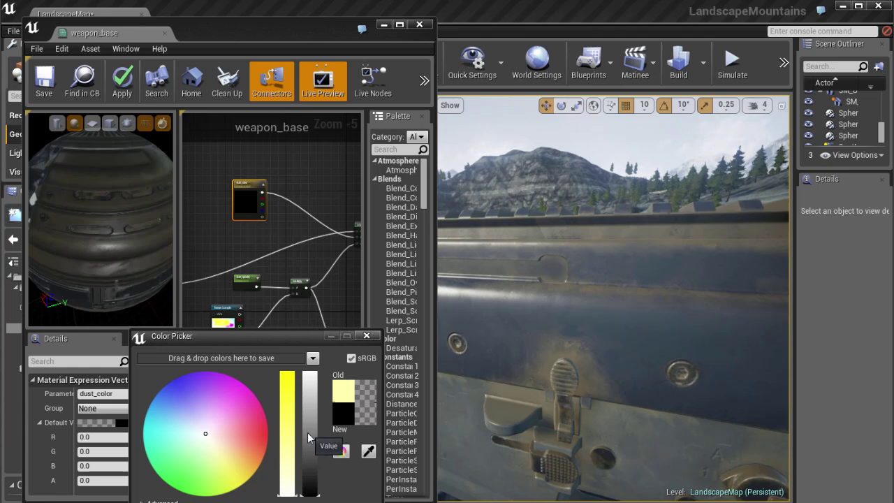
{"action": "left_click_drag", "start_coordinate": [308, 433], "coordinate": [311, 358]}
{"action": "left_click", "coordinate": [304, 502]}
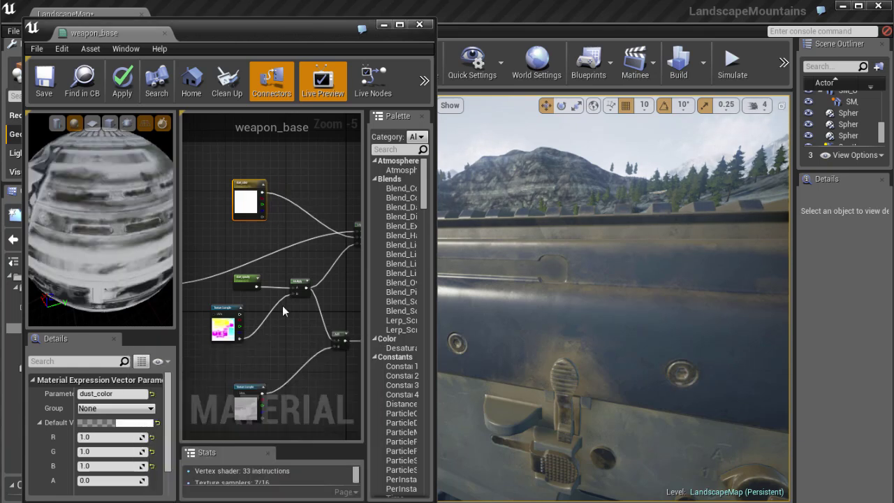
Set the dust_opacity parameter's default value to 0 and apply the changes to the weapon_base material
{"action": "left_click", "coordinate": [242, 280]}
{"action": "key", "text": "Return"}
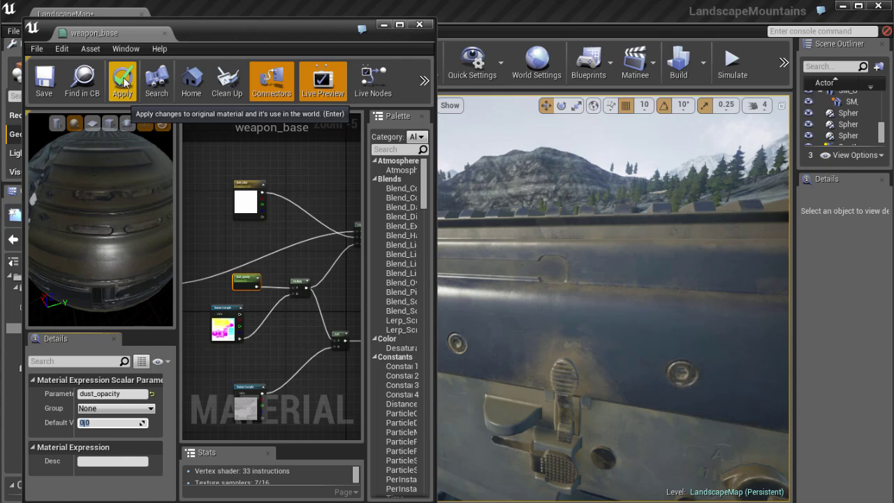
{"action": "left_click", "coordinate": [123, 81]}
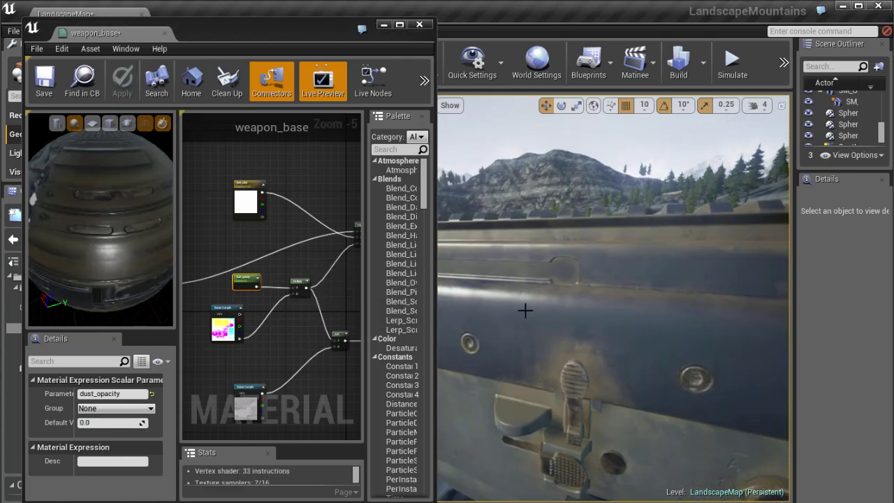
Examine the preview sphere's surface up close without the dust layer and review the node graph
{"action": "scroll", "coordinate": [136, 253], "scroll_direction": "up", "scroll_amount": 1}
{"action": "scroll", "coordinate": [136, 252], "scroll_direction": "down", "scroll_amount": 4}
{"action": "left_click_drag", "start_coordinate": [135, 252], "coordinate": [30, 215]}
{"action": "scroll", "coordinate": [128, 229], "scroll_direction": "up", "scroll_amount": 5}
{"action": "right_click_drag", "start_coordinate": [319, 296], "coordinate": [293, 291]}
{"action": "scroll", "coordinate": [293, 297], "scroll_direction": "down", "scroll_amount": 3}
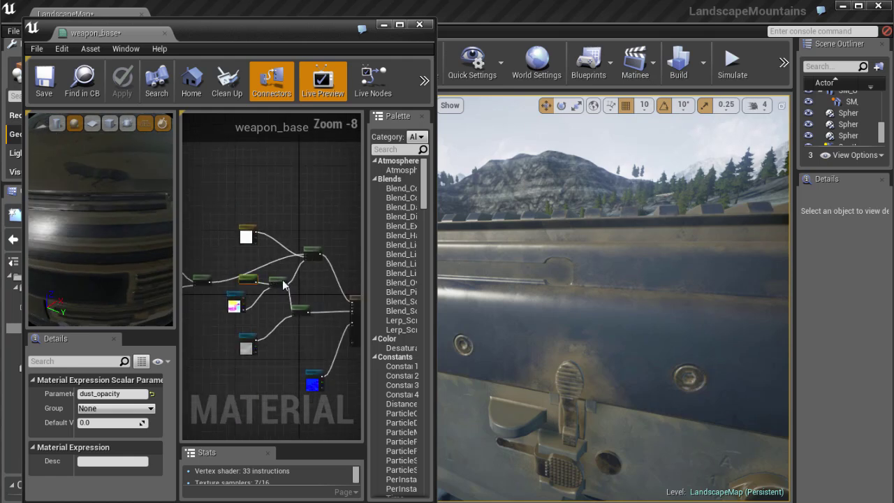
Widen the weapon_base editor window to work on the material's output node beside a larger preview
{"action": "left_click", "coordinate": [461, 140]}
{"action": "left_click_drag", "start_coordinate": [435, 161], "coordinate": [681, 164]}
{"action": "scroll", "coordinate": [463, 296], "scroll_direction": "up", "scroll_amount": 5}
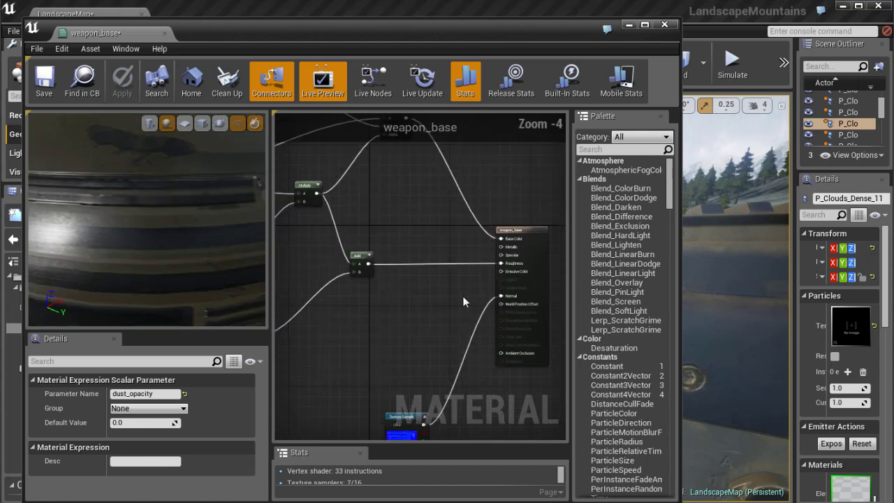
{"action": "scroll", "coordinate": [335, 324], "scroll_direction": "up", "scroll_amount": 1}
{"action": "scroll", "coordinate": [174, 227], "scroll_direction": "down", "scroll_amount": 4}
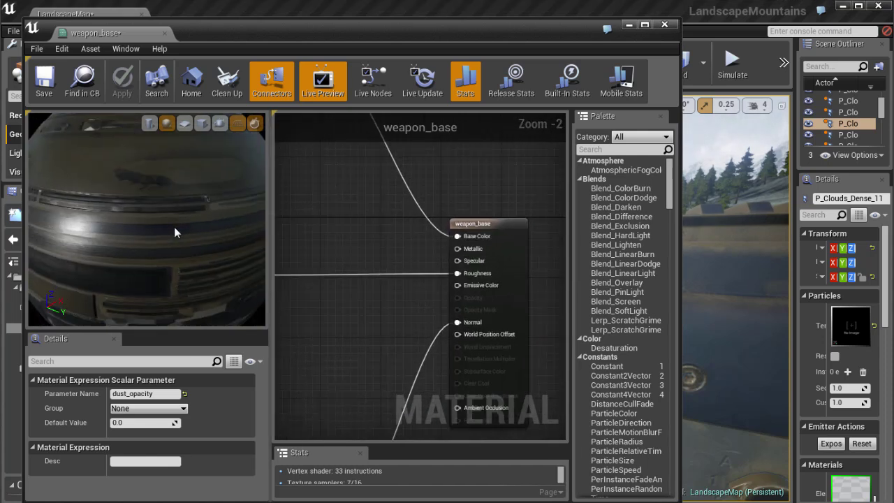
{"action": "left_click_drag", "start_coordinate": [194, 266], "coordinate": [200, 231]}
{"action": "right_click_drag", "start_coordinate": [414, 299], "coordinate": [424, 328]}
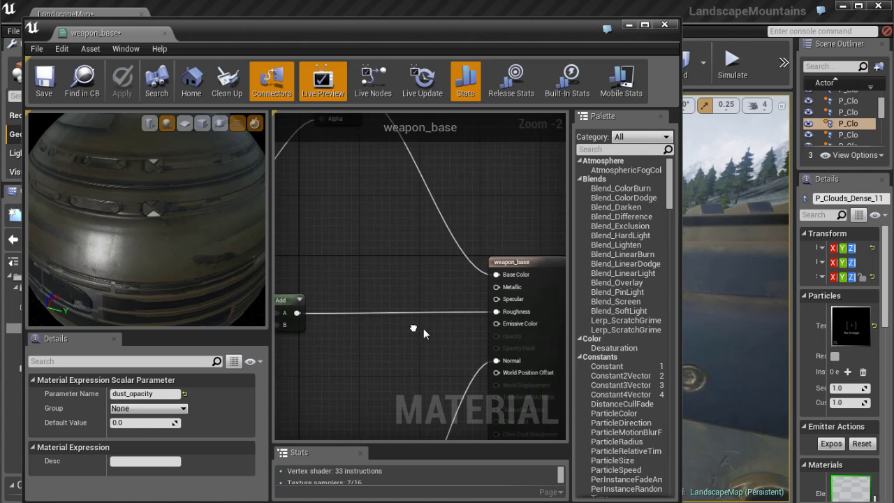
Add a Constant node beside the output node and connect it to the Metallic input
{"action": "left_click", "coordinate": [396, 264]}
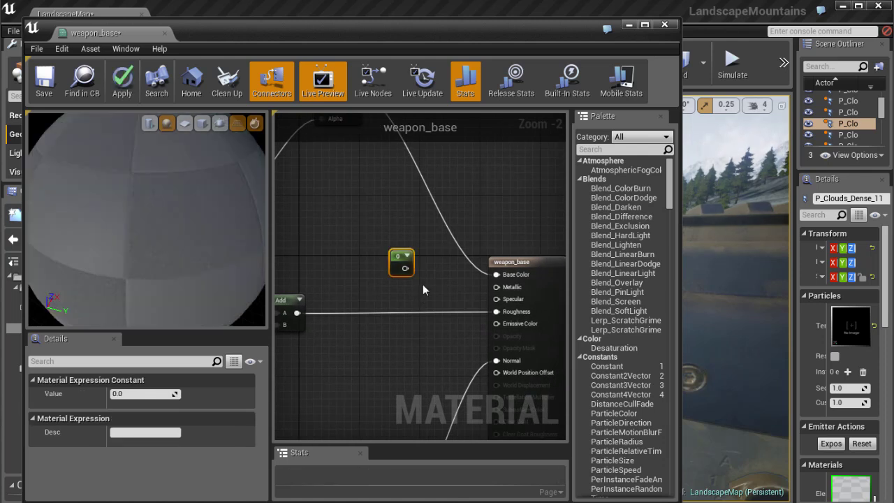
{"action": "scroll", "coordinate": [372, 311], "scroll_direction": "up", "scroll_amount": 2}
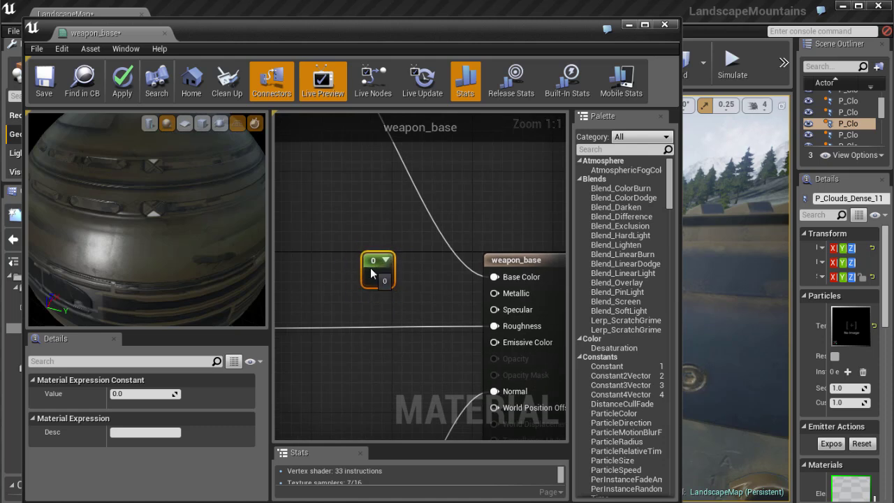
{"action": "left_click_drag", "start_coordinate": [371, 268], "coordinate": [369, 283]}
{"action": "left_click_drag", "start_coordinate": [368, 279], "coordinate": [394, 297]}
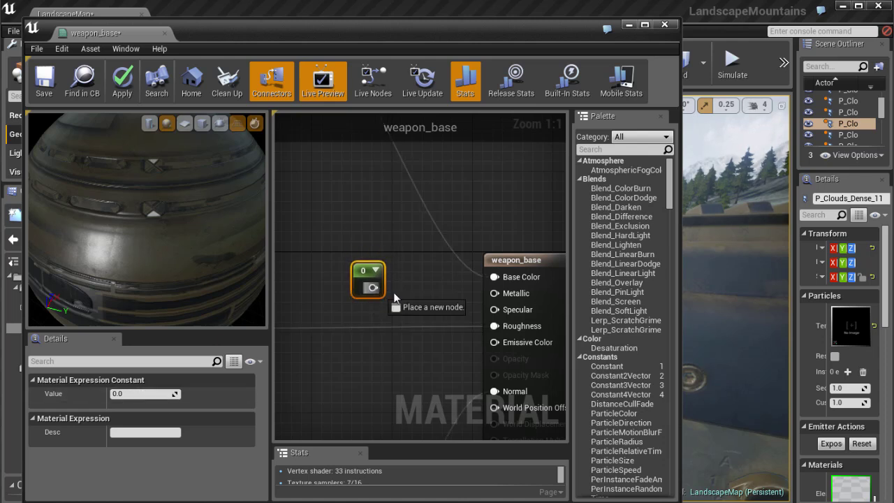
{"action": "left_click_drag", "start_coordinate": [496, 299], "coordinate": [495, 294]}
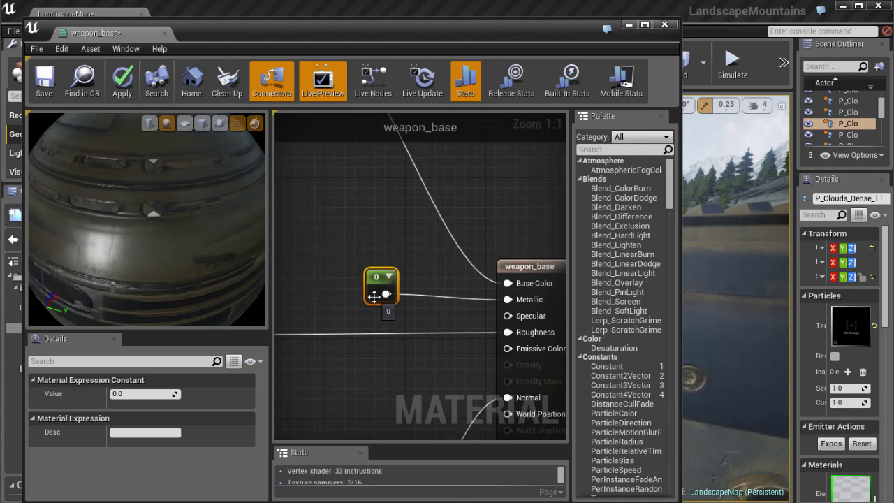
{"action": "left_click", "coordinate": [377, 306]}
{"action": "left_click_drag", "start_coordinate": [377, 305], "coordinate": [359, 306]}
Set the Metallic constant to 1 and inspect the preview sphere from another angle
{"action": "left_click_drag", "start_coordinate": [86, 232], "coordinate": [110, 230]}
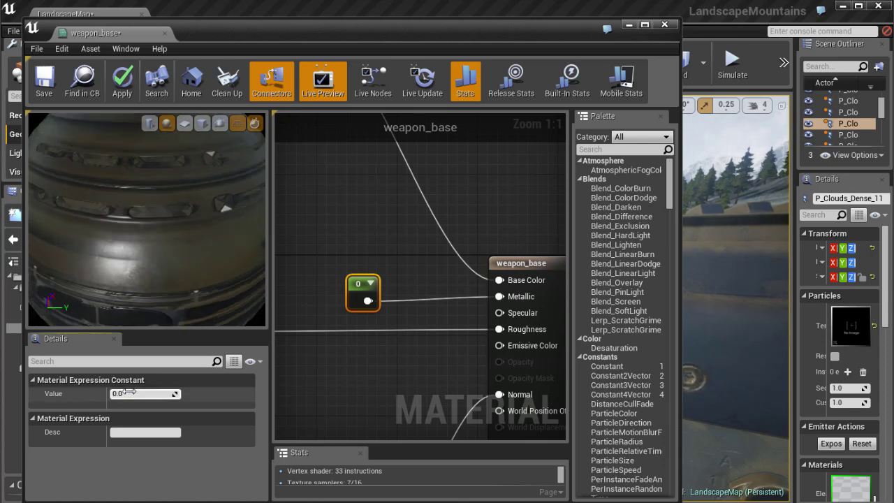
{"action": "key", "text": "Return"}
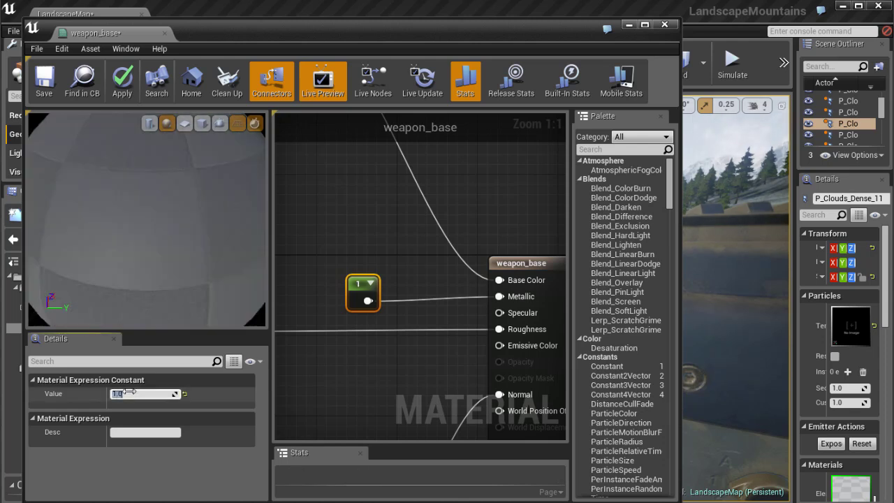
{"action": "left_click_drag", "start_coordinate": [170, 242], "coordinate": [231, 209]}
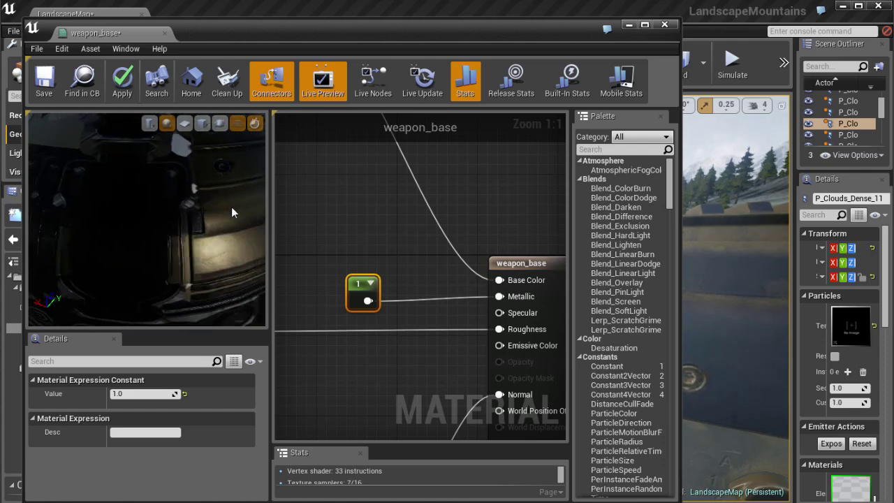
Set the Metallic constant to 0.4 and inspect the preview sphere from several angles
{"action": "left_click", "coordinate": [126, 394]}
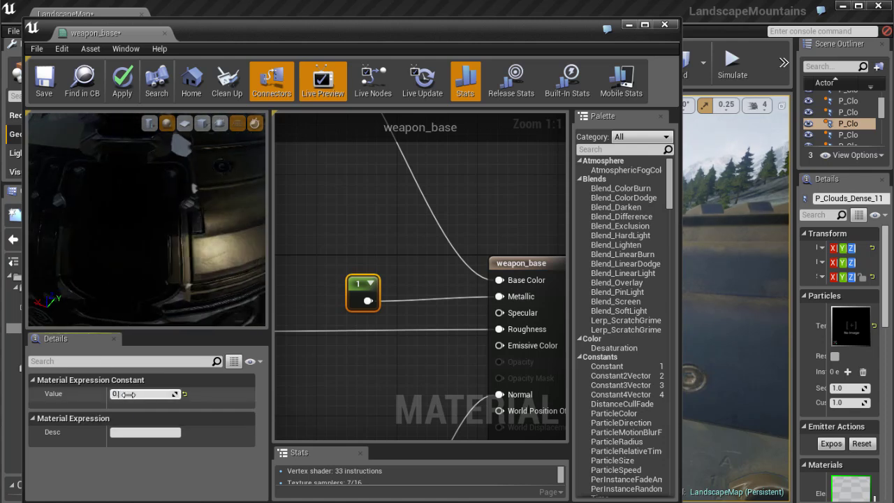
{"action": "type", "text": "0.4"}
{"action": "key", "text": "Return"}
{"action": "left_click_drag", "start_coordinate": [142, 215], "coordinate": [77, 238]}
{"action": "left_click_drag", "start_coordinate": [244, 256], "coordinate": [87, 236]}
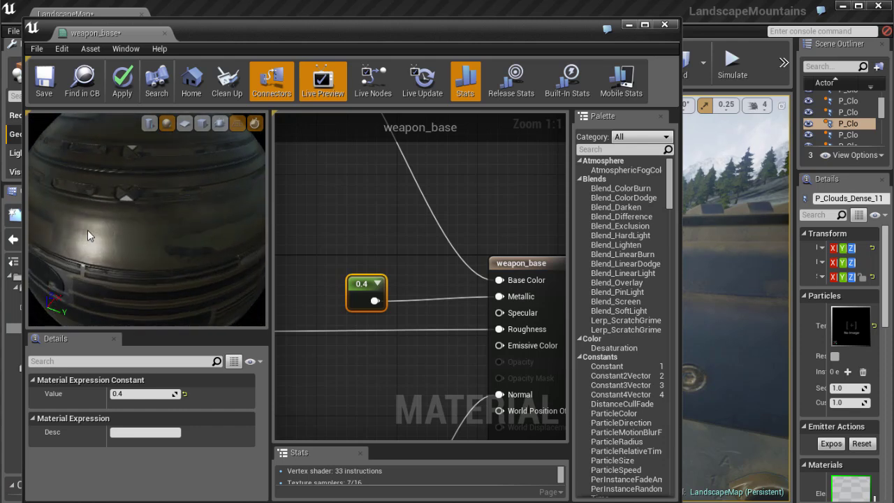
Narrow the editor window to reveal the weapon and apply the metallic change to weapon_base
{"action": "left_click_drag", "start_coordinate": [681, 221], "coordinate": [345, 221]}
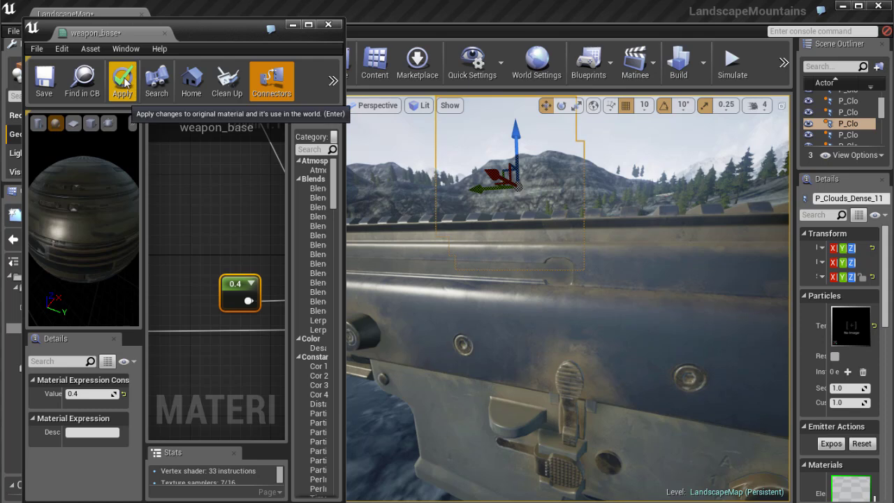
{"action": "right_click_drag", "start_coordinate": [531, 342], "coordinate": [461, 358]}
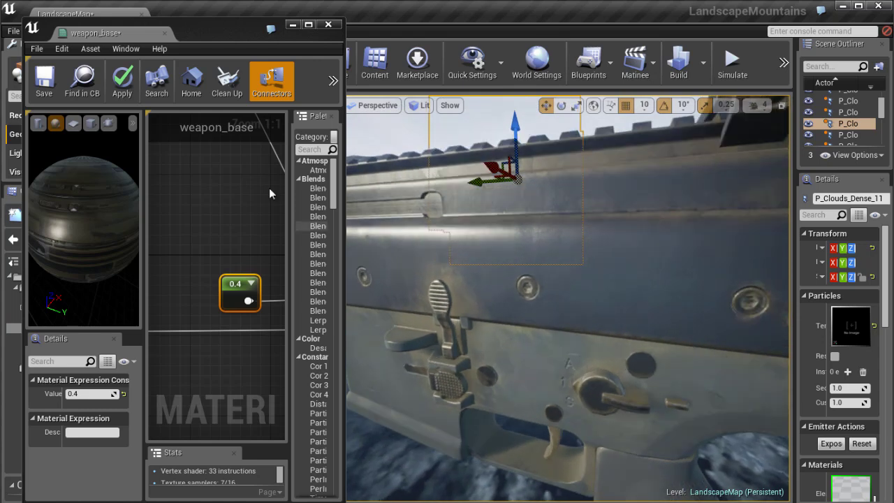
{"action": "left_click", "coordinate": [122, 80]}
Inspect the metallic weapon in the level from the handguard to the stock
{"action": "mouse_move", "coordinate": [544, 313]}
{"action": "right_mouse_down"}
{"action": "mouse_move", "coordinate": [553, 315]}
{"action": "mouse_move", "coordinate": [499, 305]}
{"action": "mouse_move", "coordinate": [543, 314]}
{"action": "right_mouse_up"}
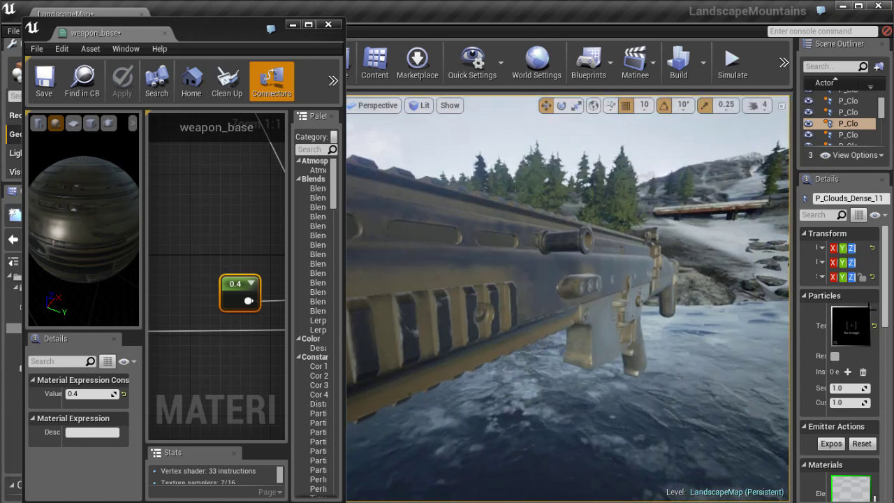
{"action": "key", "text": "d"}
{"action": "right_click_drag", "start_coordinate": [659, 284], "coordinate": [655, 269]}
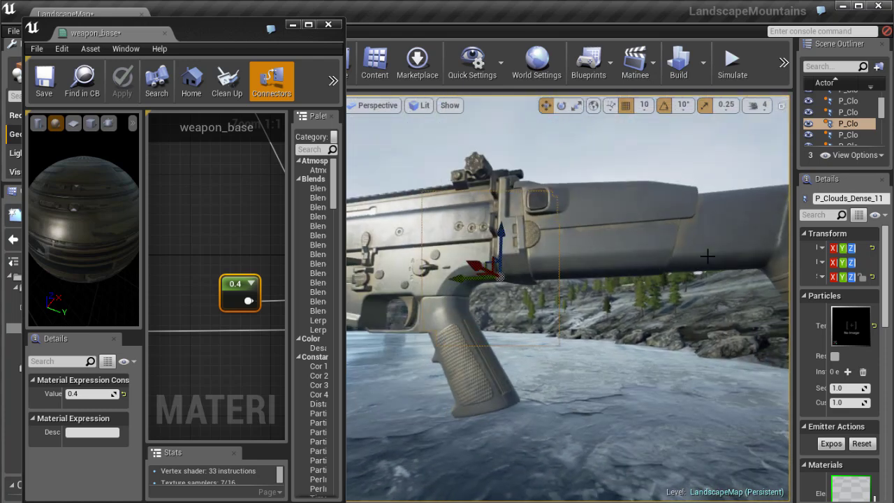
{"action": "key", "text": "w"}
{"action": "key", "text": "a"}
{"action": "right_click_drag", "start_coordinate": [443, 334], "coordinate": [471, 348]}
{"action": "key", "text": "w"}
{"action": "key", "text": "e"}
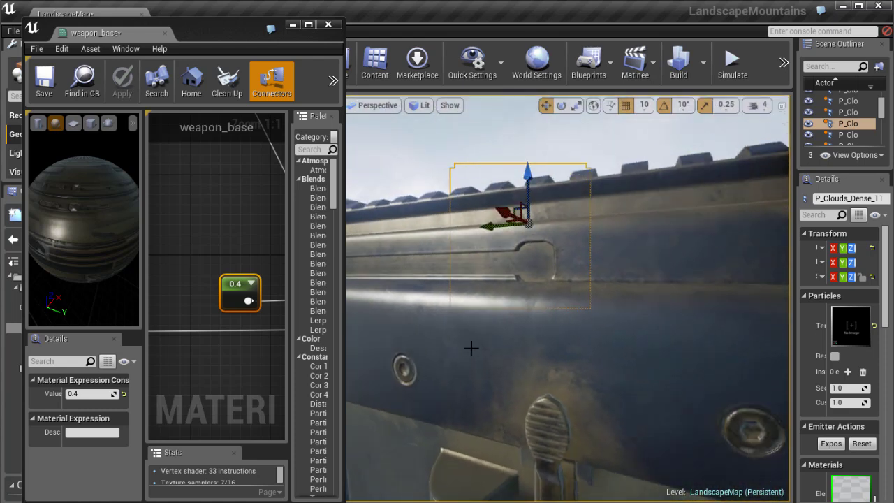
Check how light reflects off the weapon's receiver from close and distant viewpoints
{"action": "key", "text": "Down"}
{"action": "right_click_drag", "start_coordinate": [381, 355], "coordinate": [418, 317]}
{"action": "key", "text": "w"}
{"action": "key", "text": "a"}
{"action": "key", "text": "w"}
{"action": "key", "text": "d"}
{"action": "key", "text": "a"}
{"action": "key", "text": "s"}
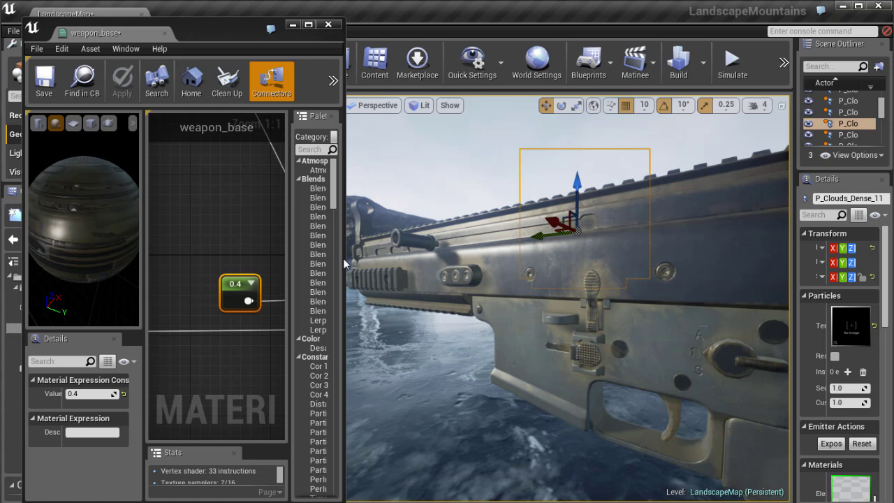
Widen the weapon_base material editor window until its full node graph and palette are comfortably visible
{"action": "left_click_drag", "start_coordinate": [342, 258], "coordinate": [719, 258]}
{"action": "scroll", "coordinate": [482, 300], "scroll_direction": "down", "scroll_amount": 5}
{"action": "right_click_drag", "start_coordinate": [462, 309], "coordinate": [488, 262]}
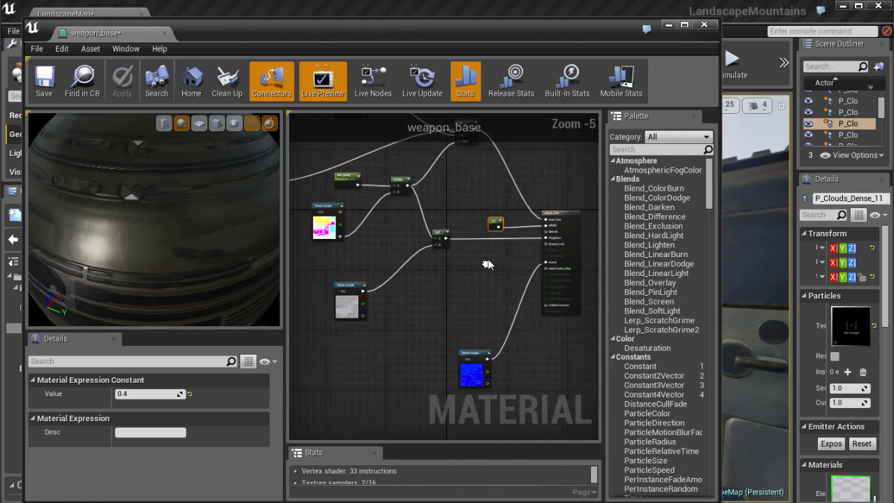
{"action": "left_click", "coordinate": [488, 227]}
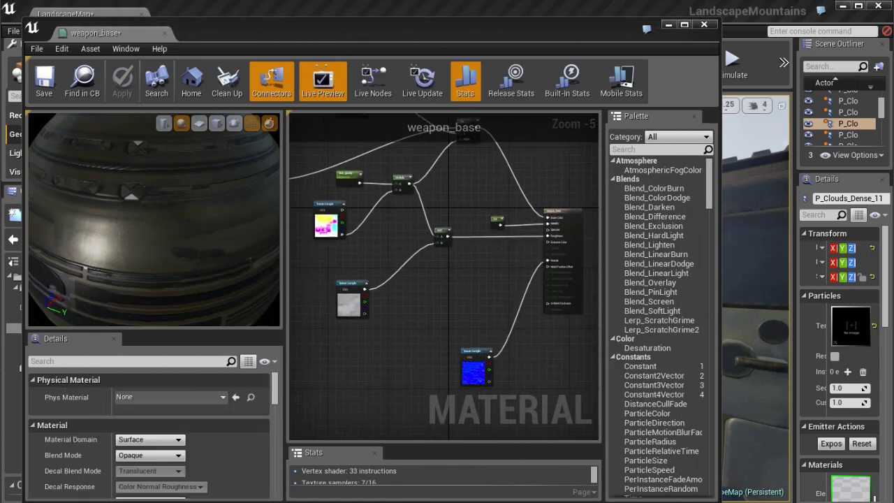
{"action": "scroll", "coordinate": [475, 280], "scroll_direction": "up", "scroll_amount": 1}
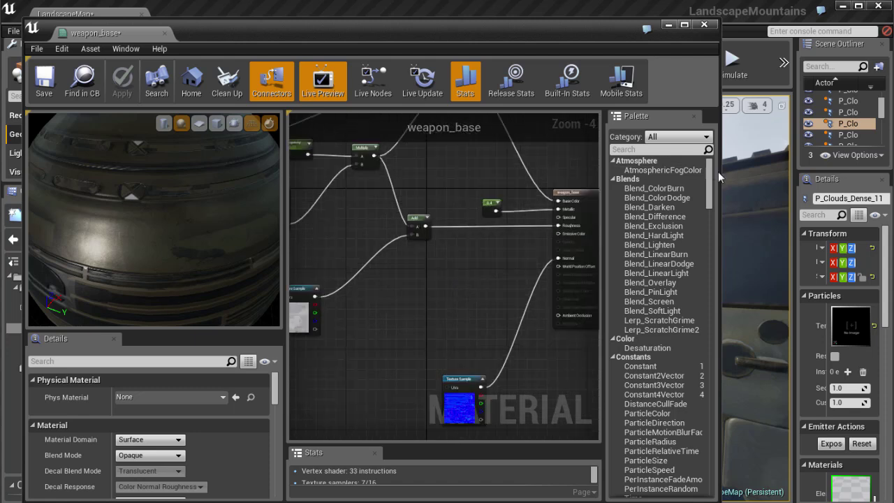
{"action": "left_click_drag", "start_coordinate": [734, 174], "coordinate": [867, 183]}
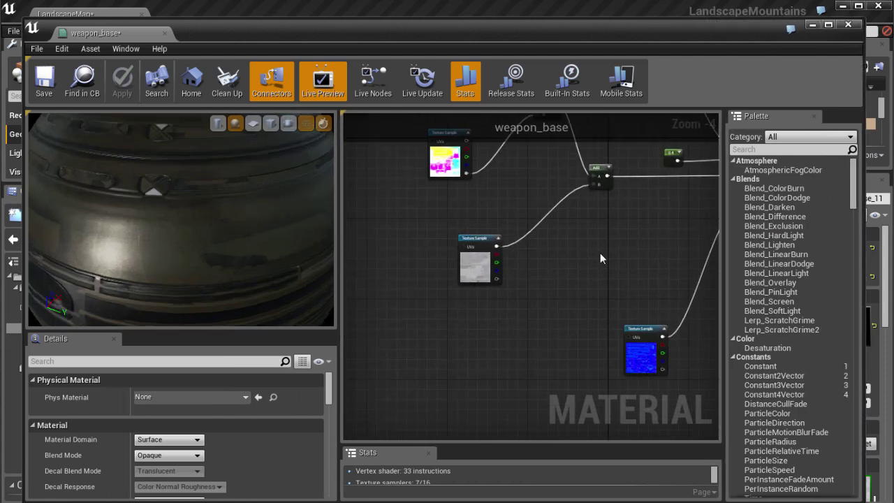
Move the 0.4 Metallic constant into free graph space below the existing texture samples
{"action": "left_click_drag", "start_coordinate": [607, 186], "coordinate": [359, 377]}
{"action": "right_click_drag", "start_coordinate": [428, 347], "coordinate": [568, 253]}
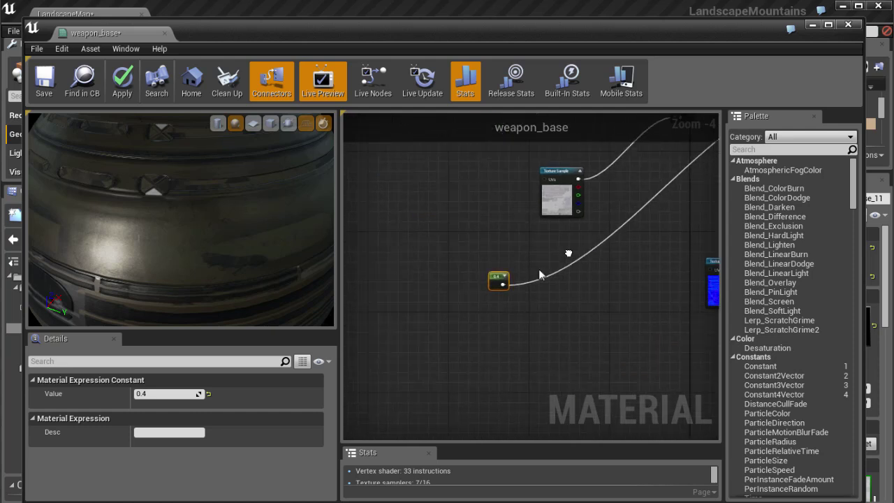
{"action": "left_click_drag", "start_coordinate": [489, 283], "coordinate": [453, 342]}
{"action": "scroll", "coordinate": [458, 335], "scroll_direction": "up", "scroll_amount": 2}
{"action": "right_click_drag", "start_coordinate": [463, 327], "coordinate": [497, 271]}
{"action": "scroll", "coordinate": [497, 272], "scroll_direction": "up", "scroll_amount": 1}
{"action": "scroll", "coordinate": [497, 253], "scroll_direction": "down", "scroll_amount": 2}
Duplicate the weapon_masks texture sample and move the copy into the free space below the grey texture sample
{"action": "right_click_drag", "start_coordinate": [542, 187], "coordinate": [494, 275]}
{"action": "right_click_drag", "start_coordinate": [508, 224], "coordinate": [507, 303]}
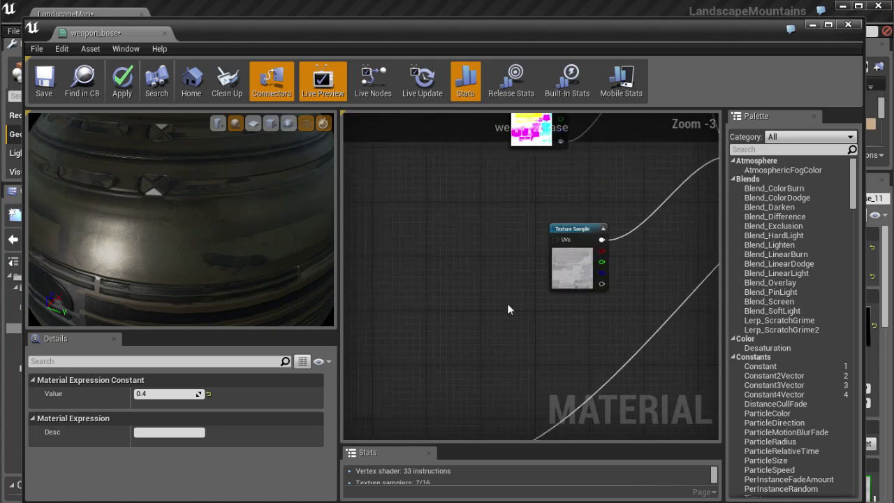
{"action": "scroll", "coordinate": [529, 218], "scroll_direction": "down", "scroll_amount": 1}
{"action": "right_click_drag", "start_coordinate": [531, 214], "coordinate": [524, 253]}
{"action": "left_click_drag", "start_coordinate": [523, 183], "coordinate": [512, 194]}
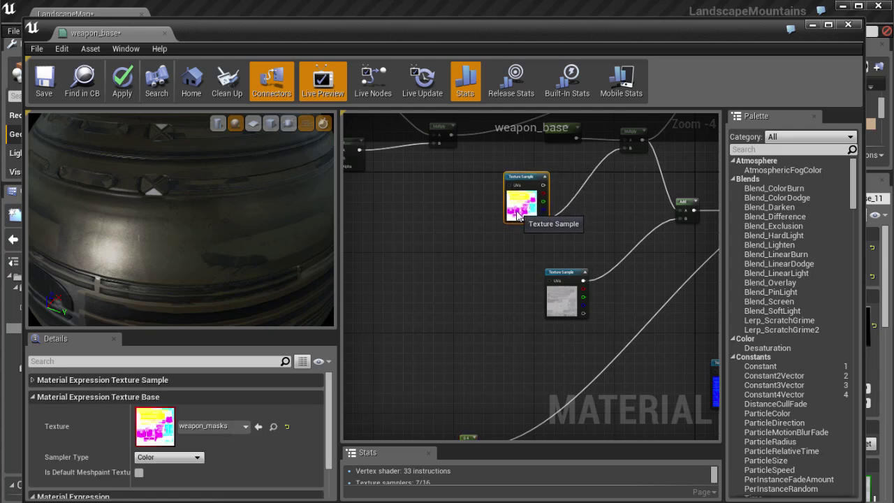
{"action": "key", "text": "ctrl+w"}
{"action": "left_click_drag", "start_coordinate": [527, 239], "coordinate": [402, 348]}
{"action": "right_click_drag", "start_coordinate": [446, 360], "coordinate": [469, 268]}
{"action": "left_click_drag", "start_coordinate": [429, 272], "coordinate": [420, 369]}
Reposition the duplicated mask texture lower in the graph and delete the 0.4 constant that feeds Metallic
{"action": "scroll", "coordinate": [450, 340], "scroll_direction": "up", "scroll_amount": 2}
{"action": "right_click_drag", "start_coordinate": [450, 344], "coordinate": [477, 302]}
{"action": "scroll", "coordinate": [477, 302], "scroll_direction": "up", "scroll_amount": 1}
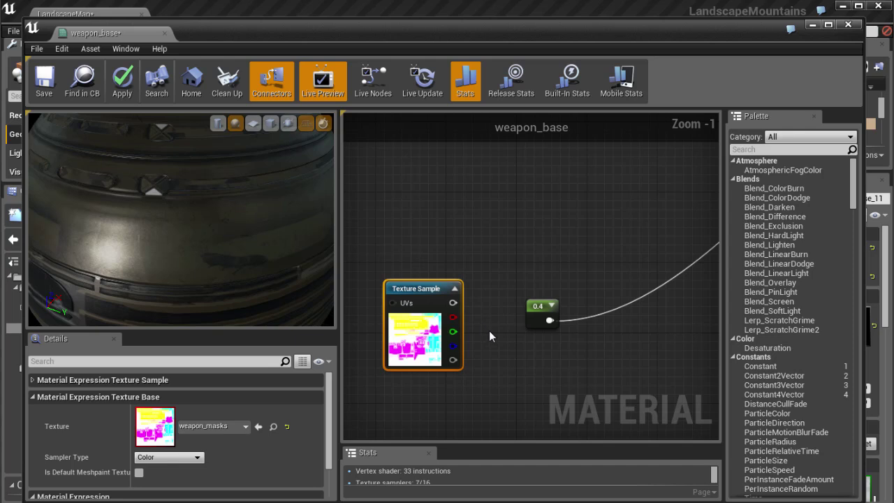
{"action": "right_click_drag", "start_coordinate": [489, 336], "coordinate": [495, 279]}
{"action": "left_click_drag", "start_coordinate": [428, 300], "coordinate": [447, 394]}
{"action": "scroll", "coordinate": [550, 283], "scroll_direction": "down", "scroll_amount": 2}
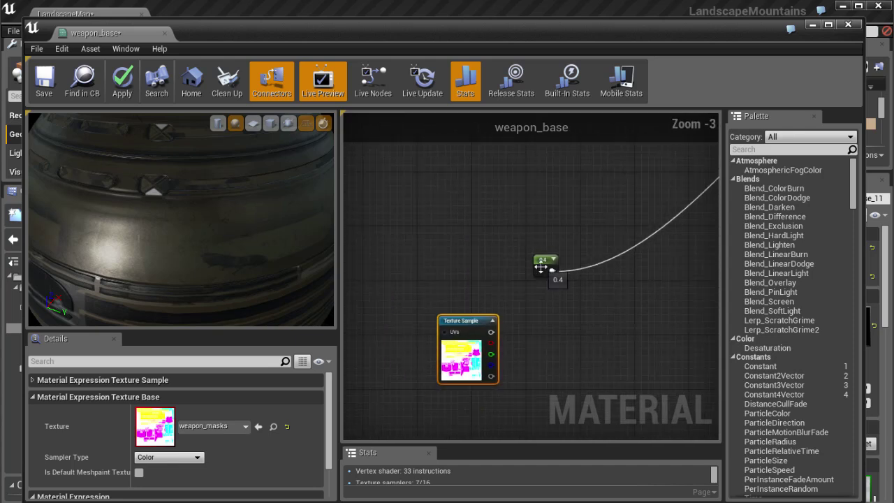
{"action": "left_click", "coordinate": [543, 266]}
{"action": "key", "text": "Delete"}
Place two new scalar constants, one above the other, over the duplicated mask texture
{"action": "right_click_drag", "start_coordinate": [522, 279], "coordinate": [495, 271]}
{"action": "scroll", "coordinate": [499, 265], "scroll_direction": "up", "scroll_amount": 2}
{"action": "key", "text": "1"}
{"action": "left_click", "coordinate": [458, 186]}
{"action": "right_click_drag", "start_coordinate": [466, 225], "coordinate": [489, 258]}
{"action": "key", "text": "1"}
{"action": "left_click", "coordinate": [482, 270]}
{"action": "left_click_drag", "start_coordinate": [491, 220], "coordinate": [501, 214]}
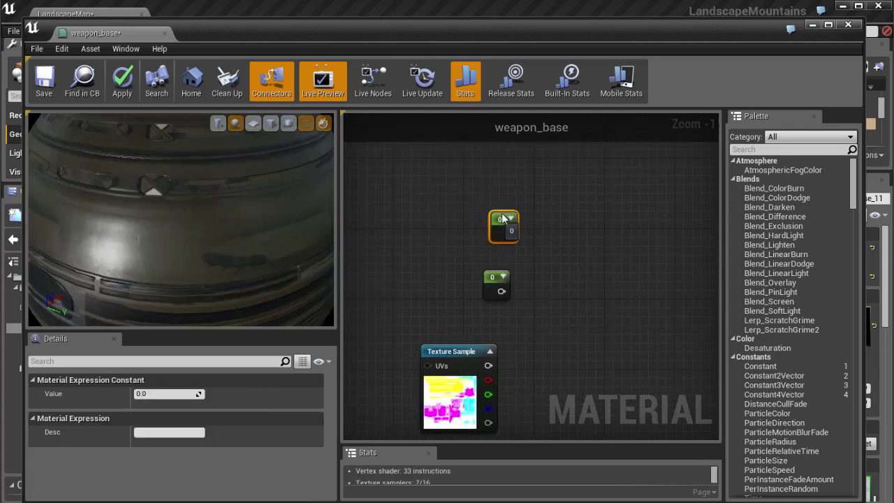
{"action": "left_click_drag", "start_coordinate": [492, 287], "coordinate": [474, 273]}
{"action": "left_click_drag", "start_coordinate": [503, 228], "coordinate": [478, 229]}
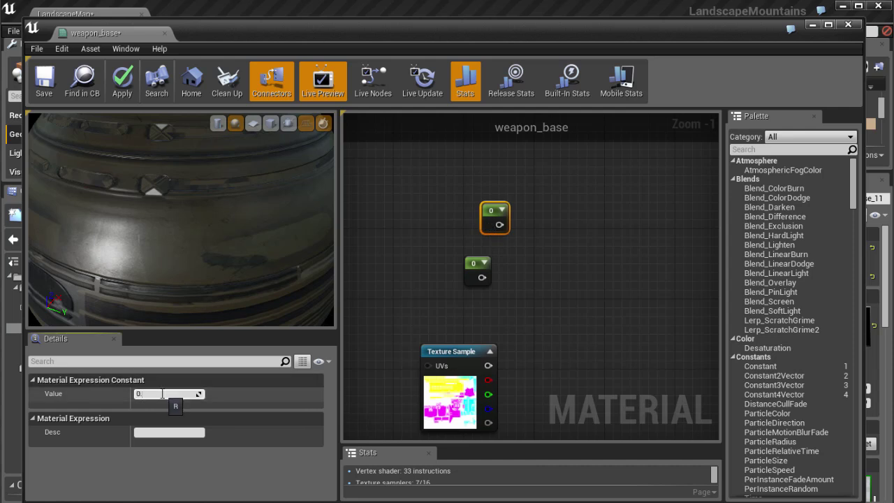
Set the upper constant to 0.4 and the lower constant to 1
{"action": "type", "text": "4"}
{"action": "key", "text": "Return"}
{"action": "left_click", "coordinate": [472, 272]}
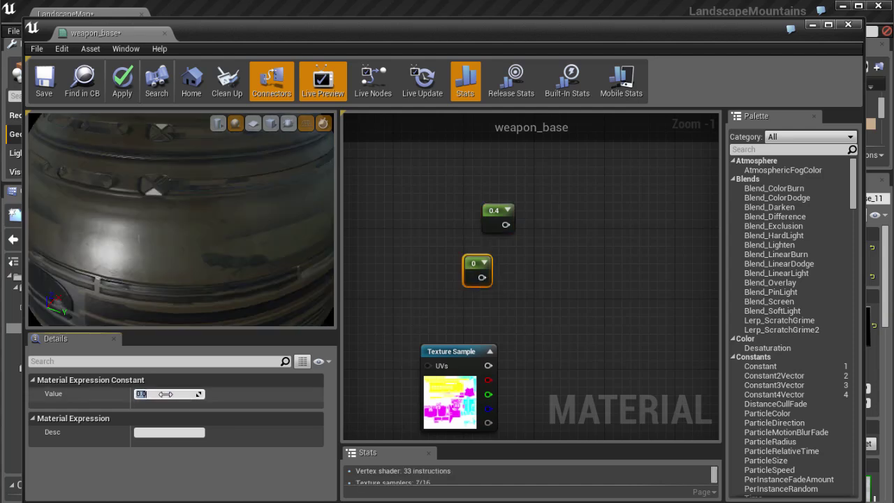
{"action": "key", "text": "Return"}
Add a Lerp node and connect the 0.4 constant to A and the 1 constant to B
{"action": "right_click_drag", "start_coordinate": [525, 303], "coordinate": [483, 279]}
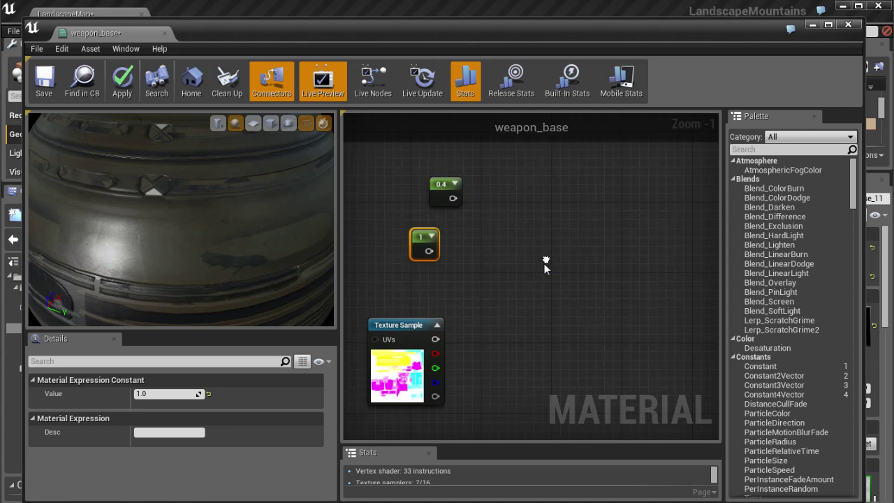
{"action": "left_click", "coordinate": [549, 219]}
{"action": "left_click_drag", "start_coordinate": [587, 223], "coordinate": [613, 215]}
{"action": "left_click_drag", "start_coordinate": [393, 319], "coordinate": [396, 336]}
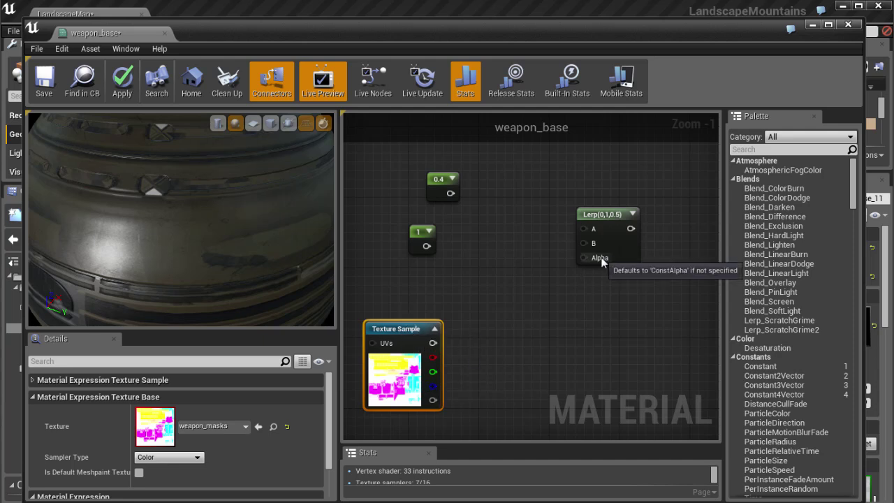
{"action": "left_click_drag", "start_coordinate": [598, 213], "coordinate": [584, 230]}
{"action": "left_click_drag", "start_coordinate": [427, 246], "coordinate": [584, 243]}
Add a Multiply node beside the duplicated mask texture and connect the mask's red and green channels to A and B
{"action": "mouse_move", "coordinate": [404, 326]}
{"action": "left_mouse_down"}
{"action": "mouse_move", "coordinate": [404, 315]}
{"action": "mouse_move", "coordinate": [411, 316]}
{"action": "left_mouse_up"}
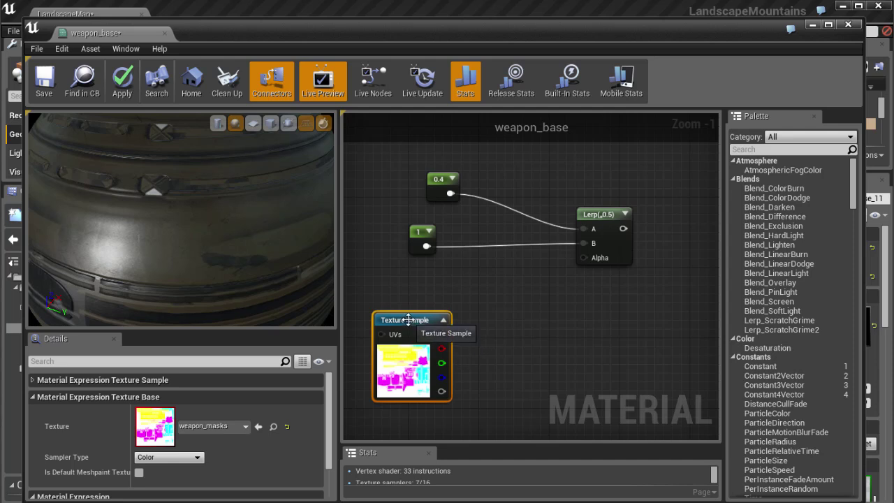
{"action": "left_click_drag", "start_coordinate": [448, 347], "coordinate": [440, 347]}
{"action": "right_click_drag", "start_coordinate": [471, 369], "coordinate": [468, 369]}
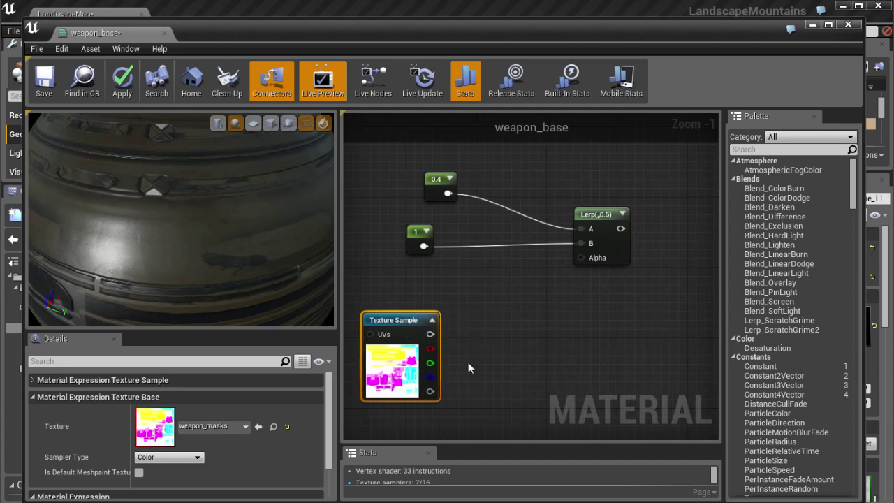
{"action": "left_click", "coordinate": [487, 318]}
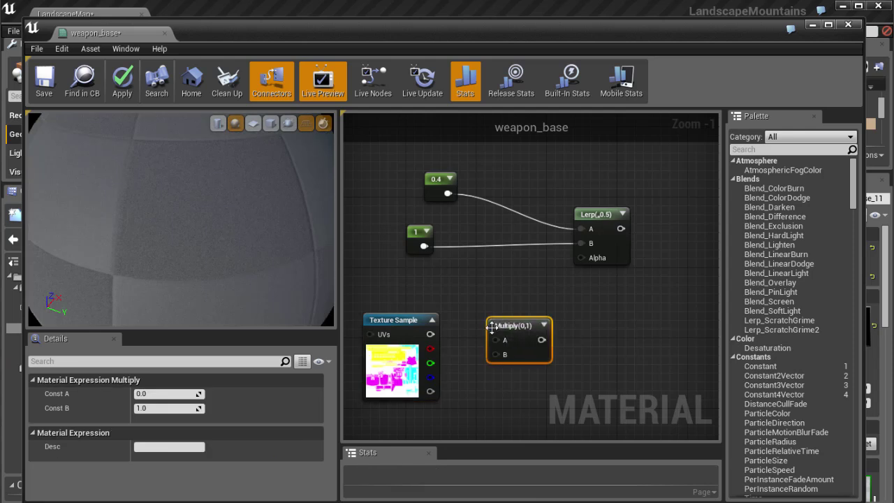
{"action": "left_click_drag", "start_coordinate": [509, 328], "coordinate": [509, 320]}
{"action": "left_click_drag", "start_coordinate": [407, 323], "coordinate": [407, 332]}
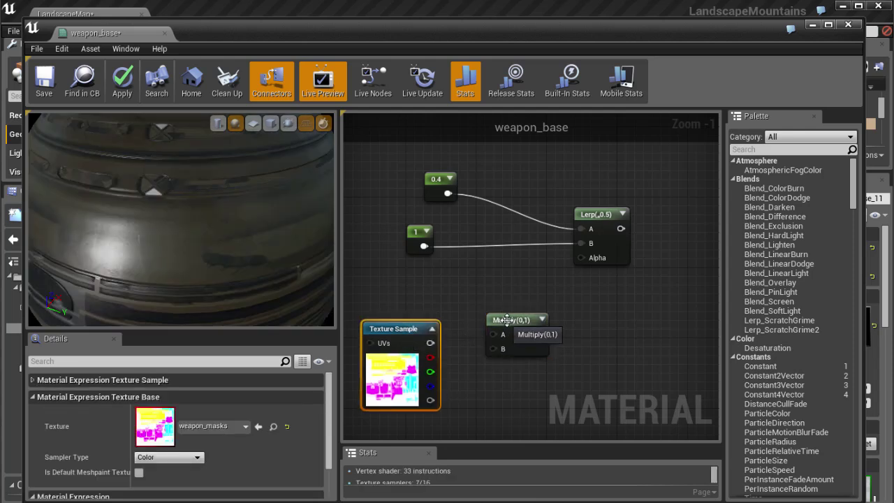
{"action": "left_click_drag", "start_coordinate": [507, 319], "coordinate": [508, 327]}
{"action": "left_click", "coordinate": [402, 327]}
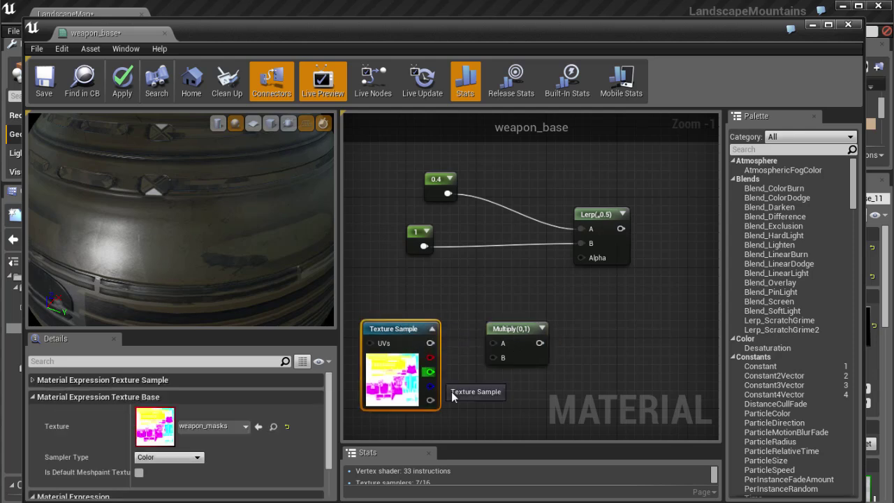
{"action": "left_click_drag", "start_coordinate": [490, 346], "coordinate": [493, 343]}
{"action": "left_click_drag", "start_coordinate": [429, 371], "coordinate": [494, 357]}
{"action": "left_click", "coordinate": [498, 329]}
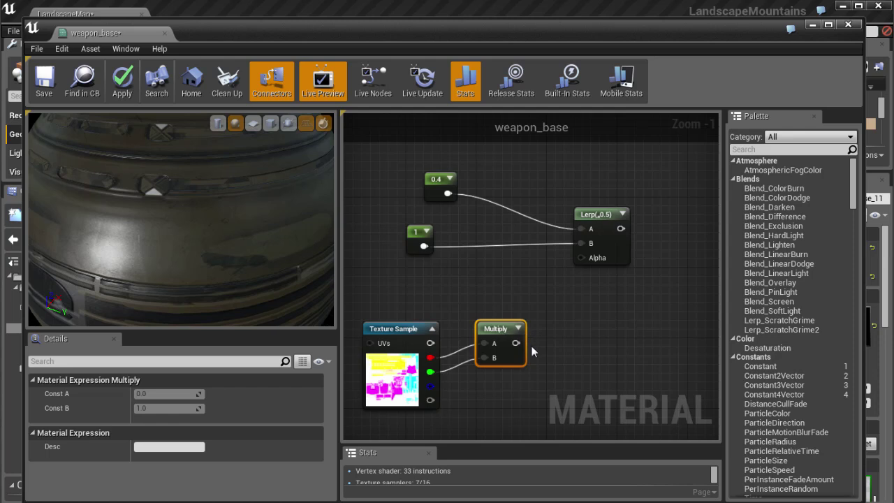
Reposition the Lerp and Multiply nodes and connect the Multiply output to the Lerp's Alpha
{"action": "left_click_drag", "start_coordinate": [254, 238], "coordinate": [210, 234]}
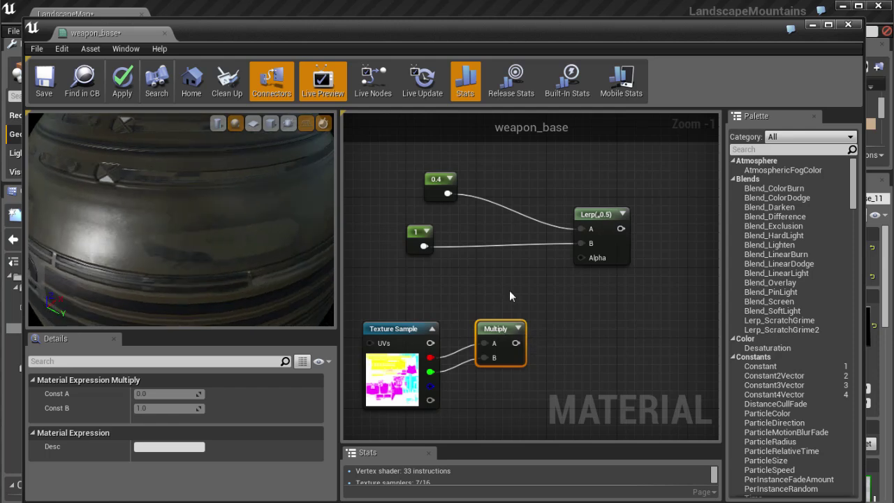
{"action": "right_click_drag", "start_coordinate": [526, 322], "coordinate": [499, 329]}
{"action": "left_click_drag", "start_coordinate": [564, 221], "coordinate": [580, 230]}
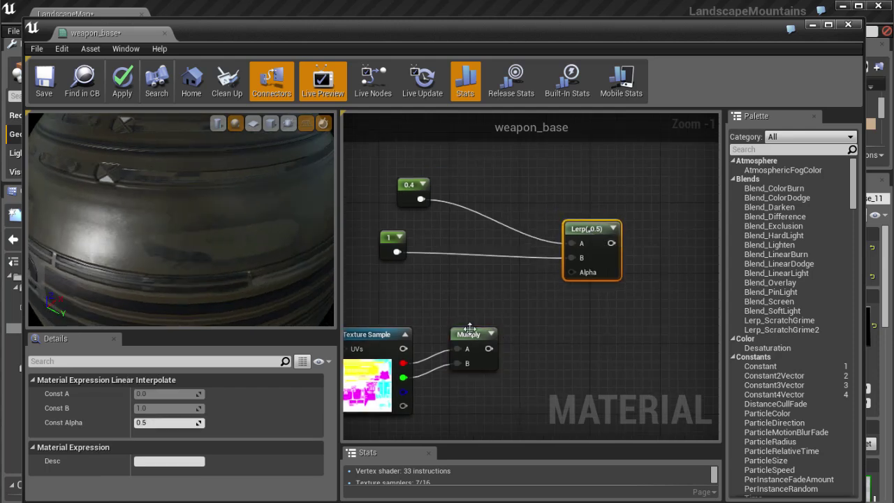
{"action": "left_click_drag", "start_coordinate": [469, 329], "coordinate": [470, 320]}
{"action": "left_click_drag", "start_coordinate": [586, 230], "coordinate": [594, 238]}
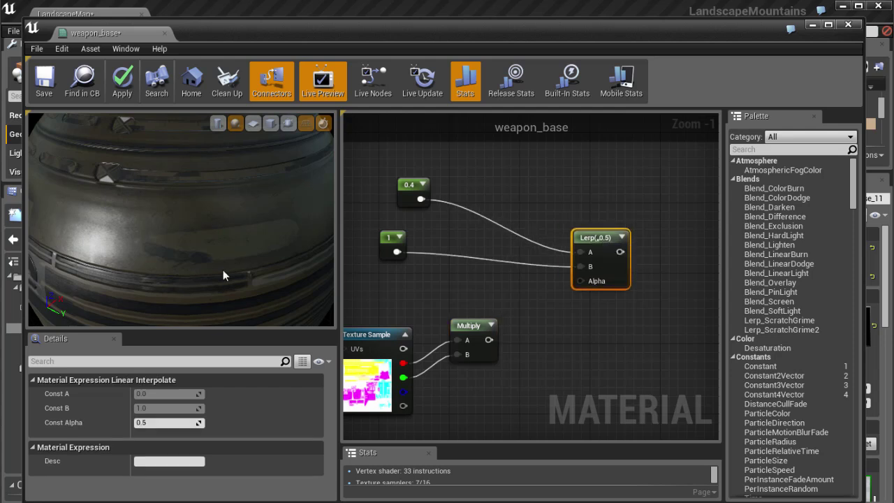
{"action": "left_click_drag", "start_coordinate": [487, 340], "coordinate": [533, 328]}
{"action": "left_click_drag", "start_coordinate": [580, 282], "coordinate": [579, 282]}
{"action": "right_click_drag", "start_coordinate": [552, 339], "coordinate": [542, 332]}
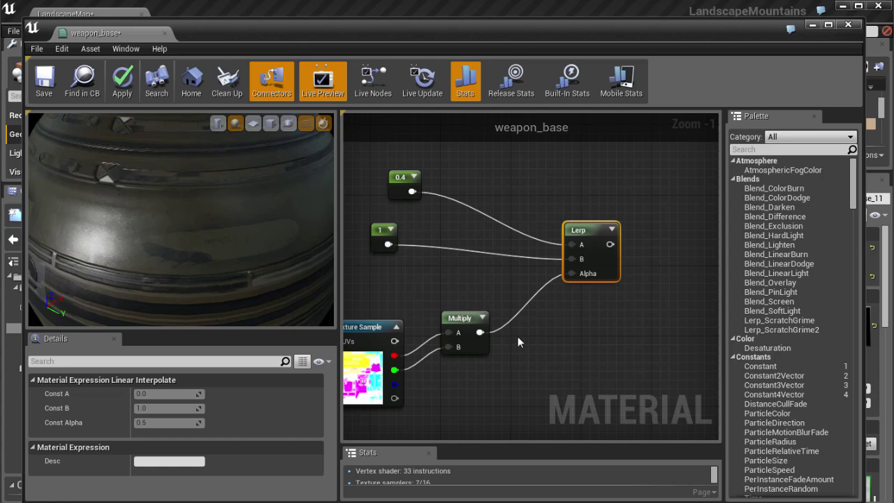
Shift the mask texture and Multiply nodes away from the Lerp to make room for another node between them
{"action": "scroll", "coordinate": [387, 327], "scroll_direction": "down", "scroll_amount": 2}
{"action": "left_click", "coordinate": [401, 315]}
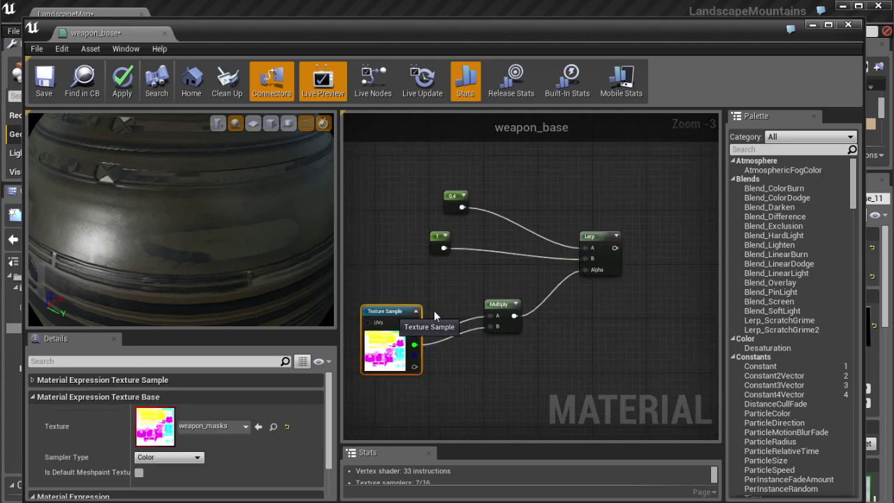
{"action": "left_click", "coordinate": [480, 316]}
{"action": "left_click_drag", "start_coordinate": [480, 310], "coordinate": [460, 316]}
{"action": "left_click_drag", "start_coordinate": [374, 309], "coordinate": [348, 308]}
{"action": "left_click_drag", "start_coordinate": [540, 314], "coordinate": [470, 320]}
{"action": "mouse_move", "coordinate": [544, 357]}
{"action": "right_mouse_down"}
{"action": "mouse_move", "coordinate": [589, 357]}
{"action": "mouse_move", "coordinate": [482, 364]}
{"action": "mouse_move", "coordinate": [534, 361]}
{"action": "right_mouse_up"}
{"action": "scroll", "coordinate": [568, 352], "scroll_direction": "up", "scroll_amount": 1}
{"action": "scroll", "coordinate": [483, 364], "scroll_direction": "up", "scroll_amount": 1}
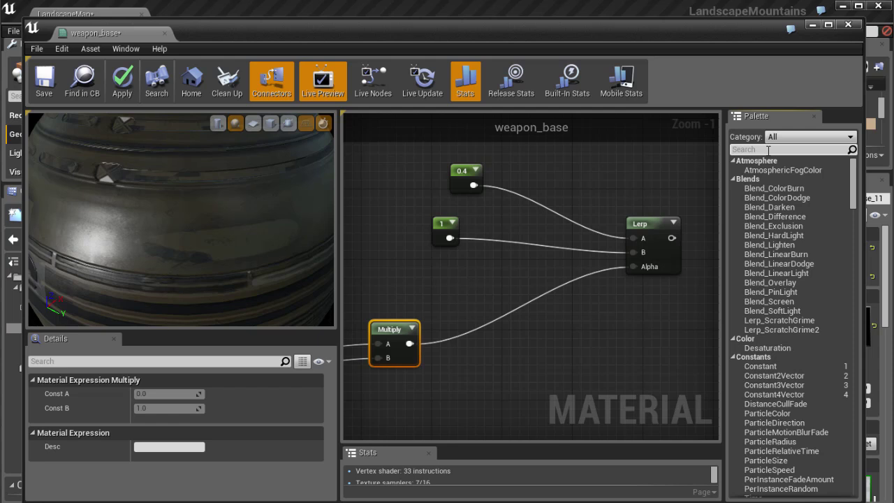
Insert a OneMinus node between the Multiply output and the Lerp's Alpha to invert the combined mask
{"action": "type", "text": "one"}
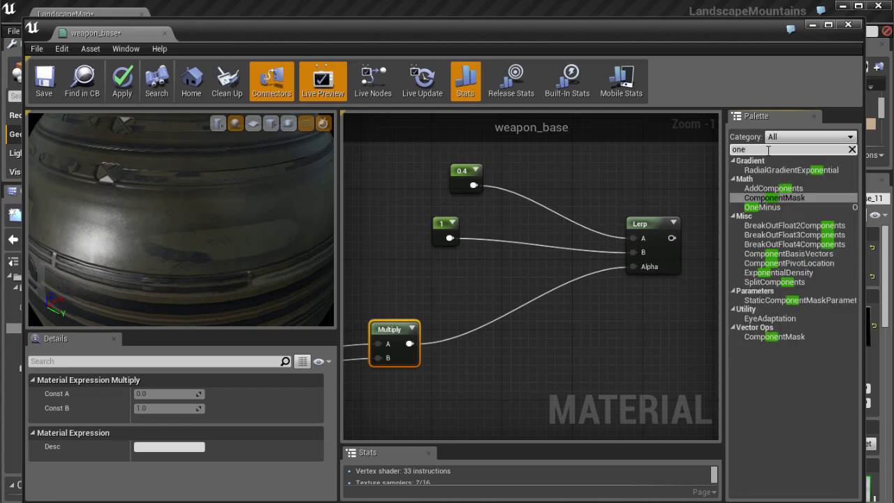
{"action": "left_click", "coordinate": [769, 207]}
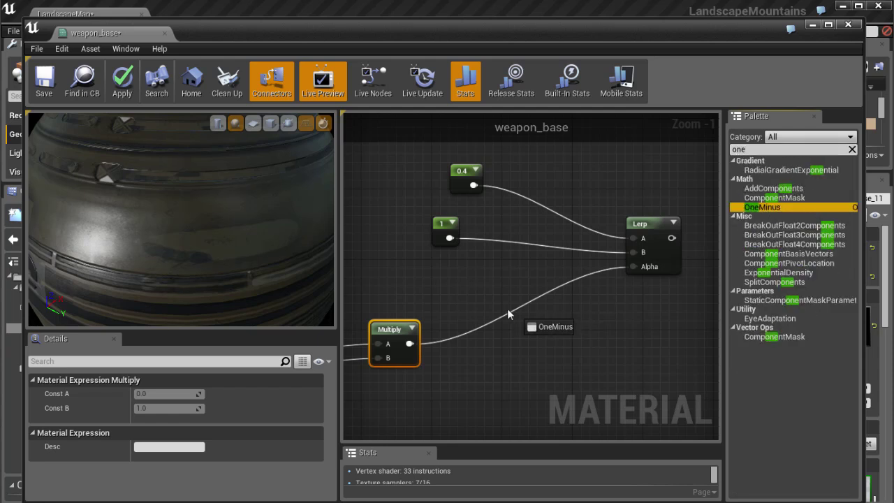
{"action": "left_click_drag", "start_coordinate": [509, 315], "coordinate": [510, 314]}
{"action": "scroll", "coordinate": [469, 331], "scroll_direction": "up", "scroll_amount": 1}
{"action": "left_click_drag", "start_coordinate": [404, 328], "coordinate": [659, 240]}
{"action": "left_click_drag", "start_coordinate": [528, 295], "coordinate": [522, 290]}
{"action": "right_click_drag", "start_coordinate": [450, 330], "coordinate": [540, 333]}
{"action": "scroll", "coordinate": [540, 332], "scroll_direction": "down", "scroll_amount": 1}
{"action": "right_click_drag", "start_coordinate": [456, 358], "coordinate": [524, 328]}
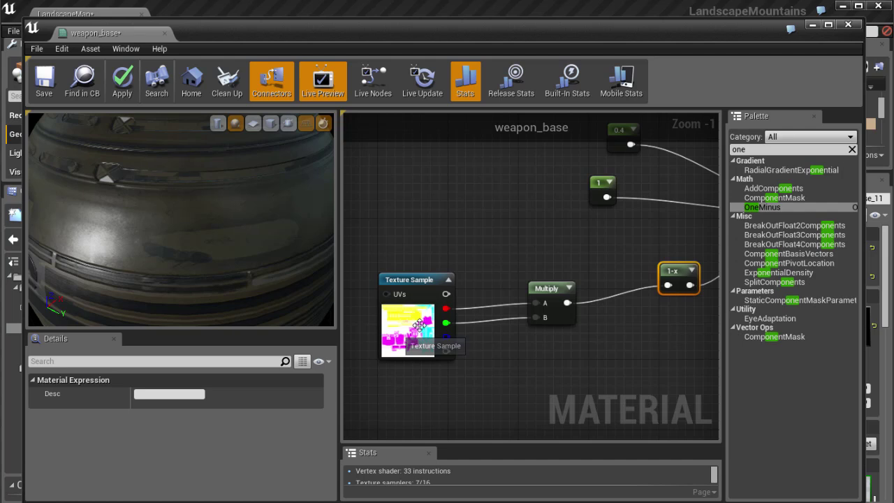
{"action": "right_click_drag", "start_coordinate": [557, 247], "coordinate": [437, 302]}
{"action": "right_click_drag", "start_coordinate": [556, 297], "coordinate": [494, 302]}
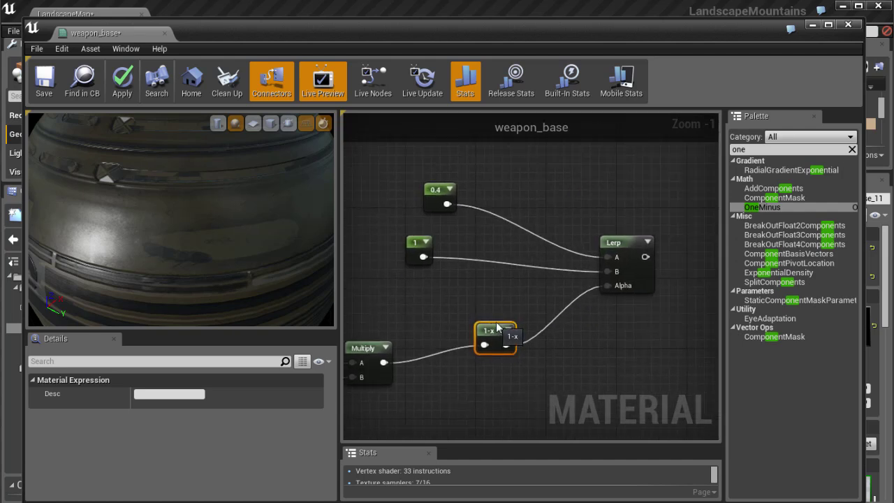
Connect the Lerp output to the material's Metallic input and check the result on the preview sphere
{"action": "scroll", "coordinate": [616, 255], "scroll_direction": "down", "scroll_amount": 6}
{"action": "scroll", "coordinate": [514, 297], "scroll_direction": "up", "scroll_amount": 3}
{"action": "scroll", "coordinate": [498, 306], "scroll_direction": "down", "scroll_amount": 2}
{"action": "scroll", "coordinate": [507, 287], "scroll_direction": "up", "scroll_amount": 1}
{"action": "left_click_drag", "start_coordinate": [458, 347], "coordinate": [661, 169]}
{"action": "scroll", "coordinate": [239, 221], "scroll_direction": "down", "scroll_amount": 2}
{"action": "left_click_drag", "start_coordinate": [234, 219], "coordinate": [288, 347]}
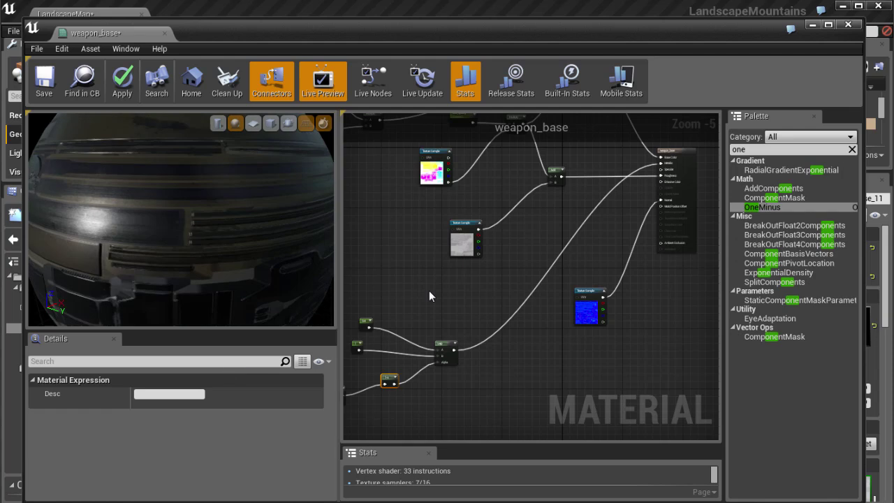
Set the constant feeding the Lerp's A input to 1 and inspect the metallic effect on the preview sphere
{"action": "scroll", "coordinate": [461, 269], "scroll_direction": "up", "scroll_amount": 1}
{"action": "scroll", "coordinate": [545, 243], "scroll_direction": "up", "scroll_amount": 1}
{"action": "right_click_drag", "start_coordinate": [600, 224], "coordinate": [535, 217]}
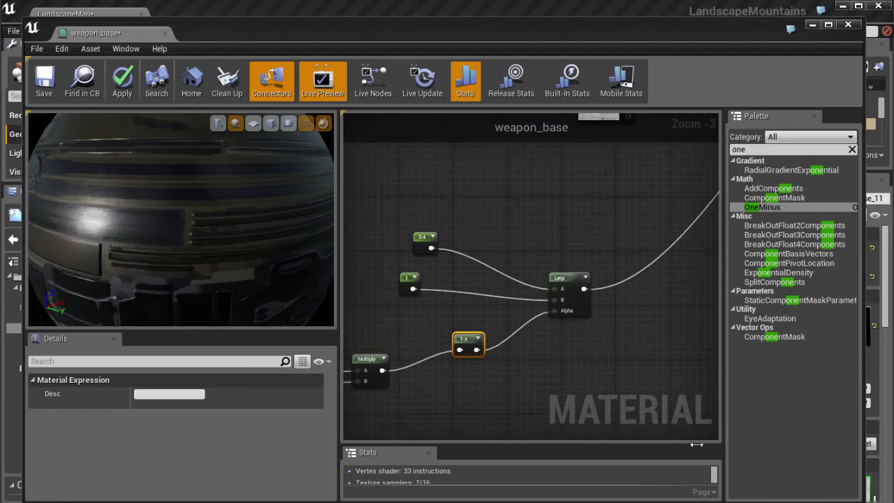
{"action": "scroll", "coordinate": [465, 305], "scroll_direction": "up", "scroll_amount": 1}
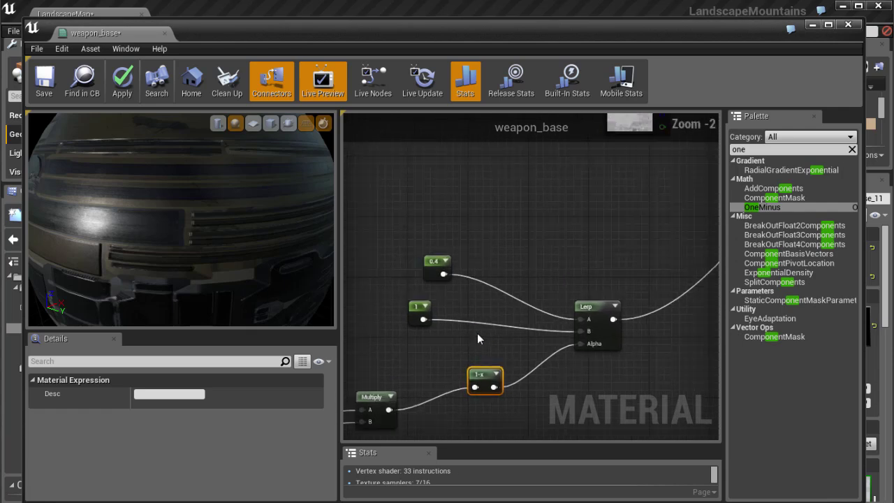
{"action": "left_click", "coordinate": [450, 264]}
{"action": "left_click_drag", "start_coordinate": [196, 226], "coordinate": [210, 167]}
{"action": "left_click", "coordinate": [155, 394]}
{"action": "type", "text": "1"}
{"action": "key", "text": "Return"}
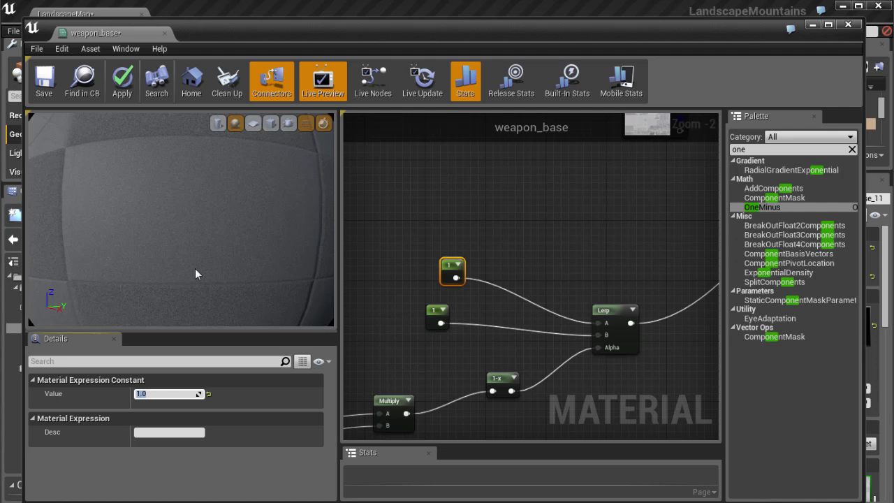
{"action": "left_click_drag", "start_coordinate": [232, 305], "coordinate": [229, 207]}
{"action": "scroll", "coordinate": [212, 238], "scroll_direction": "down", "scroll_amount": 4}
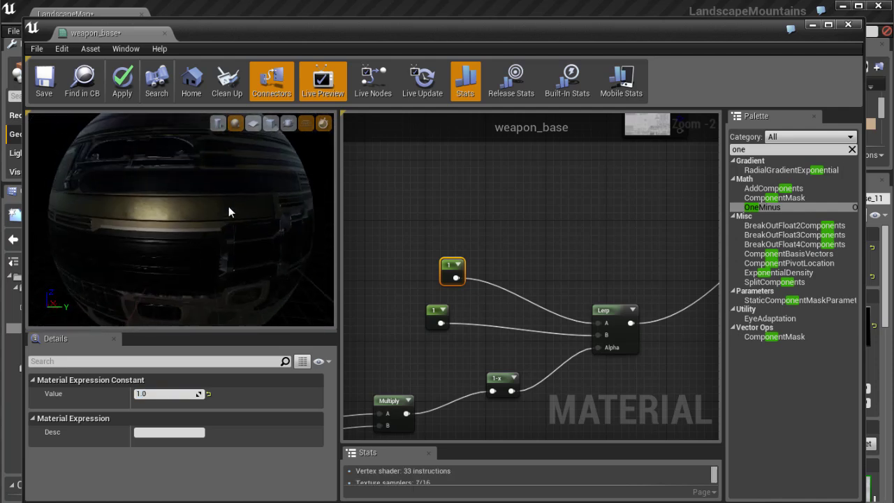
Set the constant feeding the Lerp's A input to 0 and inspect the metallic effect on the preview sphere
{"action": "left_click_drag", "start_coordinate": [152, 227], "coordinate": [110, 182]}
{"action": "left_click_drag", "start_coordinate": [213, 228], "coordinate": [276, 255]}
{"action": "scroll", "coordinate": [219, 228], "scroll_direction": "up", "scroll_amount": 3}
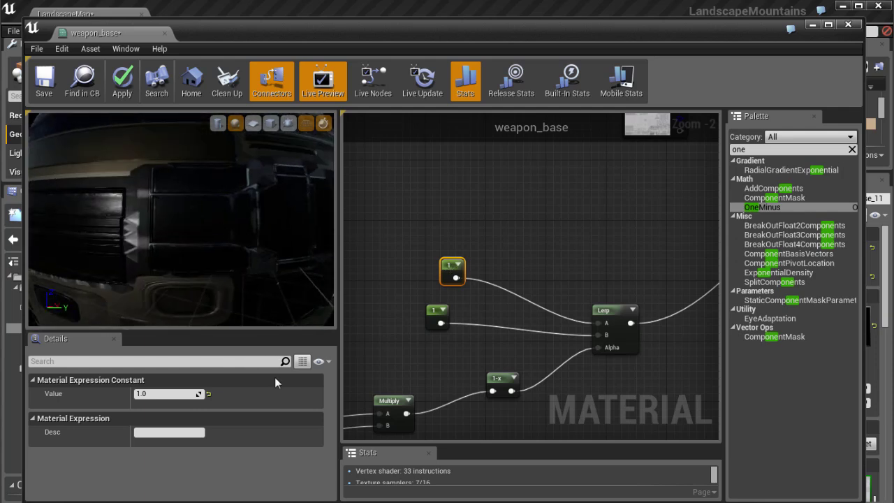
{"action": "type", "text": "0"}
{"action": "key", "text": "Return"}
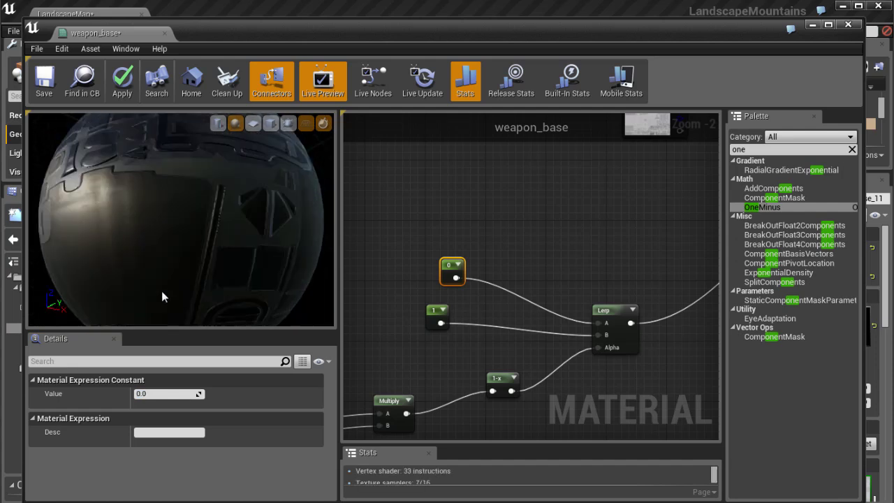
{"action": "left_click_drag", "start_coordinate": [186, 303], "coordinate": [203, 283]}
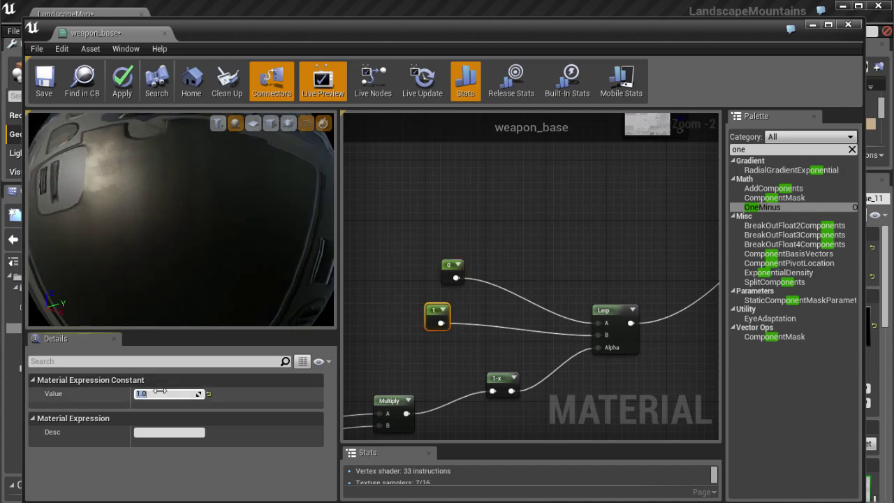
Set the constant feeding the Lerp's B input to 0 and the A constant to 0.4, checking the preview sphere
{"action": "type", "text": "0.4"}
{"action": "key", "text": "Return"}
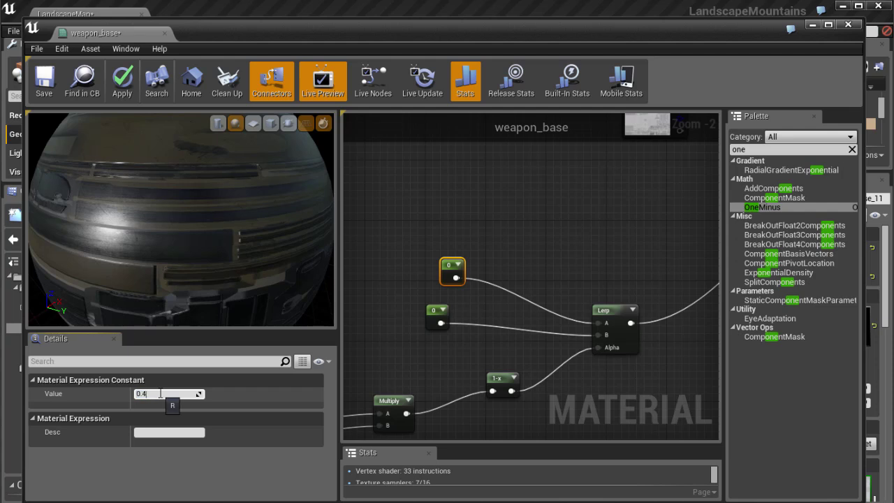
{"action": "type", "text": "0.4"}
{"action": "key", "text": "Return"}
{"action": "left_click_drag", "start_coordinate": [196, 265], "coordinate": [100, 205]}
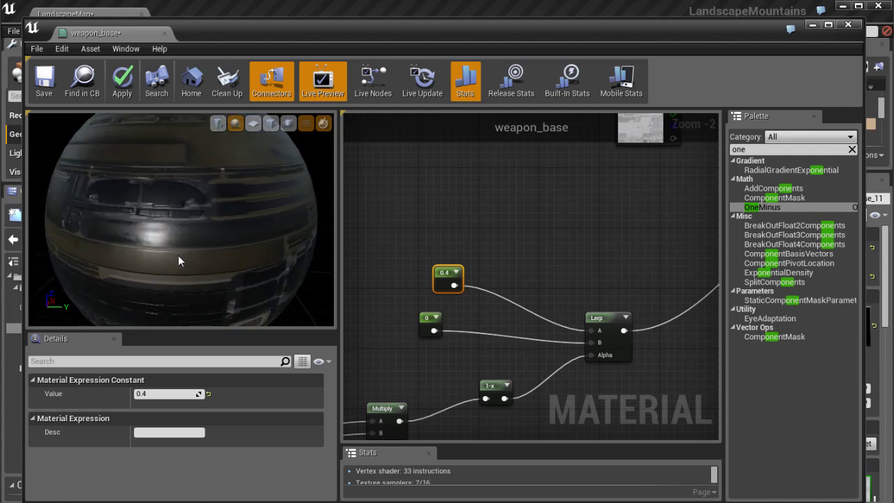
{"action": "left_click_drag", "start_coordinate": [179, 260], "coordinate": [150, 202]}
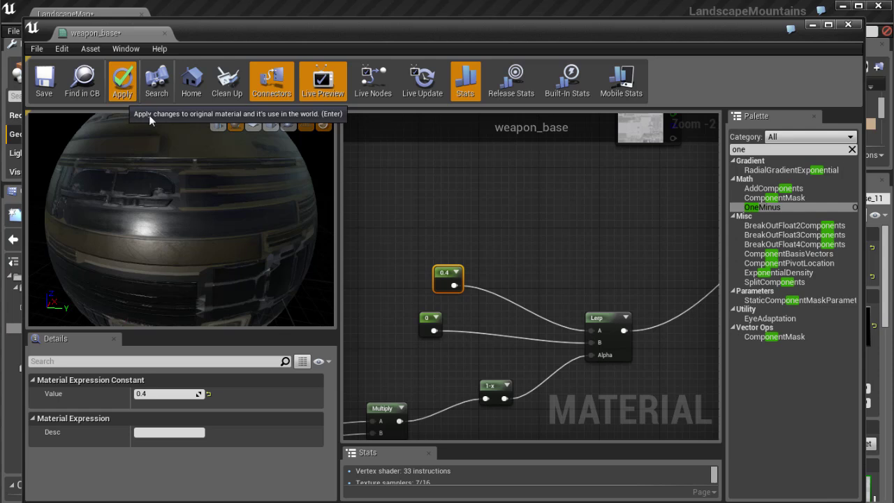
Apply the weapon_base material changes, close its editor, and inspect the rifle's surface in the level
{"action": "left_click", "coordinate": [140, 98]}
{"action": "left_click", "coordinate": [848, 25]}
{"action": "right_click_drag", "start_coordinate": [557, 302], "coordinate": [567, 318]}
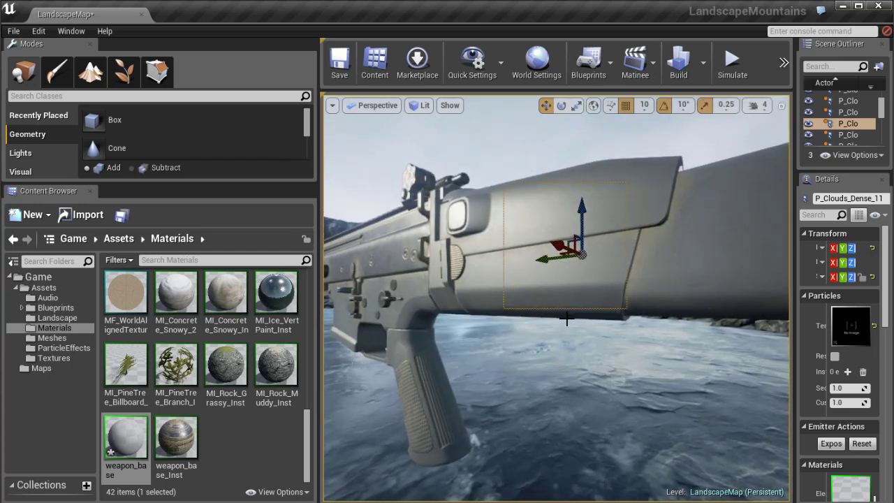
{"action": "right_click_drag", "start_coordinate": [529, 245], "coordinate": [482, 327]}
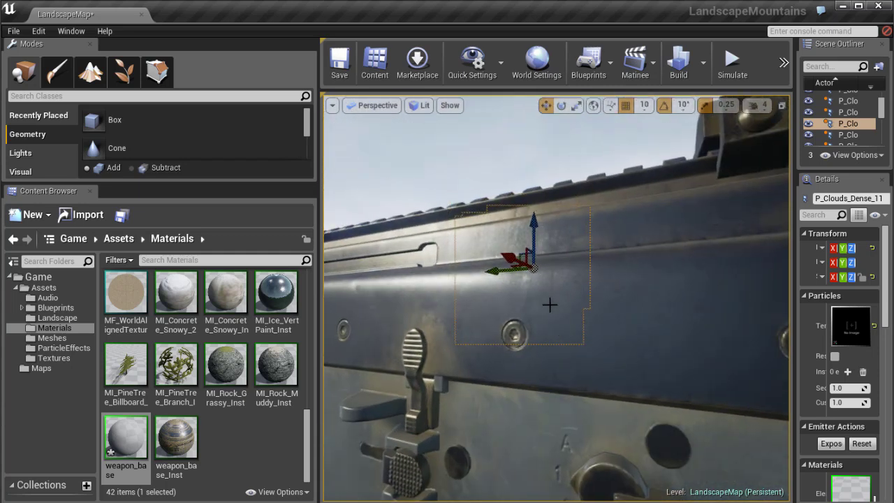
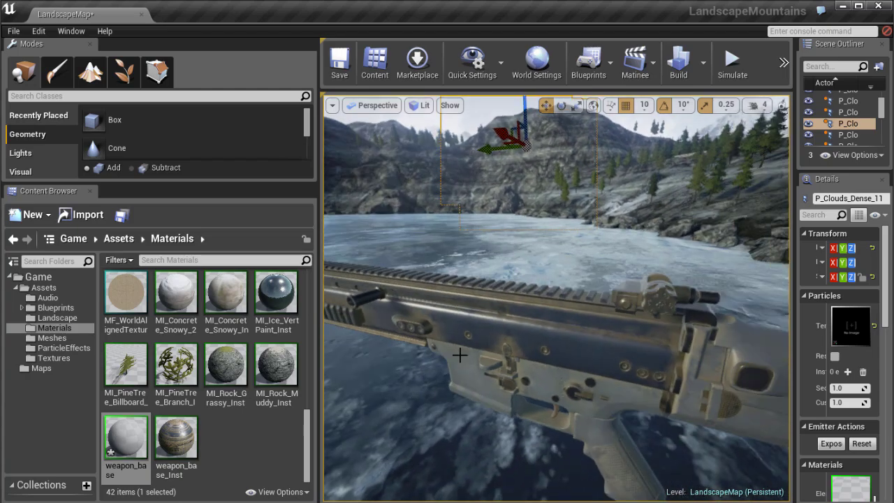
{"action": "right_click_drag", "start_coordinate": [461, 355], "coordinate": [419, 374]}
Open weapon_base_Inst, narrow its editor window to uncover the viewport, and close it after checking the rifle
{"action": "double_click", "coordinate": [176, 439]}
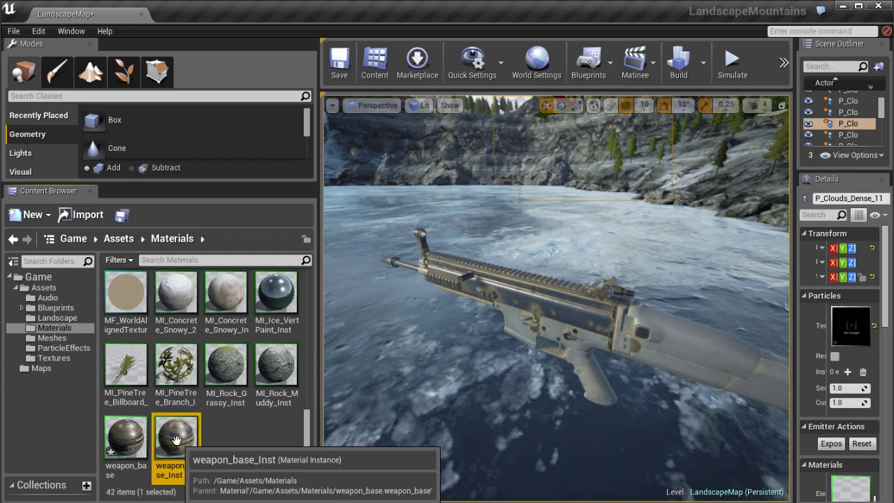
{"action": "left_click_drag", "start_coordinate": [863, 199], "coordinate": [371, 199]}
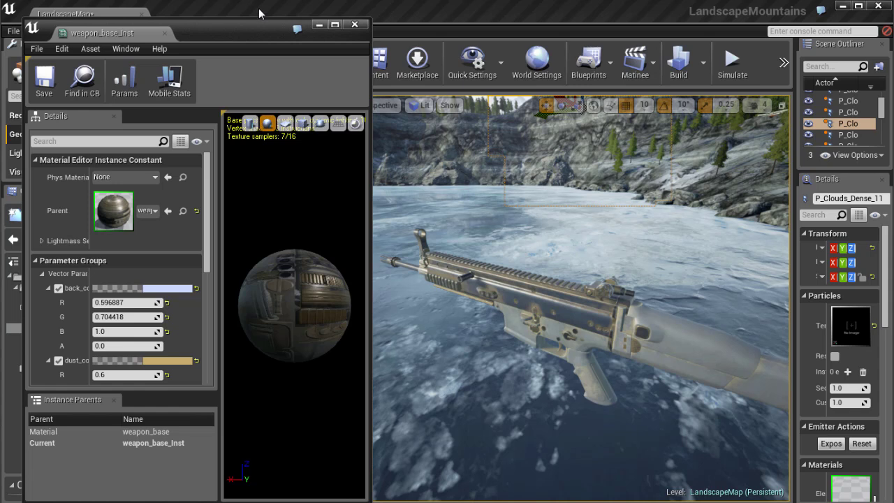
{"action": "left_click_drag", "start_coordinate": [244, 33], "coordinate": [242, 30]}
{"action": "left_click_drag", "start_coordinate": [530, 314], "coordinate": [483, 285], "text": "alt"}
{"action": "left_click", "coordinate": [353, 22]}
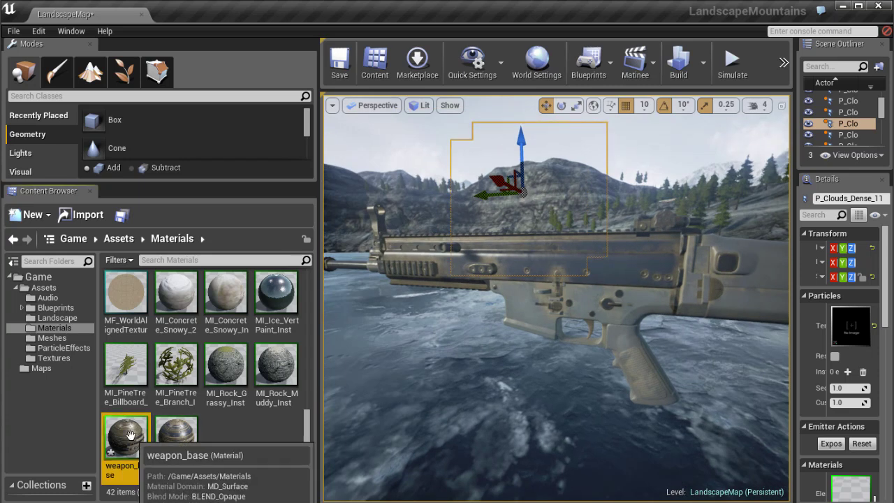
Create a second material instance from weapon_base, accepting the default name weapon_base_Inst2
{"action": "right_click", "coordinate": [132, 436]}
{"action": "left_click", "coordinate": [240, 476]}
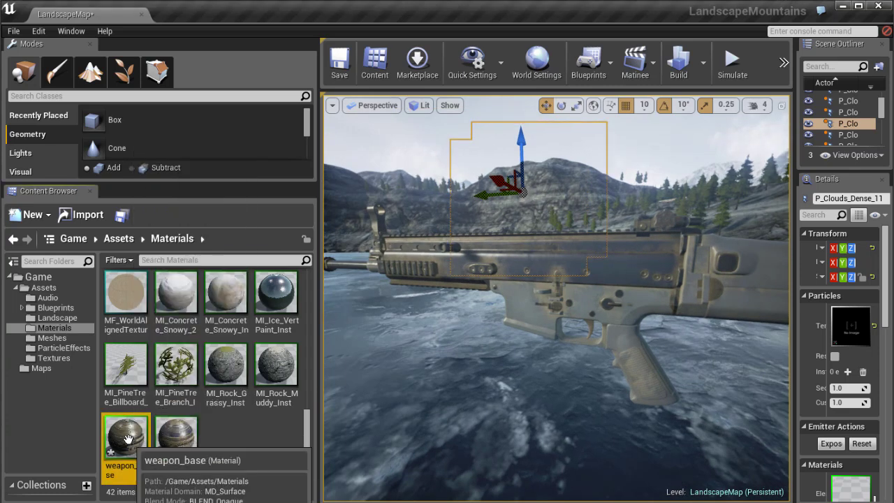
{"action": "right_click", "coordinate": [129, 438]}
{"action": "left_click", "coordinate": [188, 169]}
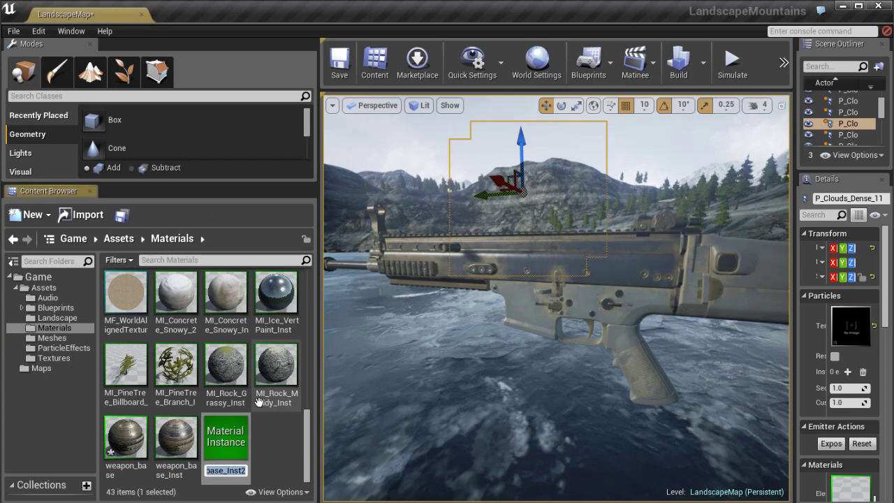
{"action": "key", "text": "Return"}
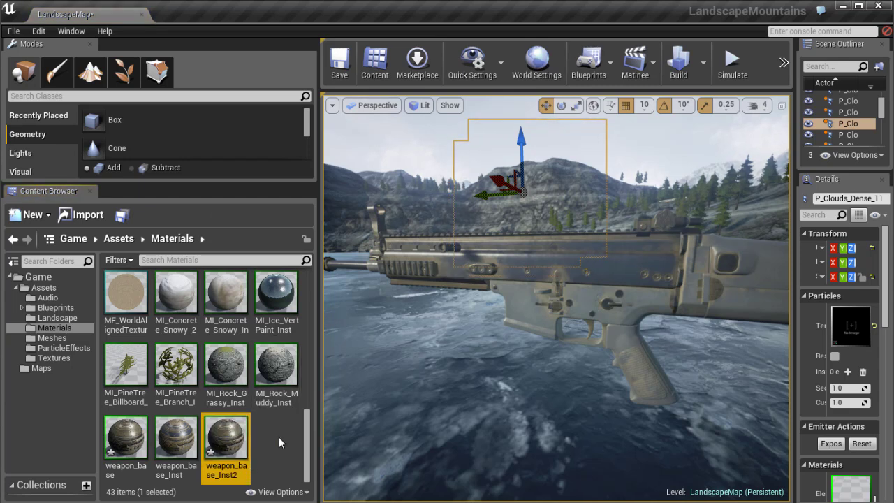
{"action": "left_click", "coordinate": [278, 438]}
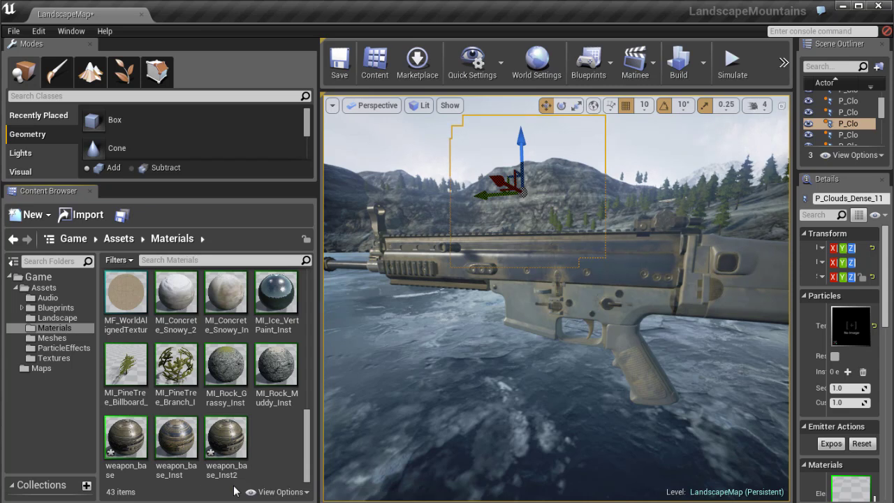
Assign weapon_base_Inst2 to the untextured rifle lying on the snow
{"action": "key", "text": "s"}
{"action": "right_click_drag", "start_coordinate": [524, 348], "coordinate": [494, 365]}
{"action": "key", "text": "w"}
{"action": "right_click_drag", "start_coordinate": [741, 339], "coordinate": [592, 396]}
{"action": "left_click_drag", "start_coordinate": [591, 396], "coordinate": [668, 425]}
{"action": "scroll", "coordinate": [660, 421], "scroll_direction": "down", "scroll_amount": 5}
{"action": "scroll", "coordinate": [663, 419], "scroll_direction": "up", "scroll_amount": 4}
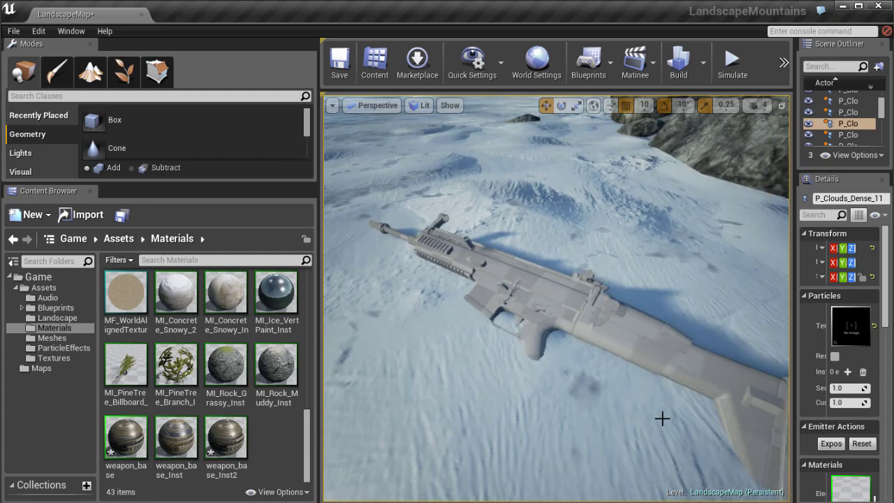
{"action": "left_click_drag", "start_coordinate": [231, 444], "coordinate": [343, 398]}
Open weapon_base_Inst2, enable its dust opacity parameter, and raise the value to about 0.27
{"action": "double_click", "coordinate": [226, 437]}
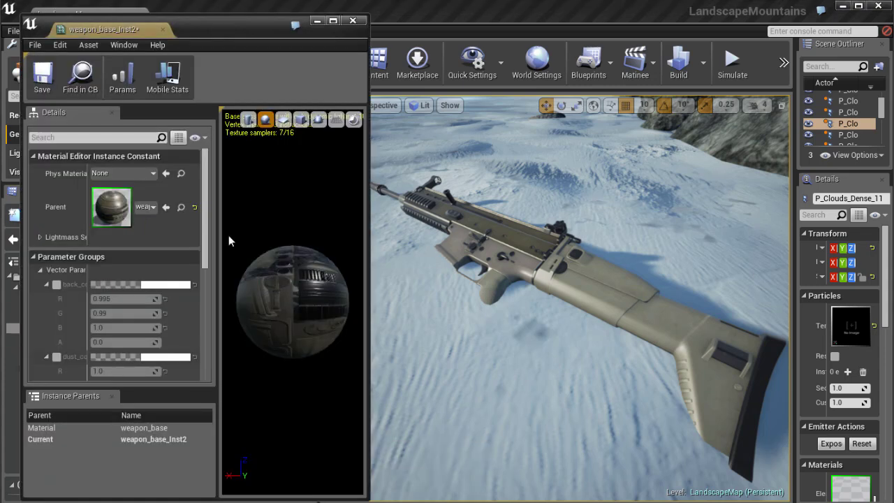
{"action": "left_click_drag", "start_coordinate": [208, 233], "coordinate": [209, 316]}
{"action": "left_click_drag", "start_coordinate": [543, 284], "coordinate": [550, 322], "text": "alt"}
{"action": "scroll", "coordinate": [179, 287], "scroll_direction": "down", "scroll_amount": 1}
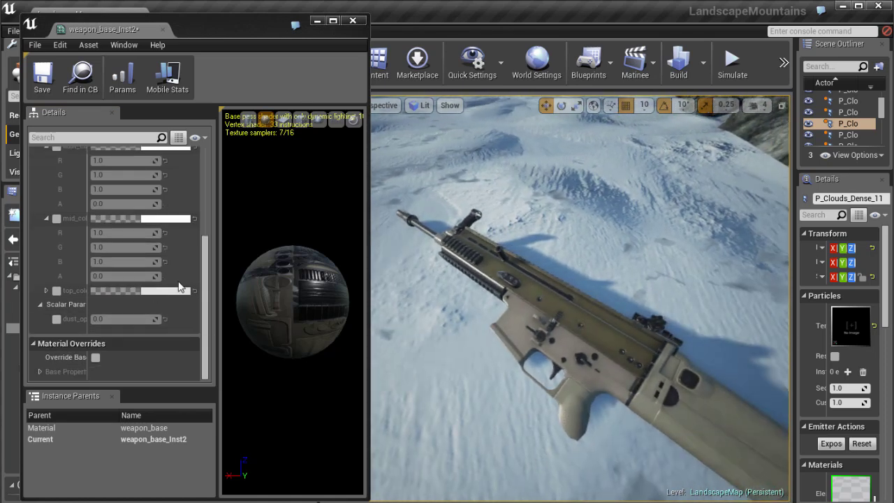
{"action": "left_click", "coordinate": [57, 319]}
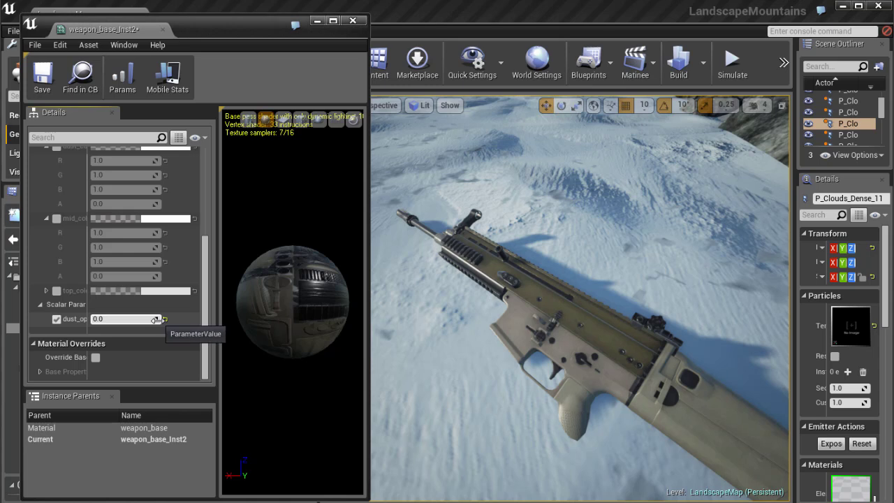
{"action": "left_click_drag", "start_coordinate": [155, 319], "coordinate": [170, 320]}
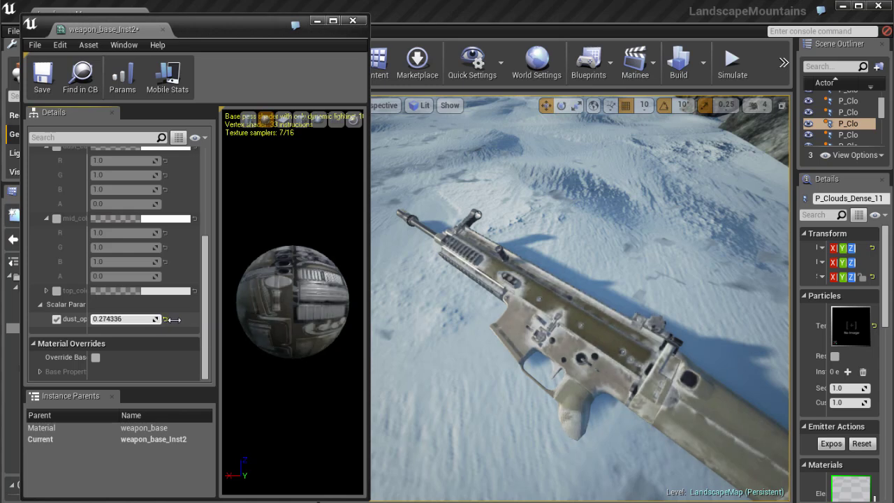
Inspect the dust on the snow rifle from several angles and reduce the dust opacity to about 0.19
{"action": "left_click_drag", "start_coordinate": [203, 283], "coordinate": [213, 222]}
{"action": "right_click_drag", "start_coordinate": [554, 347], "coordinate": [561, 347]}
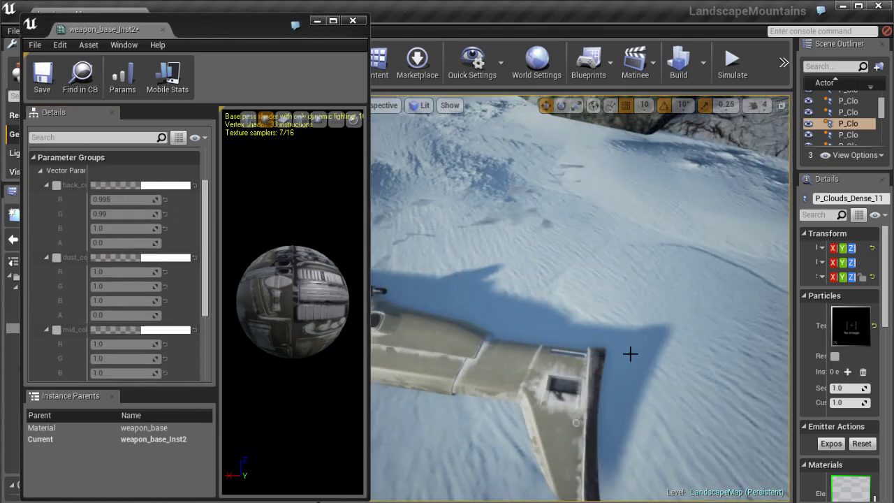
{"action": "right_click_drag", "start_coordinate": [599, 348], "coordinate": [537, 331]}
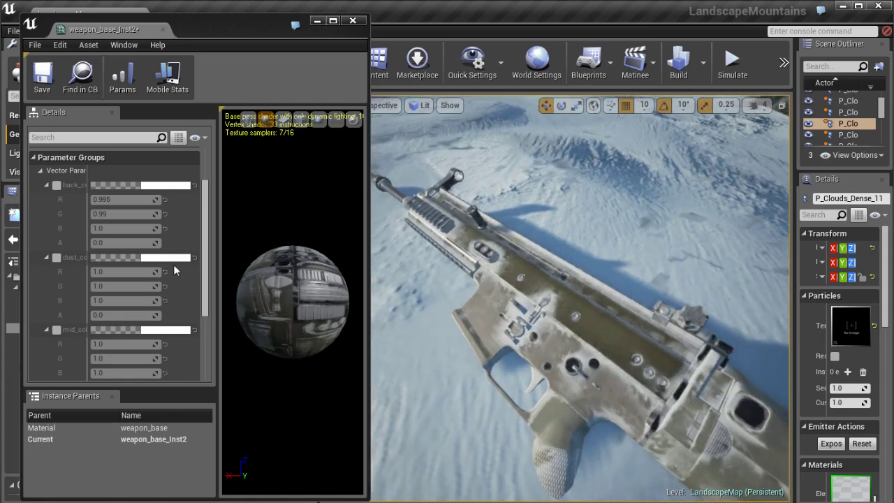
{"action": "left_click_drag", "start_coordinate": [207, 288], "coordinate": [208, 344]}
{"action": "left_click_drag", "start_coordinate": [155, 319], "coordinate": [152, 319]}
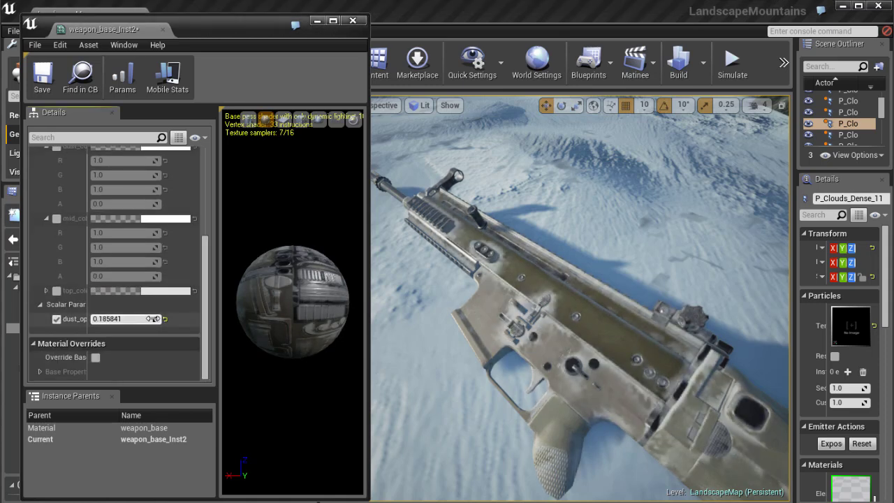
{"action": "key", "text": "a"}
{"action": "right_click_drag", "start_coordinate": [506, 308], "coordinate": [537, 308]}
Enable the back color parameter and set it to light blue, about R 0.45, G 0.65, B 1.0
{"action": "scroll", "coordinate": [148, 238], "scroll_direction": "up", "scroll_amount": 6}
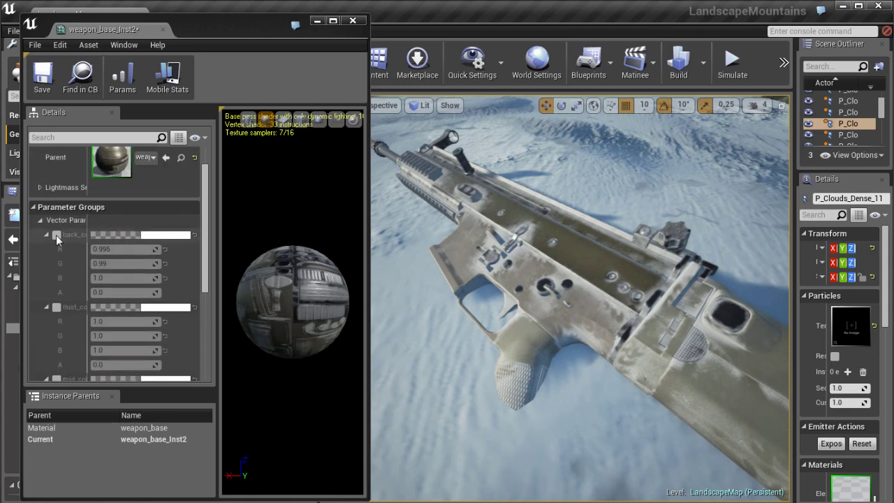
{"action": "left_click", "coordinate": [57, 236]}
{"action": "left_click", "coordinate": [162, 238]}
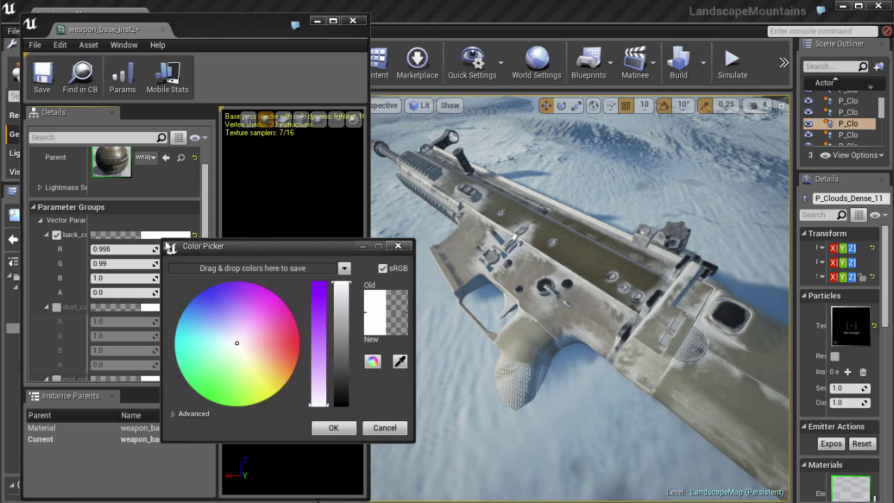
{"action": "left_click_drag", "start_coordinate": [260, 339], "coordinate": [211, 323]}
{"action": "left_click", "coordinate": [333, 428]}
{"action": "right_click_drag", "start_coordinate": [414, 399], "coordinate": [592, 374]}
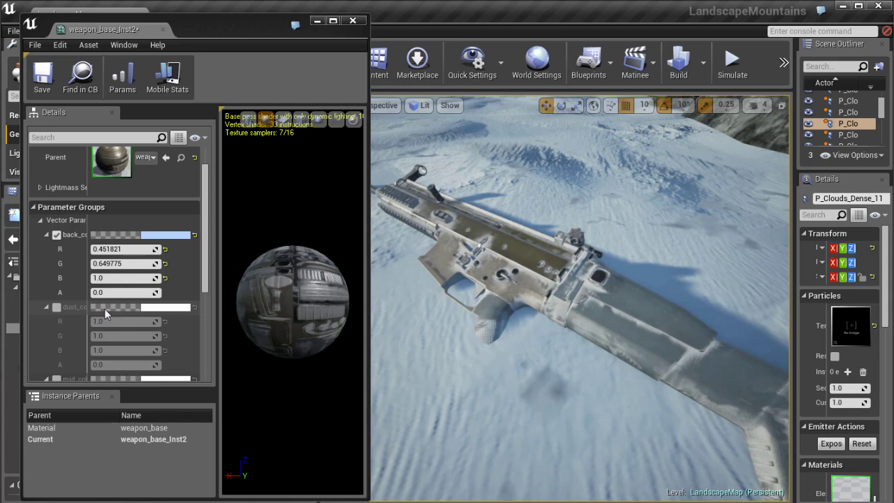
Enable the dust color parameter and set it to a pale bluish white, about R 0.86, G 0.88, B 1.0
{"action": "left_click", "coordinate": [57, 308]}
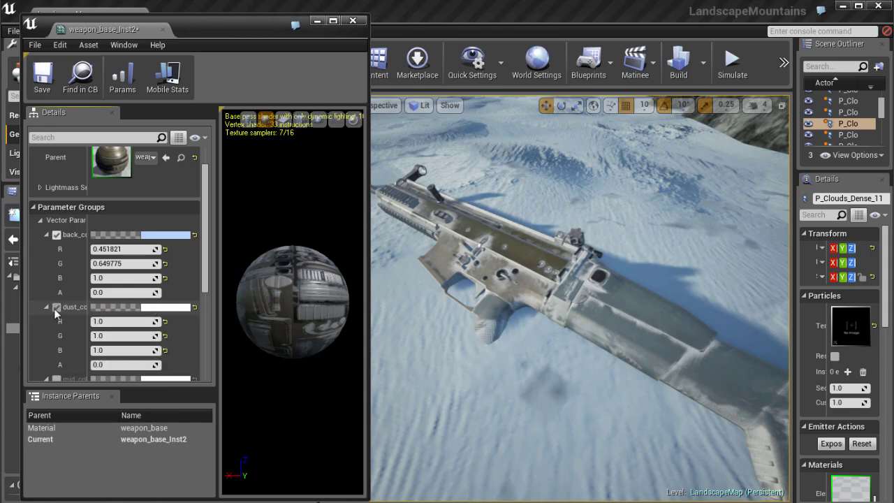
{"action": "scroll", "coordinate": [204, 272], "scroll_direction": "down", "scroll_amount": 3}
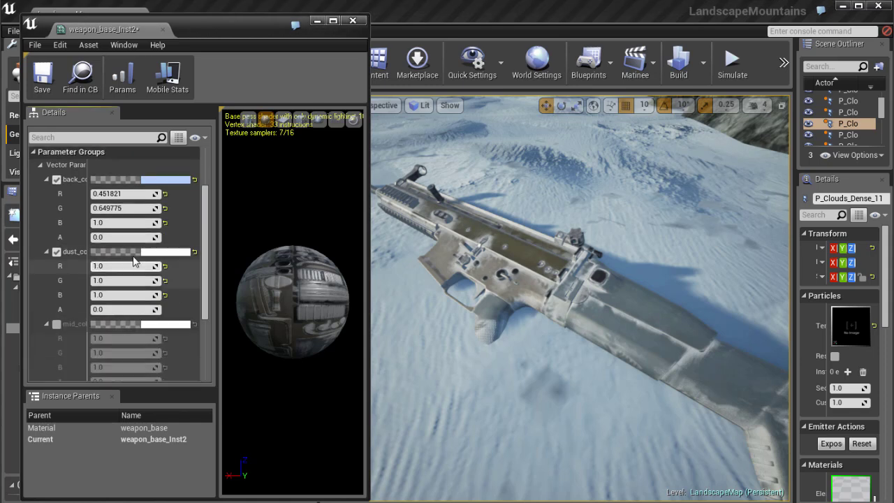
{"action": "left_click", "coordinate": [158, 259]}
{"action": "left_click", "coordinate": [224, 351]}
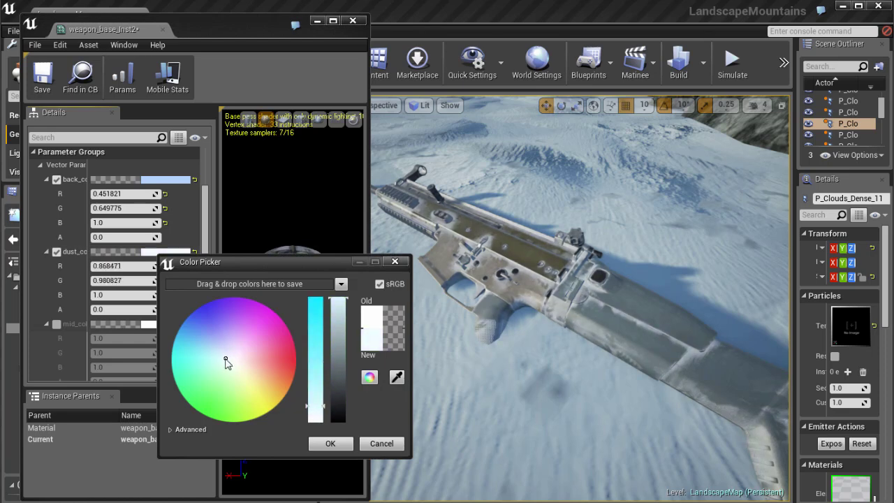
{"action": "left_click_drag", "start_coordinate": [209, 351], "coordinate": [228, 358]}
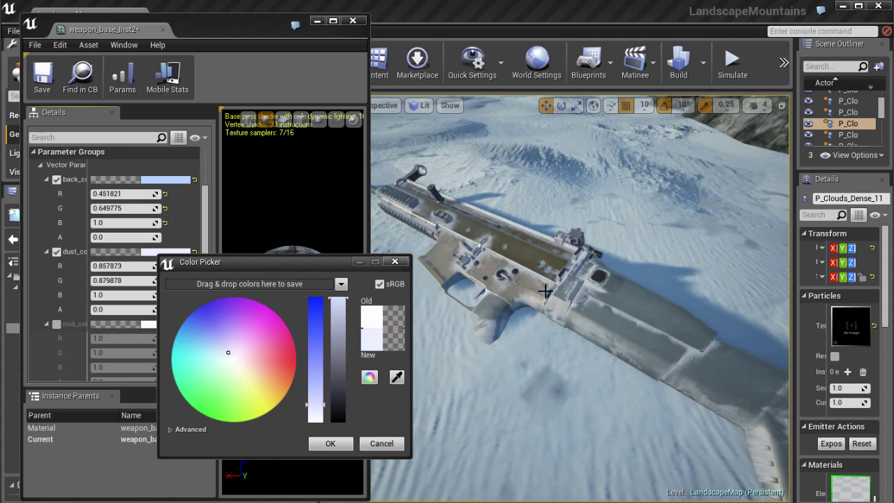
{"action": "scroll", "coordinate": [547, 297], "scroll_direction": "up", "scroll_amount": 3}
{"action": "right_click_drag", "start_coordinate": [547, 301], "coordinate": [493, 303]}
{"action": "scroll", "coordinate": [543, 308], "scroll_direction": "up", "scroll_amount": 3}
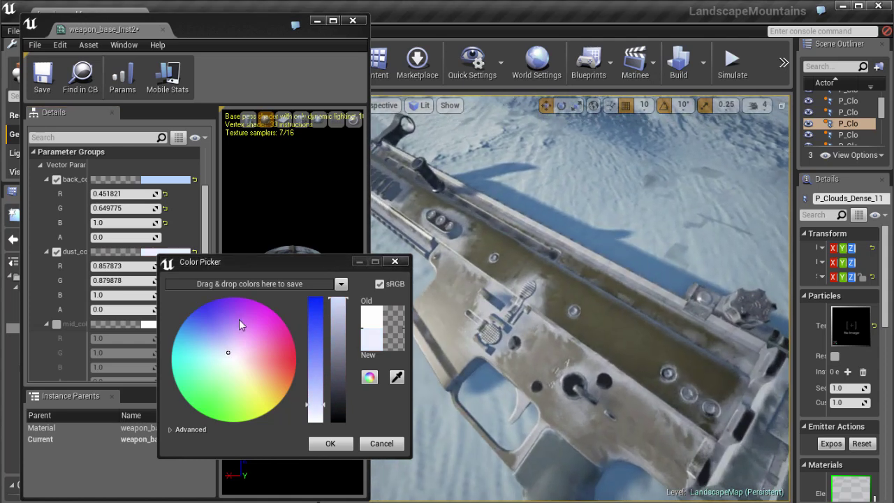
{"action": "left_click", "coordinate": [330, 444]}
Enable the mid color parameter and set it to light blue, about R 0.42, G 0.66, B 1.0
{"action": "scroll", "coordinate": [61, 303], "scroll_direction": "down", "scroll_amount": 2}
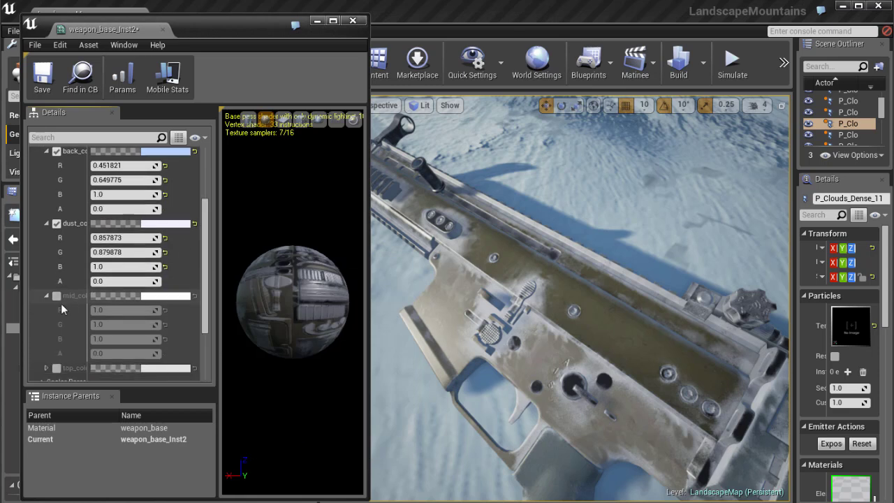
{"action": "left_click", "coordinate": [56, 296]}
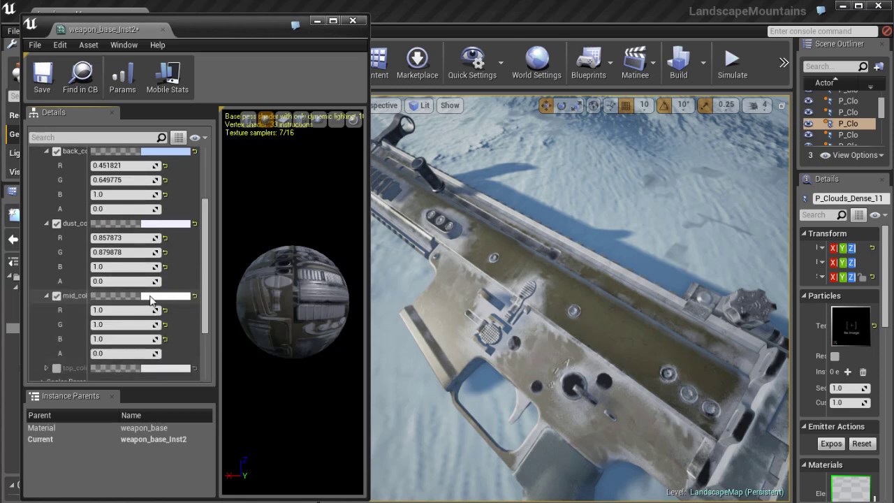
{"action": "left_click", "coordinate": [162, 296]}
{"action": "mouse_move", "coordinate": [248, 404]}
{"action": "left_mouse_down"}
{"action": "mouse_move", "coordinate": [226, 390]}
{"action": "mouse_move", "coordinate": [223, 376]}
{"action": "mouse_move", "coordinate": [209, 383]}
{"action": "left_mouse_up"}
{"action": "mouse_move", "coordinate": [495, 373]}
{"action": "right_mouse_down"}
{"action": "mouse_move", "coordinate": [593, 361]}
{"action": "mouse_move", "coordinate": [499, 338]}
{"action": "mouse_move", "coordinate": [517, 343]}
{"action": "right_mouse_up"}
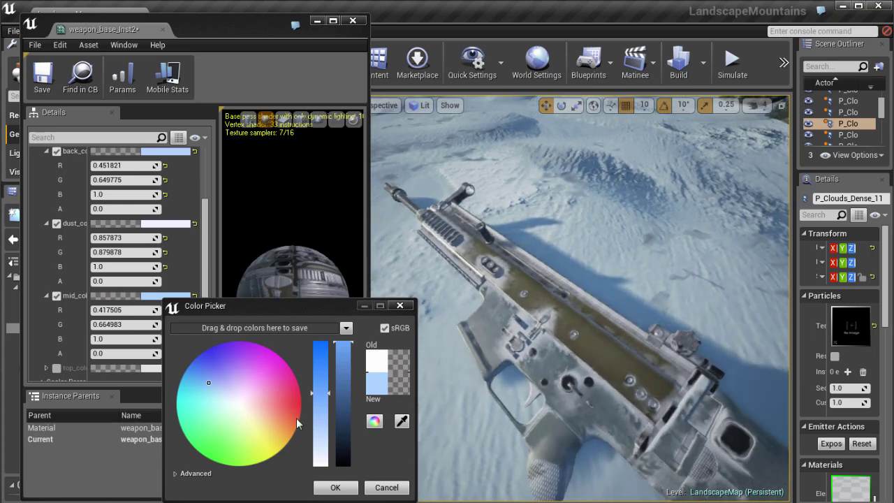
{"action": "left_click", "coordinate": [336, 487]}
Enable the top color parameter and give it a muted medium blue, adjusting its saturation and brightness
{"action": "scroll", "coordinate": [66, 316], "scroll_direction": "down", "scroll_amount": 3}
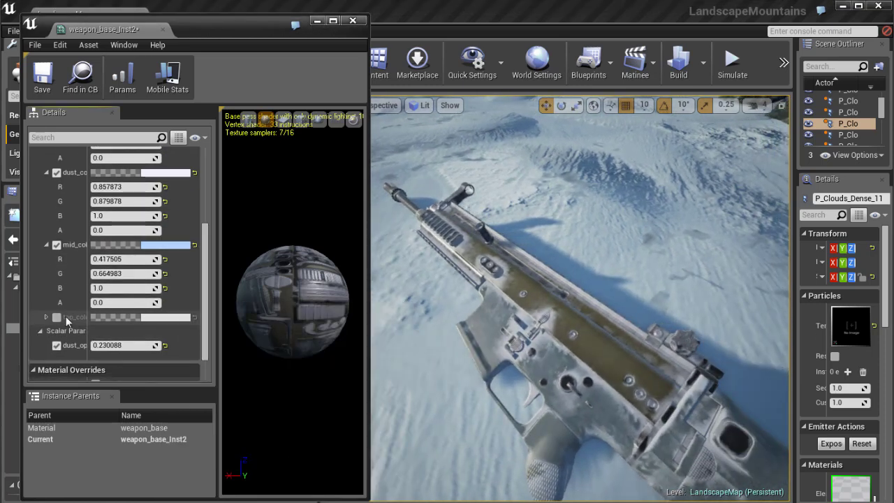
{"action": "left_click", "coordinate": [158, 319]}
{"action": "mouse_move", "coordinate": [220, 398]}
{"action": "left_mouse_down"}
{"action": "mouse_move", "coordinate": [213, 384]}
{"action": "mouse_move", "coordinate": [194, 392]}
{"action": "mouse_move", "coordinate": [206, 385]}
{"action": "mouse_move", "coordinate": [192, 382]}
{"action": "left_mouse_up"}
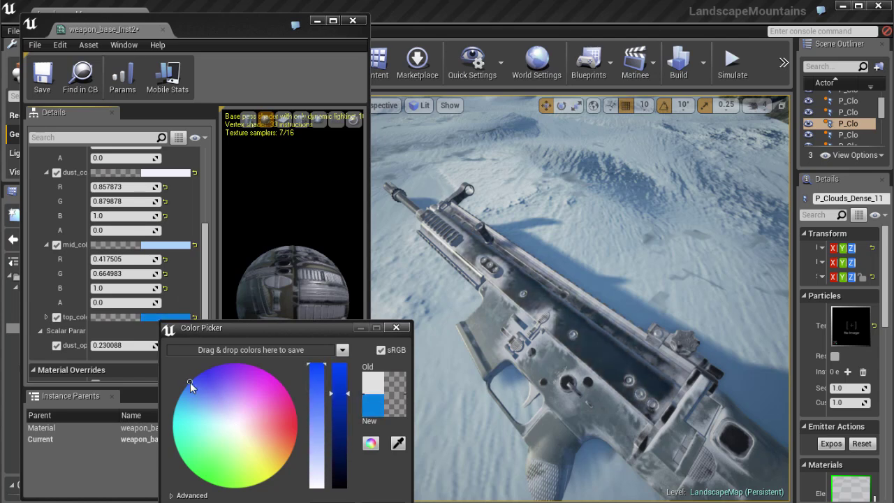
{"action": "left_click", "coordinate": [314, 402]}
{"action": "left_click_drag", "start_coordinate": [315, 402], "coordinate": [315, 388]}
{"action": "left_click", "coordinate": [344, 421]}
{"action": "mouse_move", "coordinate": [204, 388]}
{"action": "left_mouse_down"}
{"action": "mouse_move", "coordinate": [212, 380]}
{"action": "mouse_move", "coordinate": [242, 387]}
{"action": "mouse_move", "coordinate": [243, 379]}
{"action": "mouse_move", "coordinate": [203, 385]}
{"action": "mouse_move", "coordinate": [207, 393]}
{"action": "left_mouse_up"}
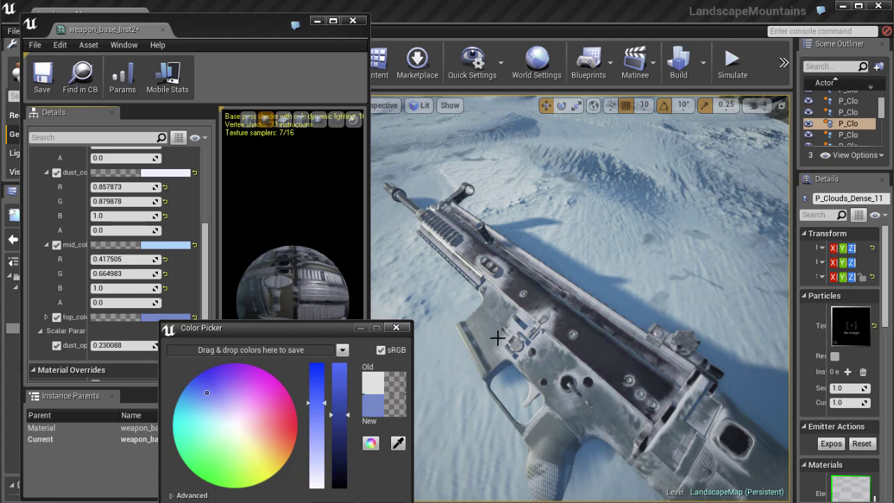
Try a fully saturated, darker blue for the top color while viewing the receiver up close
{"action": "scroll", "coordinate": [594, 376], "scroll_direction": "up", "scroll_amount": 5}
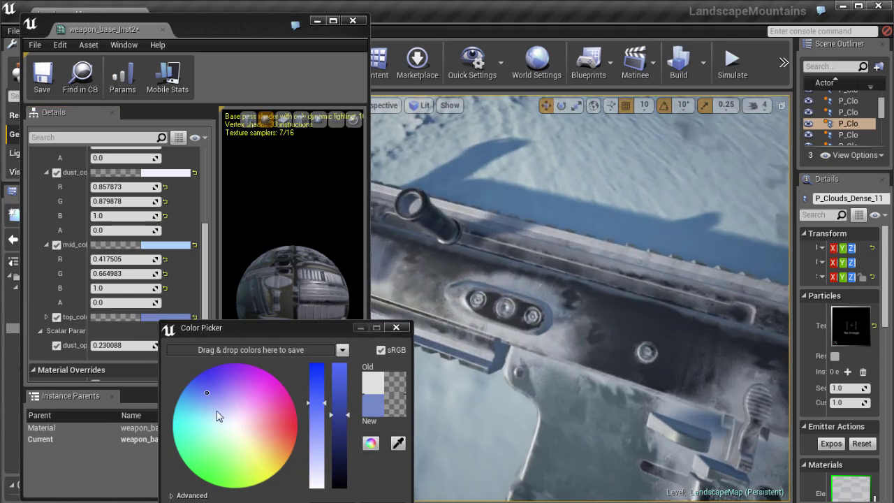
{"action": "left_click_drag", "start_coordinate": [207, 379], "coordinate": [182, 387]}
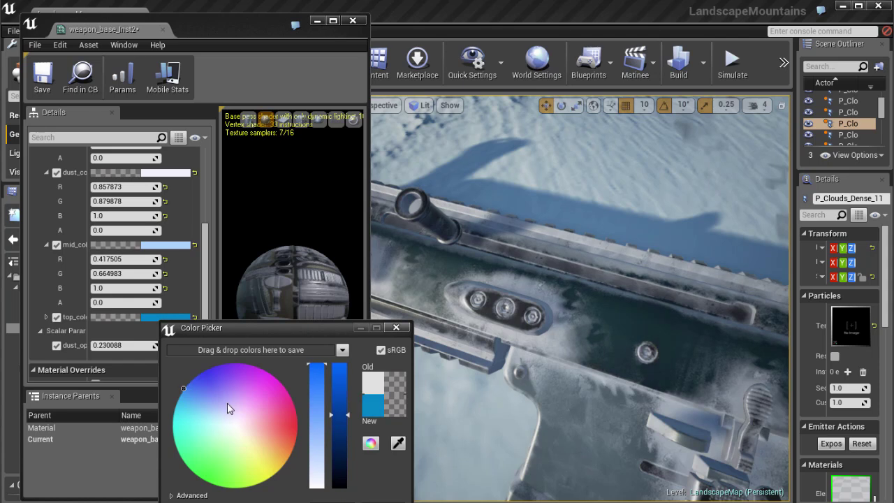
{"action": "left_click_drag", "start_coordinate": [312, 405], "coordinate": [317, 363]}
{"action": "left_click_drag", "start_coordinate": [341, 412], "coordinate": [335, 405]}
{"action": "mouse_move", "coordinate": [200, 381]}
{"action": "left_mouse_down"}
{"action": "mouse_move", "coordinate": [203, 372]}
{"action": "mouse_move", "coordinate": [190, 373]}
{"action": "mouse_move", "coordinate": [173, 394]}
{"action": "mouse_move", "coordinate": [197, 394]}
{"action": "mouse_move", "coordinate": [192, 387]}
{"action": "mouse_move", "coordinate": [180, 399]}
{"action": "mouse_move", "coordinate": [211, 381]}
{"action": "mouse_move", "coordinate": [238, 396]}
{"action": "mouse_move", "coordinate": [251, 387]}
{"action": "mouse_move", "coordinate": [166, 379]}
{"action": "mouse_move", "coordinate": [184, 375]}
{"action": "mouse_move", "coordinate": [173, 390]}
{"action": "mouse_move", "coordinate": [188, 397]}
{"action": "mouse_move", "coordinate": [190, 386]}
{"action": "mouse_move", "coordinate": [207, 392]}
{"action": "mouse_move", "coordinate": [193, 379]}
{"action": "left_mouse_up"}
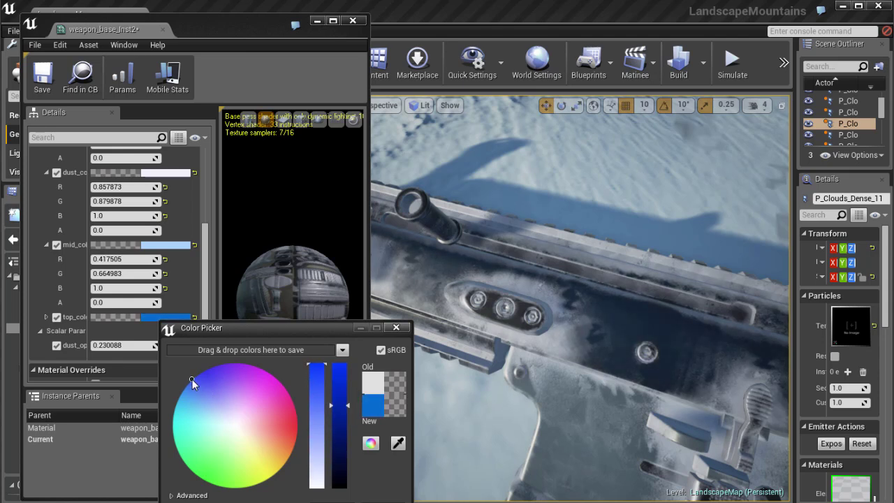
Check the rifle from other angles and shift the top color to a deep violet blue
{"action": "mouse_move", "coordinate": [491, 352]}
{"action": "left_mouse_down", "text": "alt"}
{"action": "mouse_move", "coordinate": [671, 333]}
{"action": "mouse_move", "coordinate": [403, 284]}
{"action": "left_mouse_up", "text": "alt"}
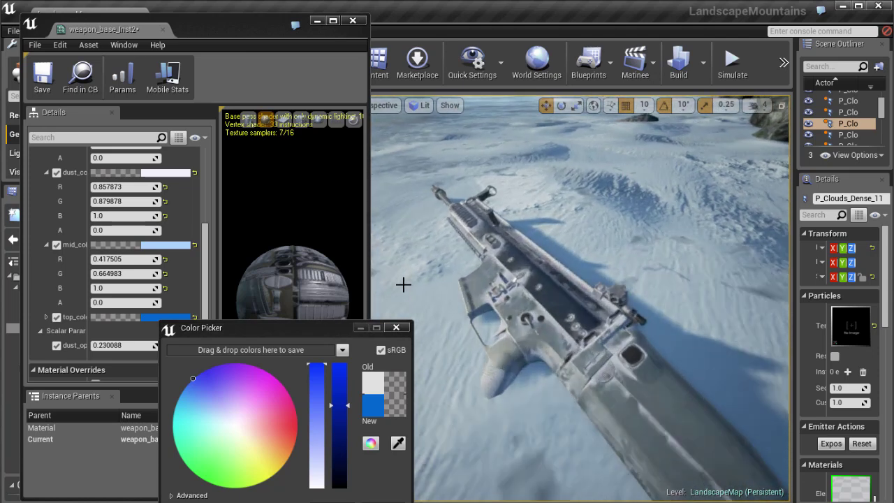
{"action": "right_click_drag", "start_coordinate": [403, 283], "coordinate": [412, 308], "text": "alt"}
{"action": "left_click_drag", "start_coordinate": [411, 308], "coordinate": [412, 311], "text": "alt"}
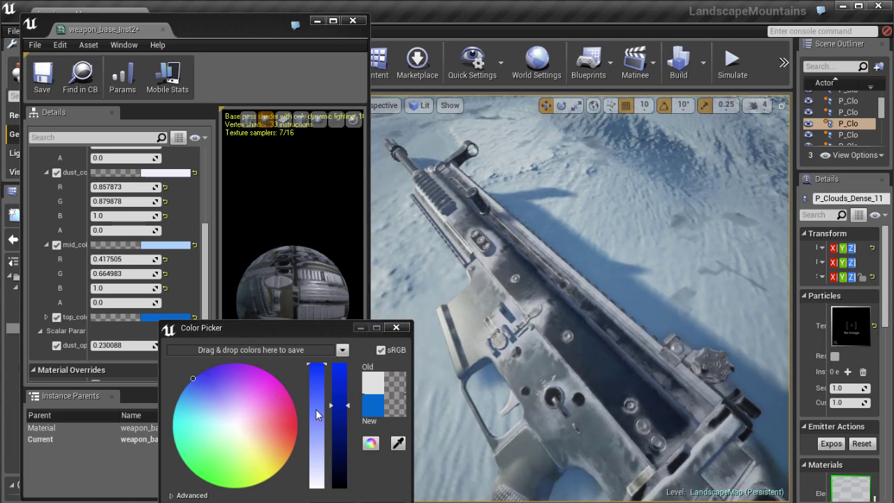
{"action": "mouse_move", "coordinate": [195, 382]}
{"action": "left_mouse_down"}
{"action": "mouse_move", "coordinate": [221, 392]}
{"action": "mouse_move", "coordinate": [206, 369]}
{"action": "left_mouse_up"}
{"action": "left_click", "coordinate": [306, 502]}
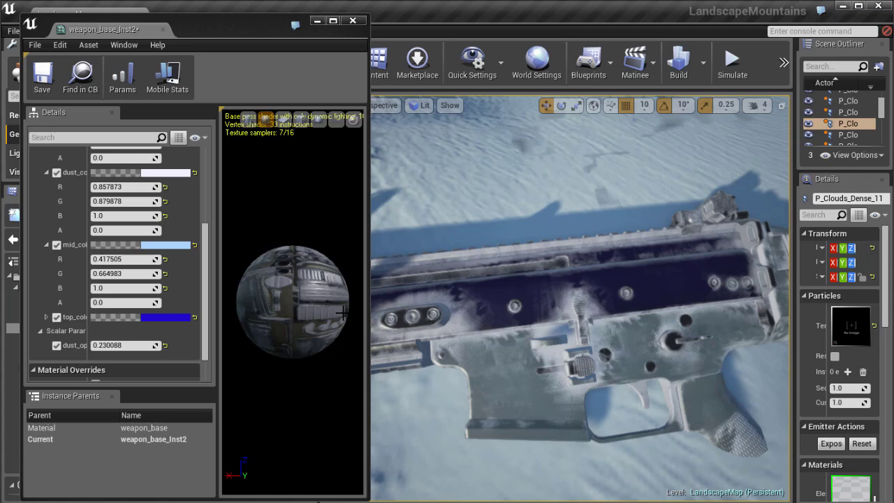
Adjust the top color's channels numerically to about R 0.09, G 0.02, B 2.47
{"action": "left_click", "coordinate": [47, 317]}
{"action": "scroll", "coordinate": [58, 309], "scroll_direction": "down", "scroll_amount": 2}
{"action": "left_click_drag", "start_coordinate": [154, 320], "coordinate": [229, 327]}
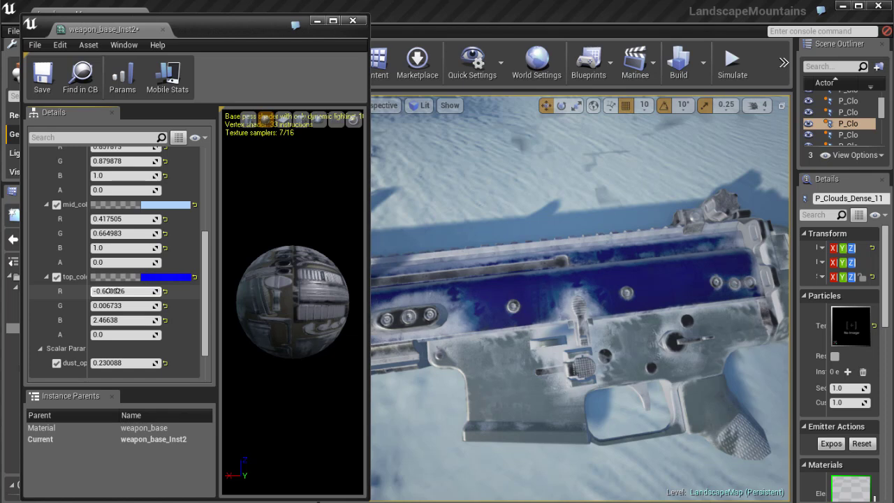
{"action": "left_click_drag", "start_coordinate": [150, 305], "coordinate": [171, 305]}
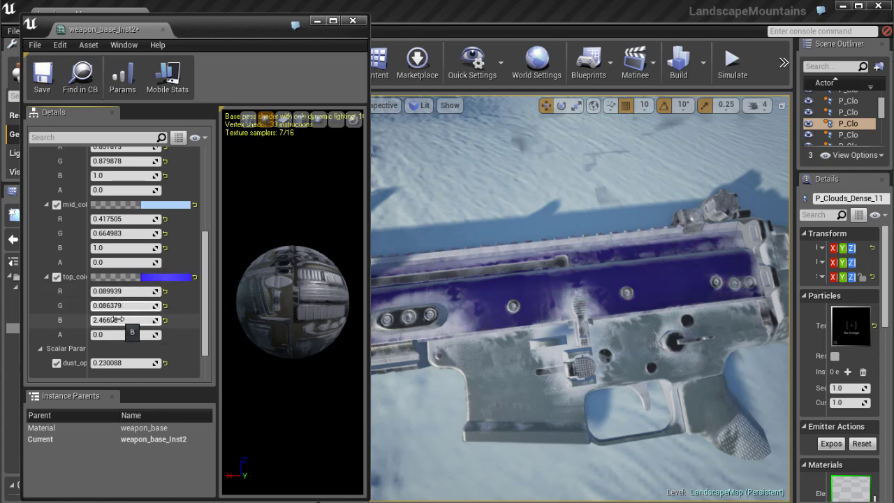
{"action": "left_click_drag", "start_coordinate": [133, 305], "coordinate": [126, 305]}
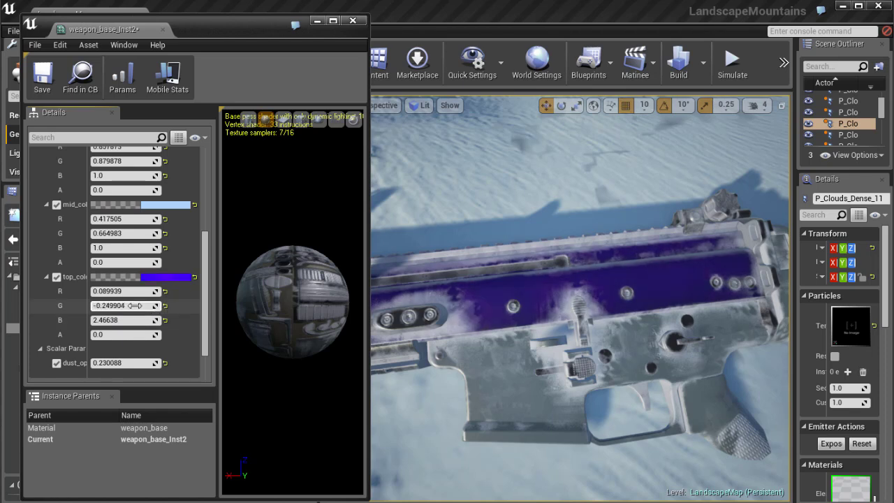
Shift the top color to bright sky blue, about R 0.09, G 0.62, B 2.47, and close the material instance
{"action": "left_click", "coordinate": [158, 277]}
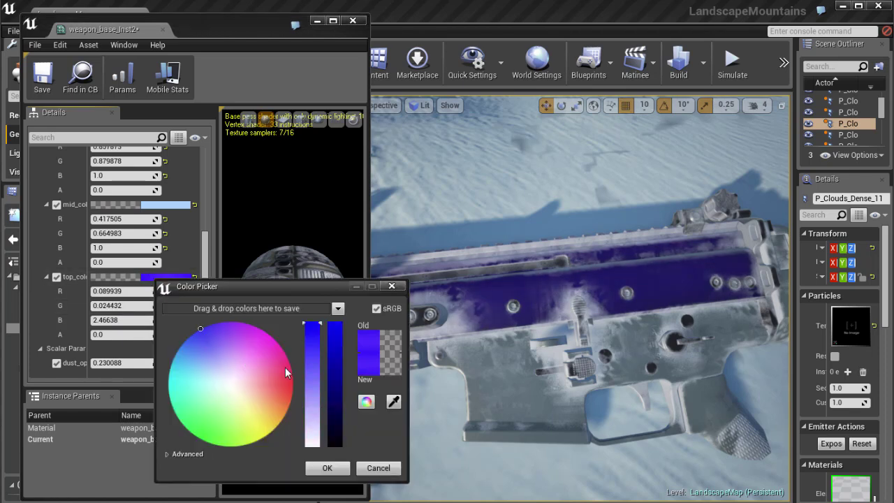
{"action": "left_click_drag", "start_coordinate": [199, 328], "coordinate": [189, 341]}
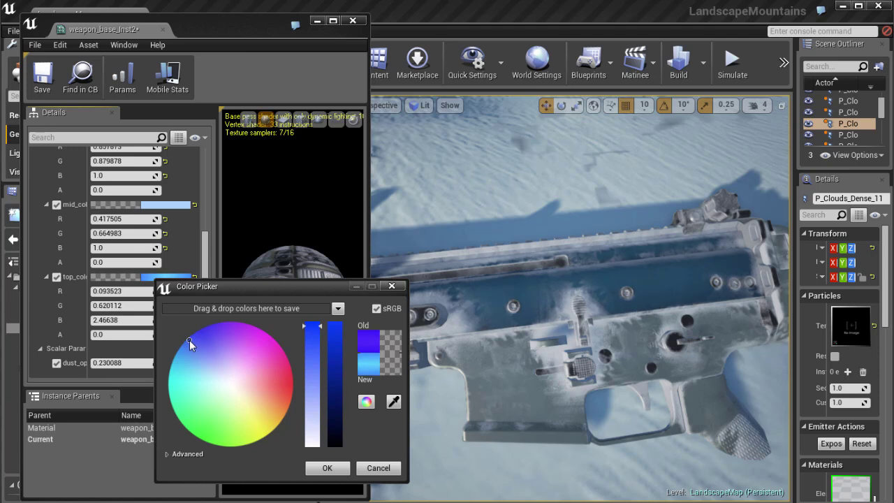
{"action": "left_click", "coordinate": [326, 468]}
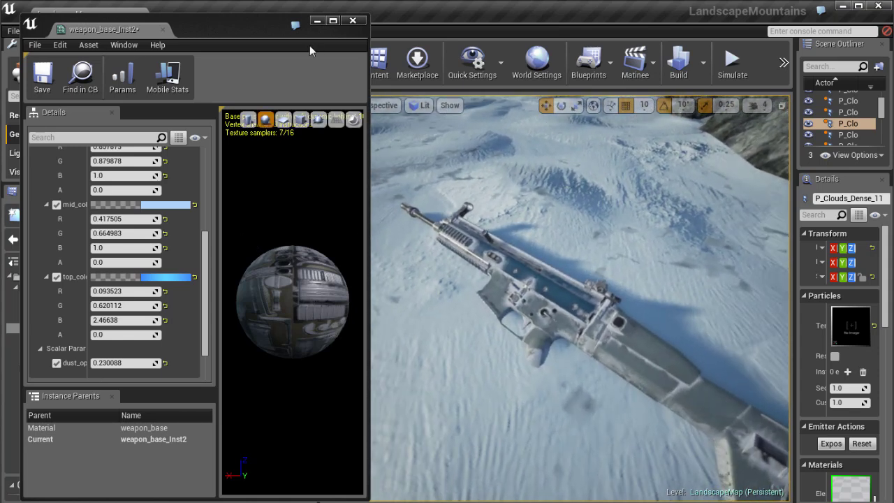
{"action": "left_click", "coordinate": [354, 21]}
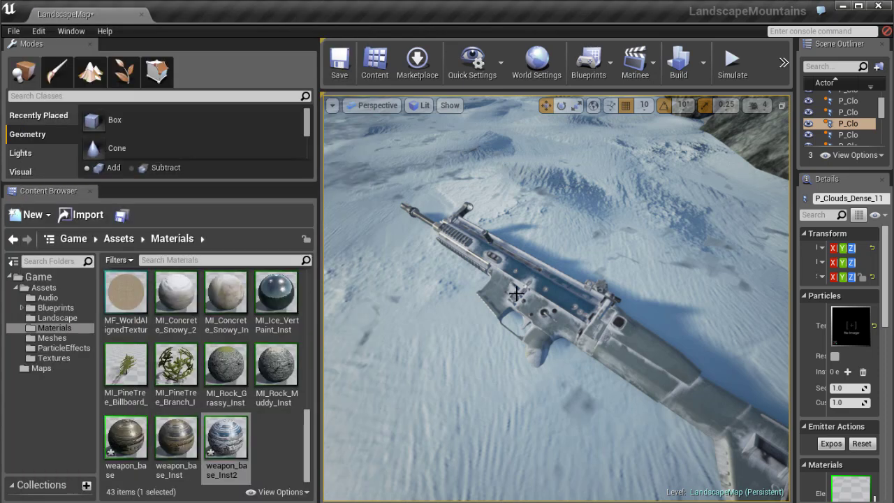
Select the snow rifle in the level and duplicate it, lifting the copy above the snow
{"action": "left_click", "coordinate": [276, 446]}
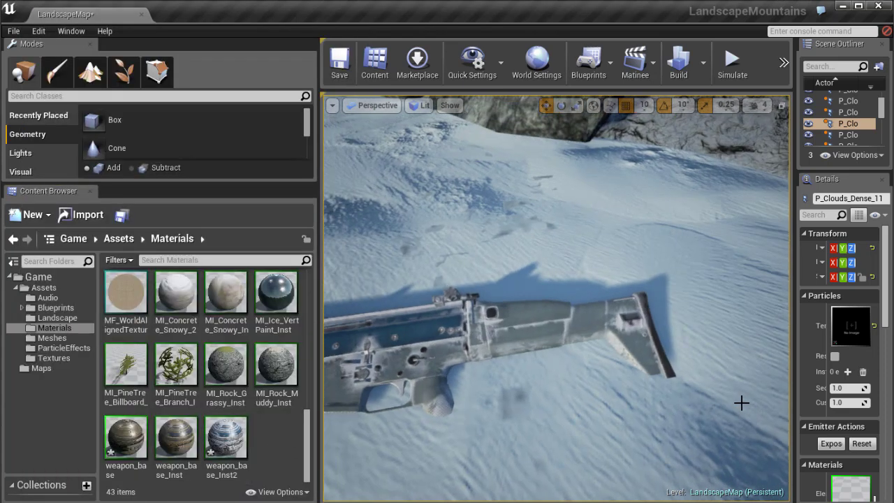
{"action": "right_click_drag", "start_coordinate": [738, 409], "coordinate": [535, 419]}
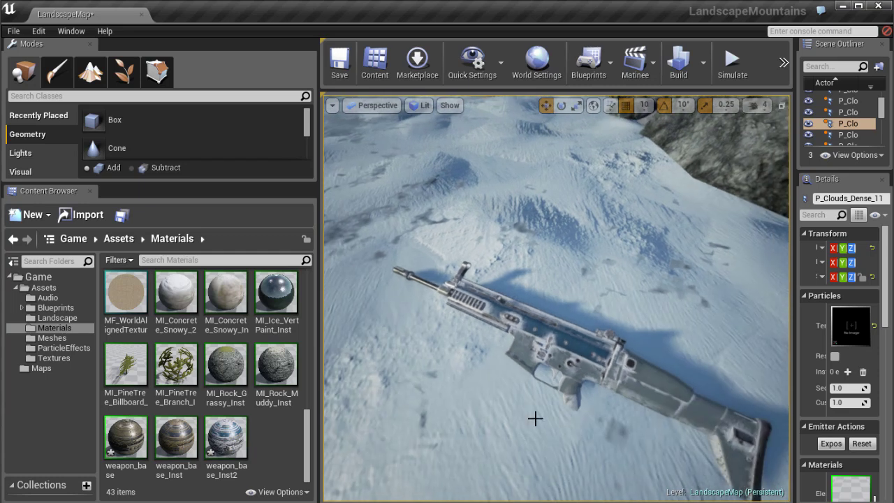
{"action": "left_click", "coordinate": [504, 326]}
{"action": "right_click_drag", "start_coordinate": [505, 326], "coordinate": [545, 335]}
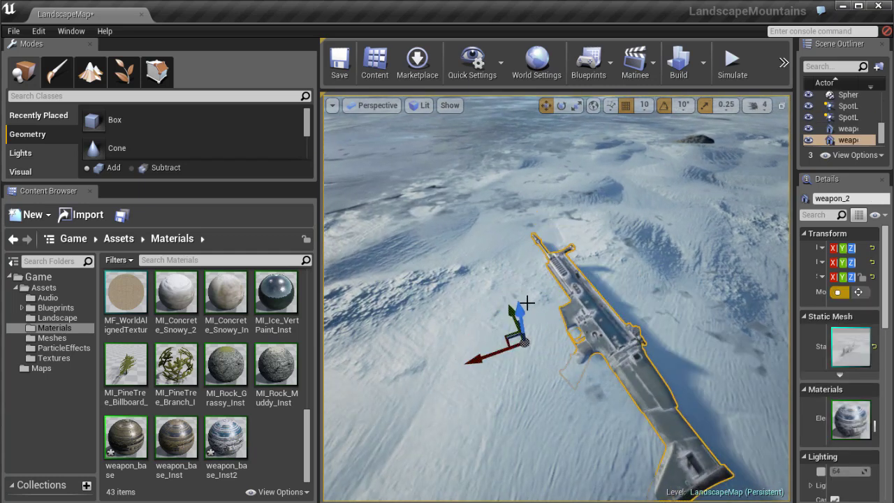
{"action": "mouse_move", "coordinate": [523, 309]}
{"action": "right_mouse_down"}
{"action": "mouse_move", "coordinate": [513, 286]}
{"action": "mouse_move", "coordinate": [529, 317]}
{"action": "right_mouse_up"}
{"action": "left_click_drag", "start_coordinate": [508, 315], "coordinate": [494, 235], "text": "alt"}
Rotate the duplicated rifle upright so that its side faces the camera
{"action": "right_click_drag", "start_coordinate": [516, 296], "coordinate": [517, 293]}
{"action": "key", "text": "e"}
{"action": "left_click_drag", "start_coordinate": [448, 284], "coordinate": [133, 350]}
{"action": "right_click_drag", "start_coordinate": [599, 280], "coordinate": [777, 231]}
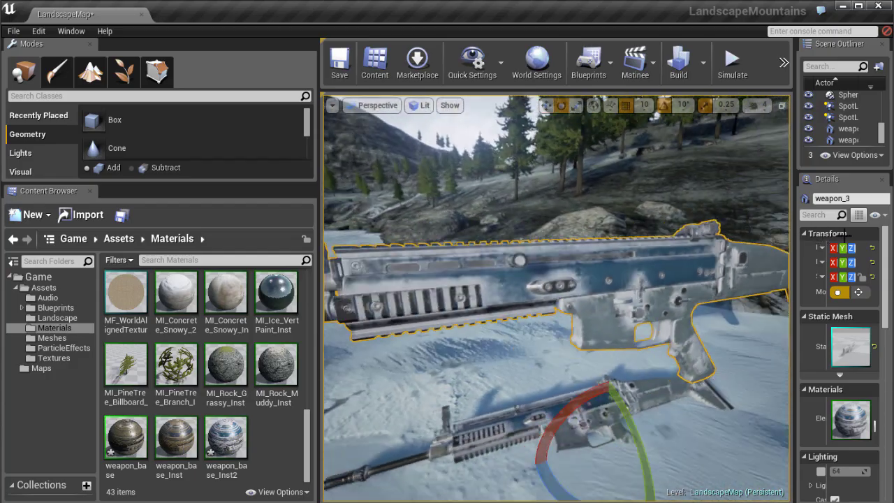
Create a material instance of weapon_base named weapon_base_Inst3 and apply it to the duplicated rifle
{"action": "right_click", "coordinate": [133, 437]}
{"action": "left_click", "coordinate": [187, 163]}
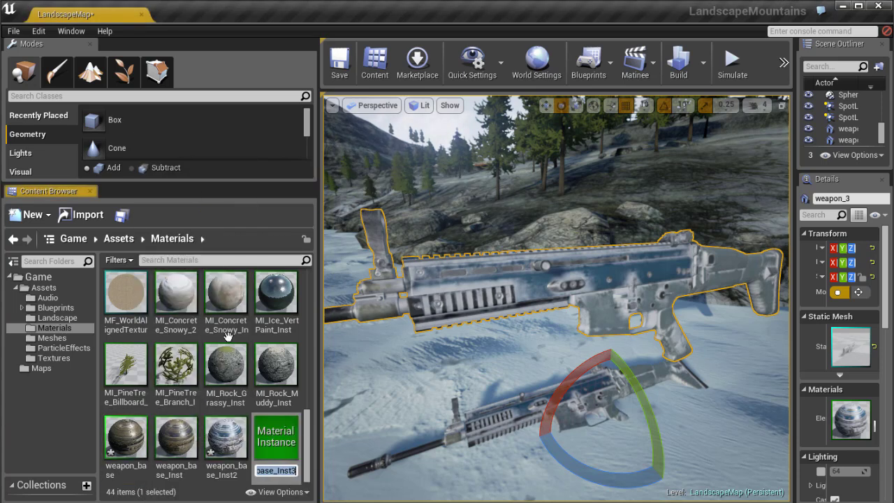
{"action": "key", "text": "Return"}
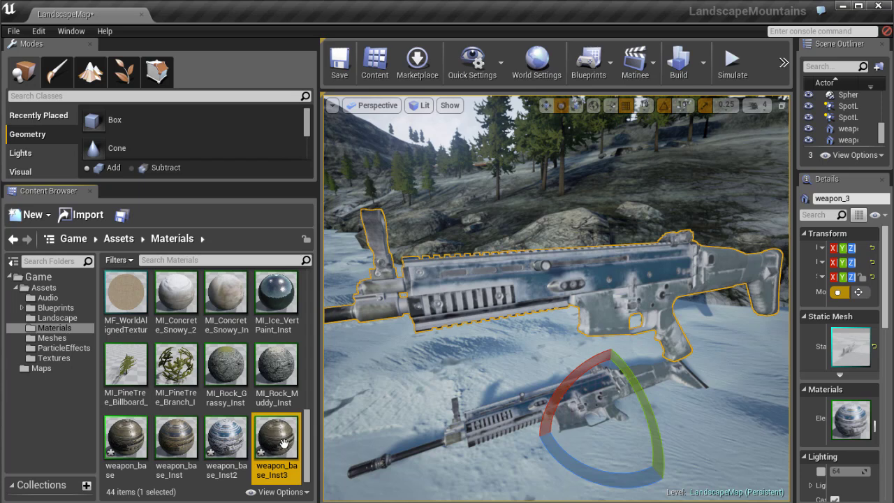
{"action": "left_click_drag", "start_coordinate": [280, 439], "coordinate": [482, 308]}
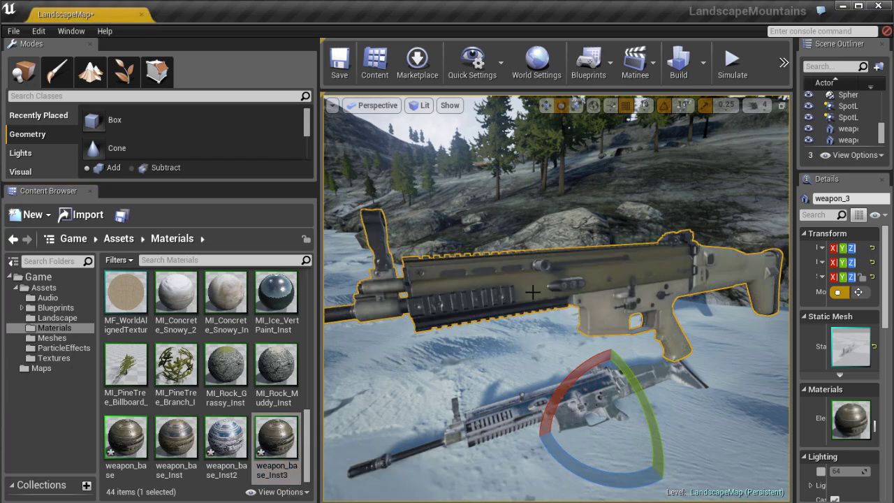
{"action": "scroll", "coordinate": [478, 297], "scroll_direction": "up", "scroll_amount": 5}
{"action": "scroll", "coordinate": [478, 298], "scroll_direction": "up", "scroll_amount": 2}
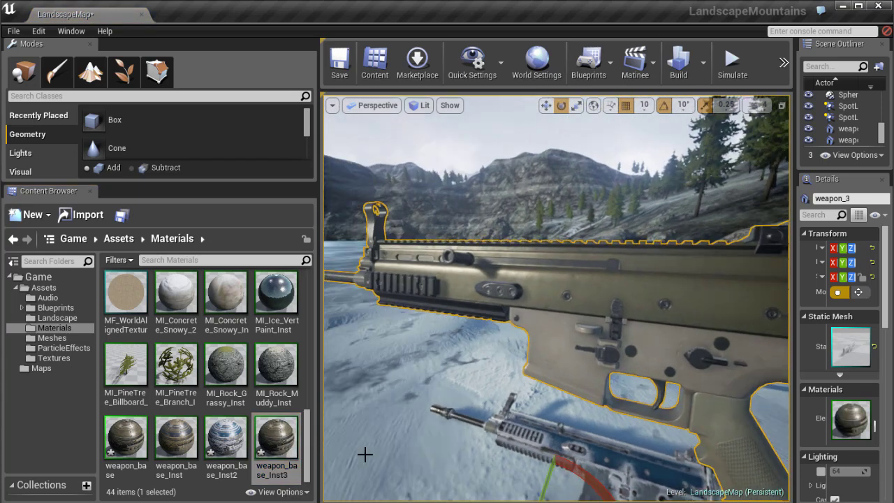
Open weapon_base_Inst3, enable its top color parameter, and set it to dark gray, 0.11 for R, G and B
{"action": "double_click", "coordinate": [276, 438]}
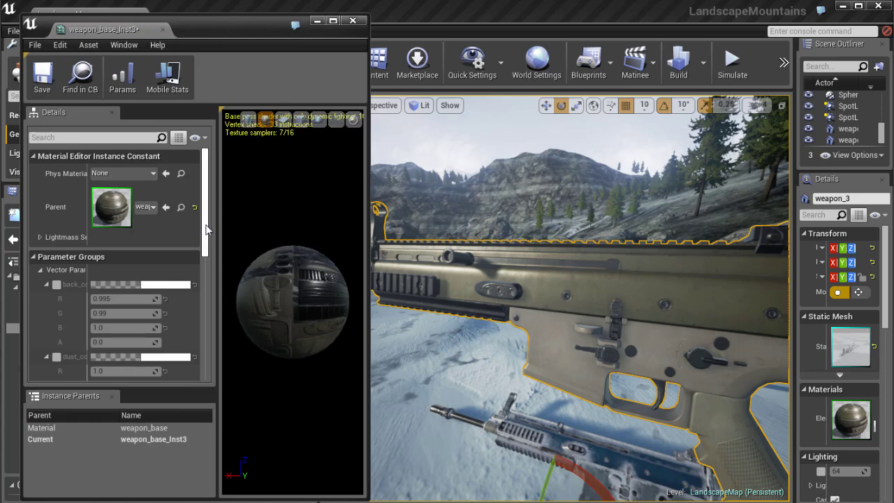
{"action": "scroll", "coordinate": [67, 199], "scroll_direction": "down", "scroll_amount": 3}
{"action": "scroll", "coordinate": [84, 265], "scroll_direction": "down", "scroll_amount": 3}
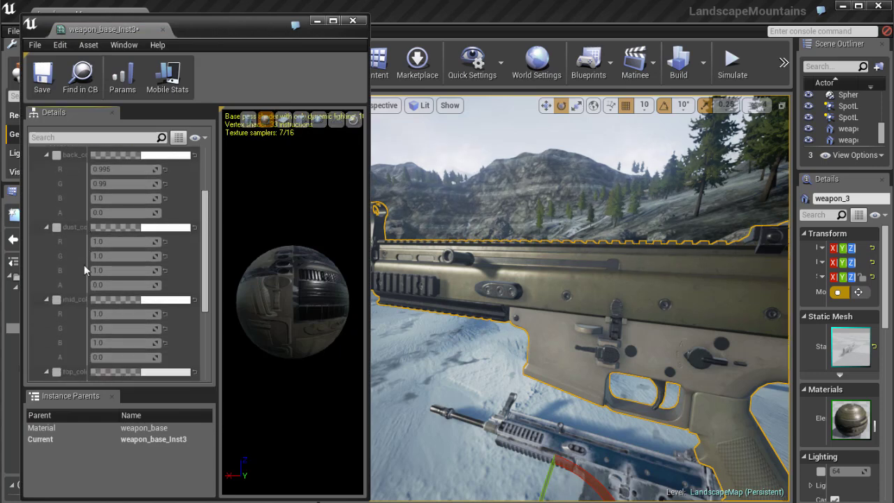
{"action": "scroll", "coordinate": [89, 268], "scroll_direction": "down", "scroll_amount": 3}
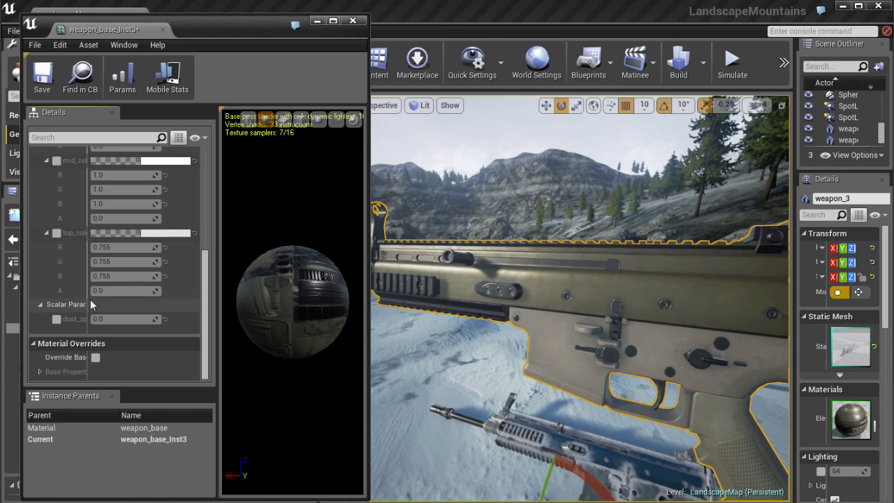
{"action": "left_click", "coordinate": [57, 233]}
{"action": "left_click", "coordinate": [158, 233]}
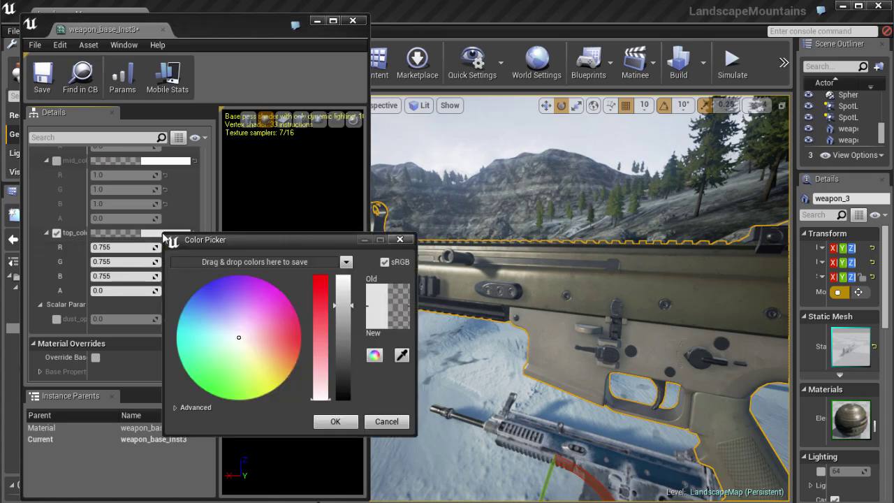
{"action": "left_click_drag", "start_coordinate": [339, 355], "coordinate": [344, 386]}
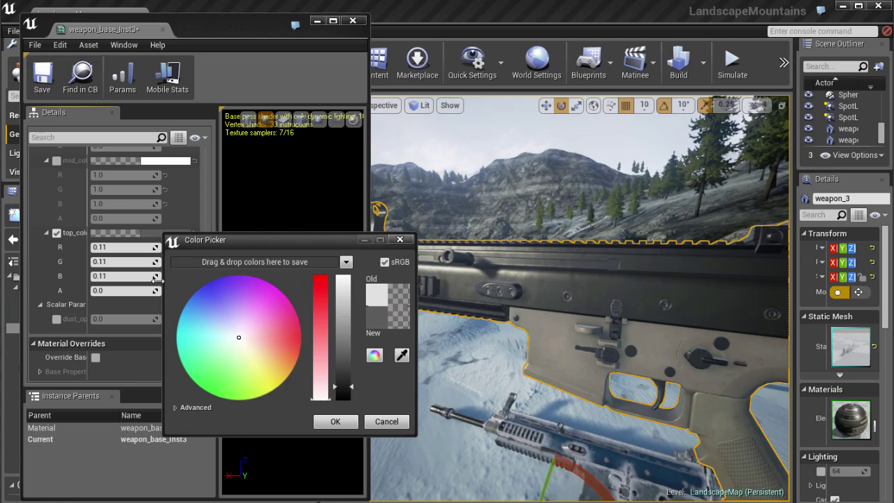
{"action": "left_click", "coordinate": [334, 422]}
Enable the mid color parameter, set it to a bluish near-black, about R 0.028, G 0.028, B 0.035, and check the rifle
{"action": "scroll", "coordinate": [111, 244], "scroll_direction": "up", "scroll_amount": 2}
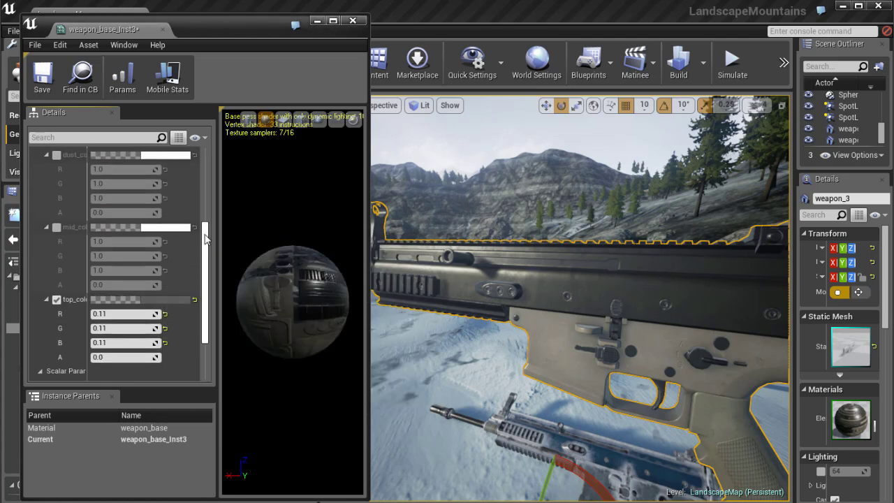
{"action": "left_click", "coordinate": [56, 233]}
{"action": "left_click", "coordinate": [165, 233]}
{"action": "left_click_drag", "start_coordinate": [335, 364], "coordinate": [335, 397]}
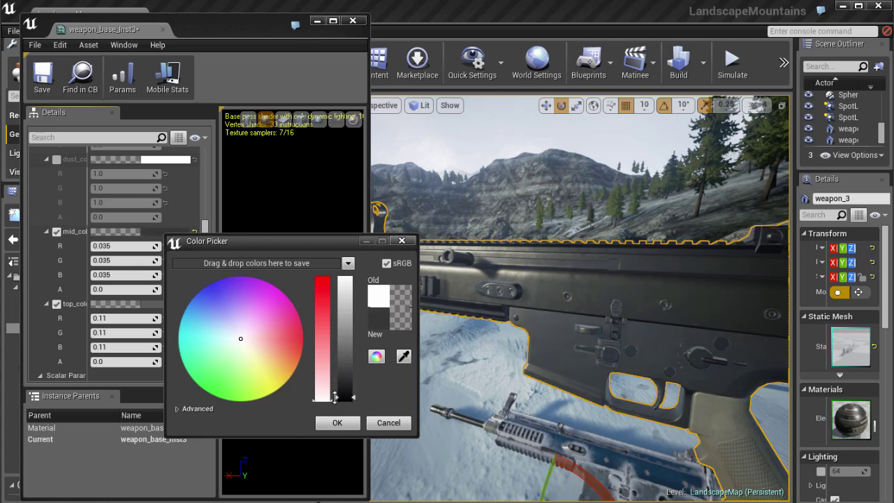
{"action": "mouse_move", "coordinate": [241, 340]}
{"action": "left_mouse_down"}
{"action": "mouse_move", "coordinate": [234, 341]}
{"action": "mouse_move", "coordinate": [234, 328]}
{"action": "left_mouse_up"}
{"action": "left_click", "coordinate": [344, 423]}
{"action": "right_click_drag", "start_coordinate": [682, 373], "coordinate": [587, 391]}
{"action": "scroll", "coordinate": [674, 336], "scroll_direction": "down", "scroll_amount": 5}
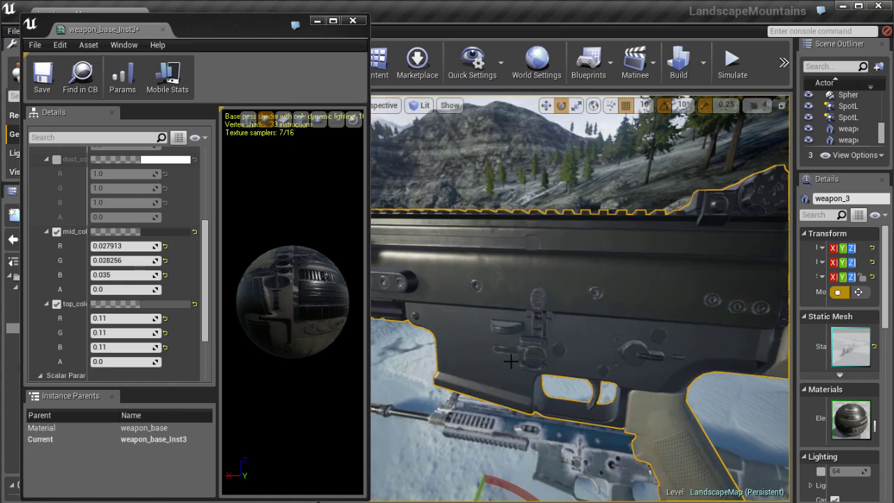
Set weapon_base_Inst3's mid color to a slightly reddish near-black, about R 0.035, G 0.026, B 0.029, and check the rifle
{"action": "left_click", "coordinate": [161, 233]}
{"action": "left_click_drag", "start_coordinate": [317, 380], "coordinate": [314, 402]}
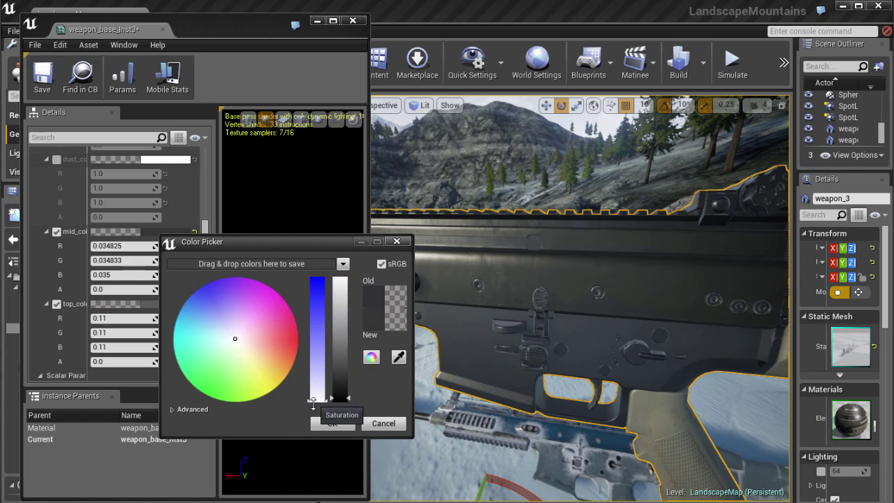
{"action": "left_click_drag", "start_coordinate": [233, 340], "coordinate": [251, 335]}
{"action": "left_click", "coordinate": [328, 423]}
{"action": "scroll", "coordinate": [569, 356], "scroll_direction": "up", "scroll_amount": 5}
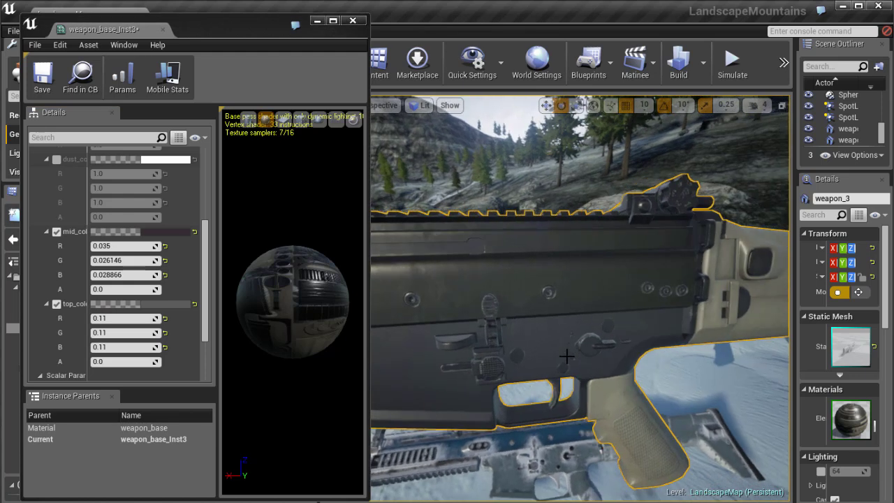
{"action": "left_click_drag", "start_coordinate": [549, 313], "coordinate": [489, 405], "text": "alt"}
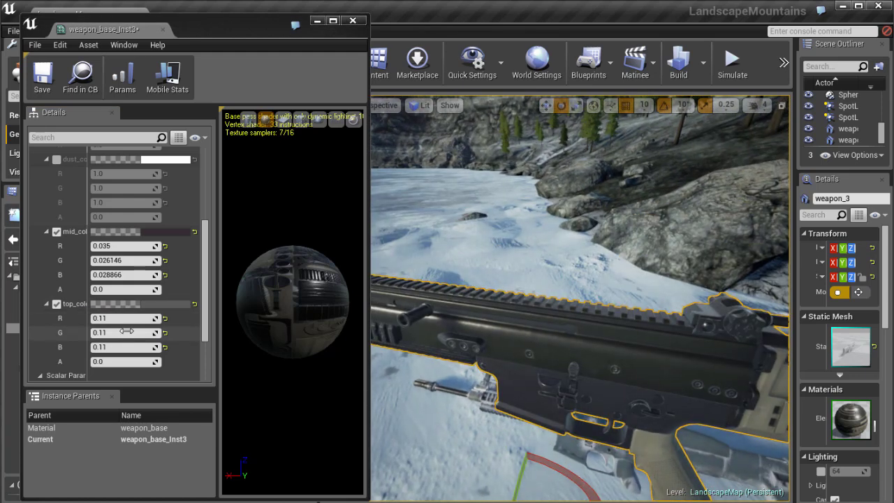
Try other blue values for the top color and the mid color of weapon_base_Inst3
{"action": "left_click_drag", "start_coordinate": [152, 347], "coordinate": [140, 347]}
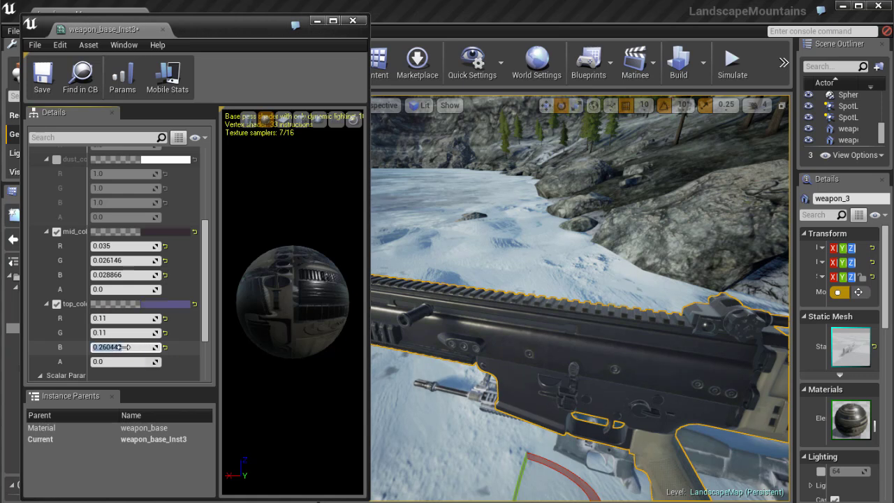
{"action": "left_click_drag", "start_coordinate": [143, 274], "coordinate": [115, 275]}
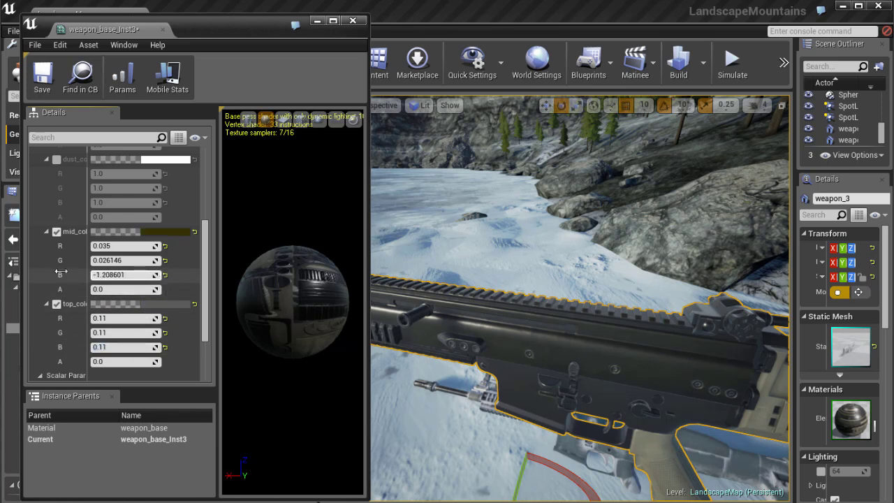
{"action": "left_click_drag", "start_coordinate": [44, 270], "coordinate": [32, 271]}
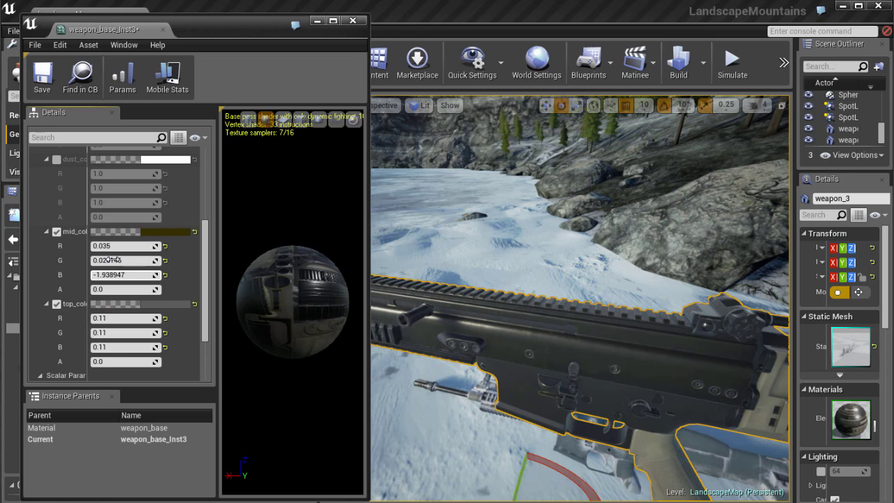
Enable the back color parameter, set it to dark gray, about R 0.040, G 0.045, B 0.044, and inspect the deselected rifle
{"action": "scroll", "coordinate": [161, 256], "scroll_direction": "up", "scroll_amount": 5}
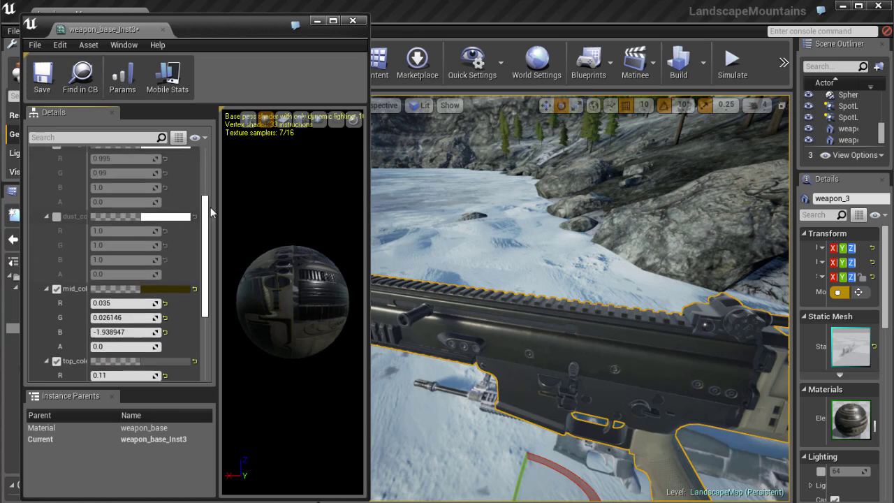
{"action": "left_click", "coordinate": [57, 186]}
{"action": "right_click_drag", "start_coordinate": [763, 380], "coordinate": [654, 359]}
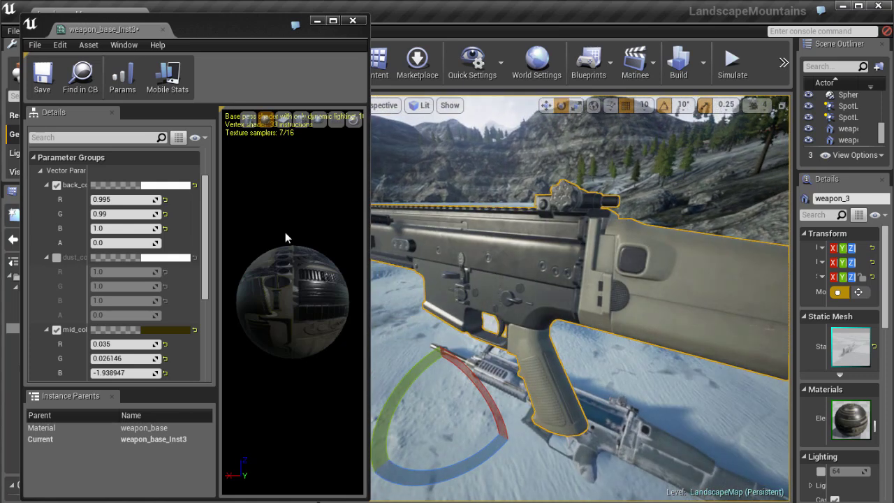
{"action": "left_click", "coordinate": [167, 186]}
{"action": "left_click_drag", "start_coordinate": [240, 303], "coordinate": [206, 321]}
{"action": "left_click_drag", "start_coordinate": [348, 331], "coordinate": [340, 349]}
{"action": "left_click_drag", "start_coordinate": [250, 301], "coordinate": [241, 299]}
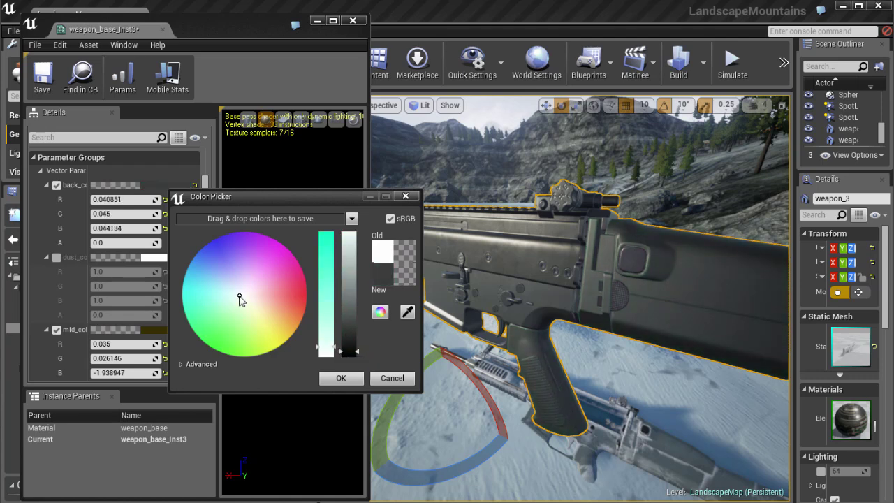
{"action": "left_click", "coordinate": [351, 378]}
{"action": "right_click_drag", "start_coordinate": [518, 339], "coordinate": [697, 316]}
{"action": "left_click_drag", "start_coordinate": [697, 317], "coordinate": [525, 327]}
{"action": "key", "text": "Escape"}
{"action": "right_click_drag", "start_coordinate": [490, 304], "coordinate": [733, 281]}
{"action": "right_click_drag", "start_coordinate": [579, 264], "coordinate": [315, 252]}
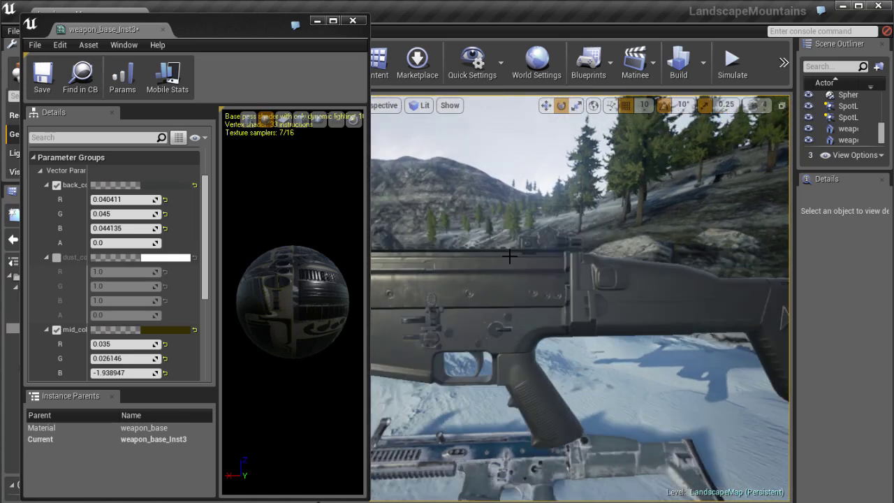
Enable the dust opacity parameter of weapon_base_Inst3 and set it to about 0.106
{"action": "scroll", "coordinate": [129, 214], "scroll_direction": "down", "scroll_amount": 5}
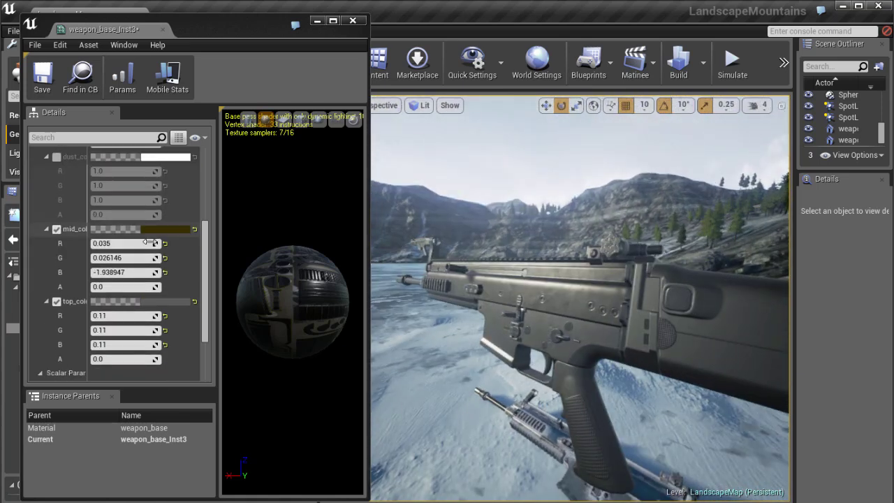
{"action": "left_click", "coordinate": [57, 327]}
{"action": "left_click_drag", "start_coordinate": [158, 328], "coordinate": [168, 327]}
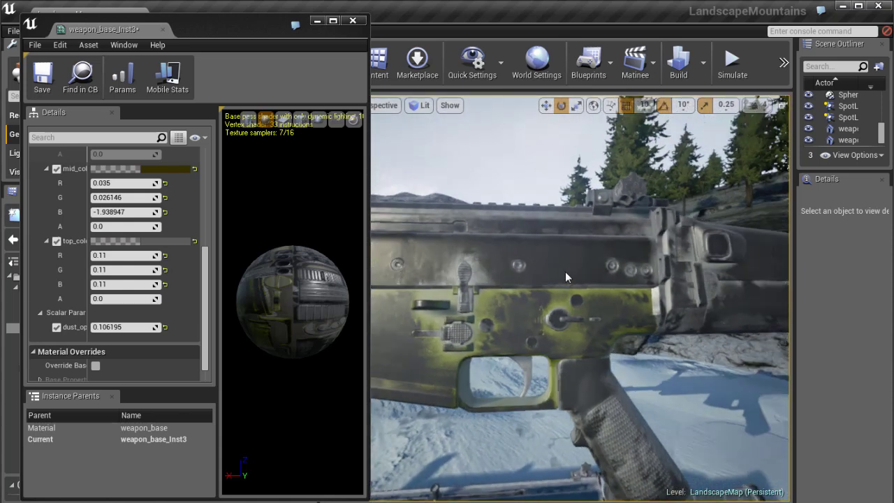
Set the blue channel of the mid color to 0
{"action": "scroll", "coordinate": [83, 241], "scroll_direction": "up", "scroll_amount": 2}
{"action": "left_click", "coordinate": [133, 253]}
{"action": "type", "text": "0"}
{"action": "key", "text": "Return"}
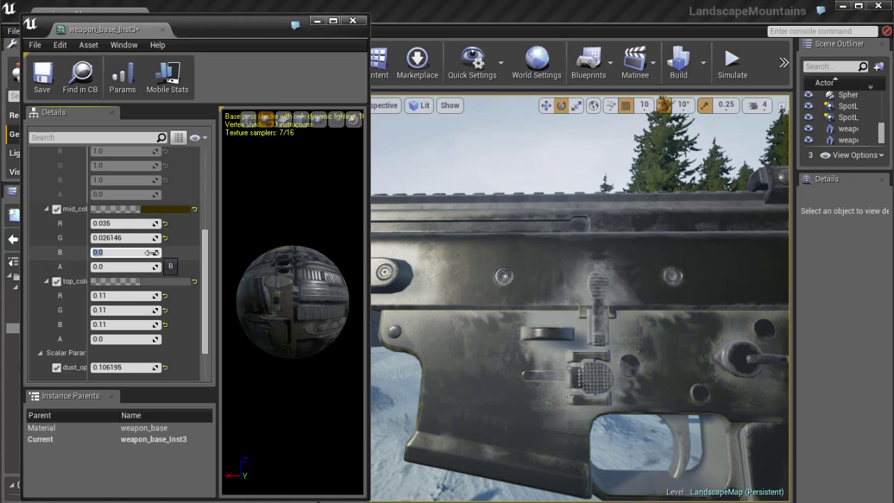
{"action": "left_click_drag", "start_coordinate": [154, 255], "coordinate": [145, 254]}
{"action": "left_click", "coordinate": [134, 251]}
{"action": "type", "text": "0"}
{"action": "key", "text": "Return"}
Check the rifle's receiver up close and readjust the dust opacity
{"action": "left_click_drag", "start_coordinate": [443, 308], "coordinate": [489, 324], "text": "alt"}
{"action": "right_click_drag", "start_coordinate": [490, 323], "coordinate": [520, 374]}
{"action": "scroll", "coordinate": [179, 269], "scroll_direction": "down", "scroll_amount": 3}
{"action": "left_click_drag", "start_coordinate": [158, 317], "coordinate": [140, 318]}
Enable the dust color parameter, set it to a warm gray, about R 0.4, G 0.39, B 0.328, and check the rifle
{"action": "left_click_drag", "start_coordinate": [207, 280], "coordinate": [207, 245]}
{"action": "left_click", "coordinate": [57, 266]}
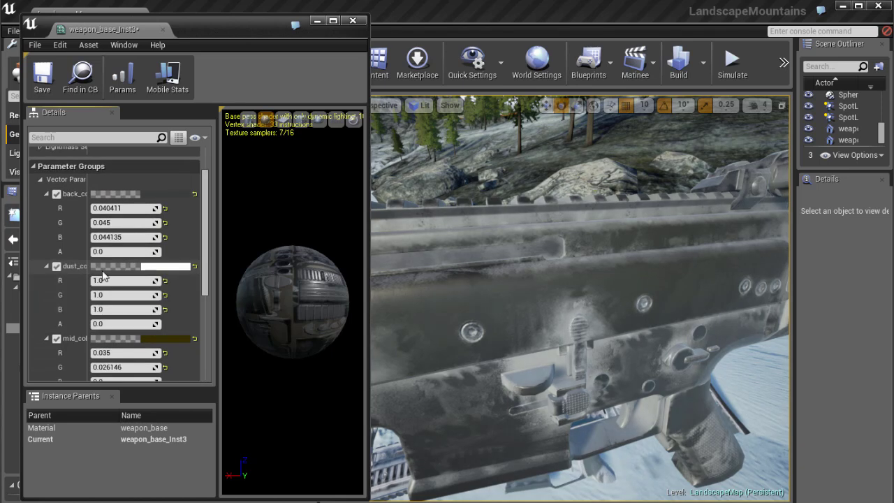
{"action": "left_click", "coordinate": [170, 269]}
{"action": "left_click", "coordinate": [264, 392]}
{"action": "left_click_drag", "start_coordinate": [263, 392], "coordinate": [259, 392]}
{"action": "mouse_move", "coordinate": [351, 366]}
{"action": "left_mouse_down"}
{"action": "mouse_move", "coordinate": [351, 388]}
{"action": "mouse_move", "coordinate": [323, 424]}
{"action": "left_mouse_up"}
{"action": "left_click", "coordinate": [326, 407]}
{"action": "left_click", "coordinate": [340, 457]}
{"action": "right_click_drag", "start_coordinate": [473, 373], "coordinate": [595, 353]}
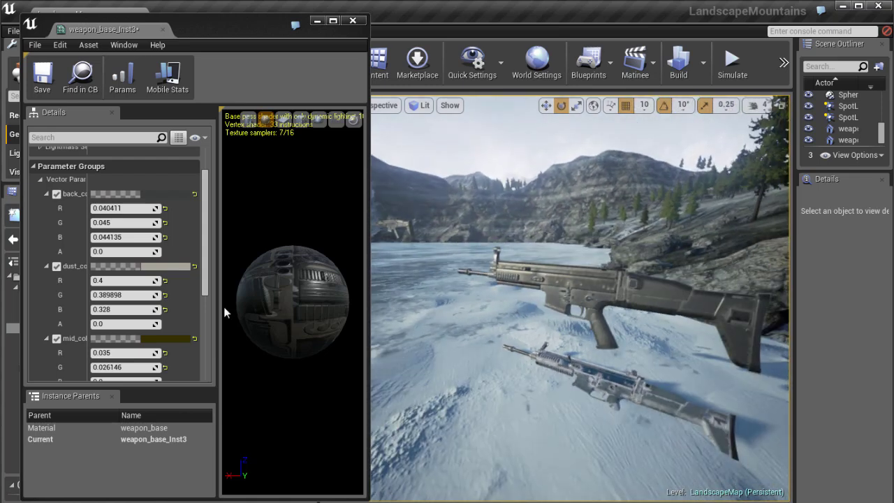
Close weapon_base_Inst3 and duplicate the dark rifle beside the original along its X axis
{"action": "left_click", "coordinate": [353, 20]}
{"action": "scroll", "coordinate": [493, 248], "scroll_direction": "up", "scroll_amount": 5}
{"action": "left_click", "coordinate": [531, 301]}
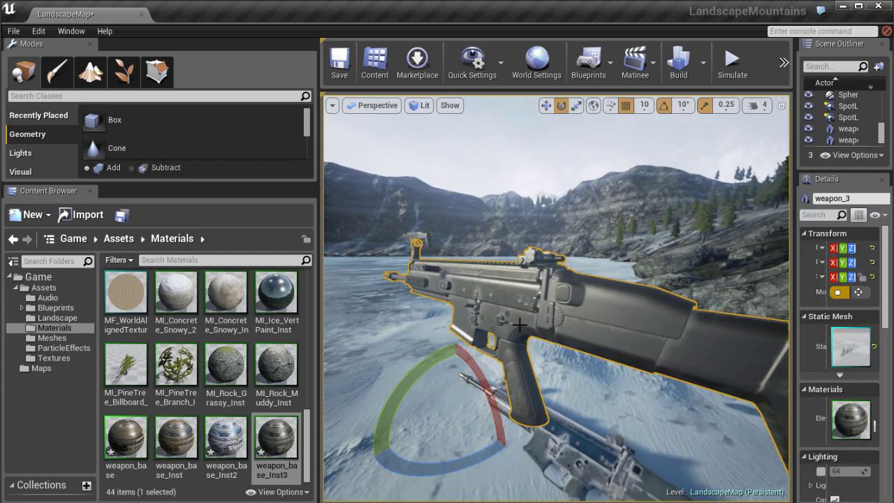
{"action": "scroll", "coordinate": [523, 383], "scroll_direction": "down", "scroll_amount": 3}
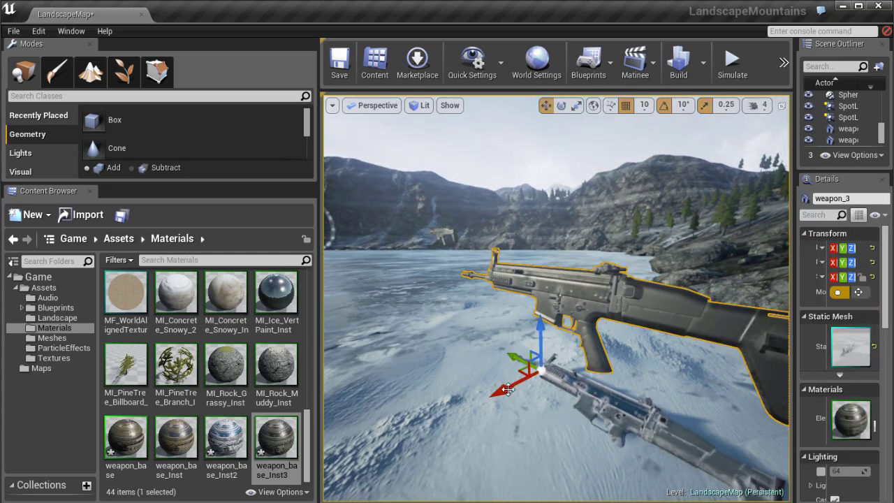
{"action": "left_click_drag", "start_coordinate": [508, 389], "coordinate": [457, 400], "text": "alt"}
{"action": "right_click_drag", "start_coordinate": [476, 381], "coordinate": [657, 409]}
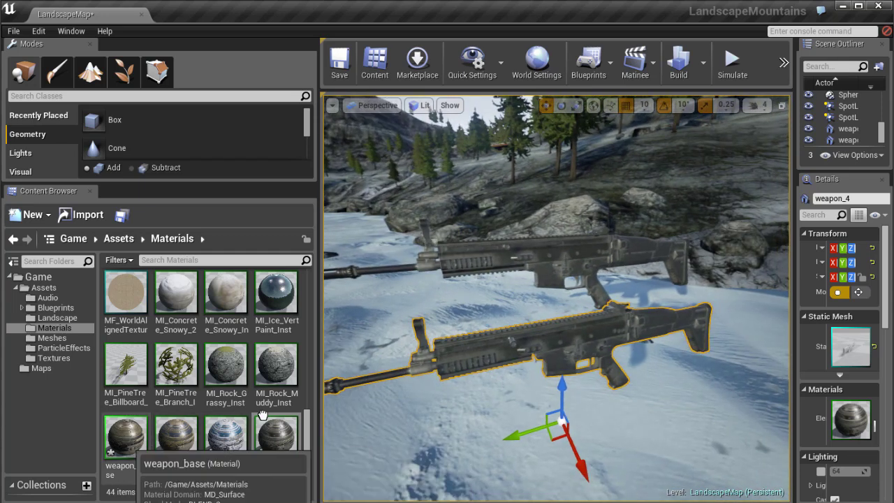
Apply the weapon_base material to the duplicated rifle and view it next to the snowy one
{"action": "left_click_drag", "start_coordinate": [263, 415], "coordinate": [543, 355]}
{"action": "right_click_drag", "start_coordinate": [544, 355], "coordinate": [453, 366]}
{"action": "left_click_drag", "start_coordinate": [453, 365], "coordinate": [574, 365], "text": "alt"}
{"action": "right_click_drag", "start_coordinate": [574, 366], "coordinate": [548, 425]}
{"action": "key", "text": "w"}
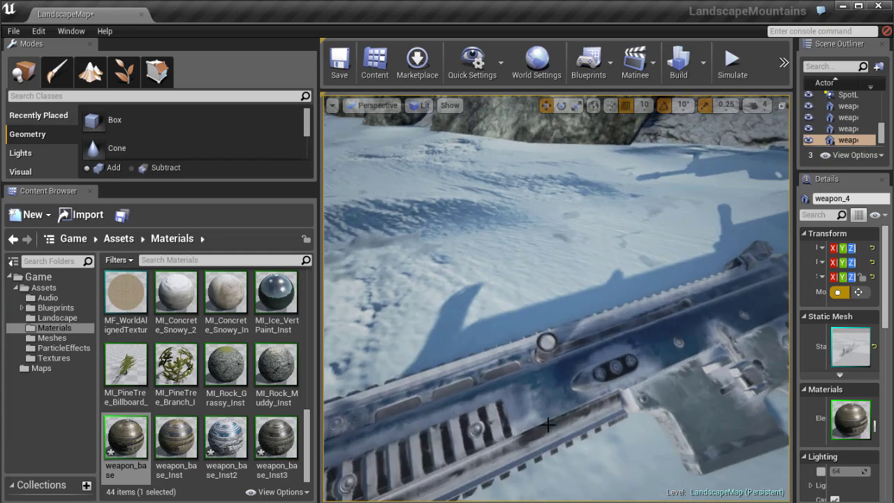
Find the first rifle standing farther out over the lake and examine its material up close
{"action": "left_click_drag", "start_coordinate": [549, 425], "coordinate": [557, 429], "text": "alt"}
{"action": "right_click_drag", "start_coordinate": [557, 429], "coordinate": [178, 160], "text": "alt"}
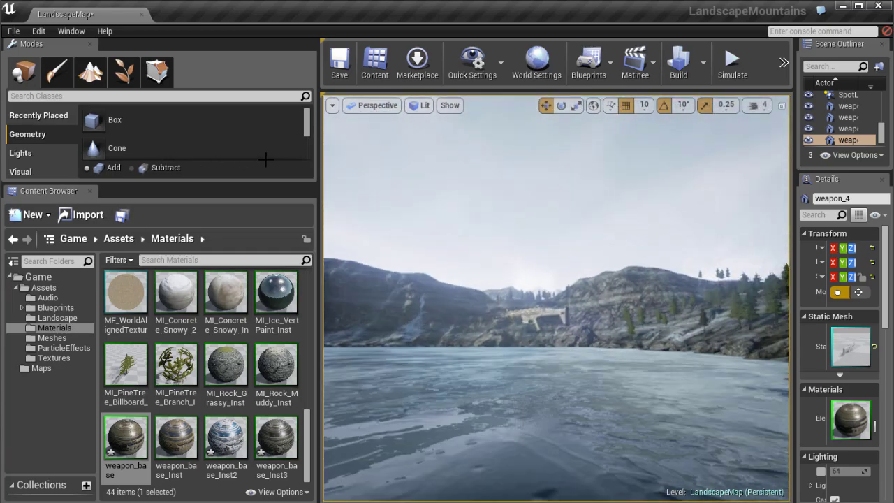
{"action": "key", "text": "f"}
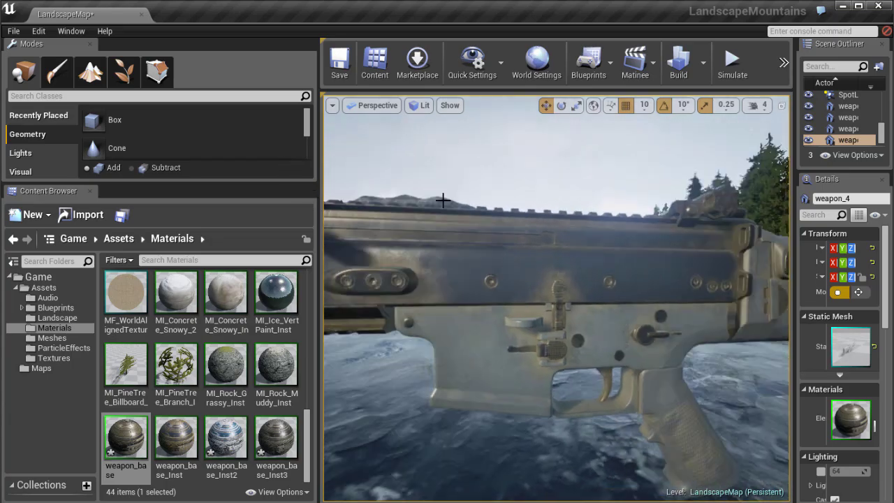
{"action": "left_click_drag", "start_coordinate": [443, 200], "coordinate": [465, 202], "text": "alt"}
{"action": "right_click_drag", "start_coordinate": [865, 219], "coordinate": [610, 270], "text": "alt"}
{"action": "key", "text": "f"}
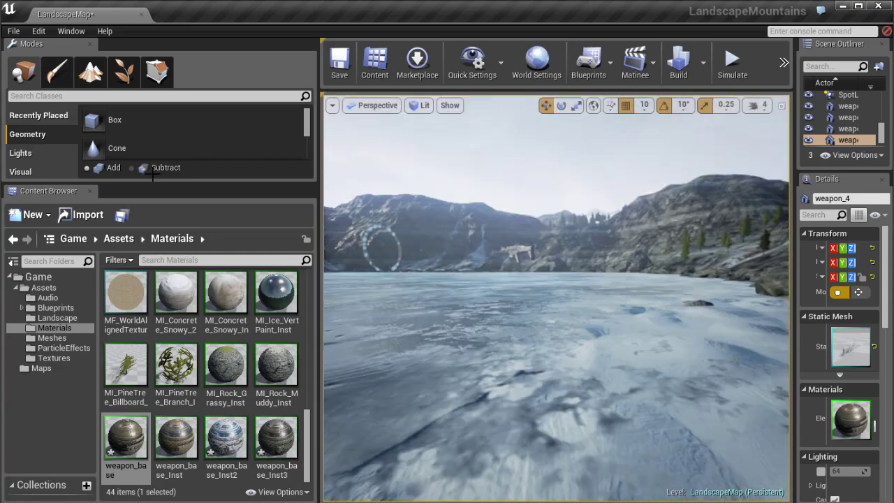
{"action": "left_click_drag", "start_coordinate": [338, 159], "coordinate": [717, 139], "text": "alt"}
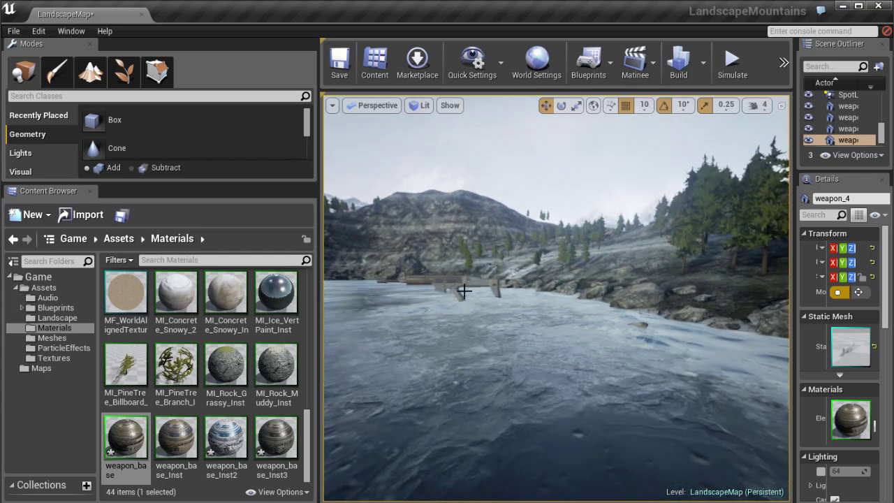
Move the first rifle across the lake next to the other three rifles and clear the selection
{"action": "left_click", "coordinate": [465, 291]}
{"action": "left_click", "coordinate": [458, 284]}
{"action": "right_click_drag", "start_coordinate": [457, 285], "coordinate": [388, 294]}
{"action": "left_click_drag", "start_coordinate": [531, 274], "coordinate": [690, 230]}
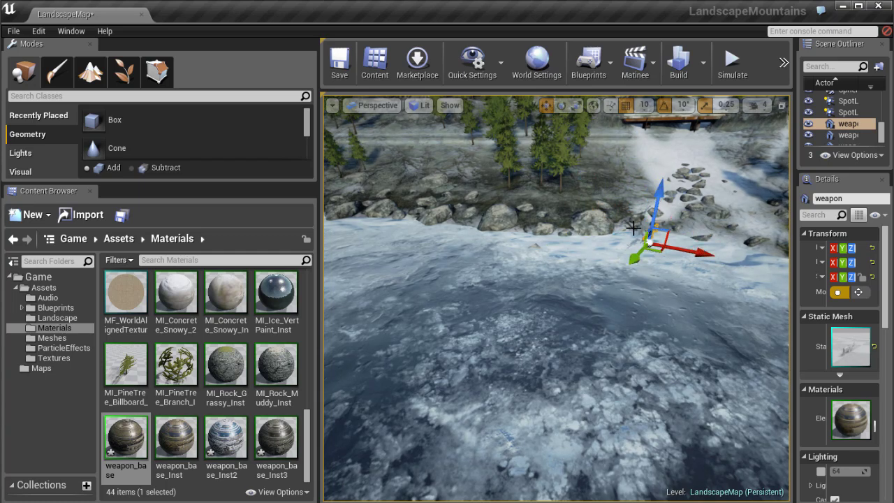
{"action": "key", "text": "f"}
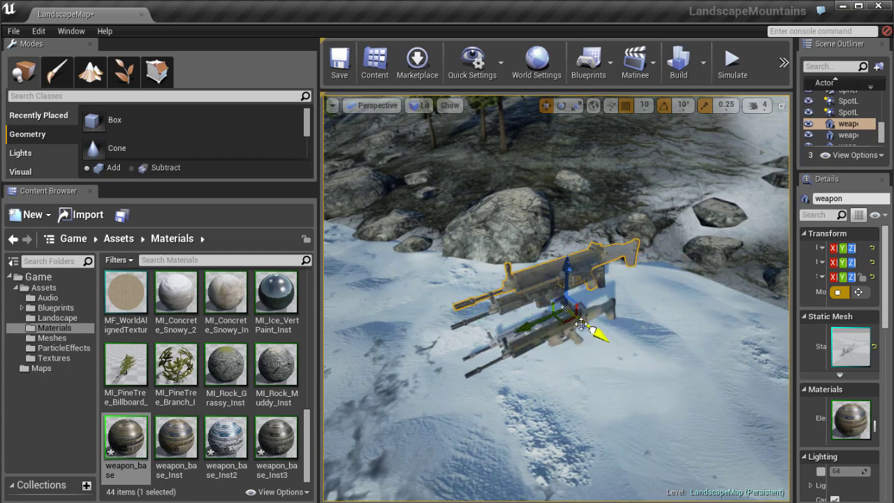
{"action": "right_click_drag", "start_coordinate": [545, 302], "coordinate": [570, 279]}
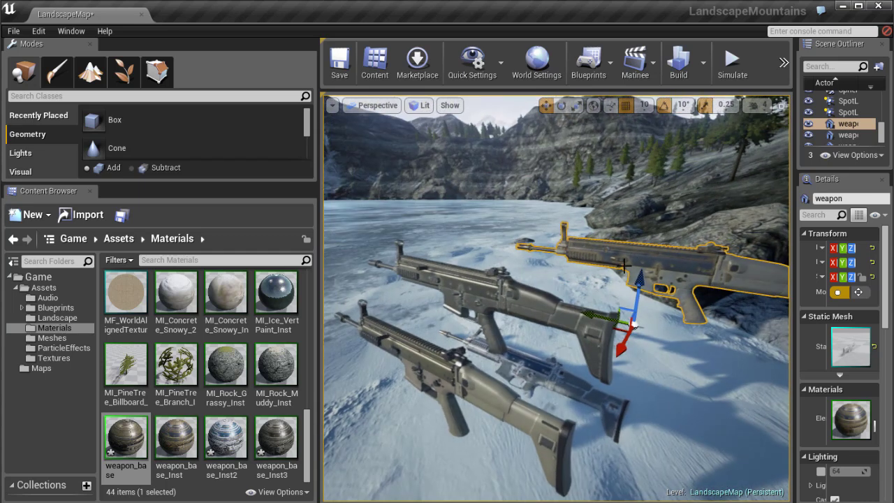
{"action": "key", "text": "Escape"}
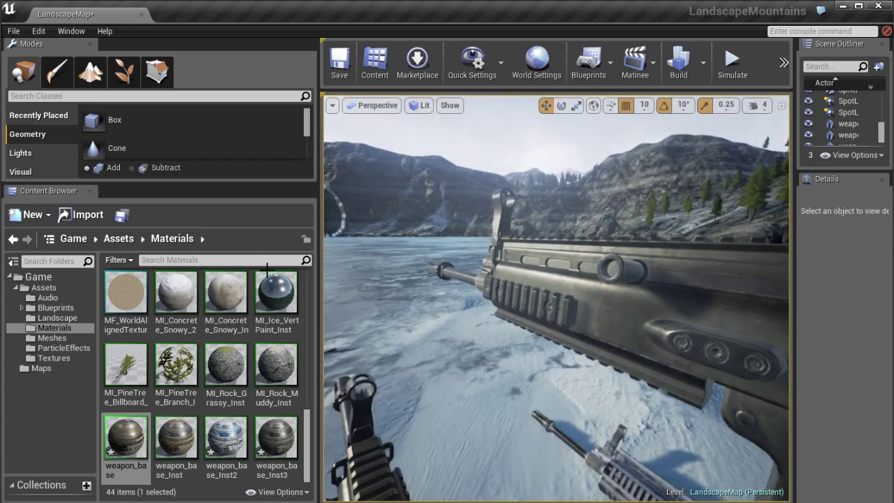
Compare the surface detail and coloring of the four rifle material variants from close range
{"action": "middle_click_drag", "start_coordinate": [261, 270], "coordinate": [261, 270]}
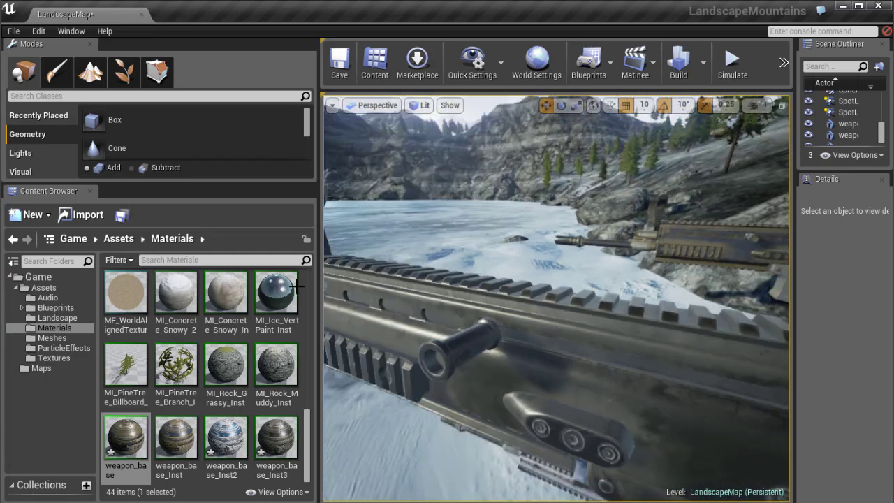
{"action": "left_click_drag", "start_coordinate": [297, 286], "coordinate": [170, 292], "text": "alt"}
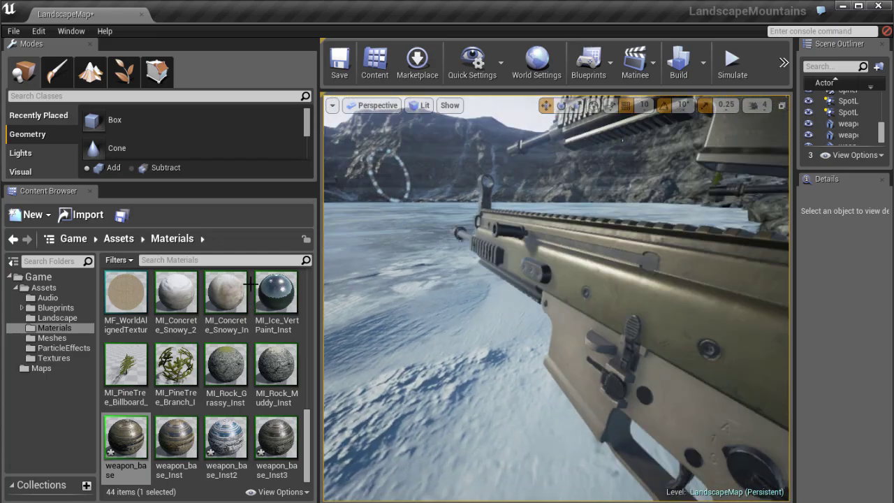
{"action": "left_click_drag", "start_coordinate": [251, 283], "coordinate": [244, 274], "text": "alt"}
{"action": "right_click_drag", "start_coordinate": [244, 275], "coordinate": [289, 277]}
{"action": "key", "text": "d"}
{"action": "right_click_drag", "start_coordinate": [411, 269], "coordinate": [472, 313]}
{"action": "key", "text": "s"}
{"action": "right_click_drag", "start_coordinate": [498, 269], "coordinate": [498, 354]}
{"action": "key", "text": "w"}
{"action": "key", "text": "a"}
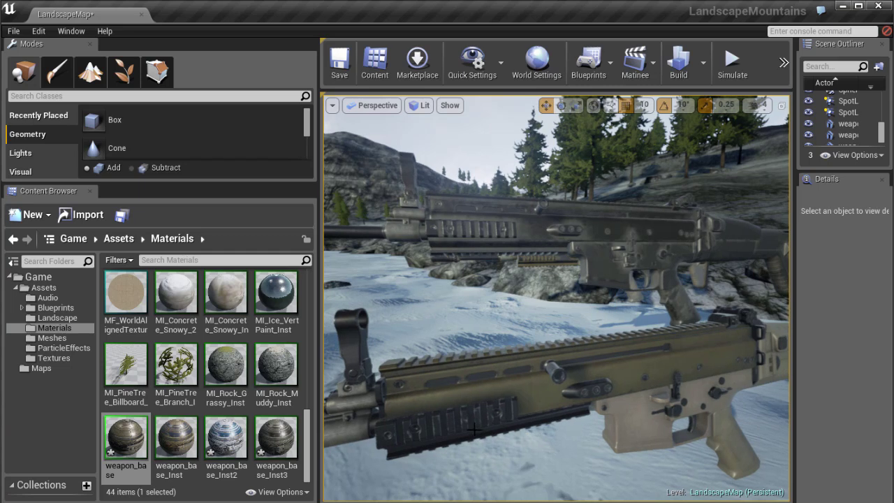
{"action": "key", "text": "w"}
{"action": "right_click_drag", "start_coordinate": [571, 374], "coordinate": [485, 376]}
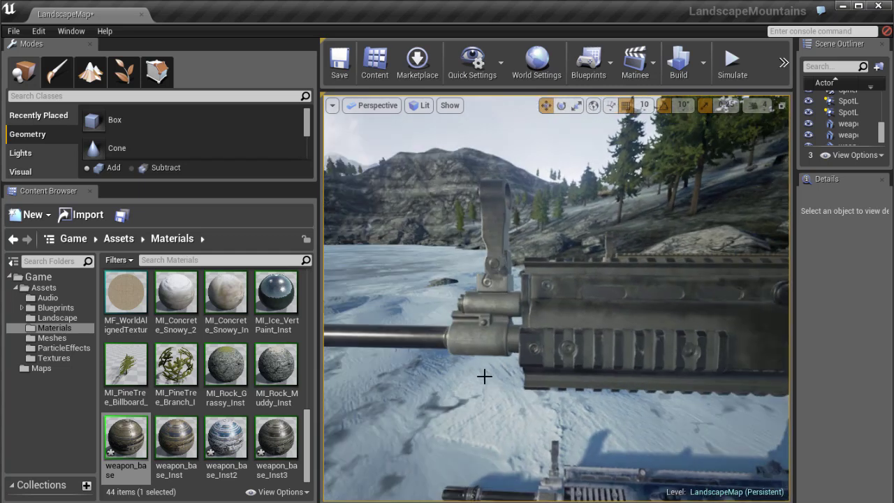